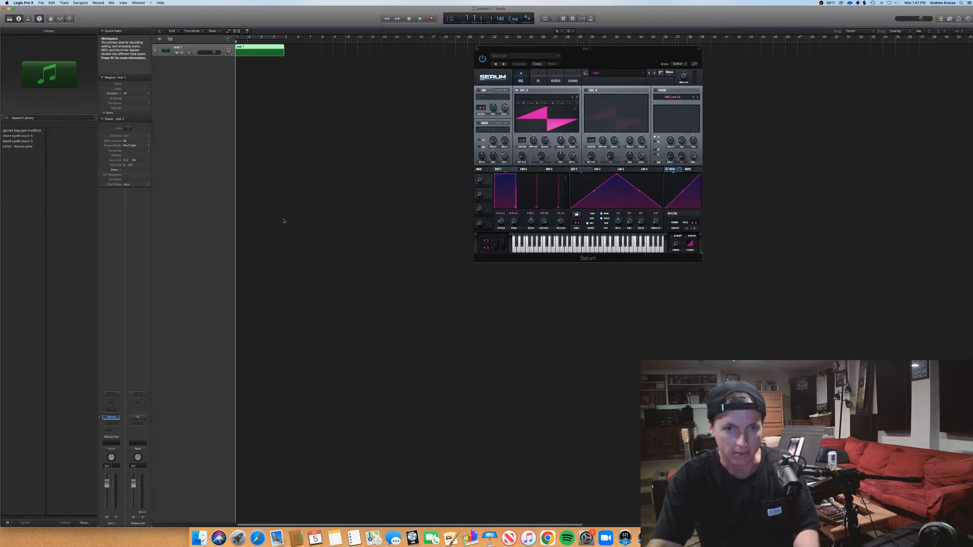
- Open the MIDI region in an enlarged piano roll and lower the synth track's volume
{"action": "key", "text": "p"}
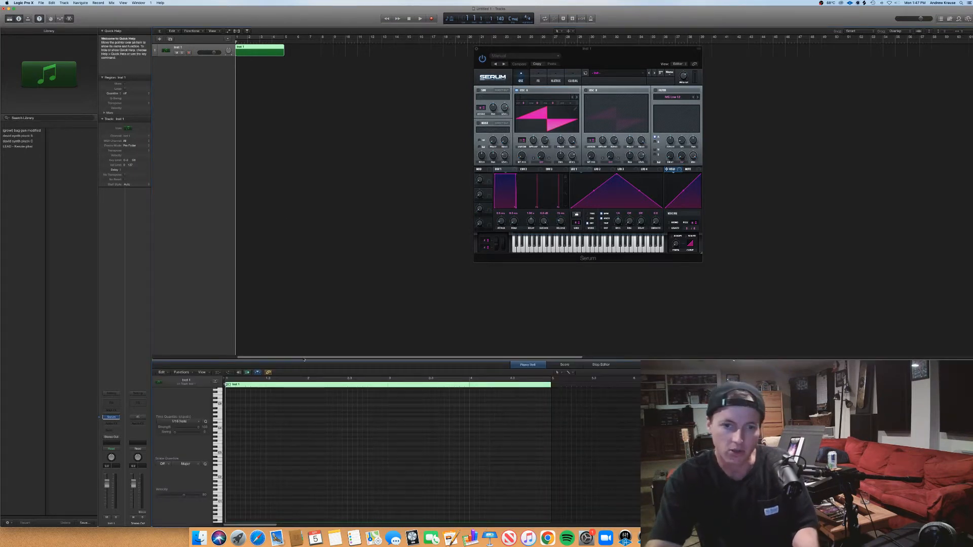
{"action": "left_click_drag", "start_coordinate": [303, 360], "coordinate": [303, 237]}
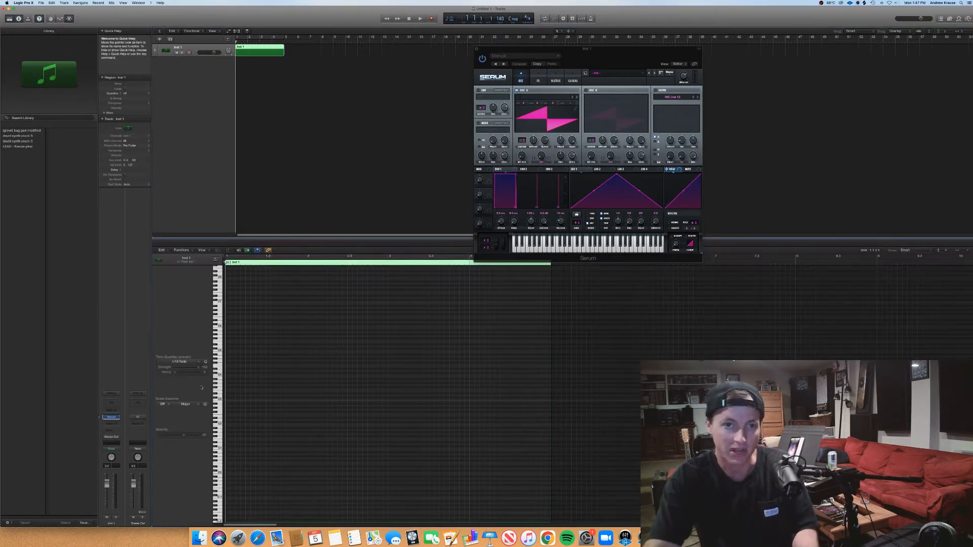
{"action": "left_click_drag", "start_coordinate": [115, 480], "coordinate": [115, 493]}
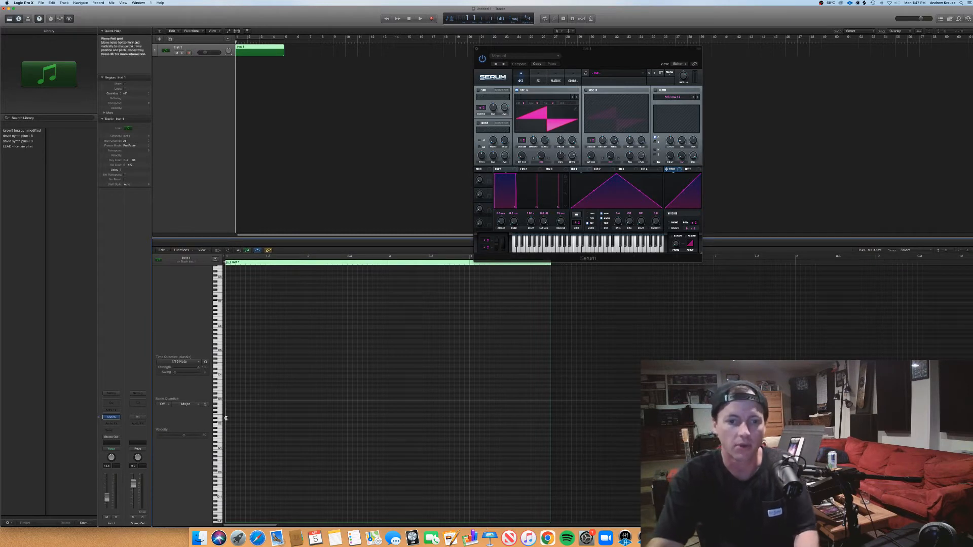
- Draw one sustained note across the looped four-bar region and rename the track UPLIFTER
{"action": "mouse_move", "coordinate": [231, 397]}
{"action": "left_mouse_down"}
{"action": "mouse_move", "coordinate": [503, 406]}
{"action": "mouse_move", "coordinate": [481, 406]}
{"action": "left_mouse_up"}
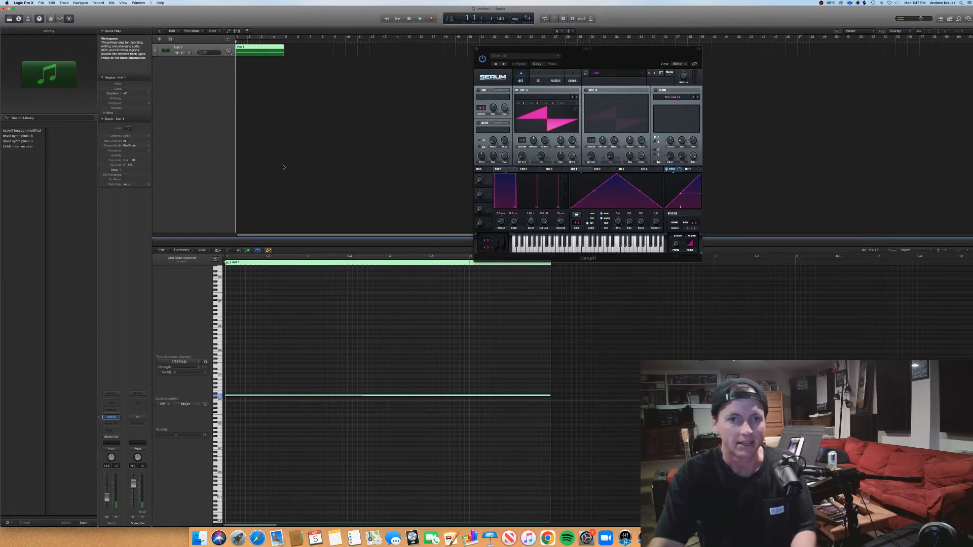
{"action": "key", "text": "c"}
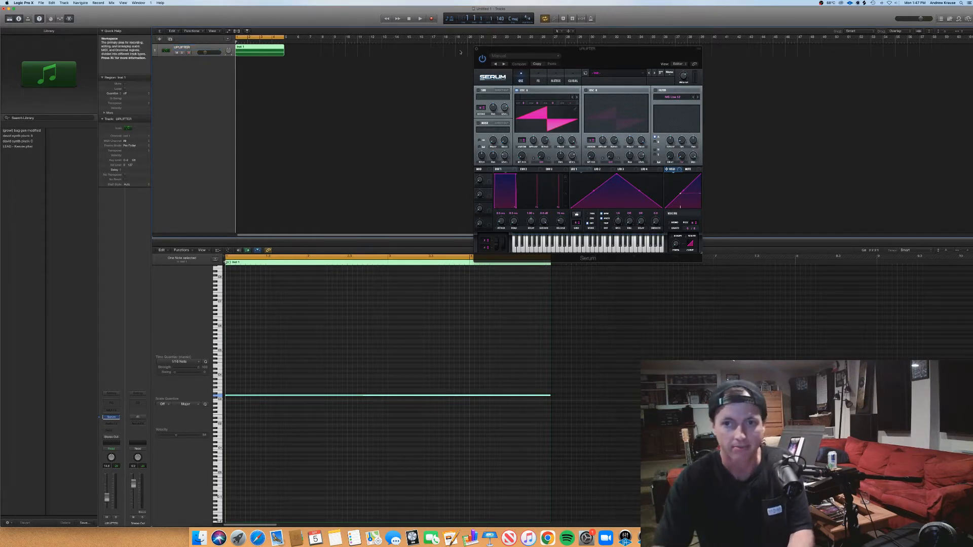
- Shape LFO 1 into a rising curve, swap oscillator A for the noise oscillator modulated by LFO 1, and audition the sound
{"action": "left_click_drag", "start_coordinate": [617, 176], "coordinate": [706, 166]}
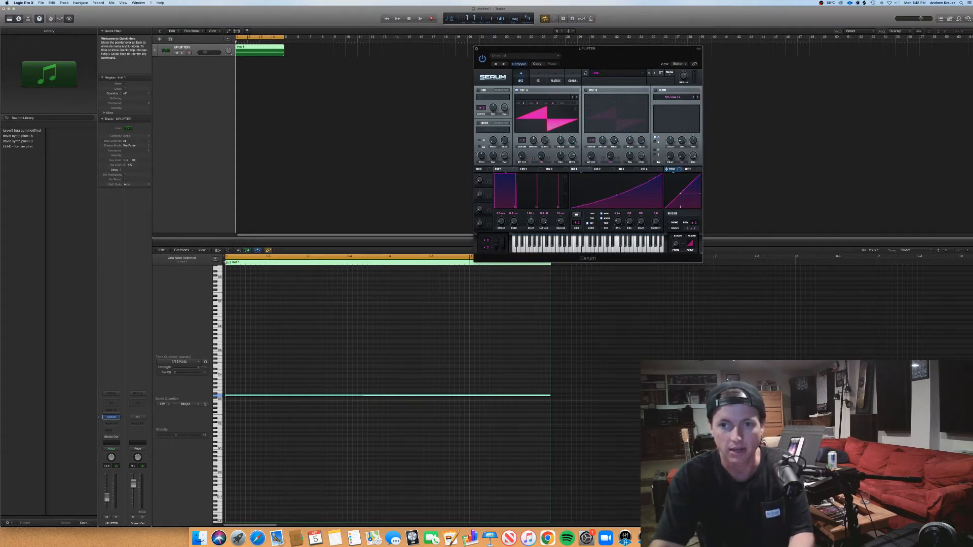
{"action": "left_click", "coordinate": [516, 90]}
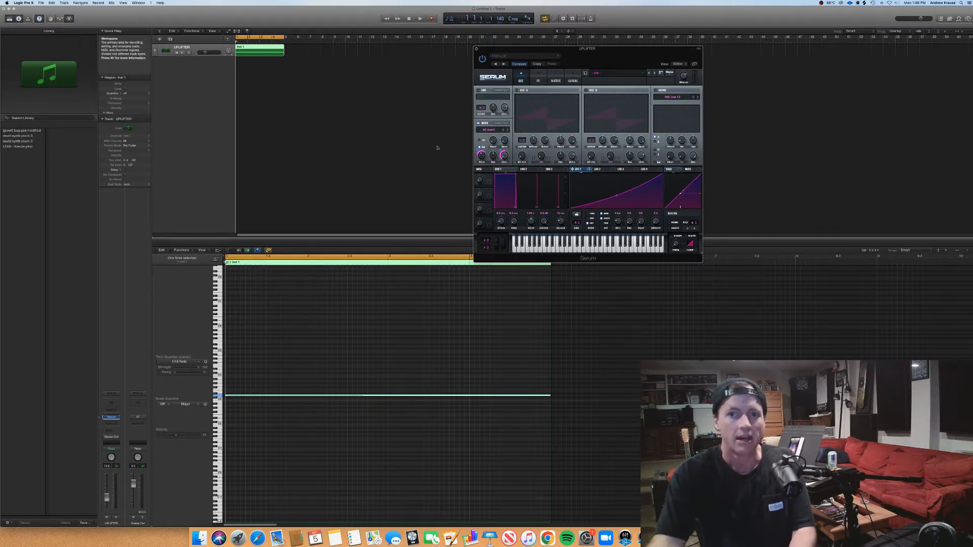
{"action": "key", "text": "space"}
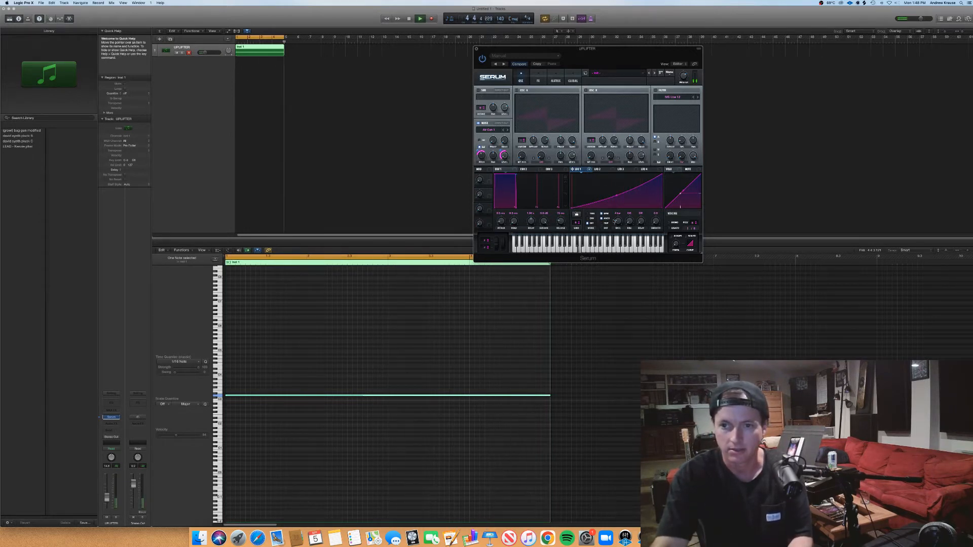
{"action": "key", "text": "space"}
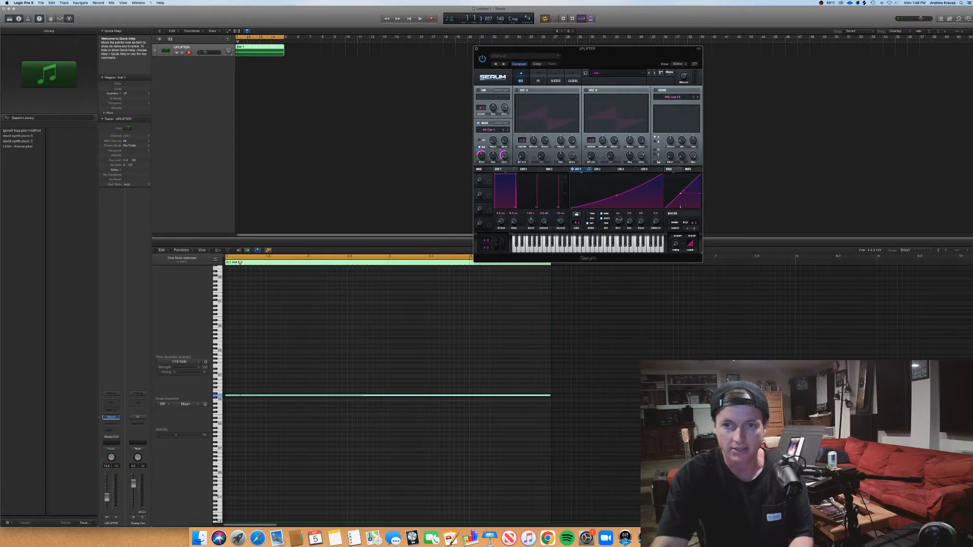
{"action": "key", "text": "space"}
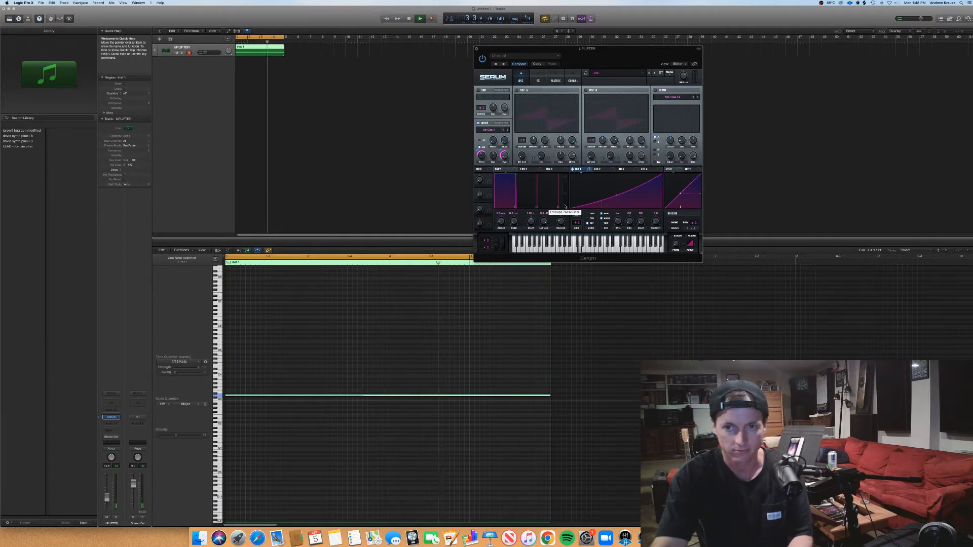
{"action": "key", "text": "space"}
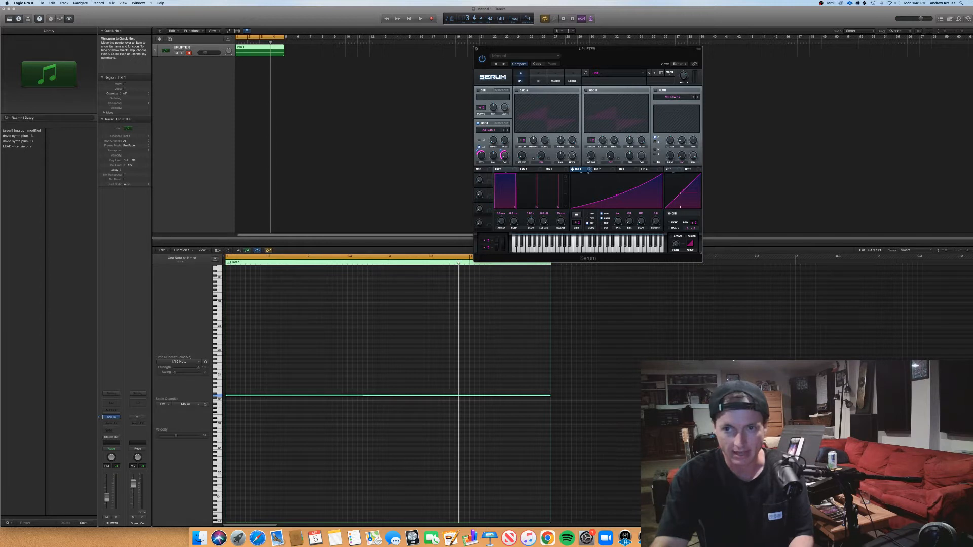
- Re-enable oscillator A, modulate its level and pitch with LFO 1, and audition the sound
{"action": "left_click", "coordinate": [518, 90]}
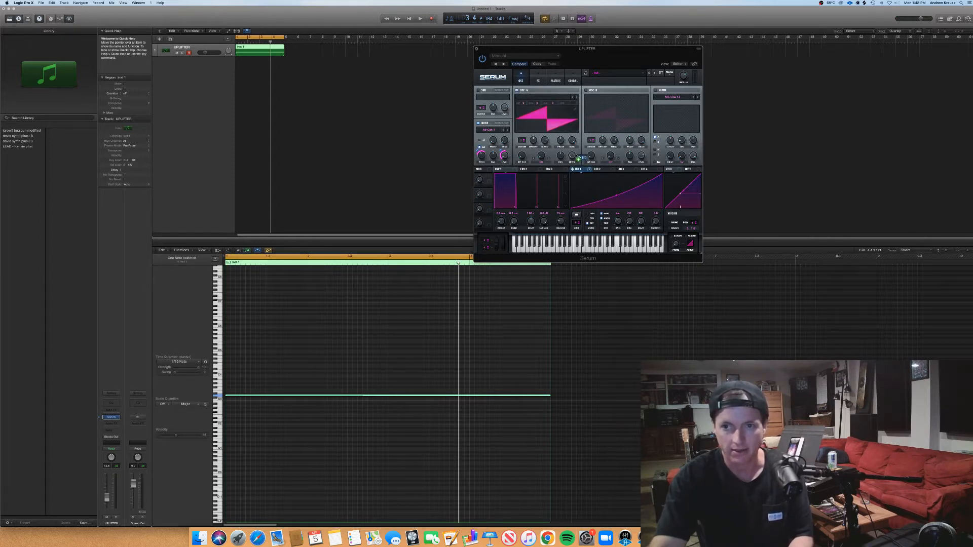
{"action": "key", "text": "space"}
{"action": "left_click_drag", "start_coordinate": [571, 160], "coordinate": [571, 155]}
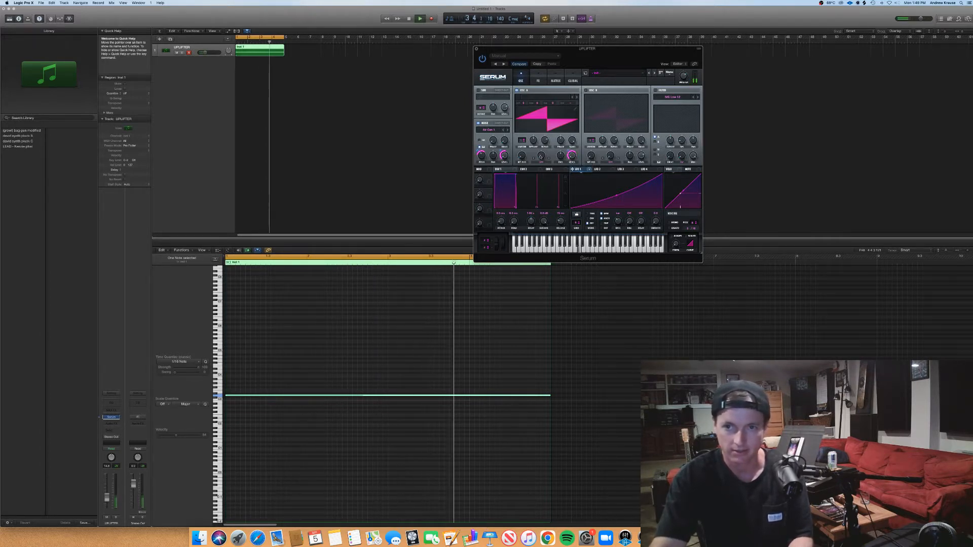
{"action": "key", "text": "space"}
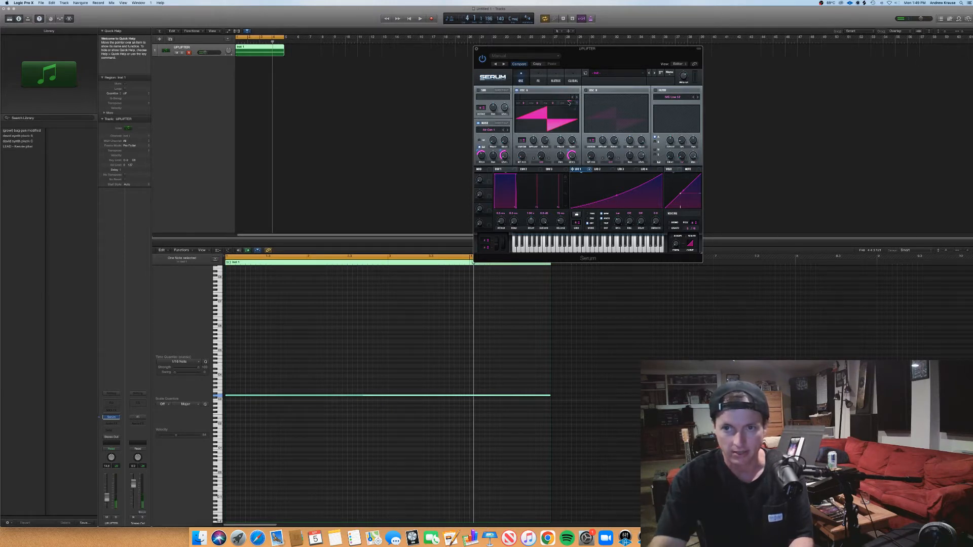
{"action": "key", "text": "space"}
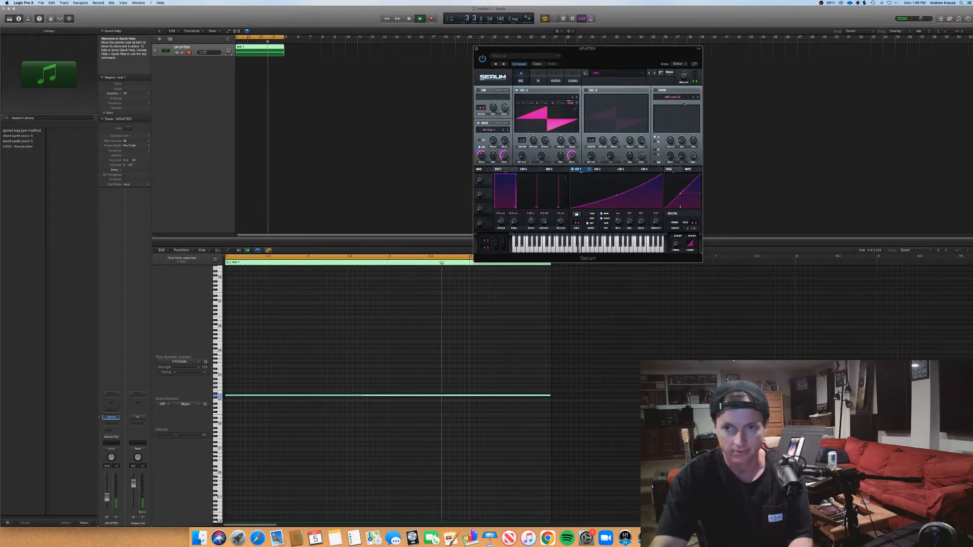
{"action": "key", "text": "space"}
- Enable the low-pass filter, modulate its cutoff with LFO 1, and adjust the cutoff during playback
{"action": "left_click", "coordinate": [656, 90]}
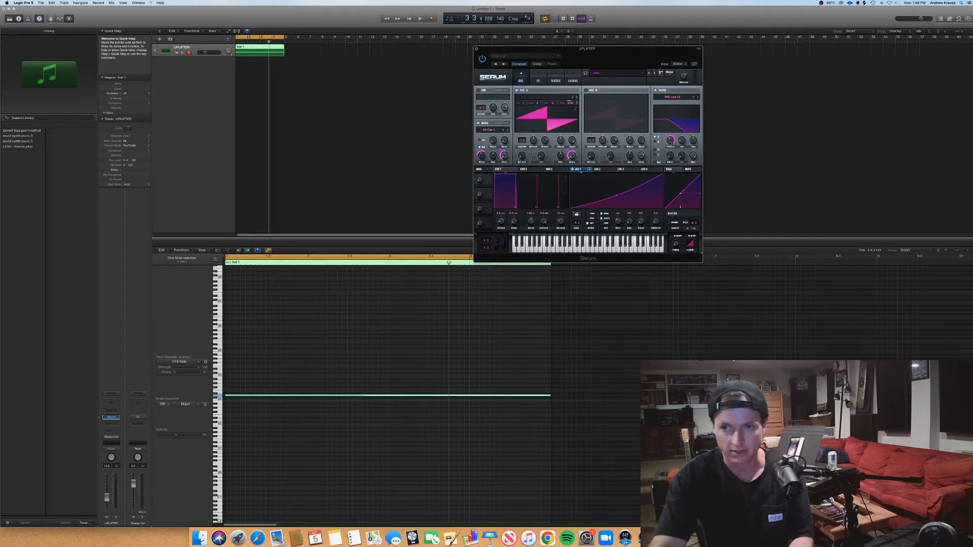
{"action": "key", "text": "space"}
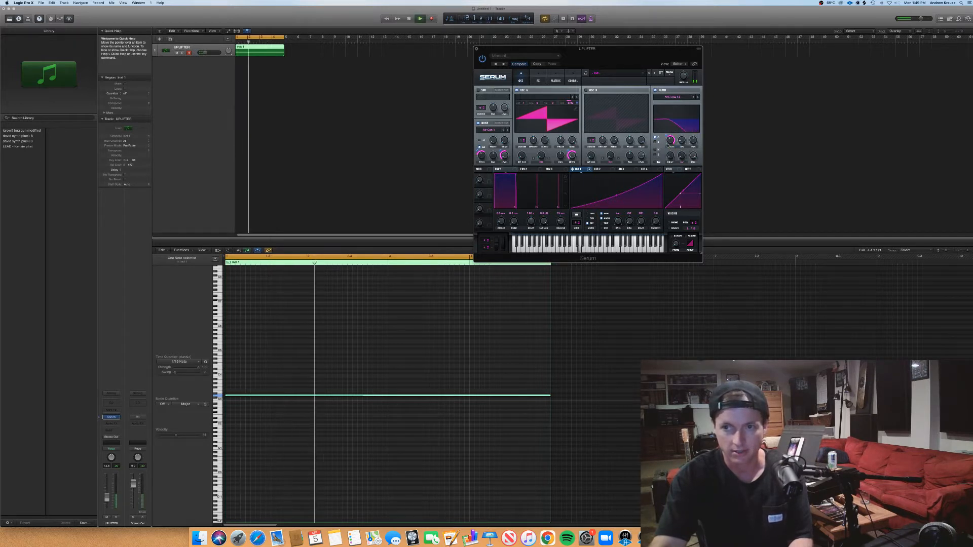
{"action": "mouse_move", "coordinate": [670, 143]}
{"action": "left_mouse_down"}
{"action": "mouse_move", "coordinate": [672, 169]}
{"action": "mouse_move", "coordinate": [669, 139]}
{"action": "left_mouse_up"}
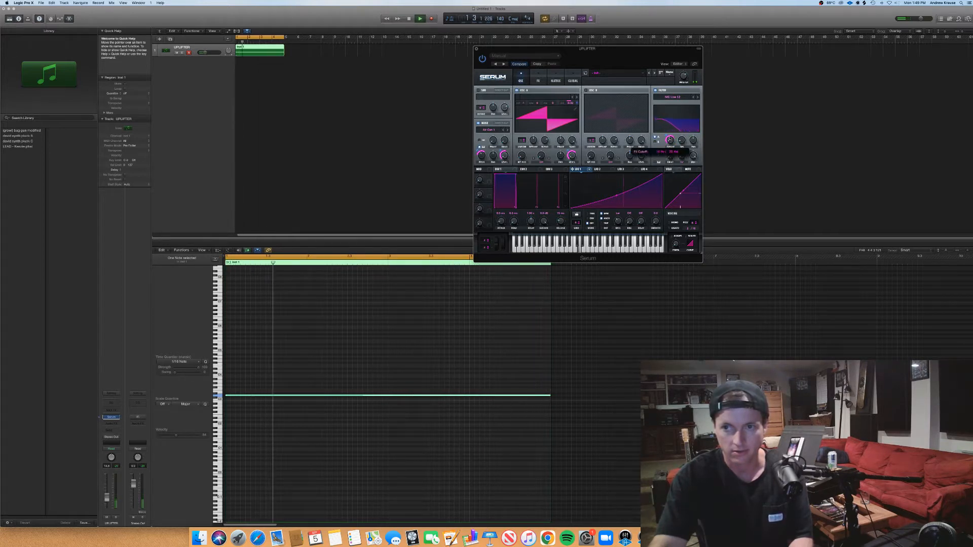
{"action": "key", "text": "space"}
- Enable the Hyper/Dimension effect, modulate the Hyper mix with LFO 1, and audition the sound
{"action": "left_click", "coordinate": [539, 77]}
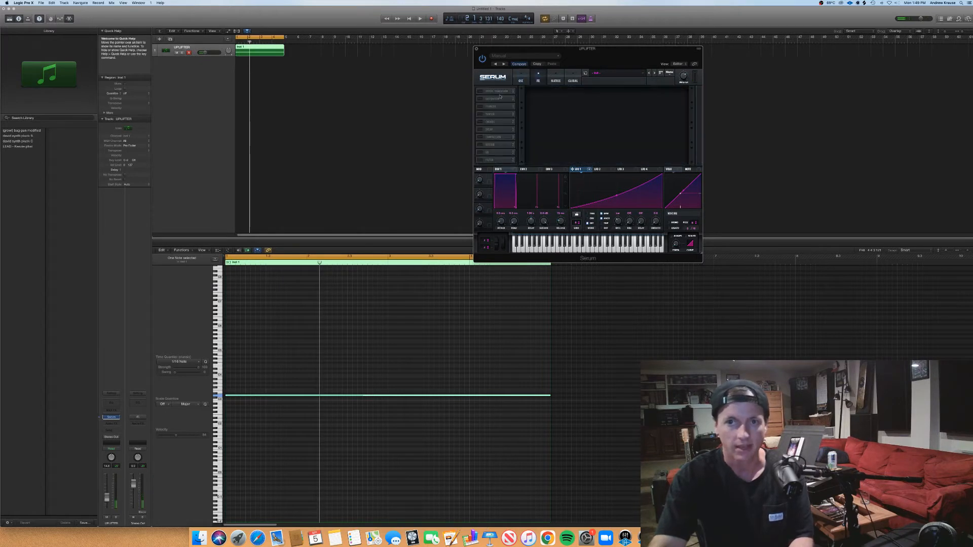
{"action": "left_click", "coordinate": [479, 90]}
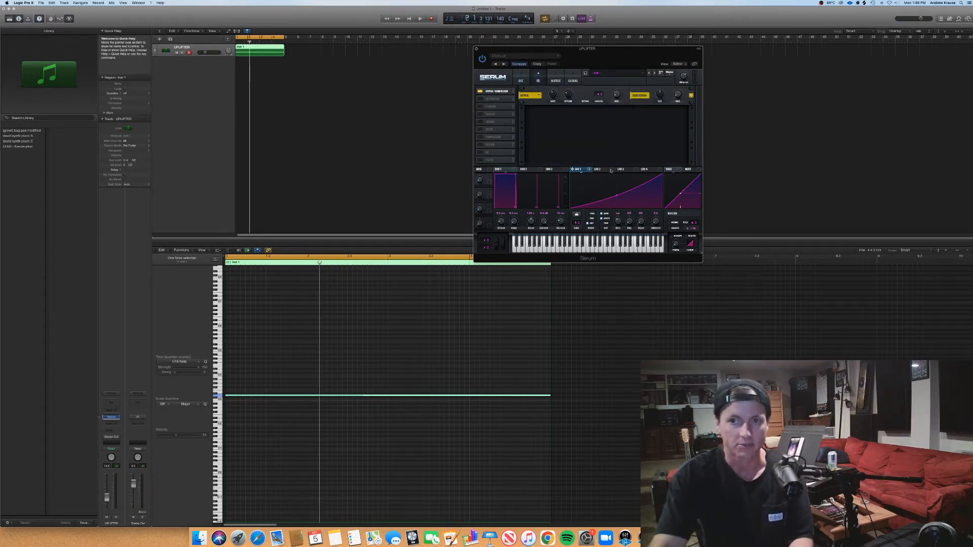
{"action": "key", "text": "space"}
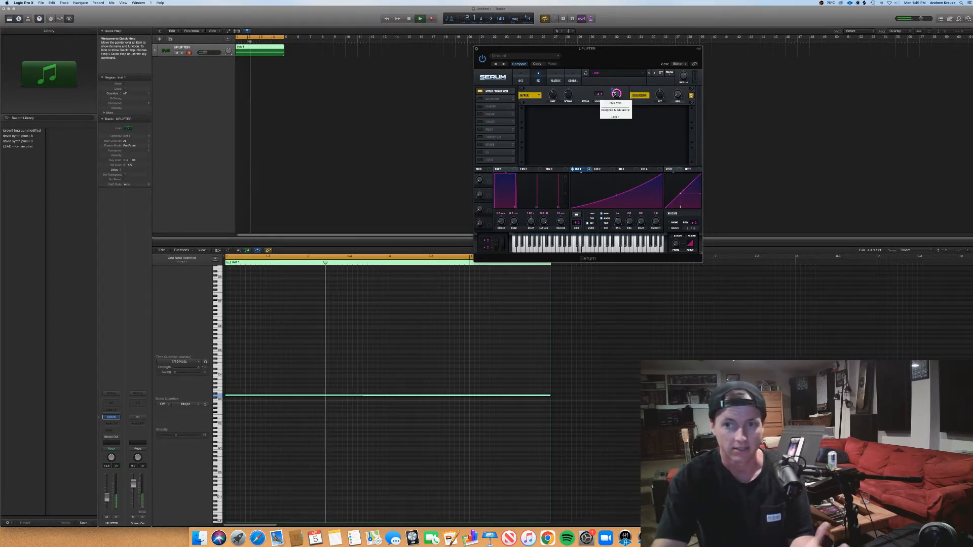
{"action": "key", "text": "space"}
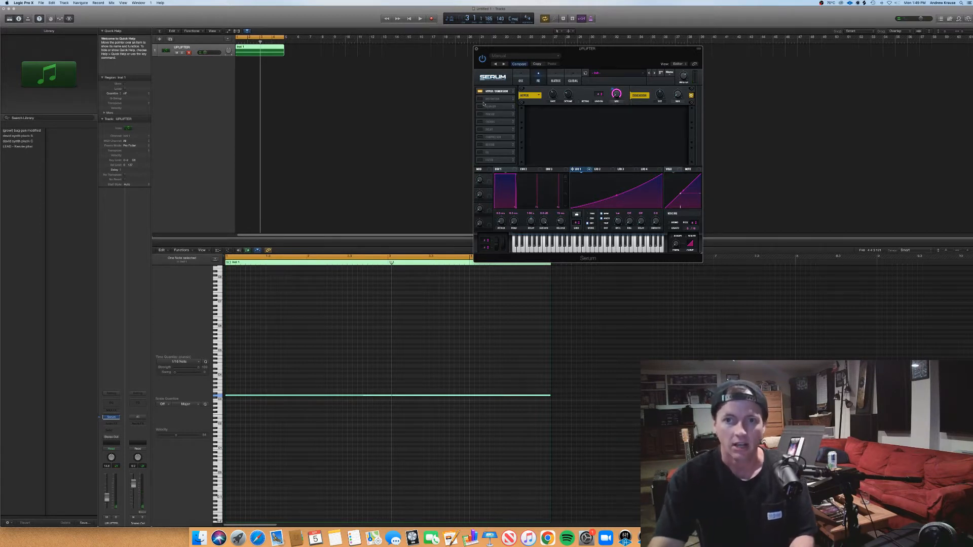
- Enable the Tube distortion effect, modulate its drive with LFO 2, and audition the sound
{"action": "left_click", "coordinate": [604, 170]}
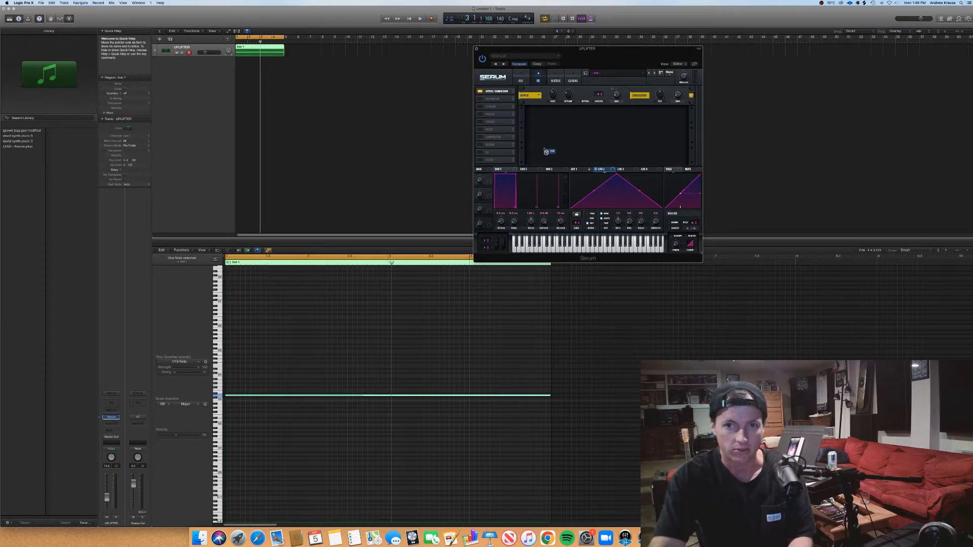
{"action": "left_click", "coordinate": [480, 99]}
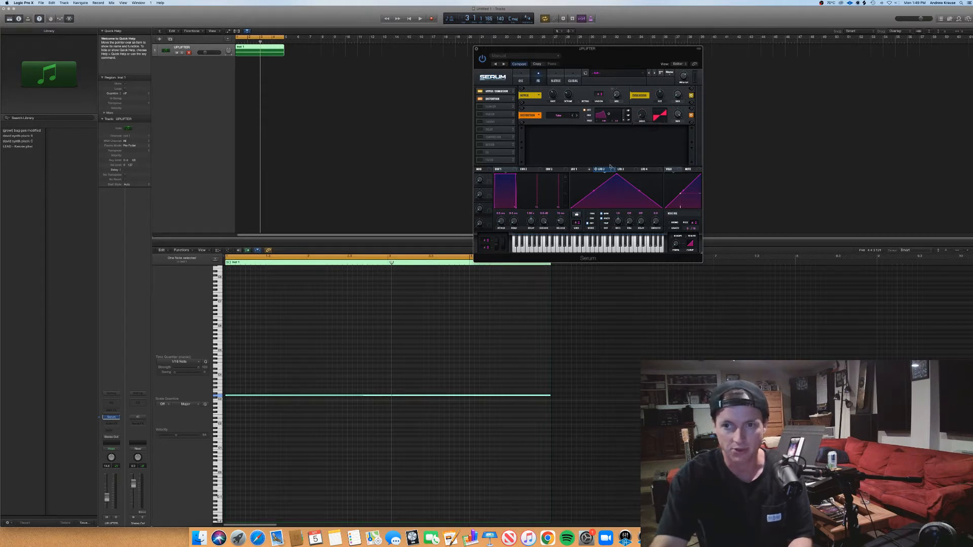
{"action": "key", "text": "space"}
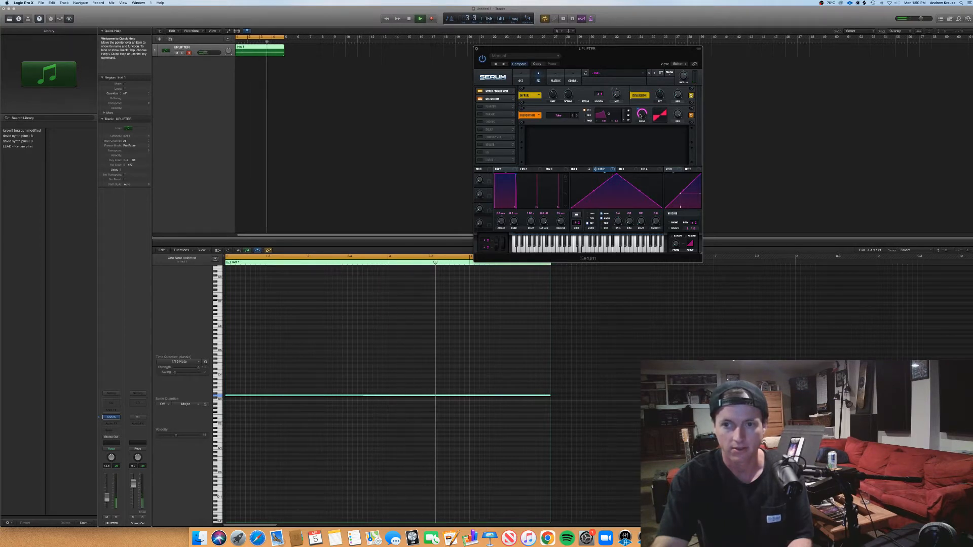
{"action": "key", "text": "space"}
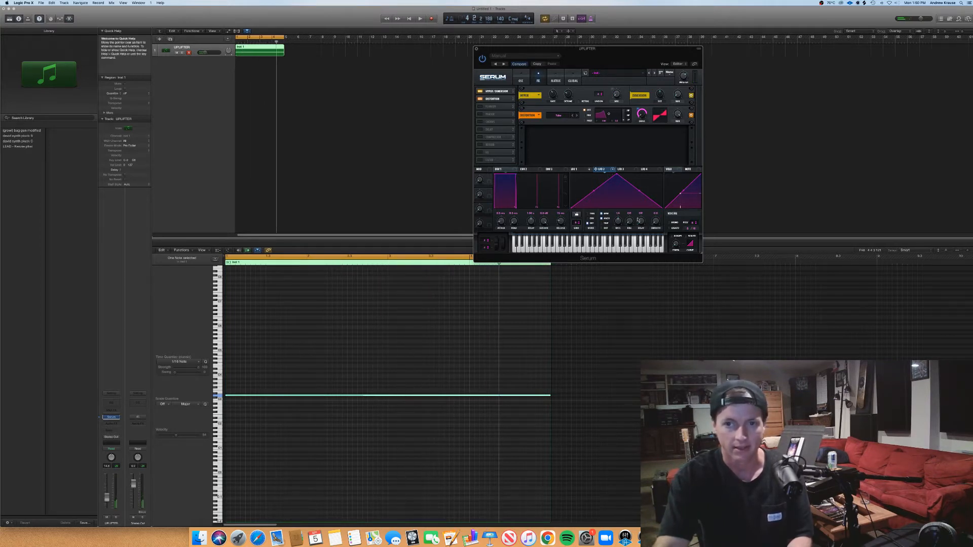
- Adjust the rate of LFO 1 and play back the riser
{"action": "left_click", "coordinate": [577, 170]}
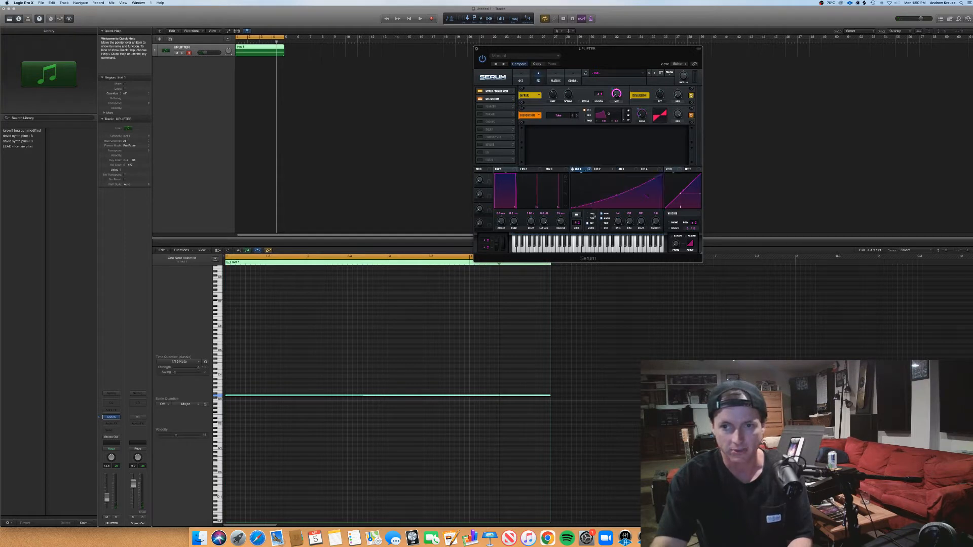
{"action": "key", "text": "space"}
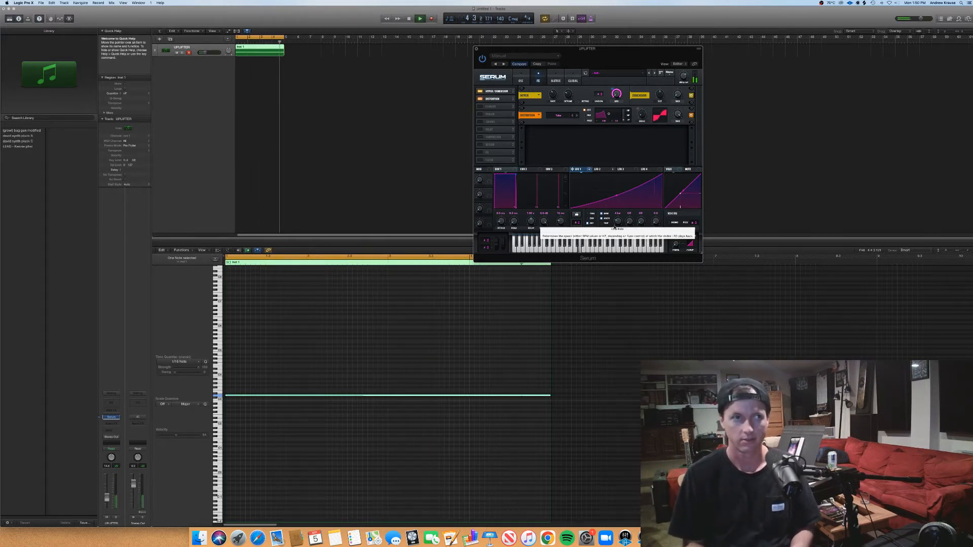
{"action": "key", "text": "space"}
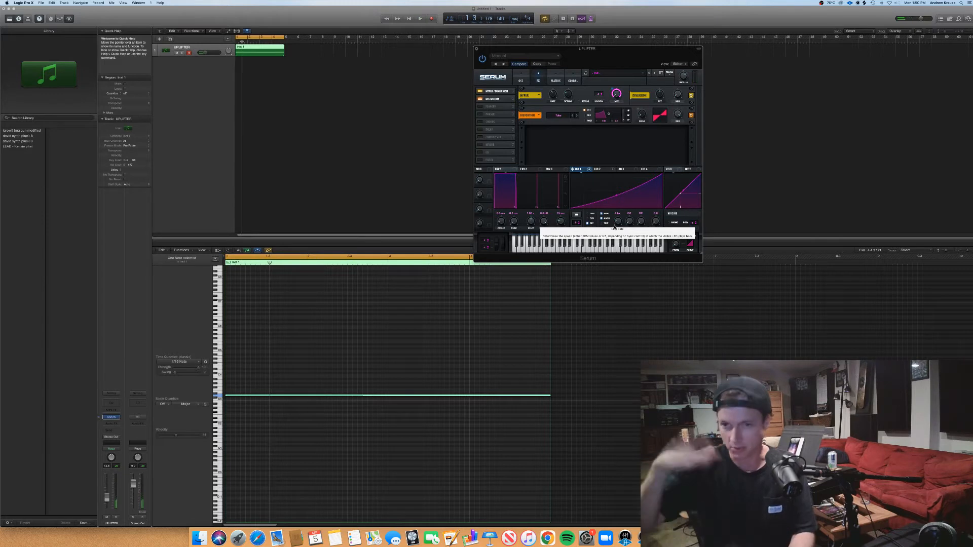
- Enable the compressor effect, adjust its threshold, and play back the riser
{"action": "left_click", "coordinate": [480, 137]}
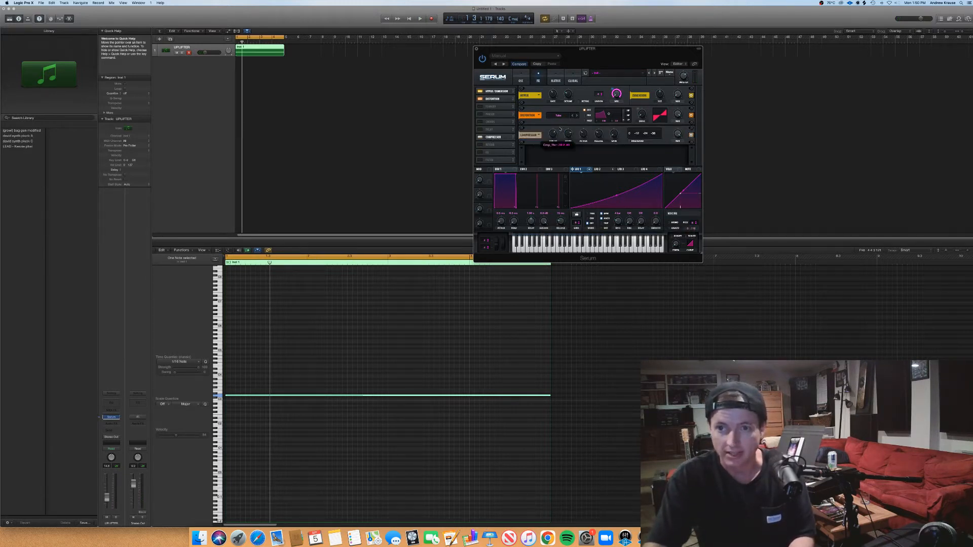
{"action": "key", "text": "space"}
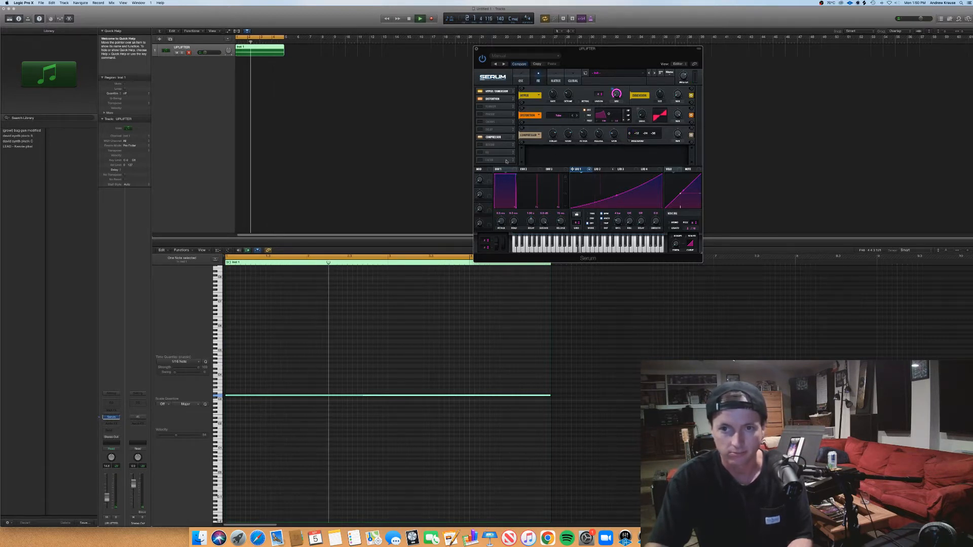
- Enable the EQ effect, adjust the upper band's gain, and modulate that band's frequency with LFO 1 while auditioning
{"action": "left_click", "coordinate": [482, 153]}
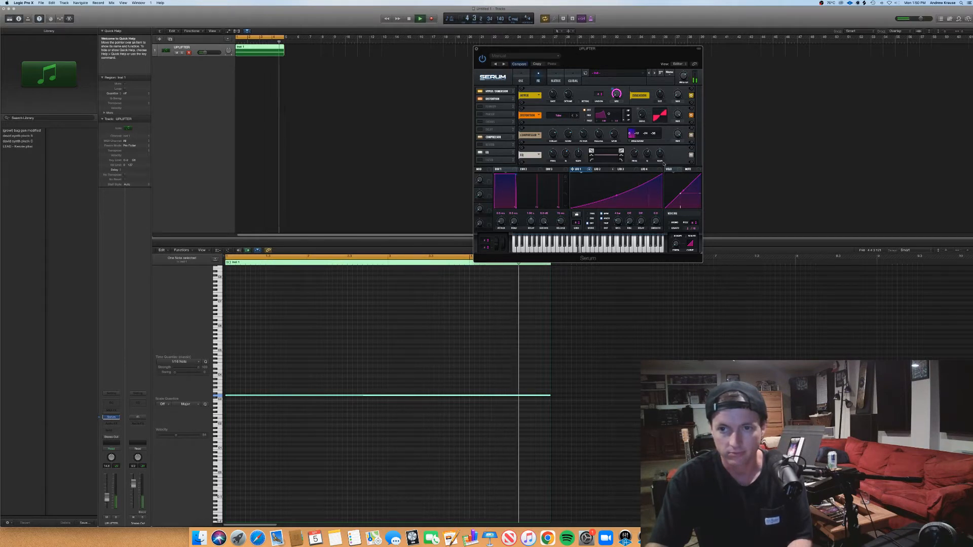
{"action": "key", "text": "space"}
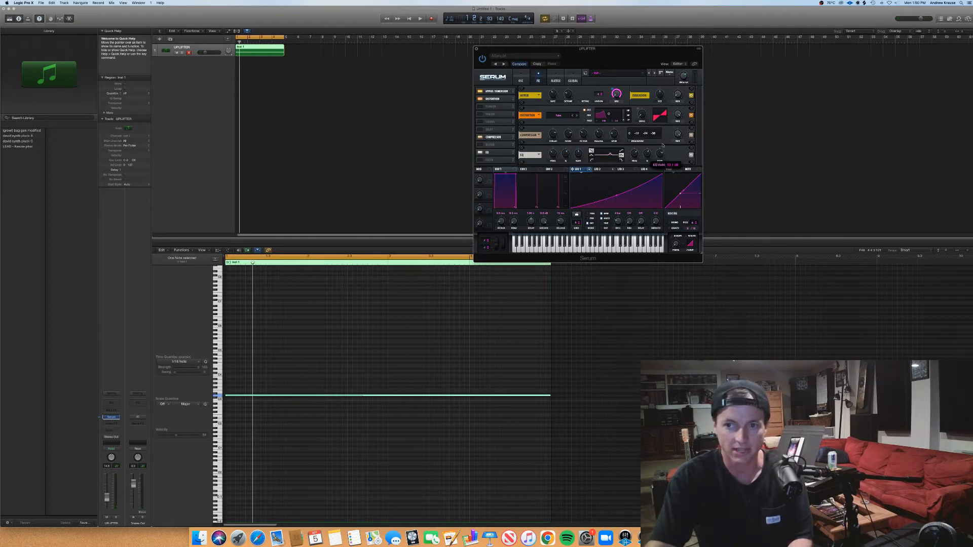
{"action": "key", "text": "space"}
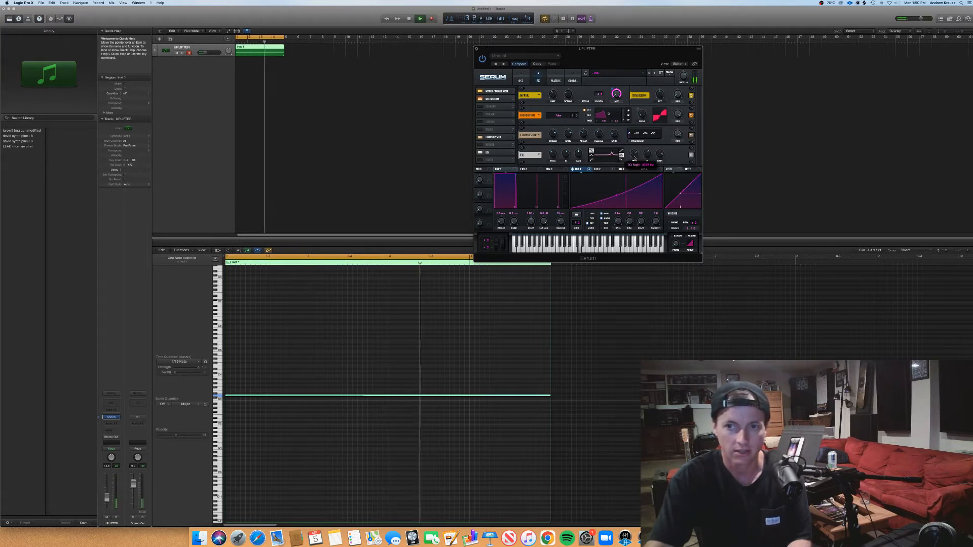
{"action": "key", "text": "space"}
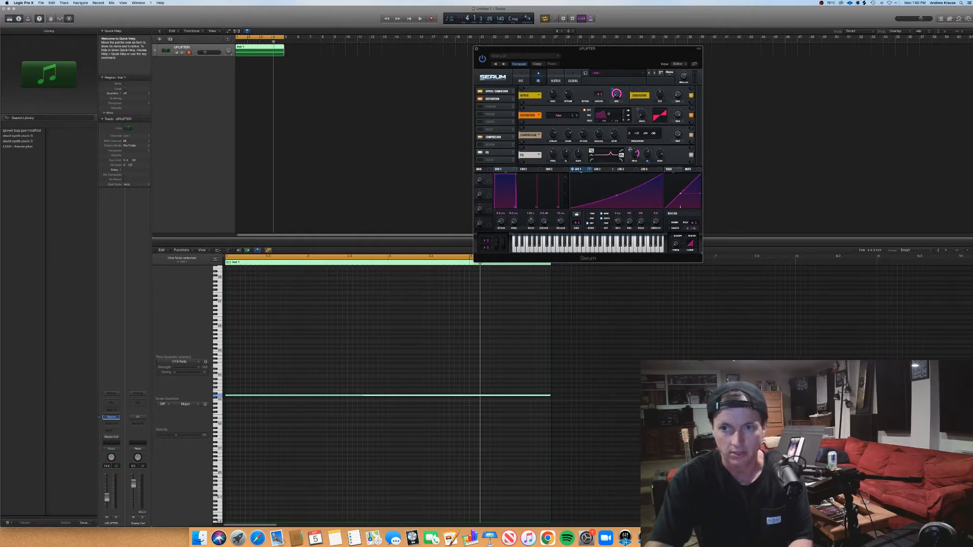
- Enable the Filter effect in the FX rack and modulate its cutoff with LFO 2, auditioning the riser before and after
{"action": "key", "text": "space"}
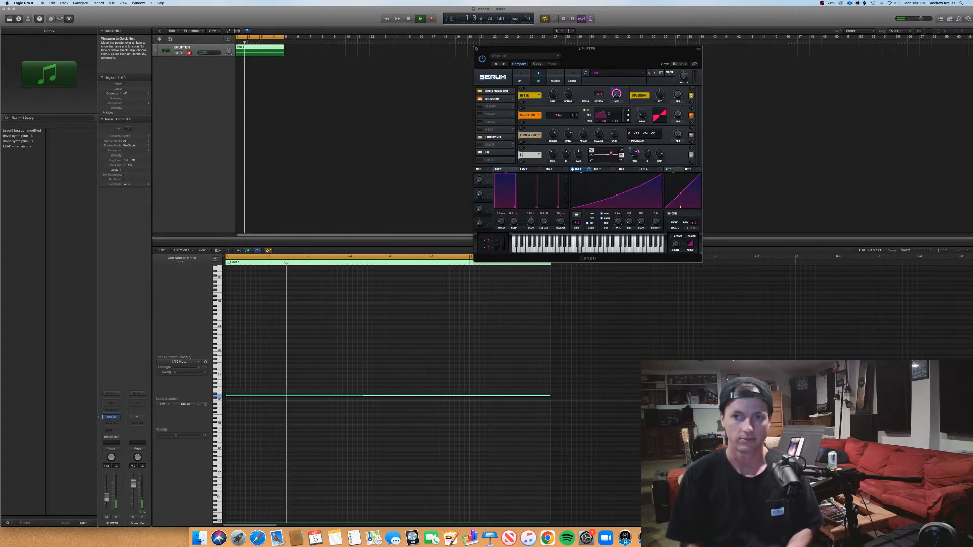
{"action": "key", "text": "space"}
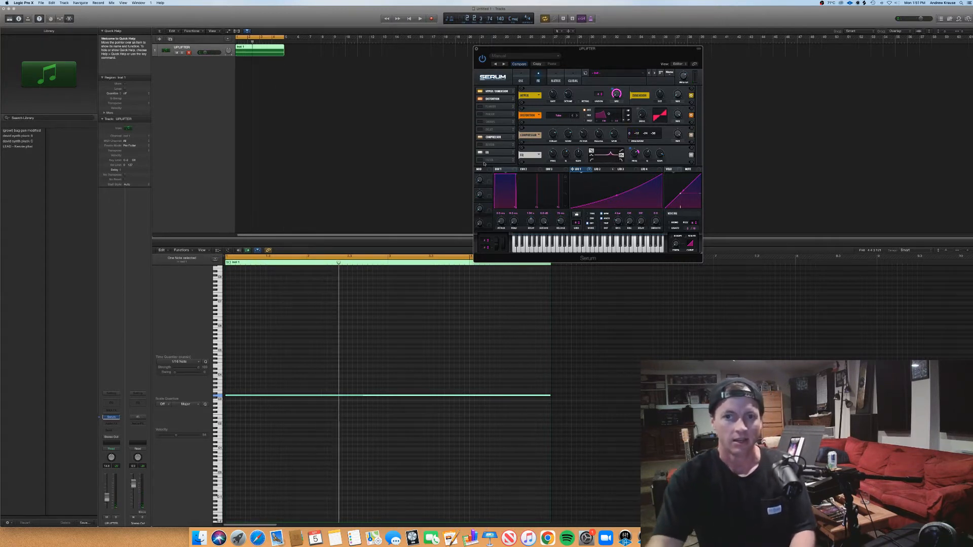
{"action": "left_click", "coordinate": [480, 160]}
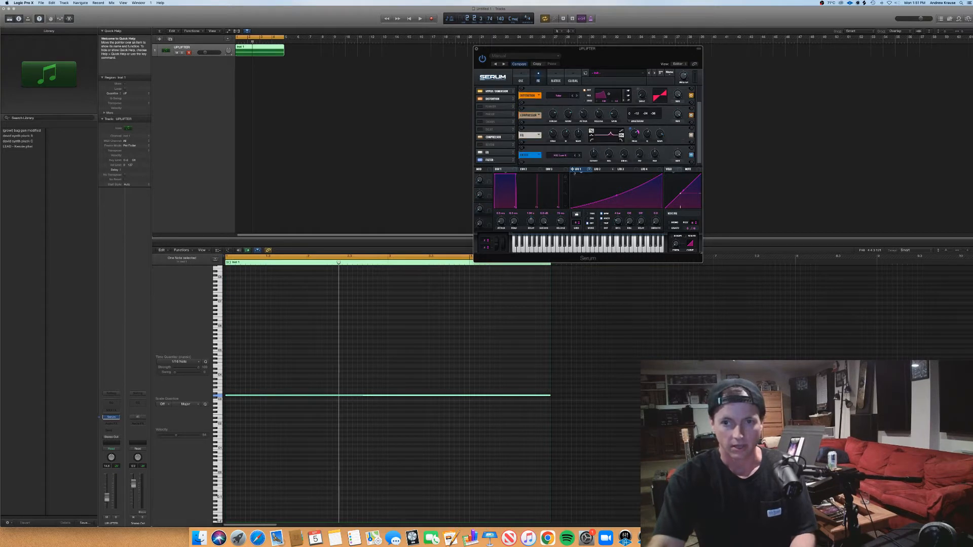
{"action": "left_click", "coordinate": [605, 171]}
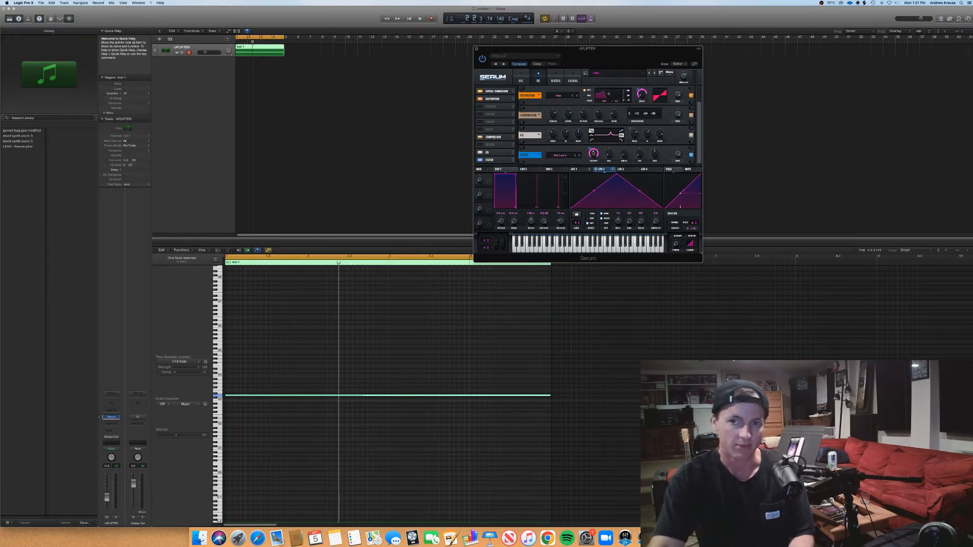
{"action": "key", "text": "space"}
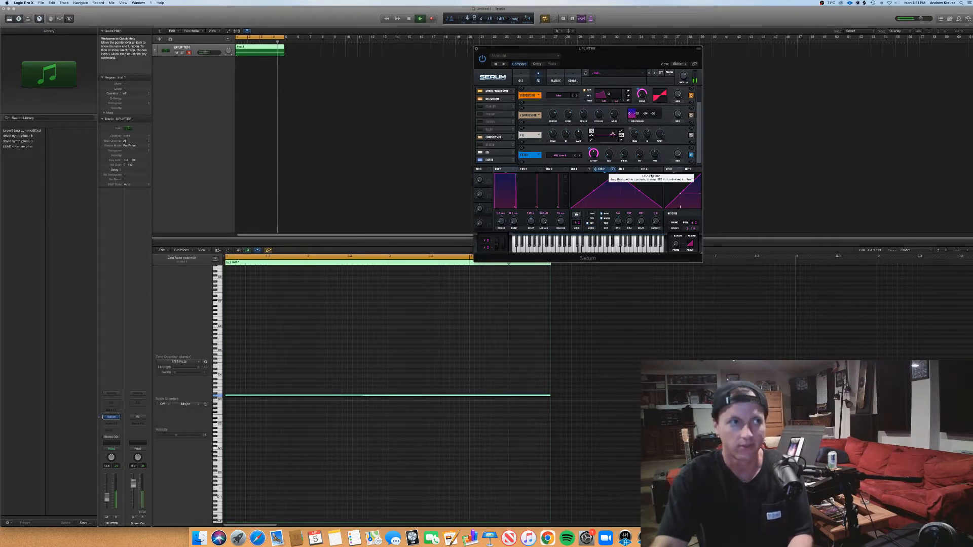
{"action": "key", "text": "space"}
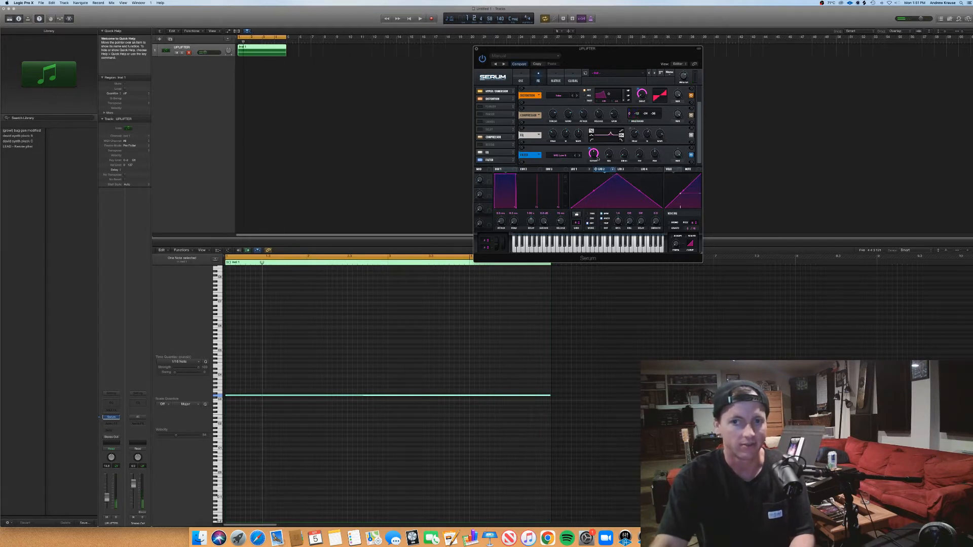
- Remove the LFO 2 modulator from the effects filter's cutoff
{"action": "right_click", "coordinate": [593, 153]}
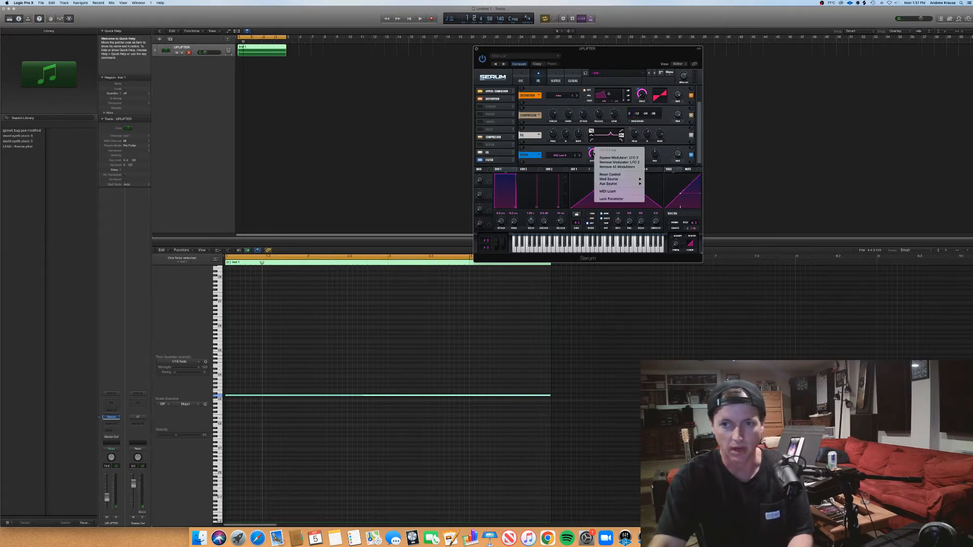
{"action": "left_click", "coordinate": [610, 167]}
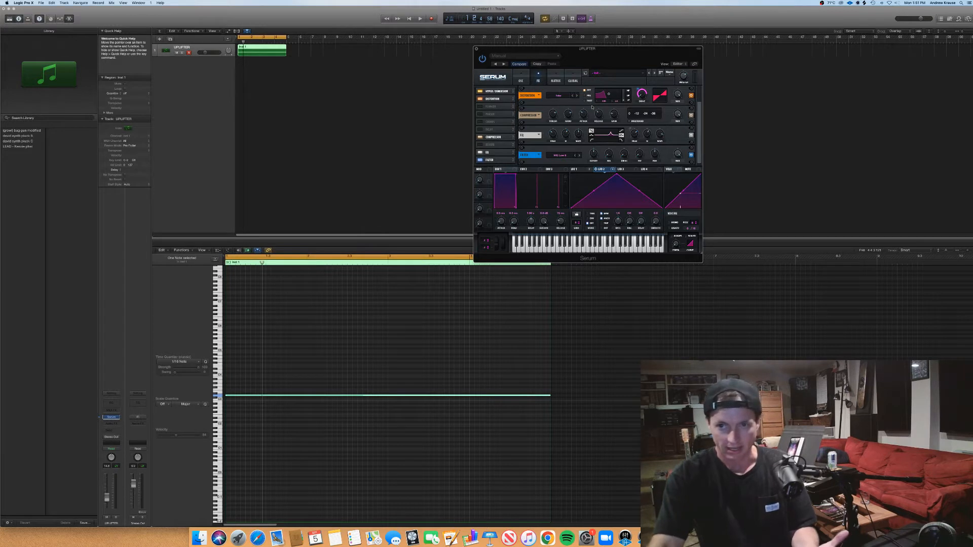
- Save the Serum preset as BASIC UPLIFTER and close the plugin window
{"action": "left_click", "coordinate": [521, 81]}
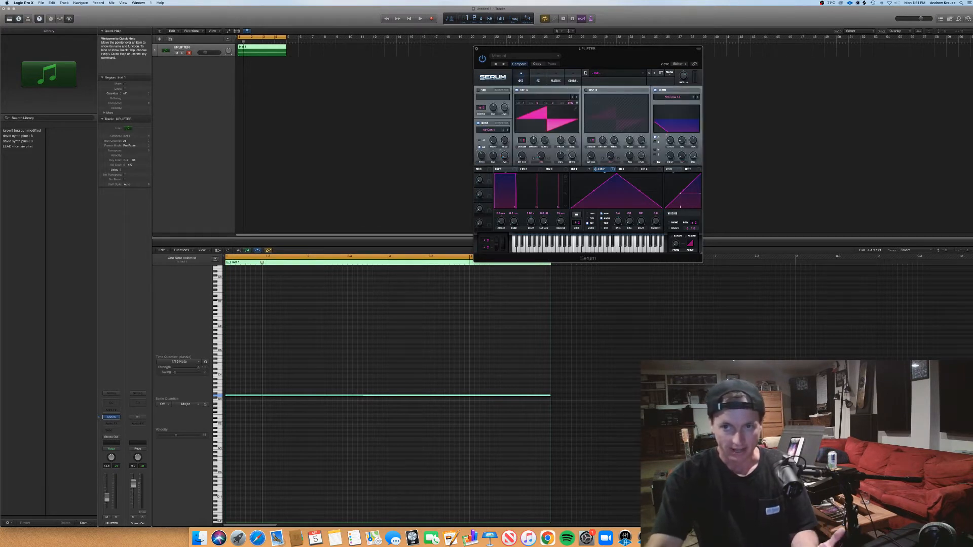
{"action": "left_click", "coordinate": [585, 73]}
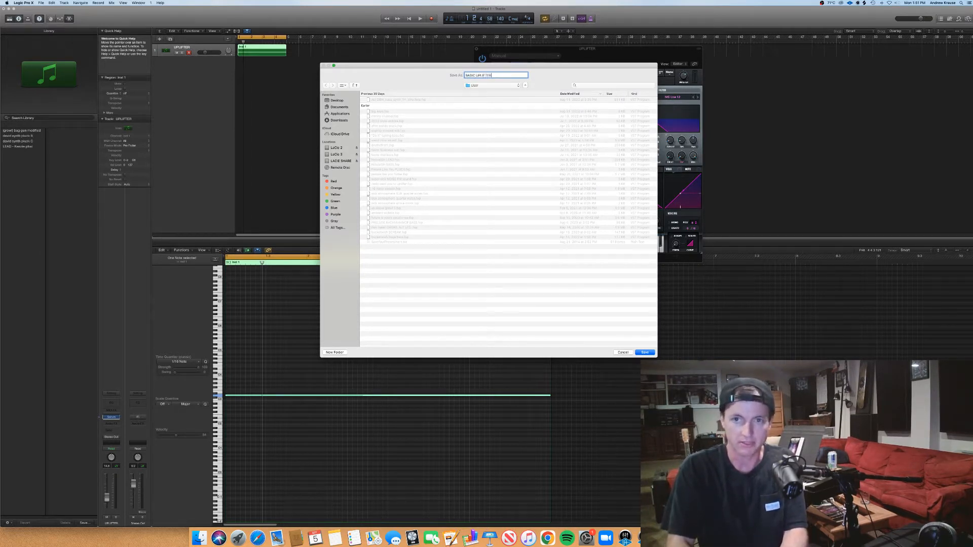
{"action": "key", "text": "Return"}
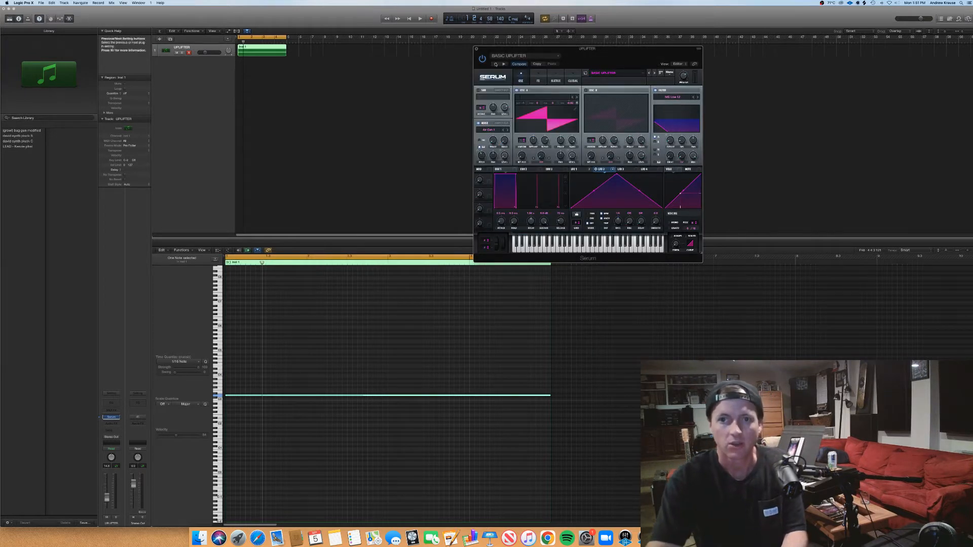
{"action": "left_click", "coordinate": [475, 49]}
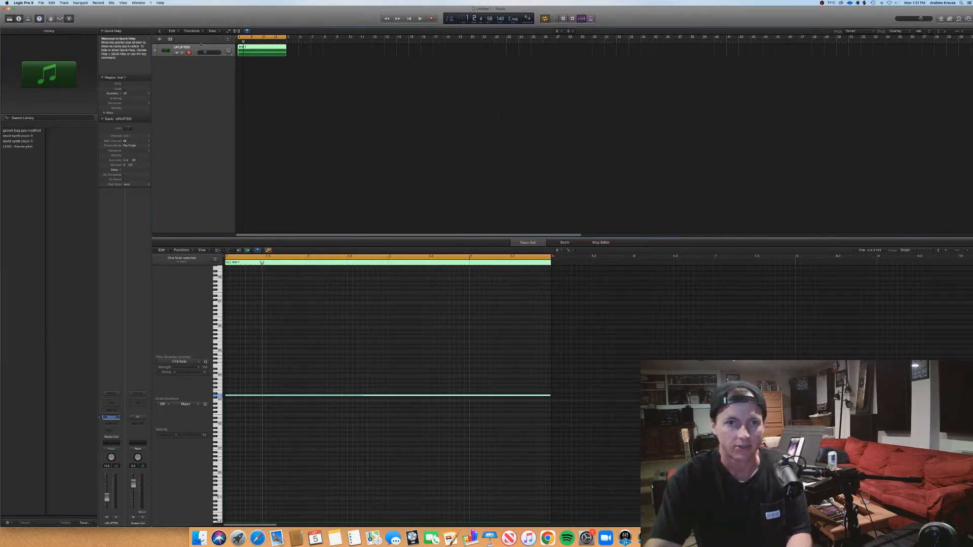
- Duplicate the UPLIFTER track with its settings and mute the original UPLIFTER track
{"action": "key", "text": "super+d"}
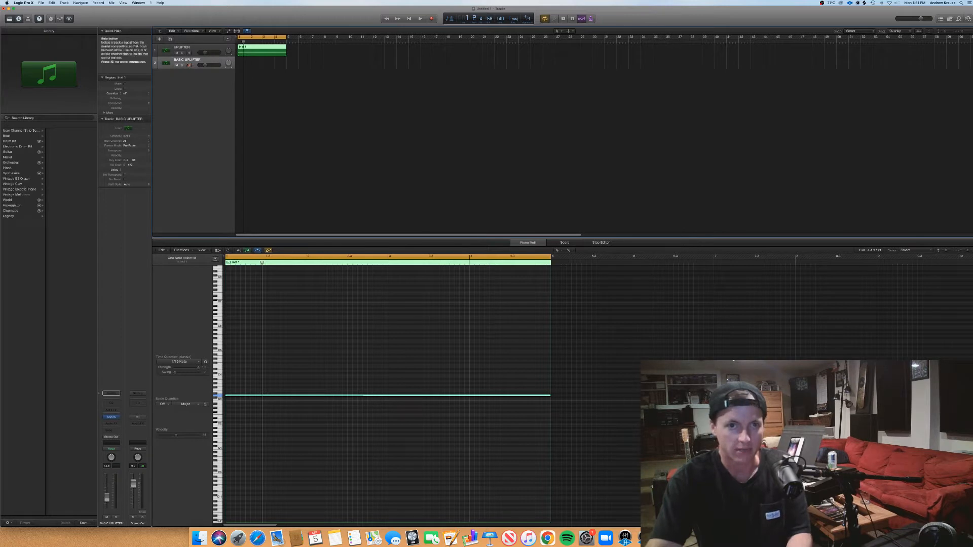
{"action": "left_click", "coordinate": [213, 50]}
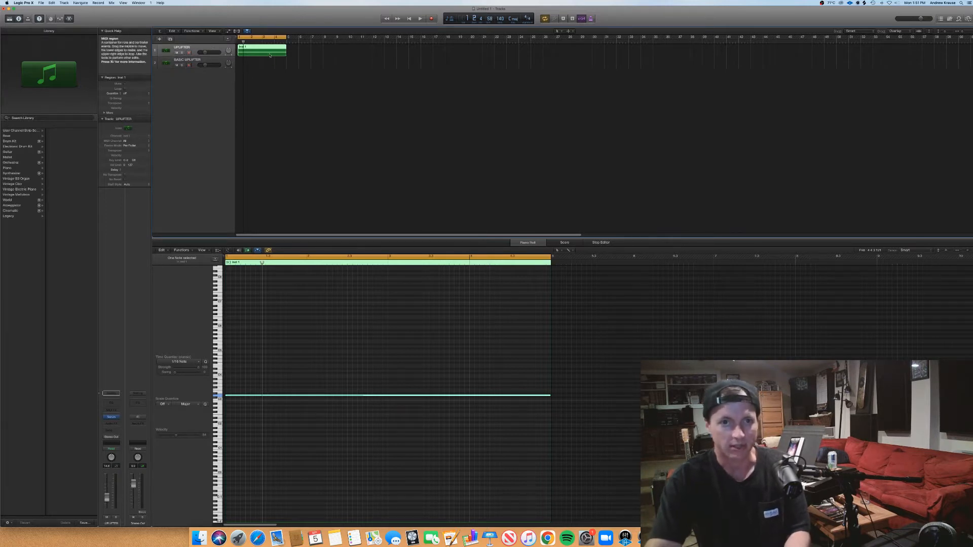
{"action": "left_click", "coordinate": [176, 53]}
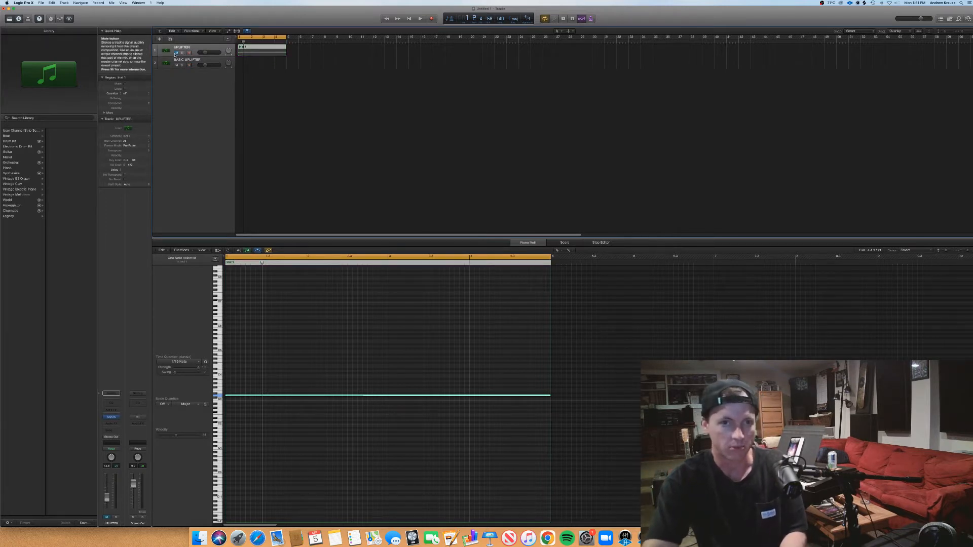
- Create an empty MIDI region at bar 1 of the duplicated track and extend it to four bars
{"action": "right_click", "coordinate": [242, 65]}
{"action": "left_click", "coordinate": [248, 67]}
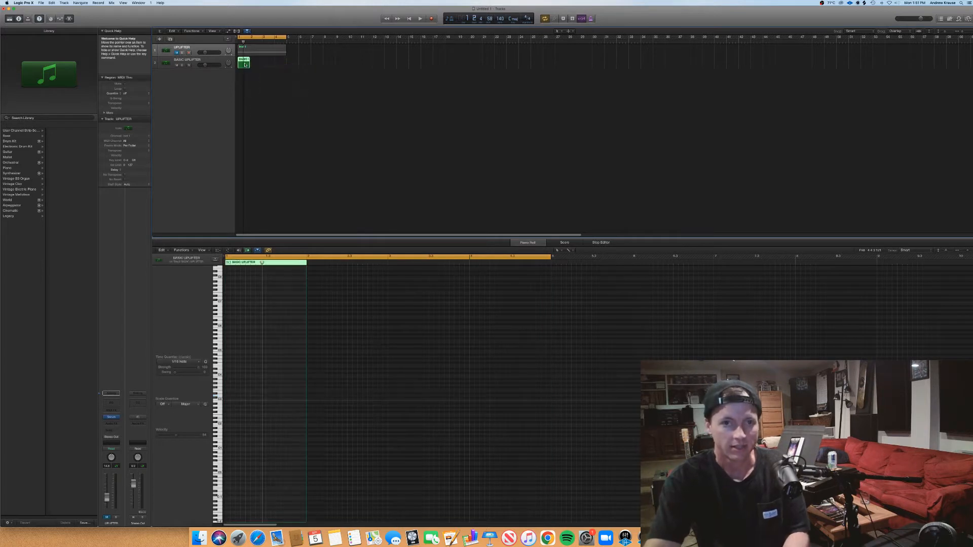
{"action": "left_click_drag", "start_coordinate": [247, 65], "coordinate": [286, 66]}
- Draw a note at the start of the new region and shorten it to a brief hit
{"action": "left_click_drag", "start_coordinate": [302, 238], "coordinate": [321, 159]}
{"action": "left_click", "coordinate": [229, 298]}
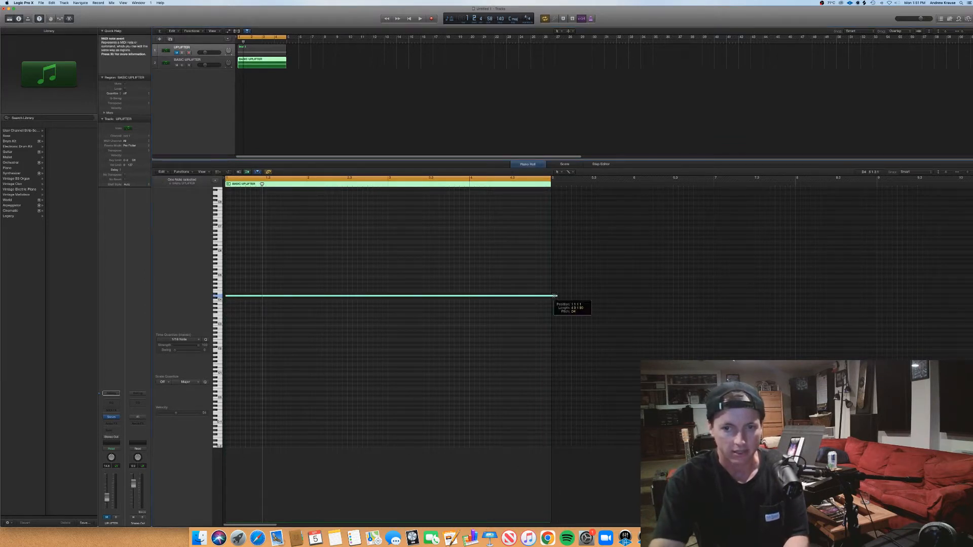
{"action": "left_click_drag", "start_coordinate": [555, 296], "coordinate": [234, 296]}
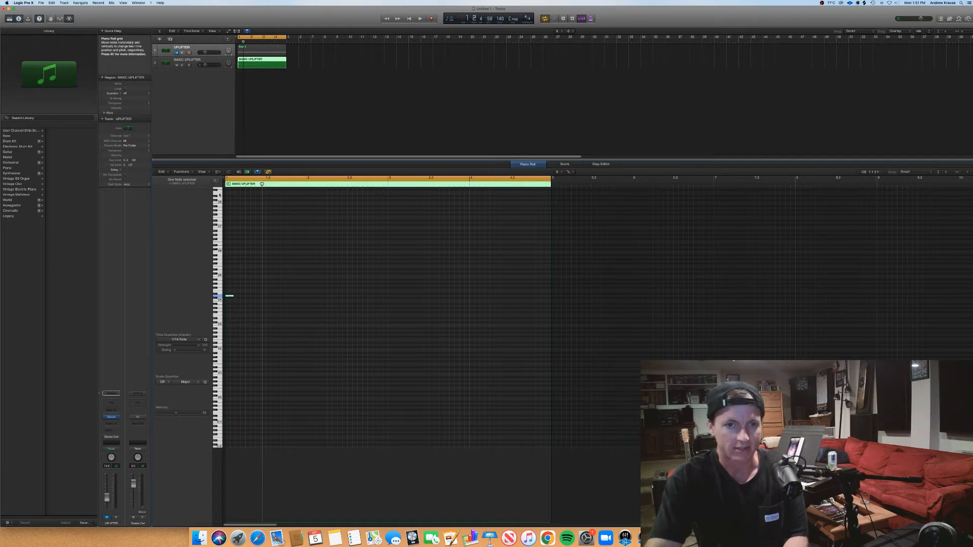
- Reset the duplicated track's Serum instrument to the Init preset and close its window
{"action": "key", "text": "Down"}
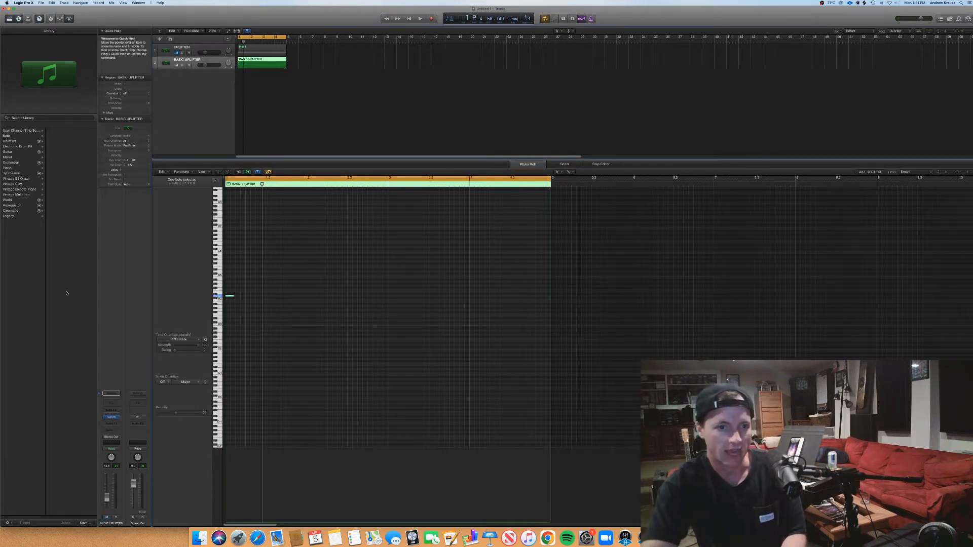
{"action": "left_click", "coordinate": [112, 417]}
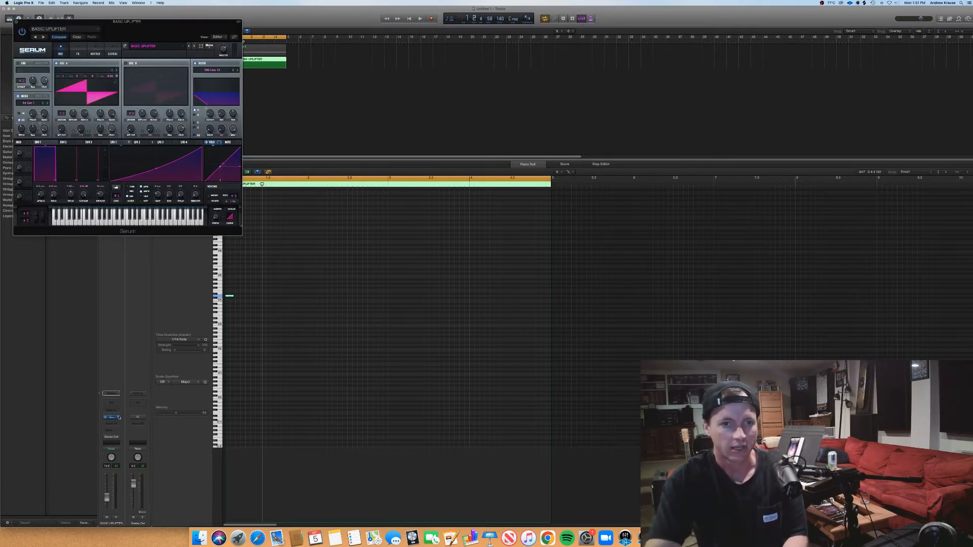
{"action": "left_click", "coordinate": [209, 45]}
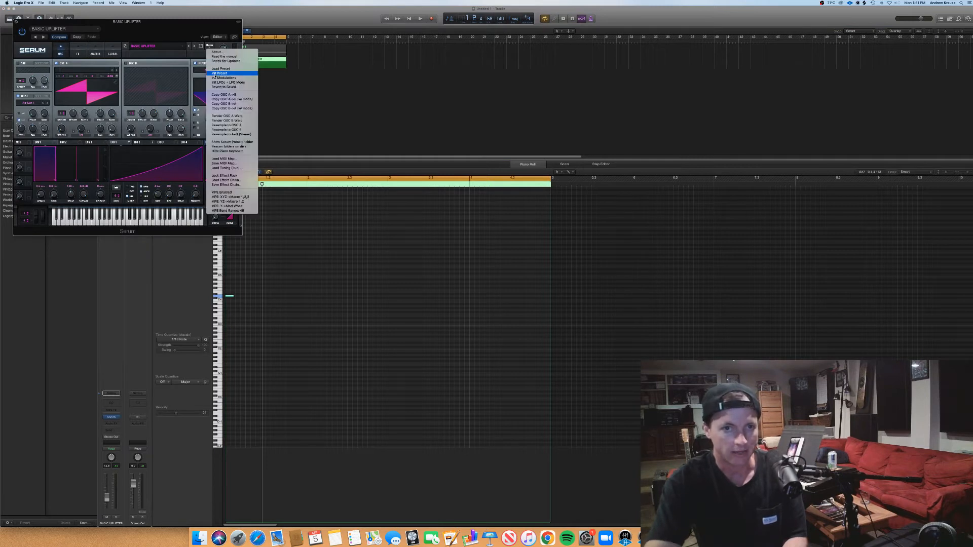
{"action": "left_click", "coordinate": [214, 74]}
{"action": "left_click", "coordinate": [16, 23]}
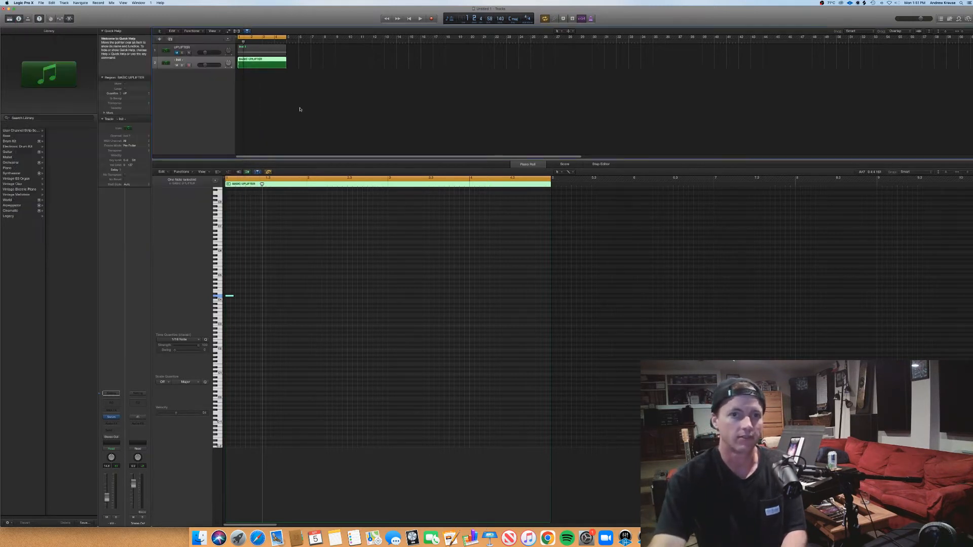
- Add short notes on every beat of bars 1 and 2, stepping down and back up each bar, and audition them
{"action": "key", "text": "space"}
{"action": "key", "text": "space"}
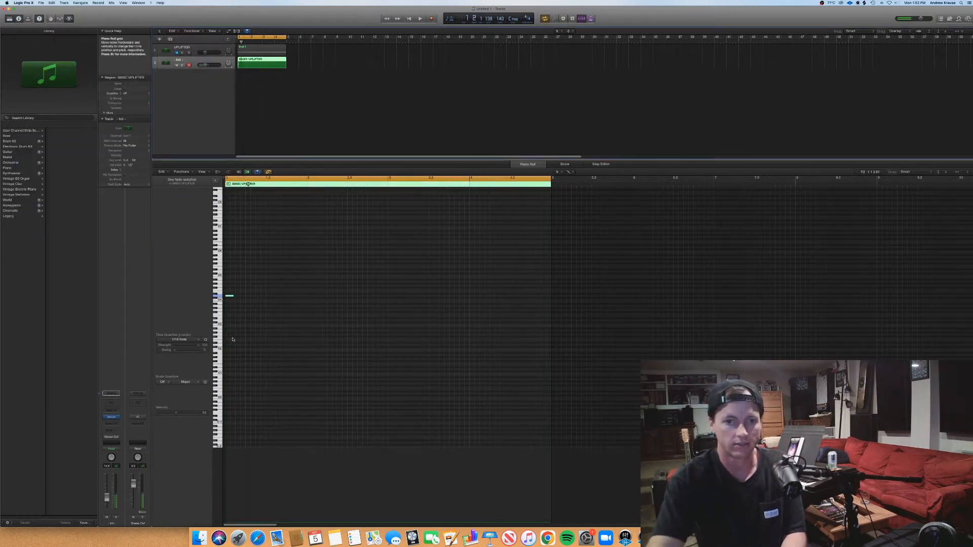
{"action": "left_click", "coordinate": [250, 304]}
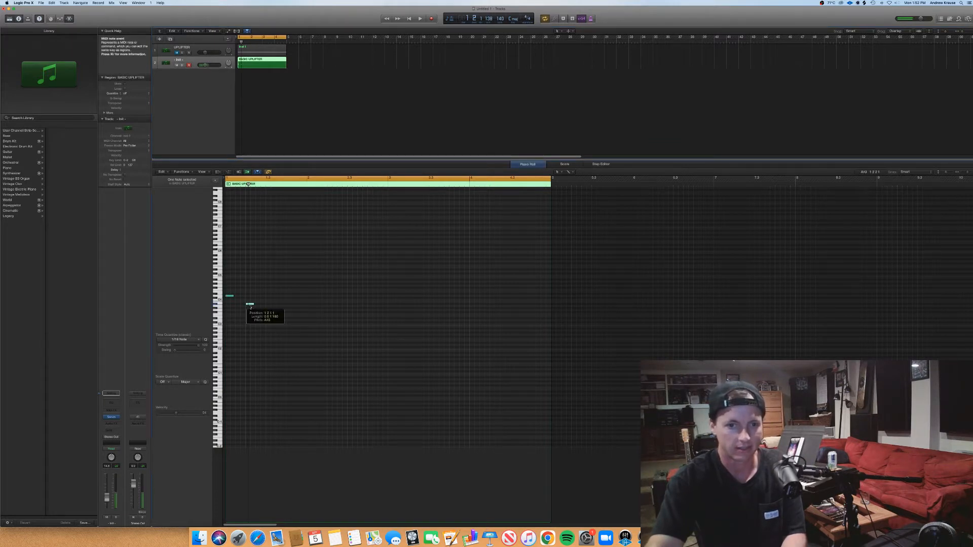
{"action": "key", "text": "space"}
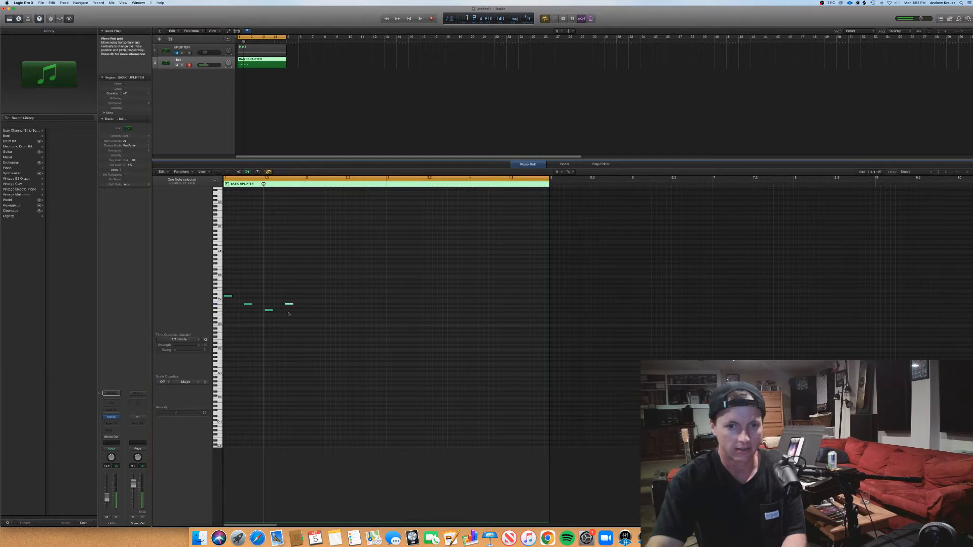
{"action": "left_click_drag", "start_coordinate": [339, 342], "coordinate": [336, 296]}
{"action": "key", "text": "space"}
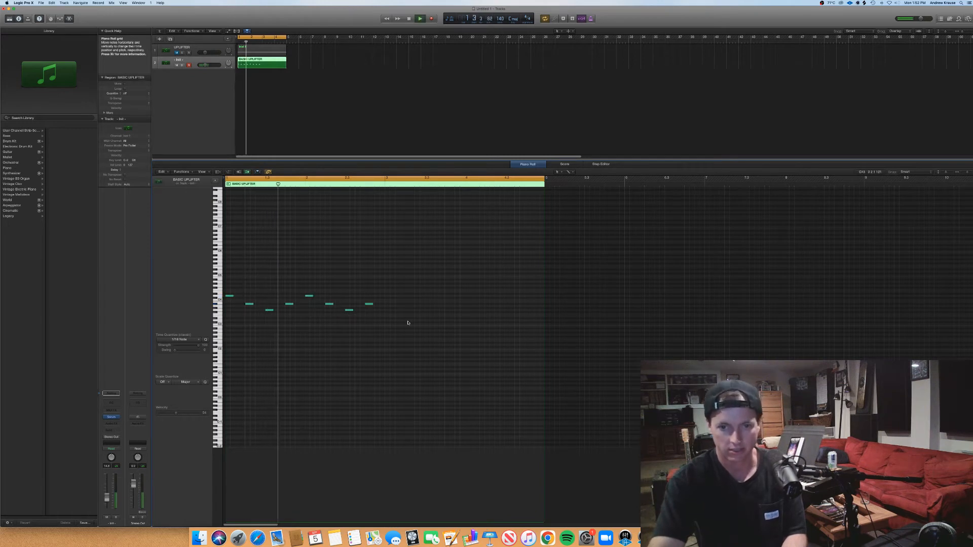
- Repeat the four-note pattern in bar 3 with its first note slightly higher, and audition the melody
{"action": "left_click_drag", "start_coordinate": [405, 327], "coordinate": [390, 299]}
{"action": "key", "text": "space"}
{"action": "left_click", "coordinate": [399, 312]}
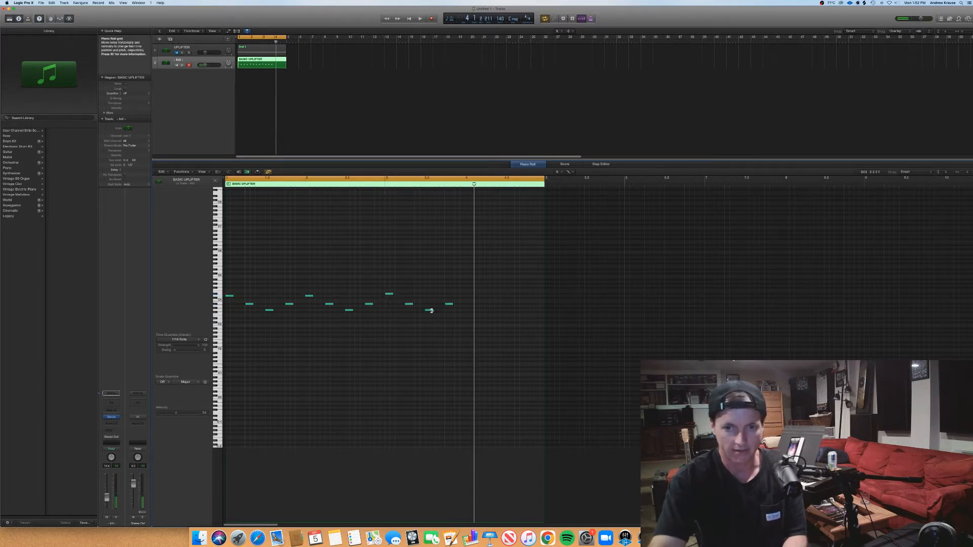
{"action": "key", "text": "space"}
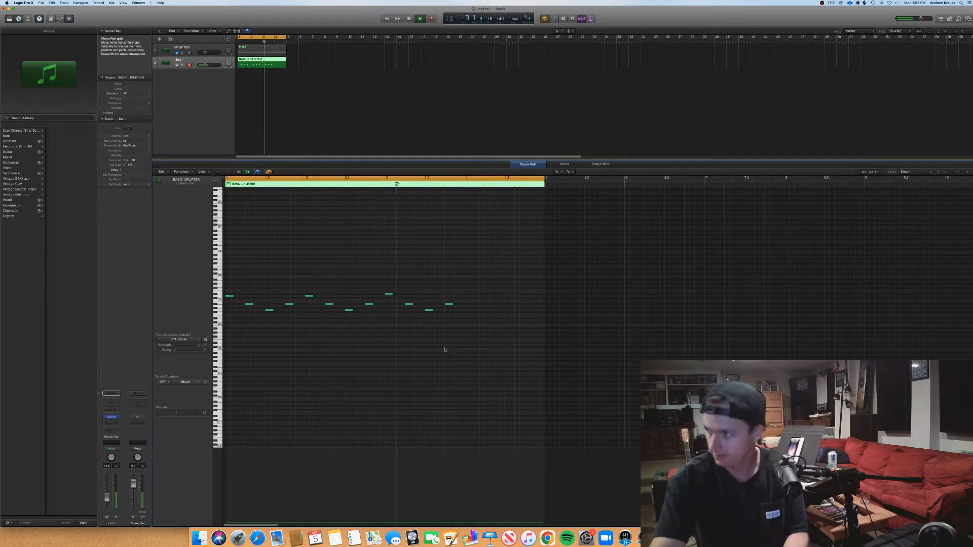
{"action": "key", "text": "space"}
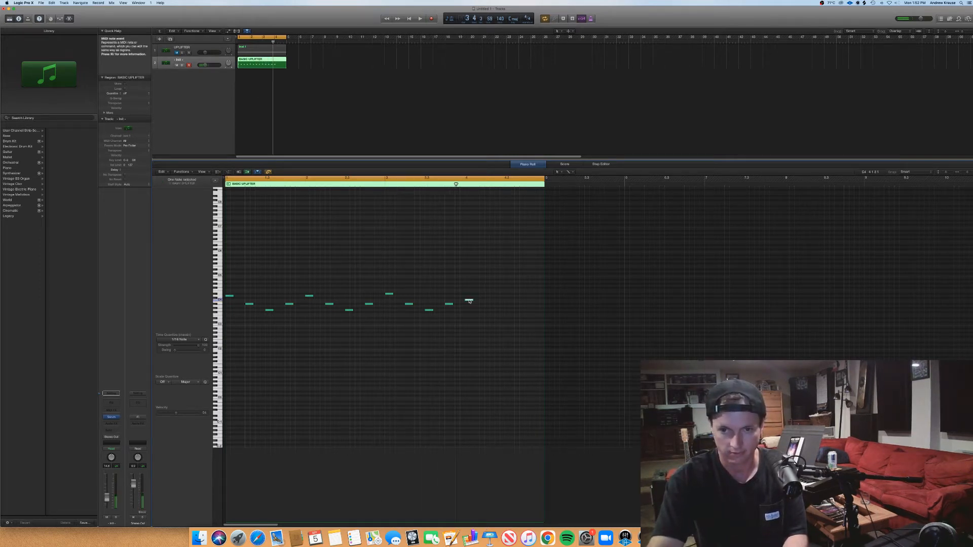
- Fill bar 4 with four short notes, one per beat, ending on the highest pitch, and audition them
{"action": "left_click_drag", "start_coordinate": [469, 301], "coordinate": [498, 303]}
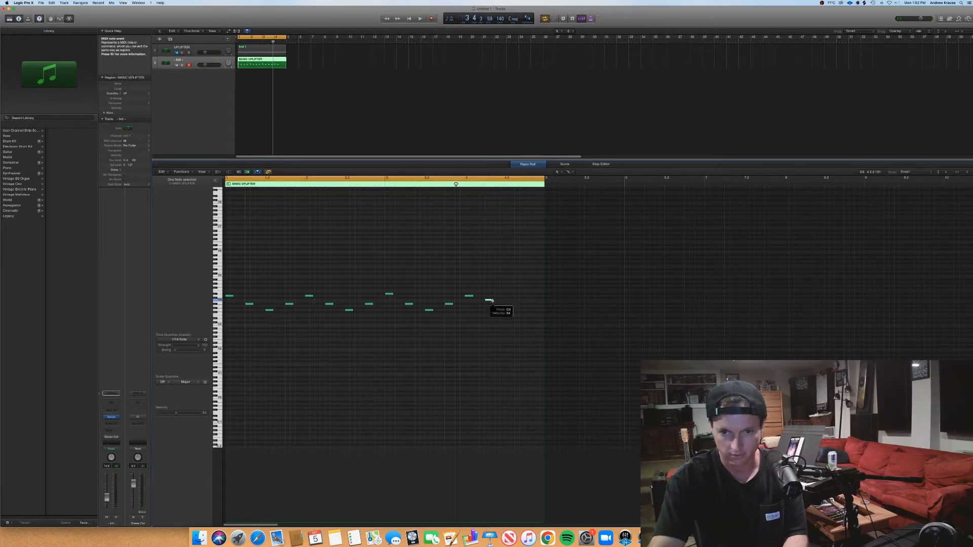
{"action": "key", "text": "space"}
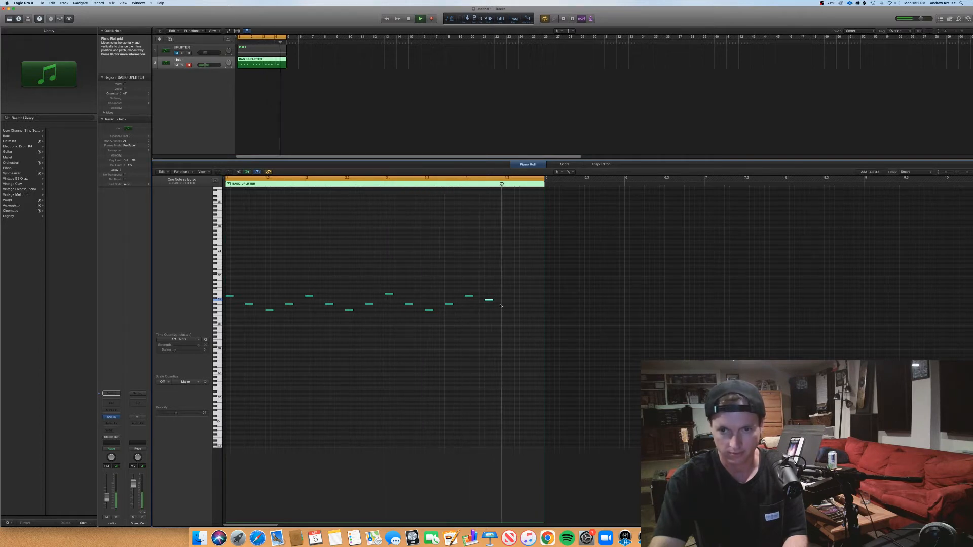
{"action": "key", "text": "space"}
{"action": "left_click", "coordinate": [508, 295]}
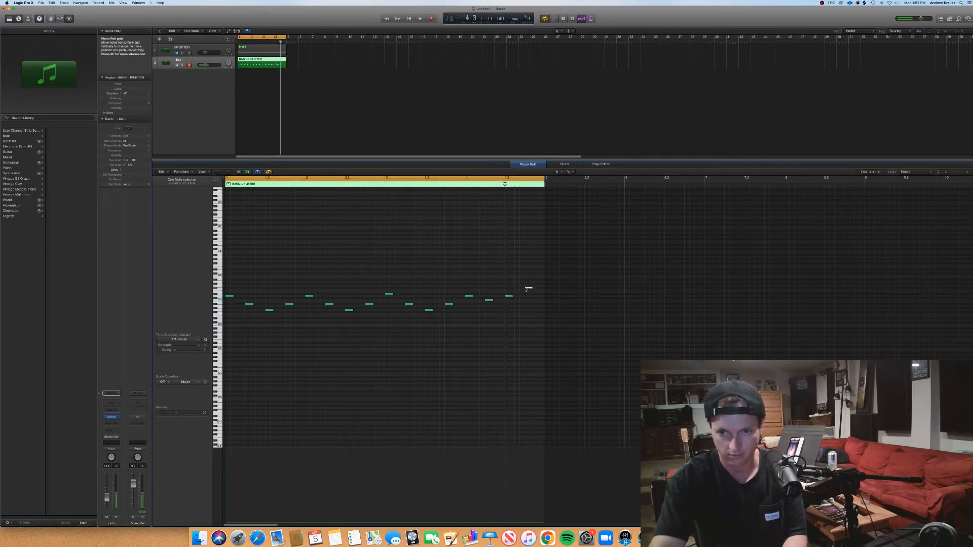
- Play back the complete four-bar melody
{"action": "key", "text": "space"}
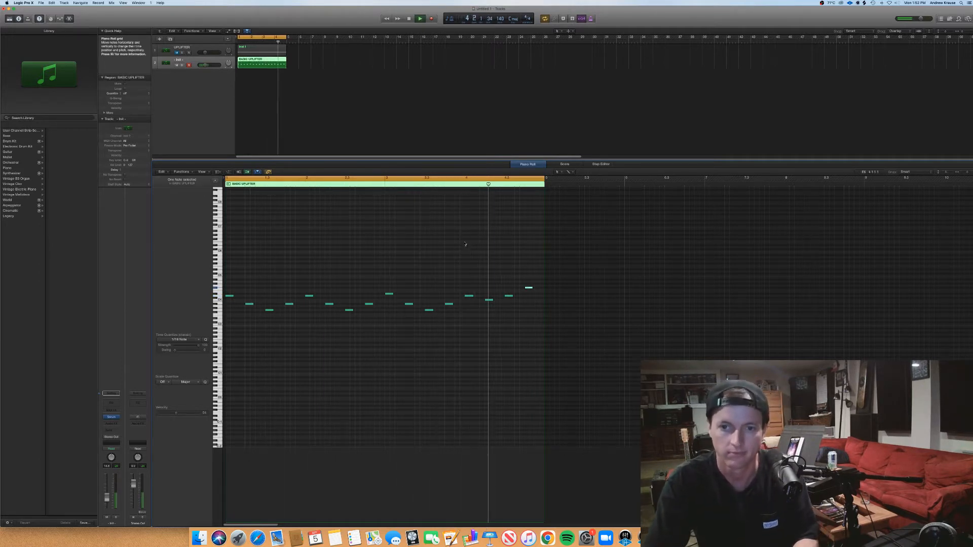
{"action": "key", "text": "space"}
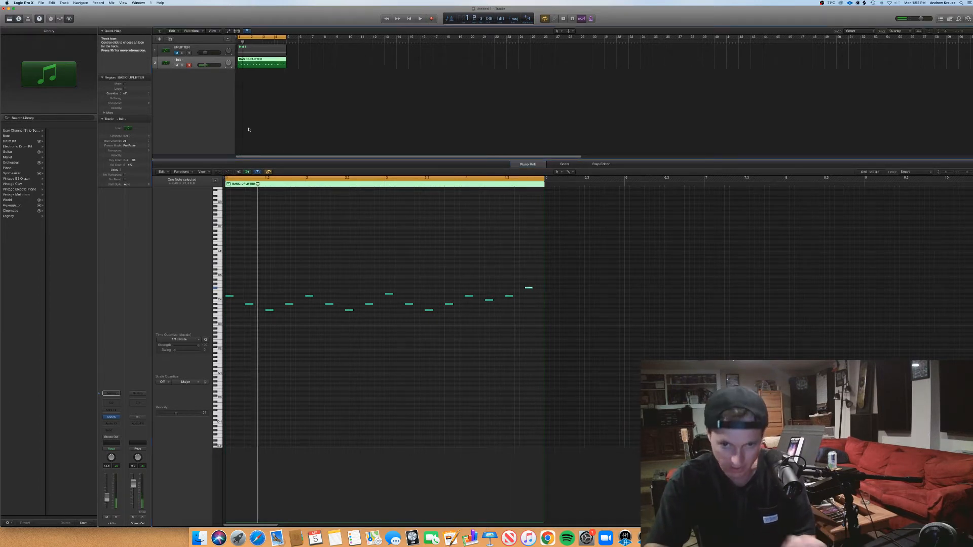
{"action": "left_click_drag", "start_coordinate": [360, 347], "coordinate": [233, 325]}
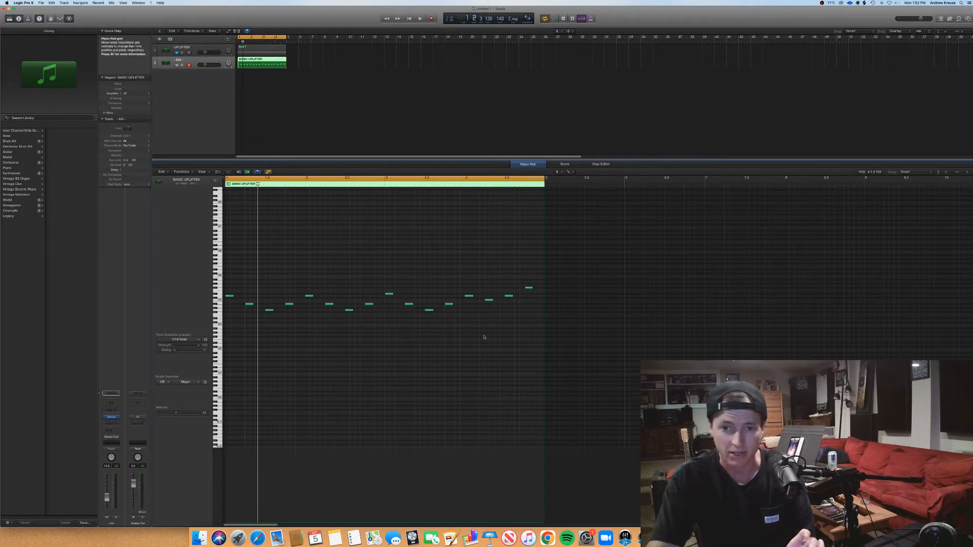
- Open Serum on the second track and load the Analog wavetable Jno into oscillator A
{"action": "left_click_drag", "start_coordinate": [537, 323], "coordinate": [539, 323]}
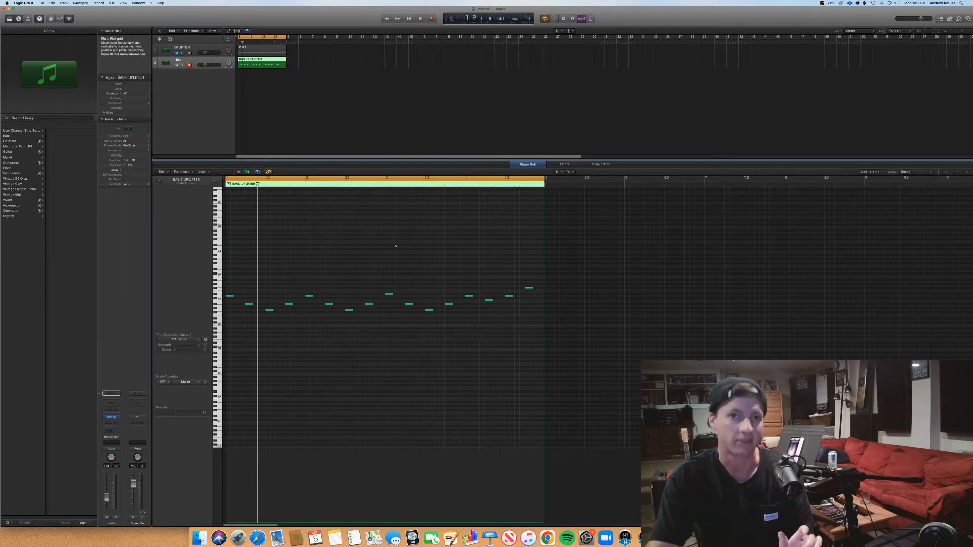
{"action": "left_click", "coordinate": [266, 117]}
{"action": "left_click", "coordinate": [179, 61]}
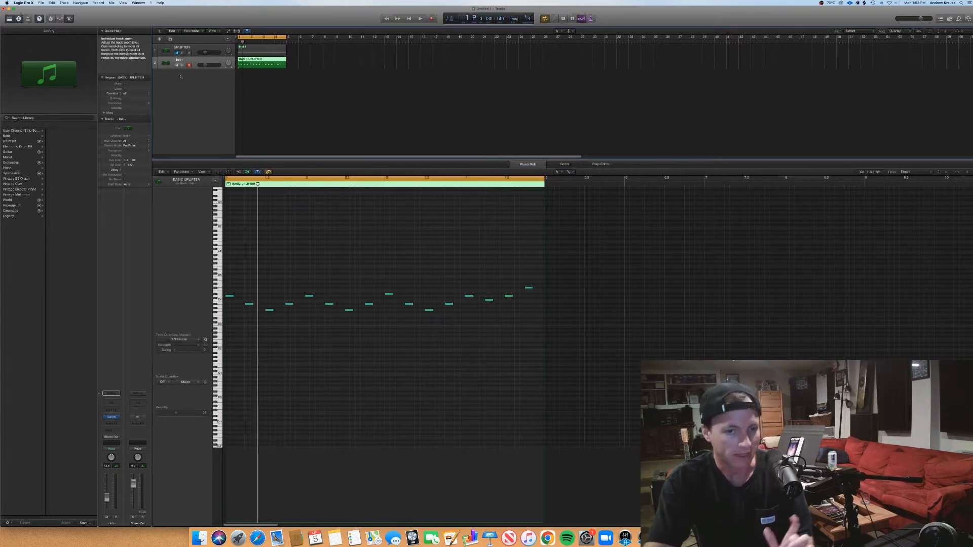
{"action": "left_click", "coordinate": [112, 417]}
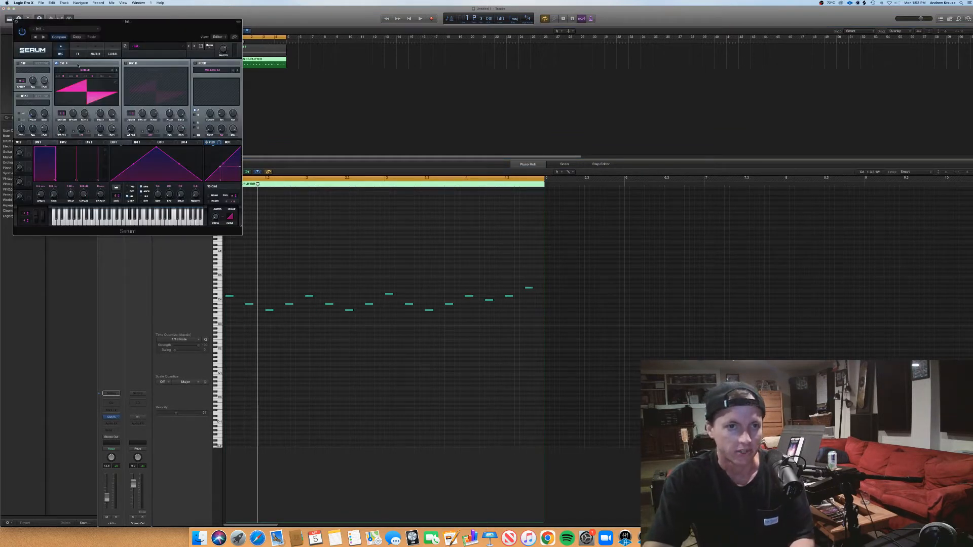
{"action": "left_click", "coordinate": [79, 70]}
{"action": "mouse_move", "coordinate": [79, 77]}
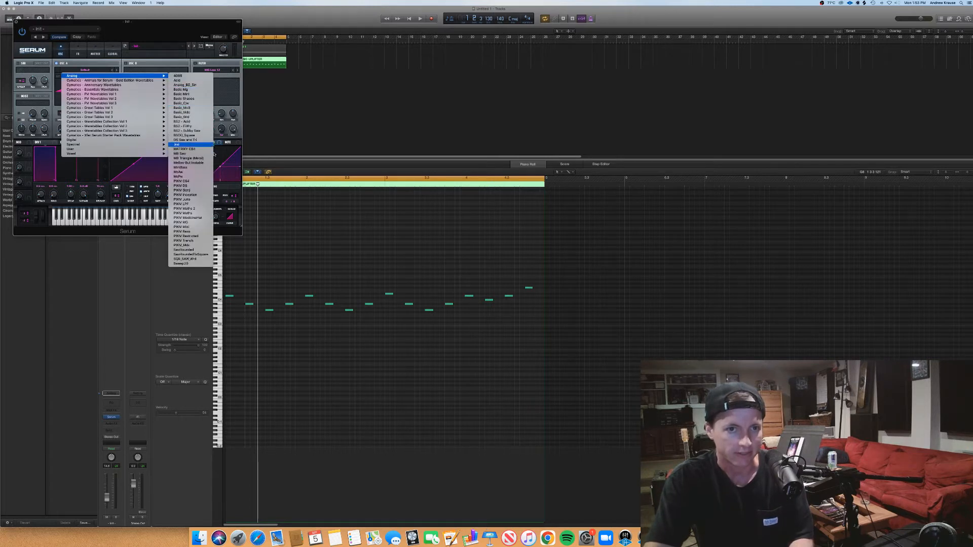
{"action": "left_click", "coordinate": [206, 147]}
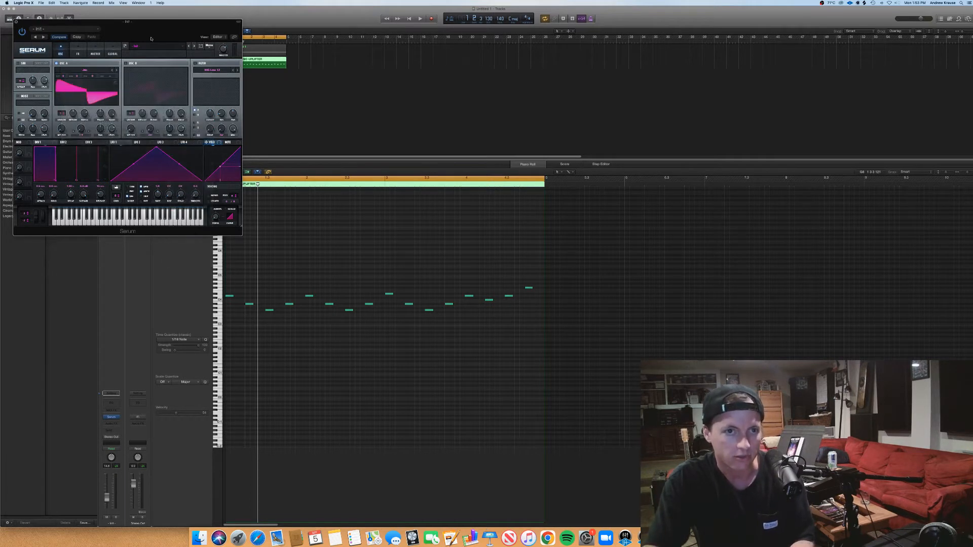
- Move the Serum window clear of the tracks and raise oscillator A's wavetable position while auditioning the melody
{"action": "left_click_drag", "start_coordinate": [131, 28], "coordinate": [432, 132]}
{"action": "key", "text": "space"}
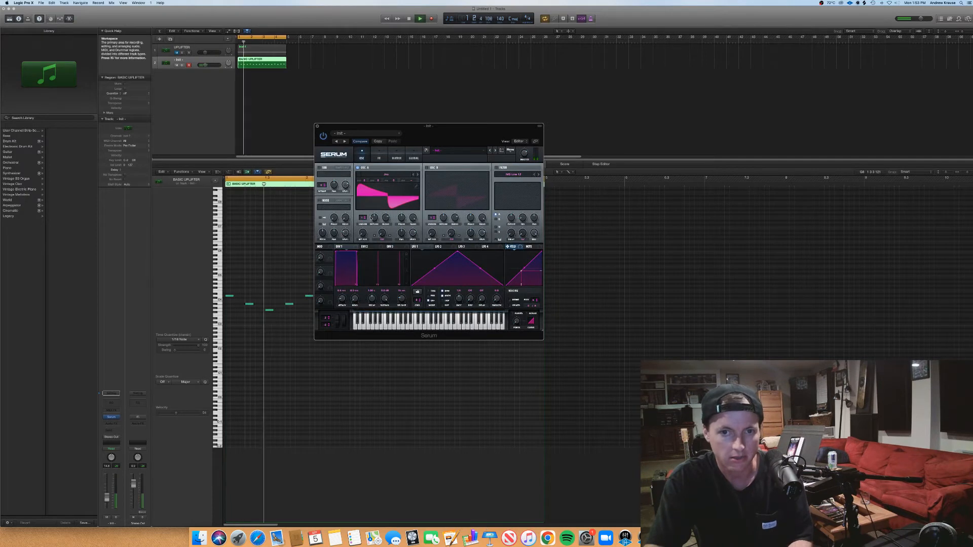
{"action": "left_click_drag", "start_coordinate": [363, 233], "coordinate": [366, 222]}
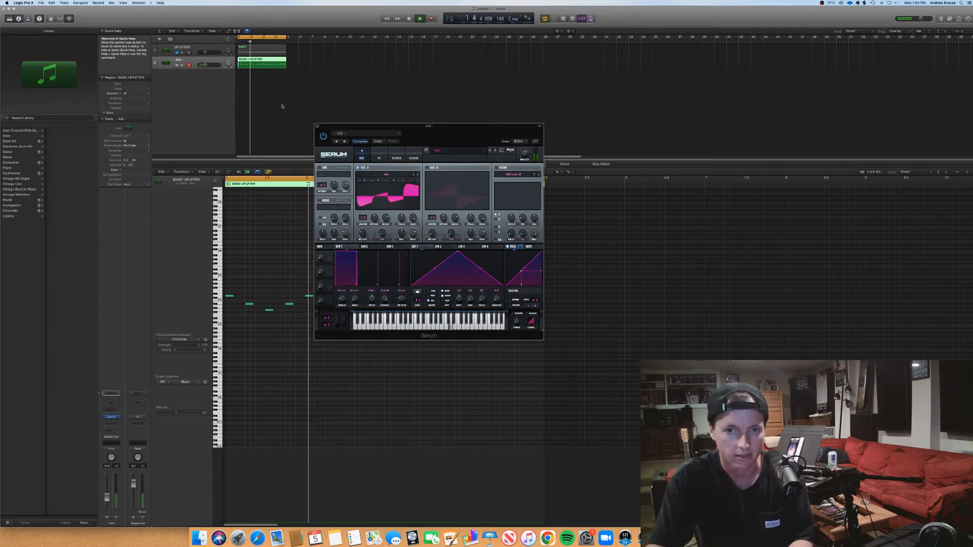
{"action": "key", "text": "space"}
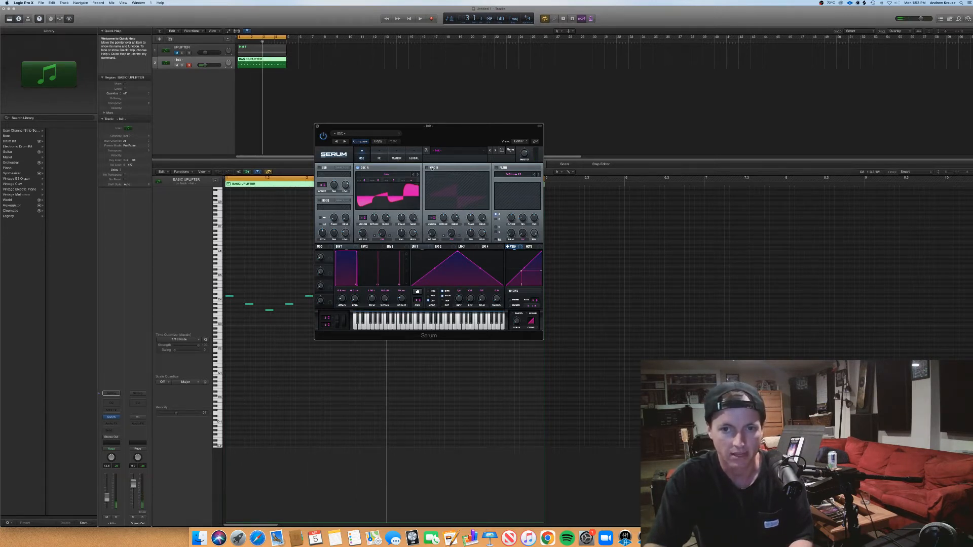
- Enable oscillator B and load the Analog wavetable Basic Shapes into it
{"action": "left_click", "coordinate": [426, 168]}
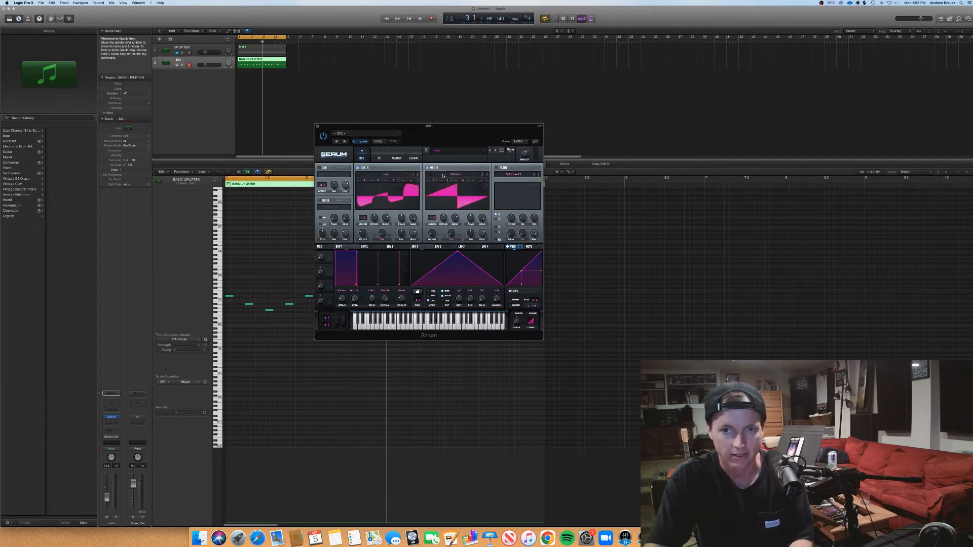
{"action": "left_click", "coordinate": [455, 175]}
{"action": "mouse_move", "coordinate": [463, 191]}
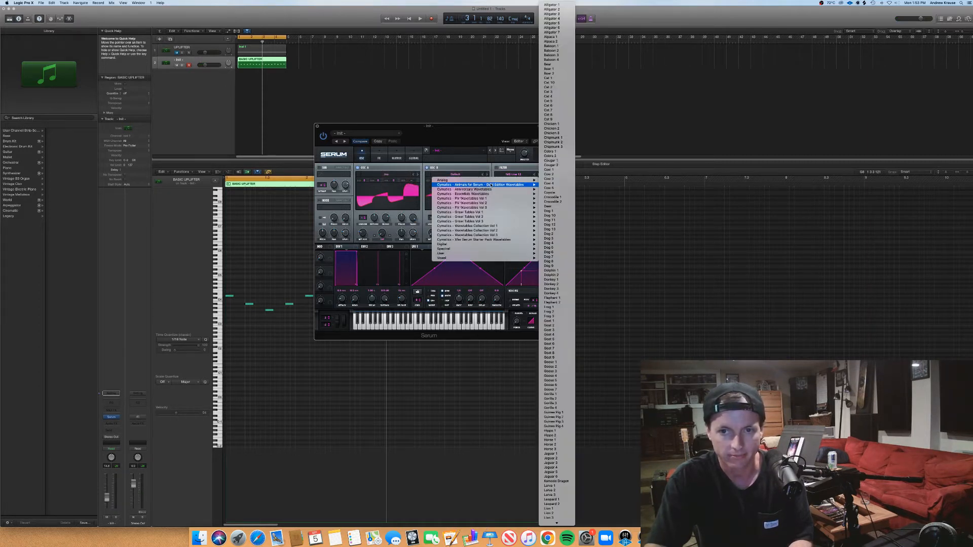
{"action": "mouse_move", "coordinate": [521, 180]}
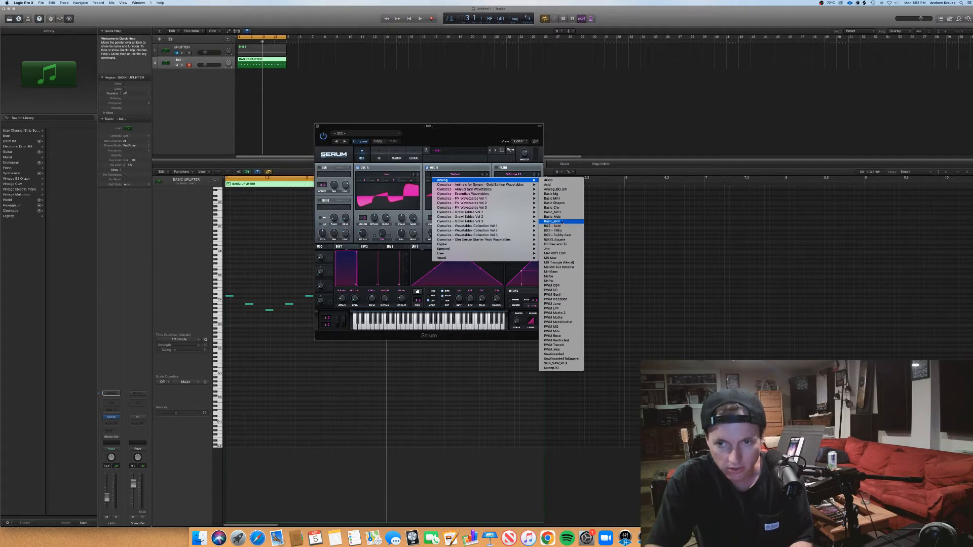
{"action": "left_click", "coordinate": [565, 203]}
- Move oscillator B's wavetable position to the square shape, lower its octave, and adjust its level during playback
{"action": "key", "text": "space"}
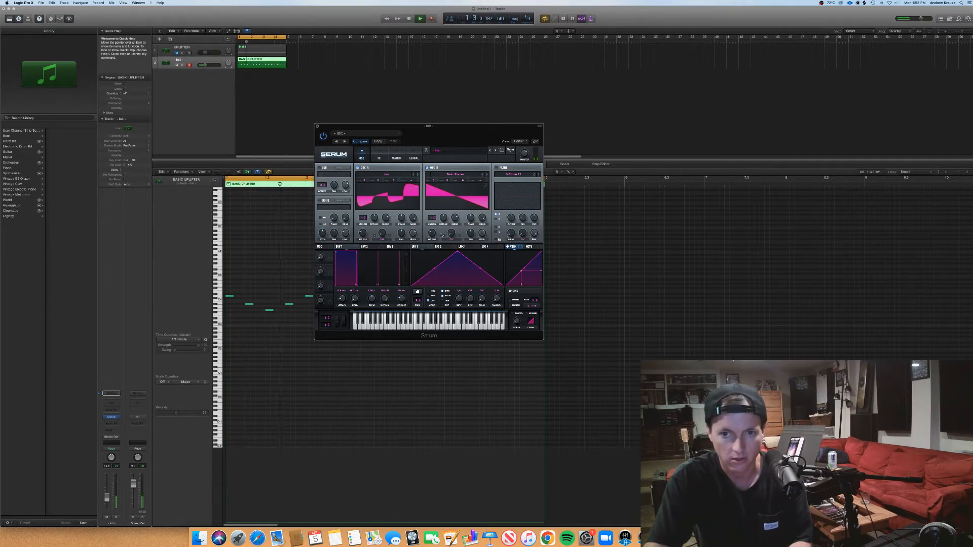
{"action": "left_click_drag", "start_coordinate": [431, 236], "coordinate": [431, 230]}
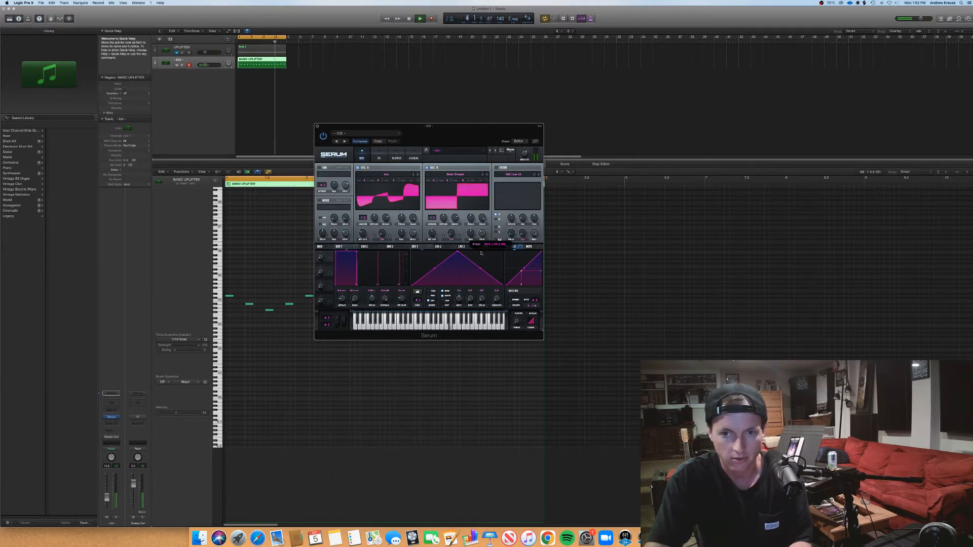
{"action": "left_click_drag", "start_coordinate": [432, 180], "coordinate": [433, 188]}
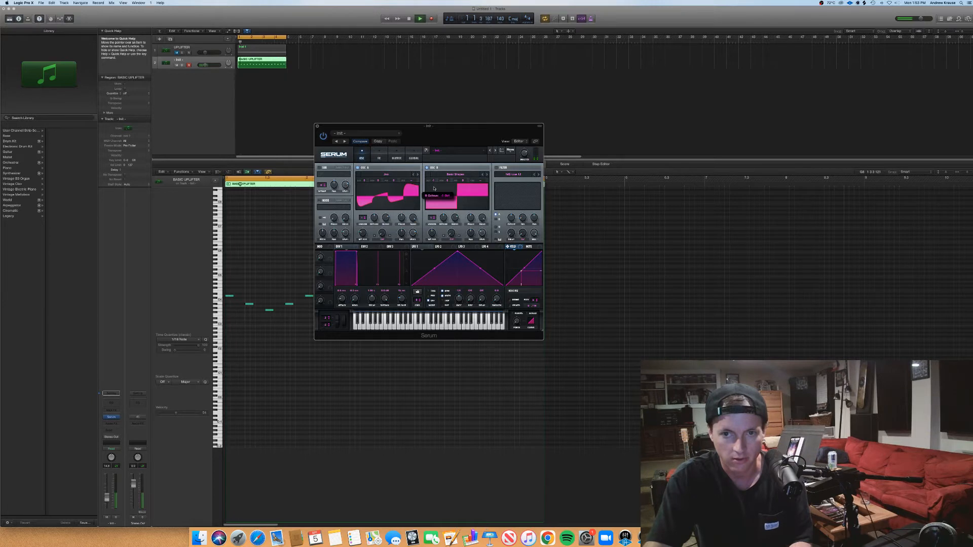
{"action": "mouse_move", "coordinate": [482, 233]}
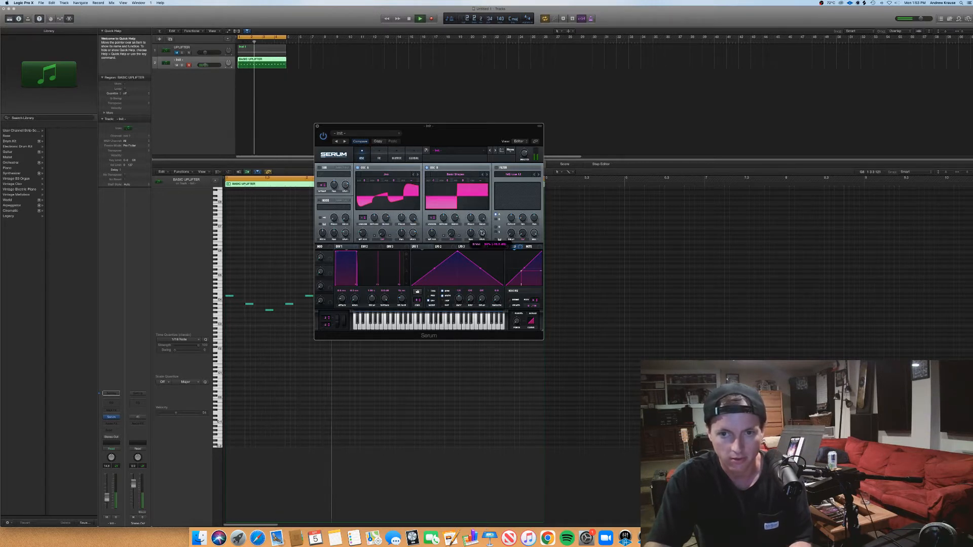
{"action": "left_click_drag", "start_coordinate": [481, 232], "coordinate": [481, 235]}
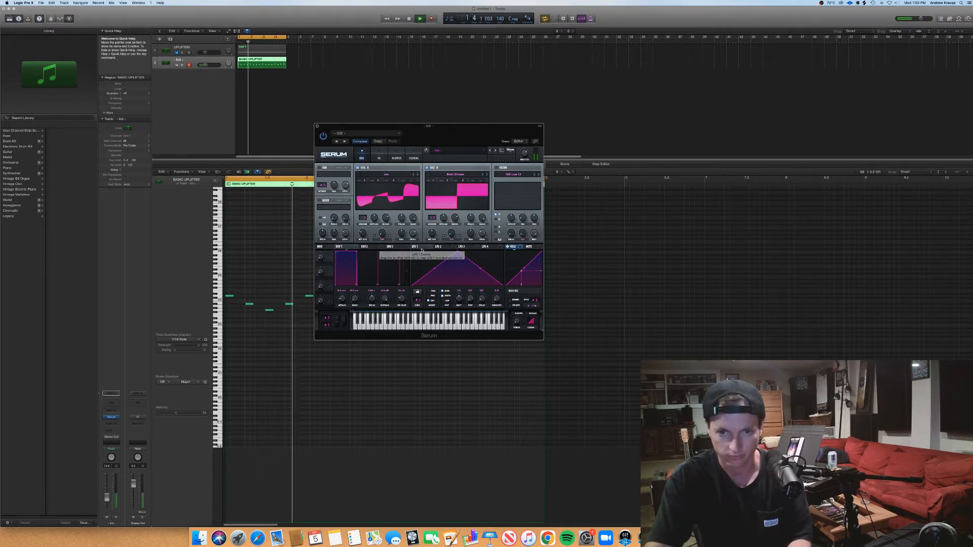
{"action": "key", "text": "space"}
- Shape LFO 1 into a descending curve, assign it to the levels of oscillators A and B, and audition it
{"action": "left_click", "coordinate": [421, 248]}
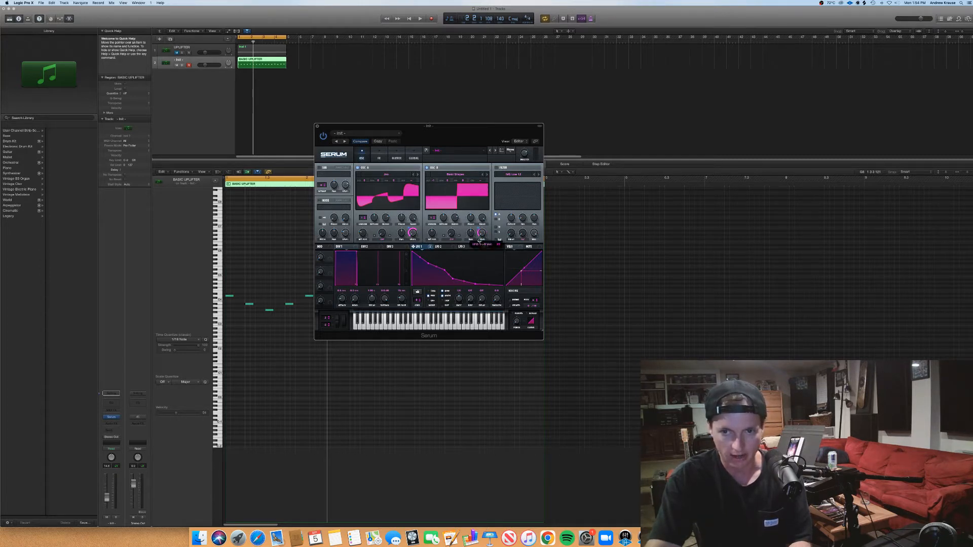
{"action": "key", "text": "space"}
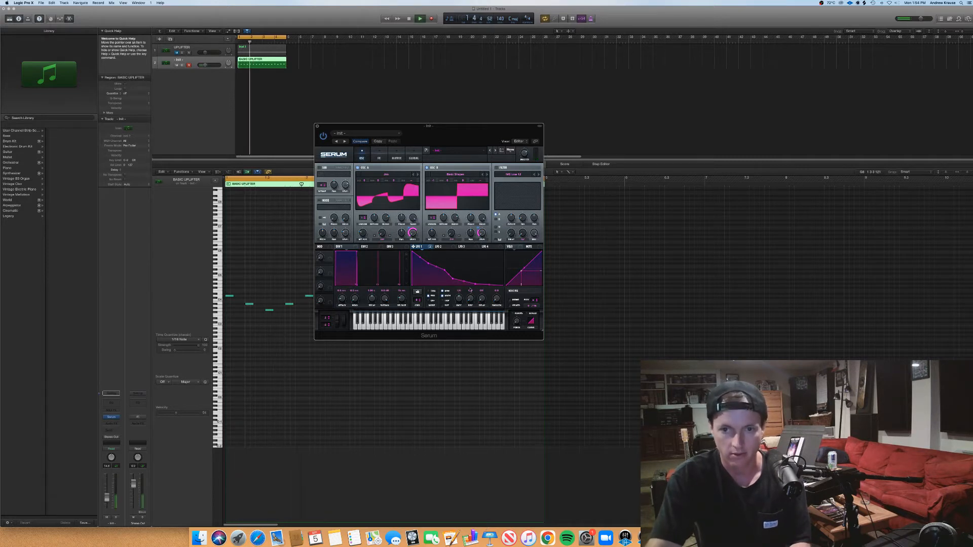
- Reshape LFO 2 into a curved rise that peaks past the middle of its cycle
{"action": "left_click", "coordinate": [440, 247]}
{"action": "left_click_drag", "start_coordinate": [460, 253], "coordinate": [445, 277]}
{"action": "key", "text": "space"}
- Enable the Reverb effect, modulate its mix with LFO 2, and audition the melody
{"action": "left_click", "coordinate": [380, 159]}
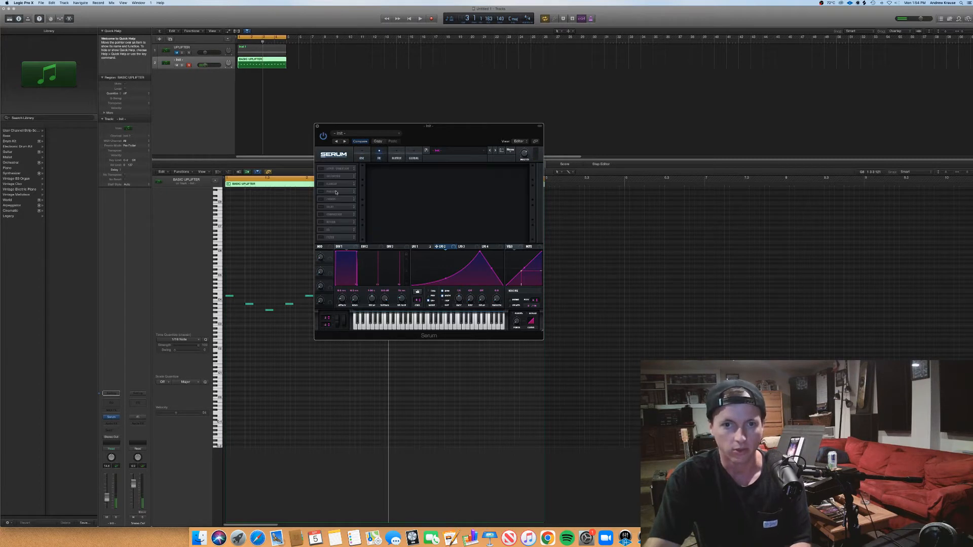
{"action": "left_click", "coordinate": [321, 223]}
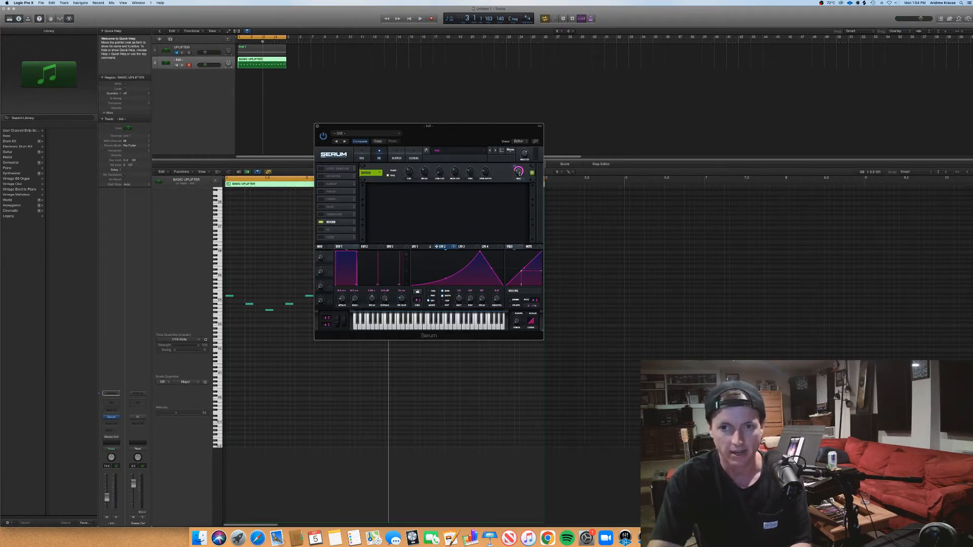
{"action": "key", "text": "space"}
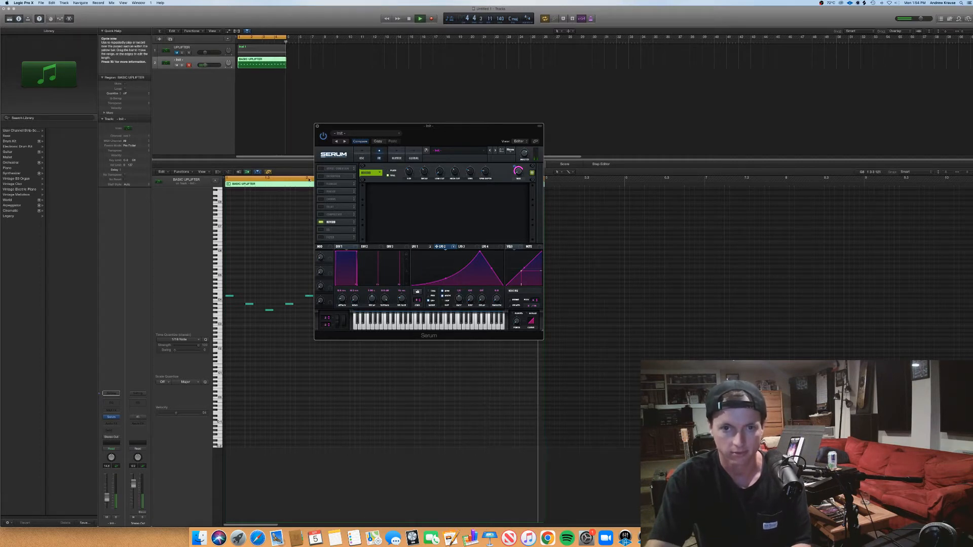
- Set oscillator A's warp mode to RM (from B) and adjust the warp while the melody plays
{"action": "left_click", "coordinate": [321, 169]}
{"action": "left_click", "coordinate": [362, 157]}
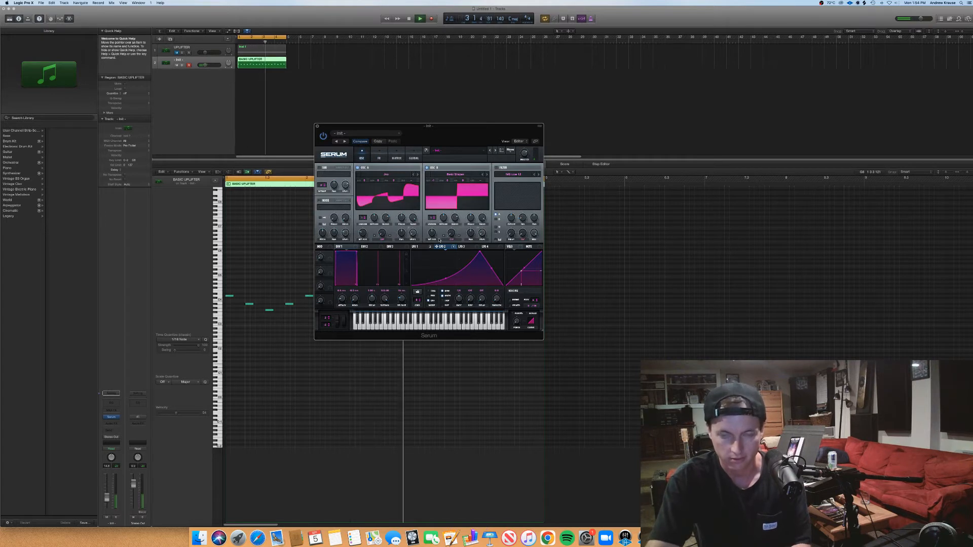
{"action": "left_click", "coordinate": [381, 239]}
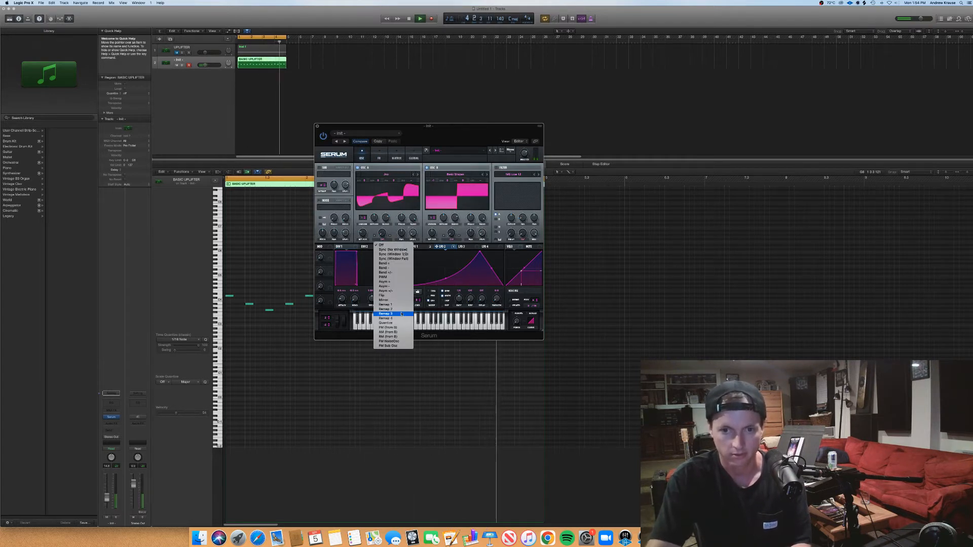
{"action": "left_click", "coordinate": [403, 337]}
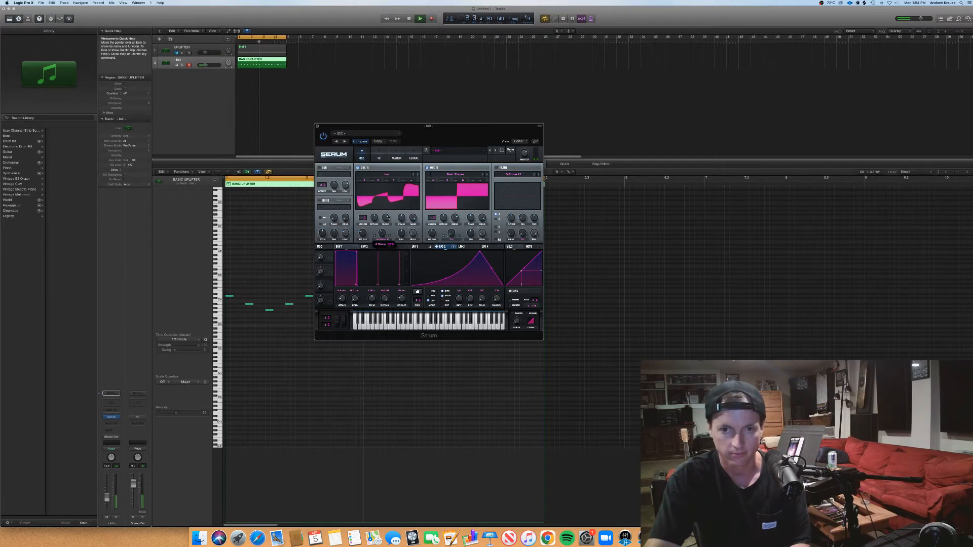
{"action": "mouse_move", "coordinate": [387, 218]}
{"action": "left_mouse_down"}
{"action": "mouse_move", "coordinate": [391, 205]}
{"action": "mouse_move", "coordinate": [388, 218]}
{"action": "left_mouse_up"}
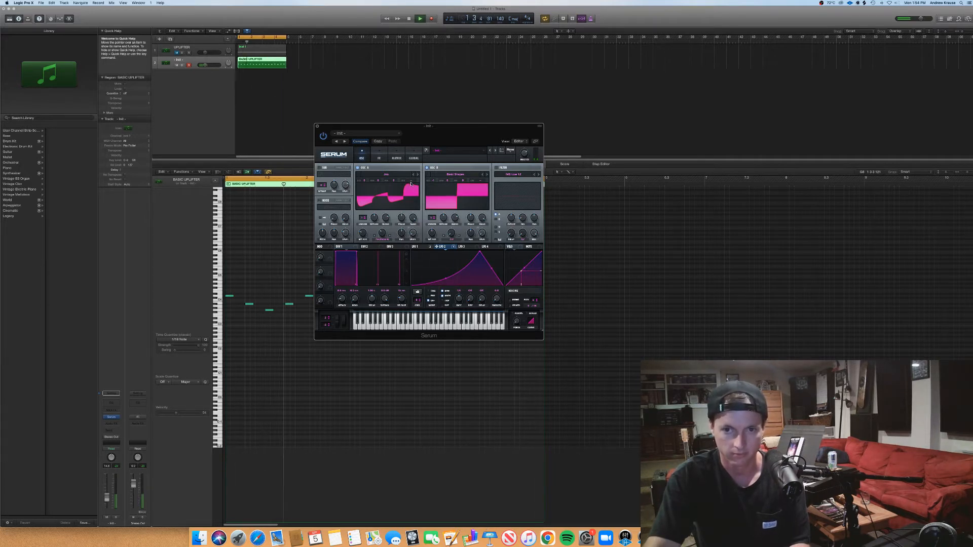
- Try a different coarse pitch on oscillator A during playback and return it to its original setting
{"action": "left_click_drag", "start_coordinate": [411, 181], "coordinate": [411, 186]}
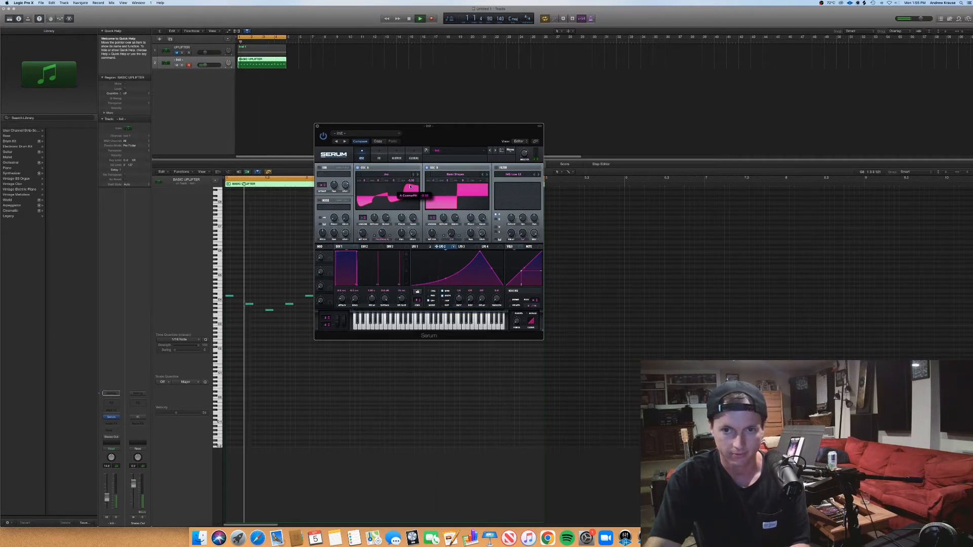
{"action": "left_click_drag", "start_coordinate": [411, 192], "coordinate": [394, 182]}
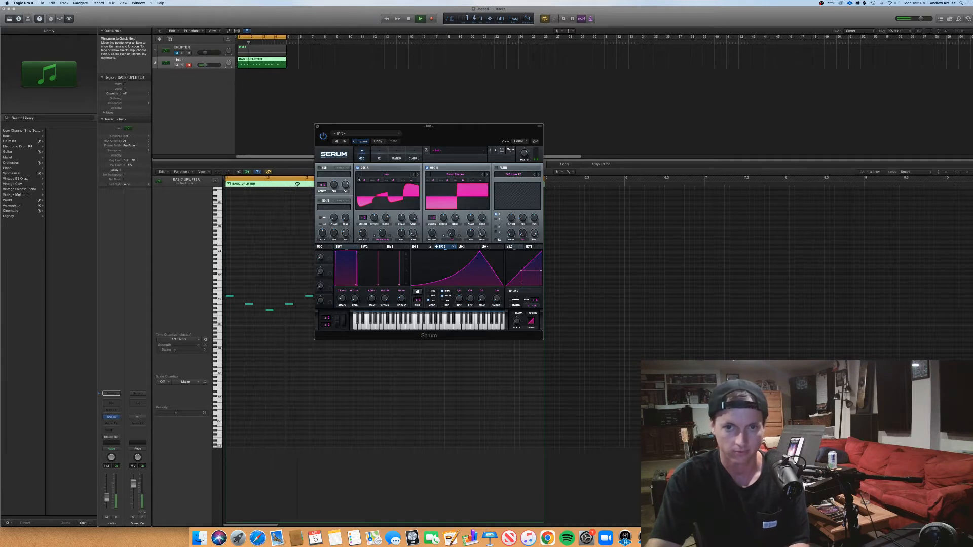
- Change oscillator A's unison voice count, try LFO 2 modulation on its detune, and adjust the detune amount
{"action": "left_click_drag", "start_coordinate": [368, 219], "coordinate": [375, 242]}
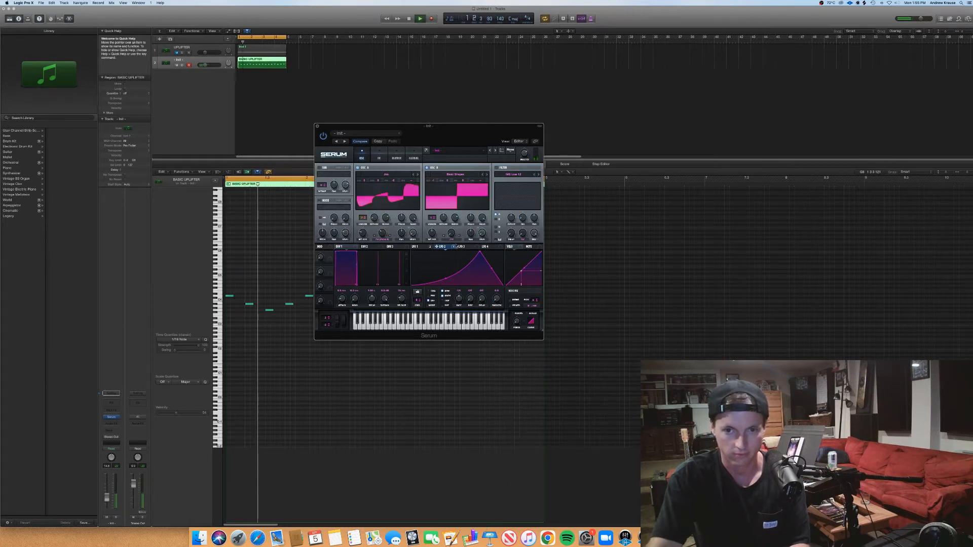
{"action": "left_click_drag", "start_coordinate": [436, 246], "coordinate": [374, 218]}
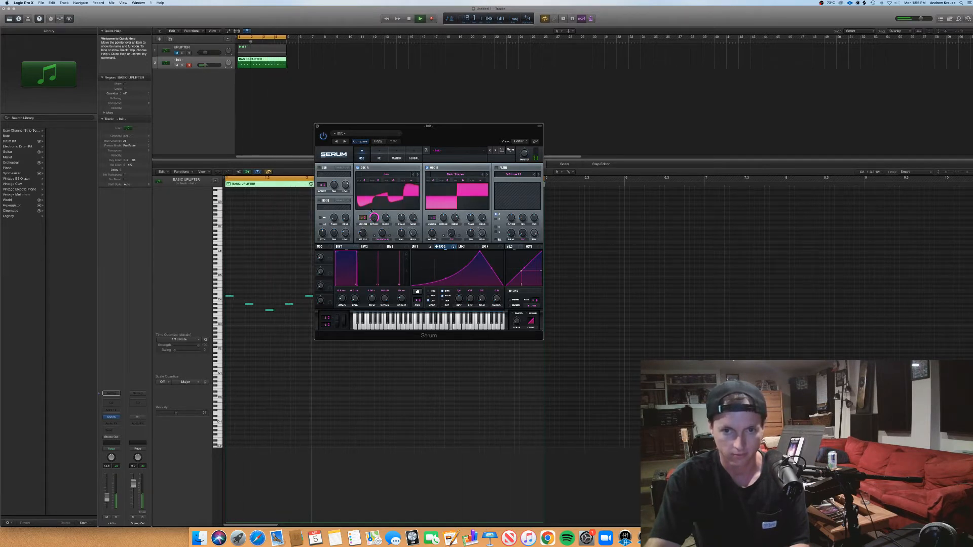
{"action": "mouse_move", "coordinate": [374, 222]}
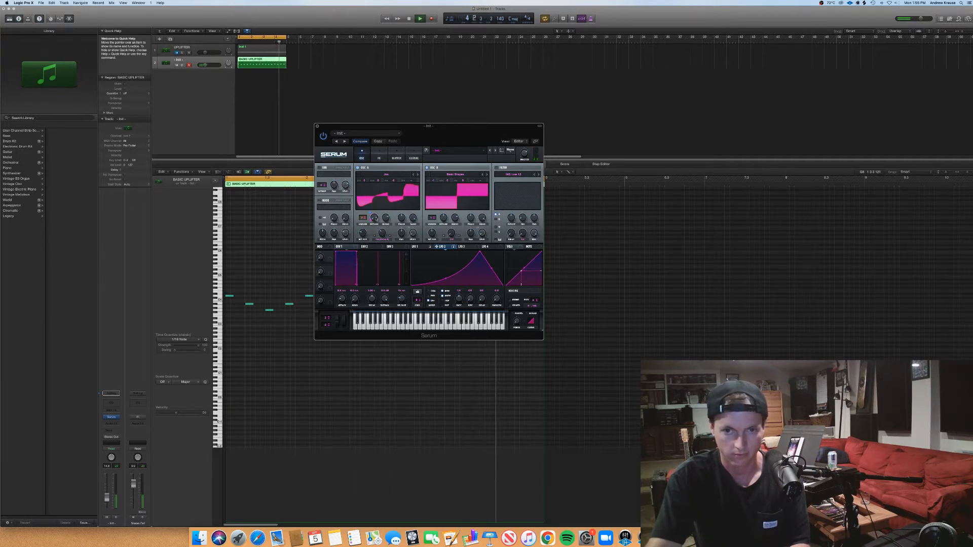
{"action": "left_click_drag", "start_coordinate": [375, 219], "coordinate": [376, 205]}
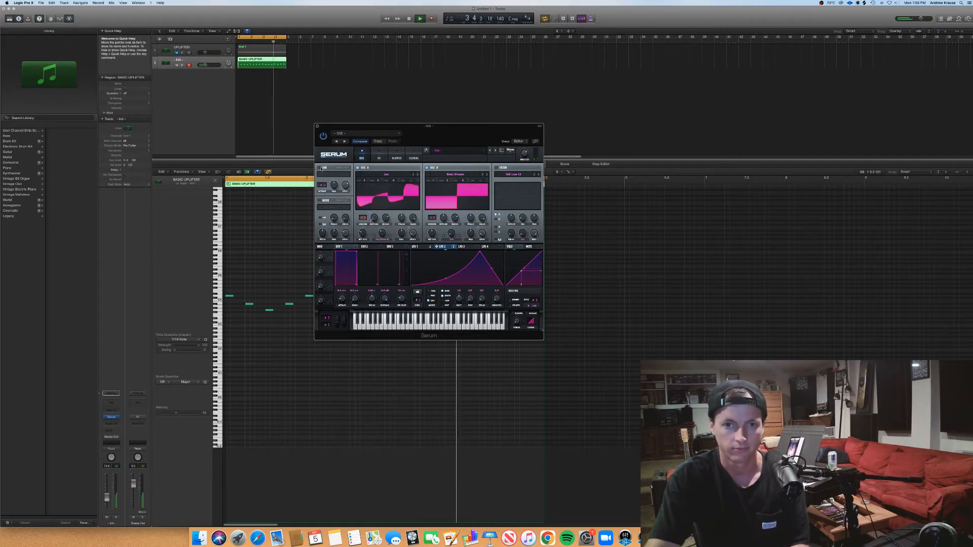
- Enable the Delay effect, place it after the Reverb in the effects chain, and adjust its mix
{"action": "left_click", "coordinate": [388, 158]}
{"action": "left_click", "coordinate": [384, 158]}
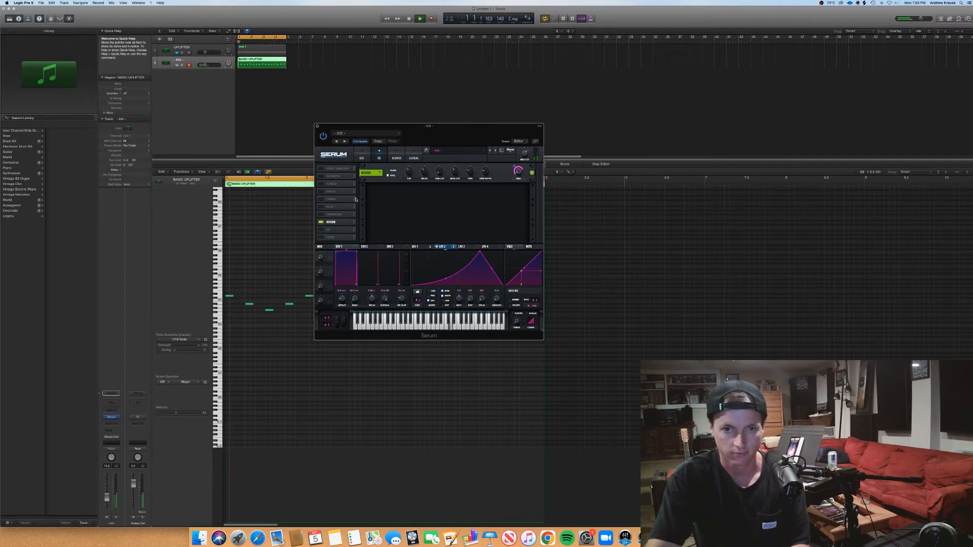
{"action": "left_click", "coordinate": [321, 206]}
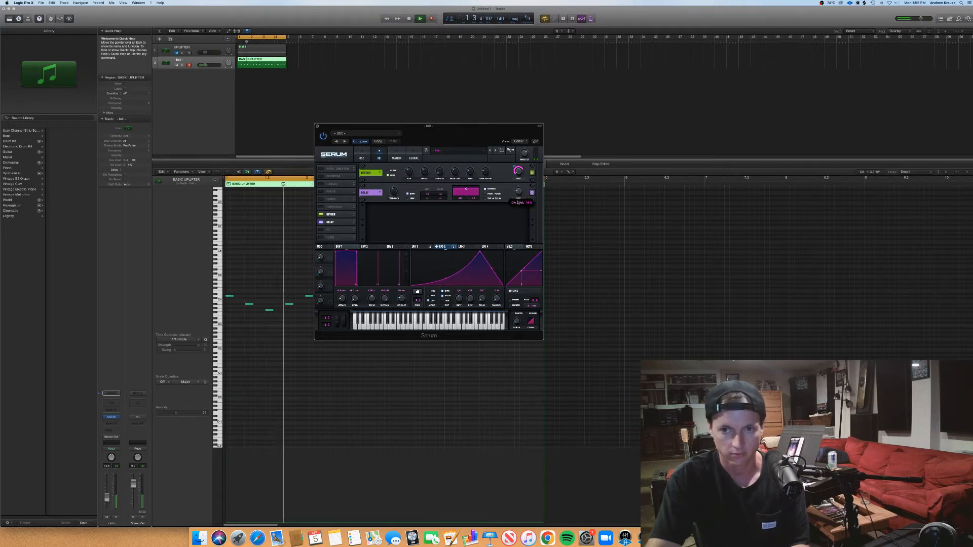
- Reshape LFO 3 into a straight falling ramp by moving its peak to the start of the cycle
{"action": "left_click", "coordinate": [472, 248]}
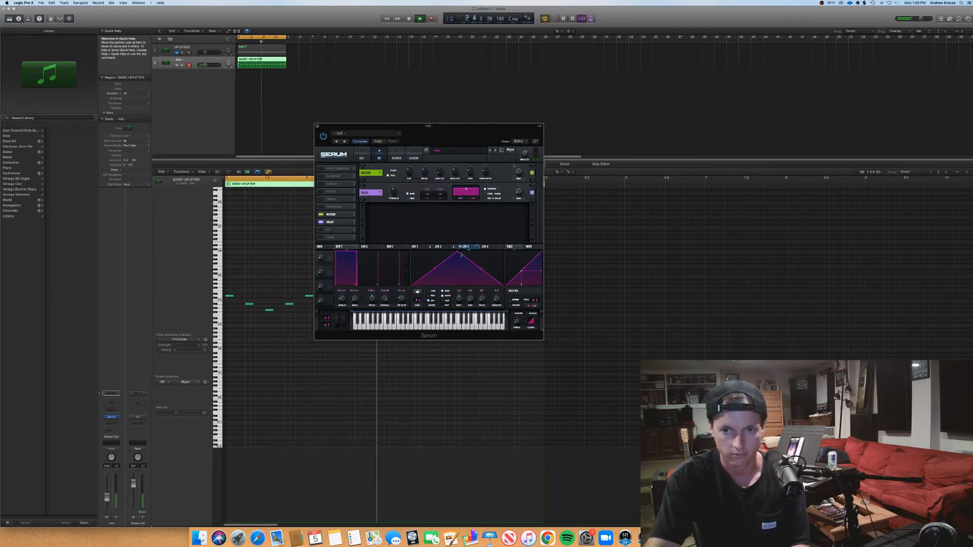
{"action": "left_click_drag", "start_coordinate": [458, 252], "coordinate": [412, 252]}
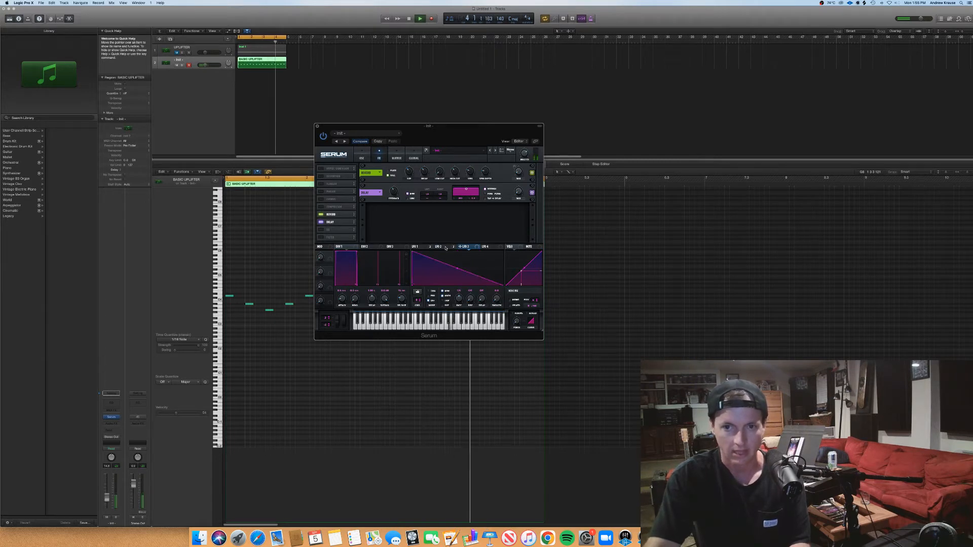
- Assign LFO 3 to the Delay's mix and play back the loop to audition the modulated delay
{"action": "key", "text": "space"}
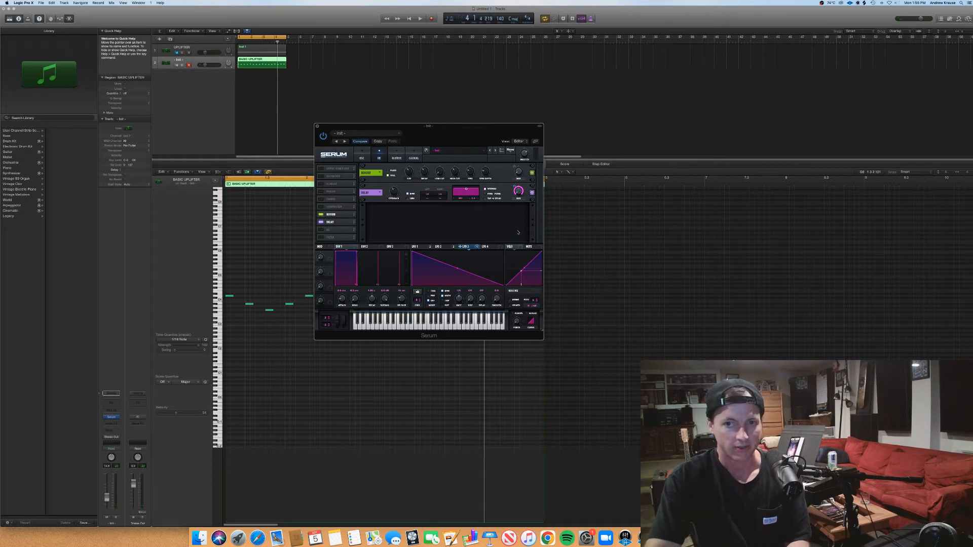
{"action": "key", "text": "space"}
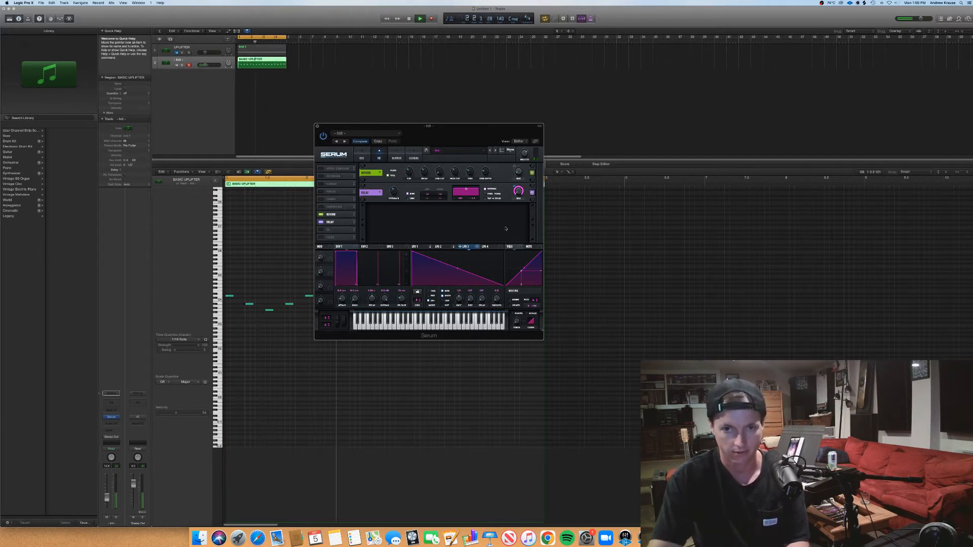
{"action": "left_click", "coordinate": [361, 154]}
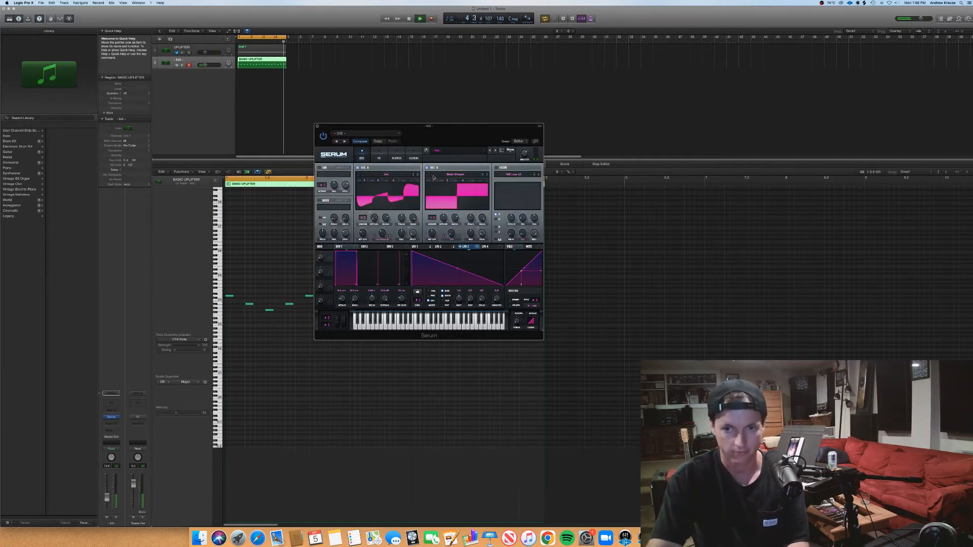
{"action": "left_click", "coordinate": [379, 158]}
{"action": "left_click", "coordinate": [362, 158]}
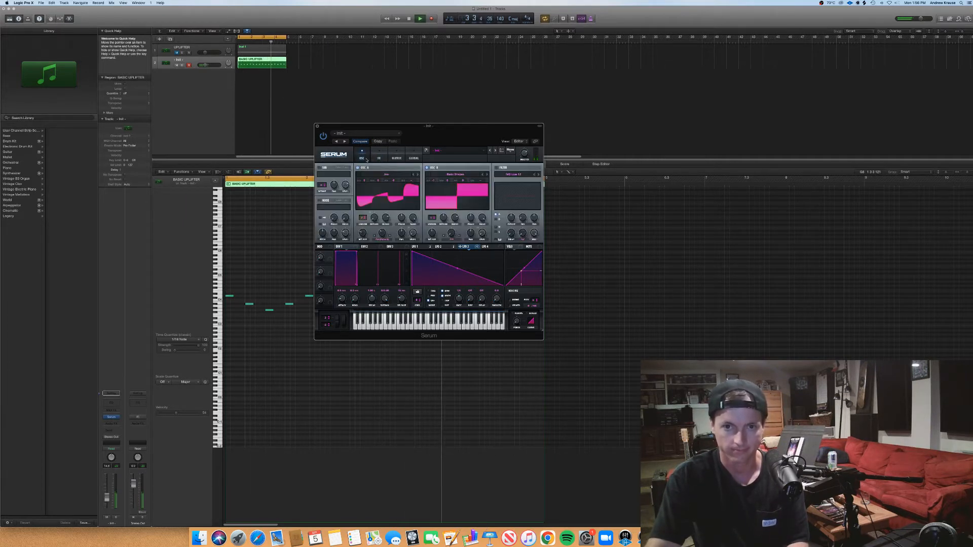
{"action": "key", "text": "space"}
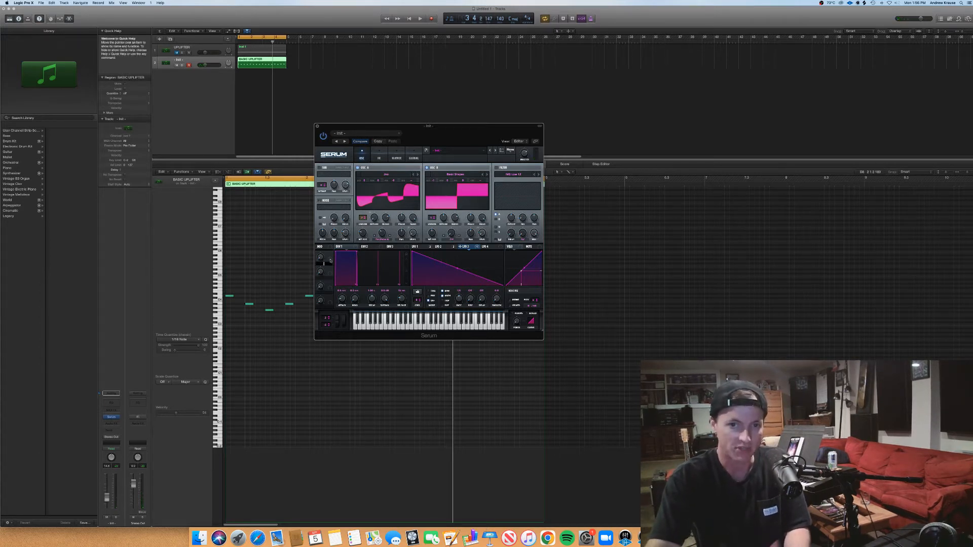
- Assign Macro 1 to oscillator A's warp, then enable Distortion and map Macro 1 to its drive and mix
{"action": "left_click_drag", "start_coordinate": [331, 258], "coordinate": [403, 205]}
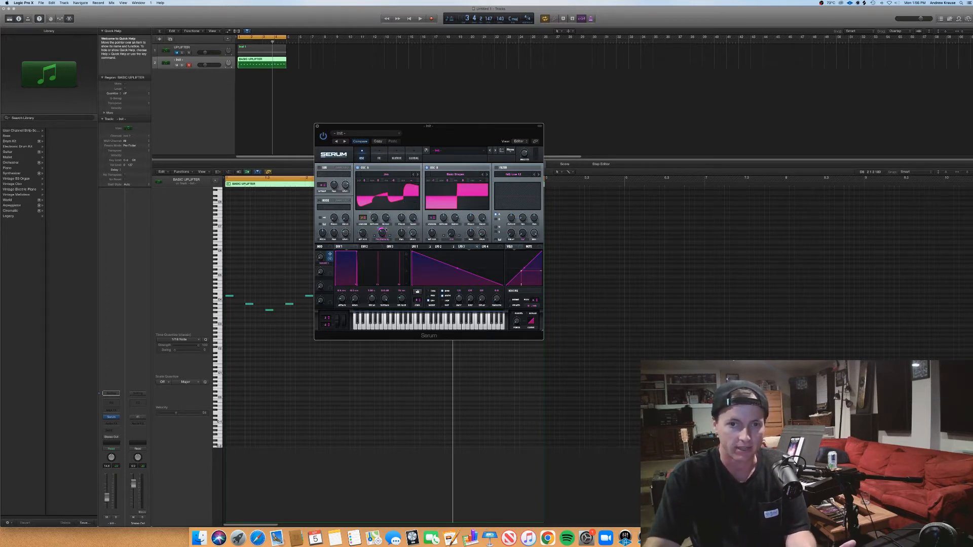
{"action": "left_click", "coordinate": [379, 156]}
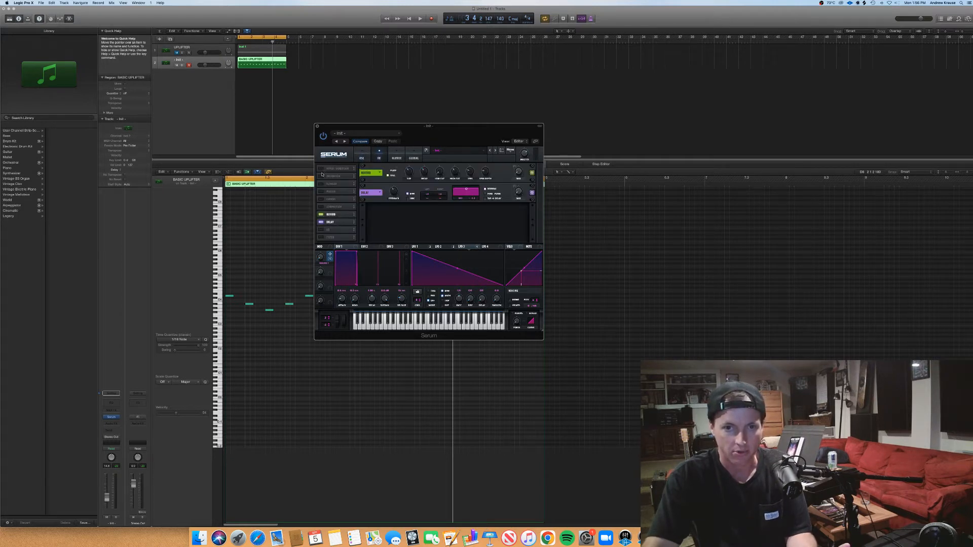
{"action": "left_click", "coordinate": [321, 177]}
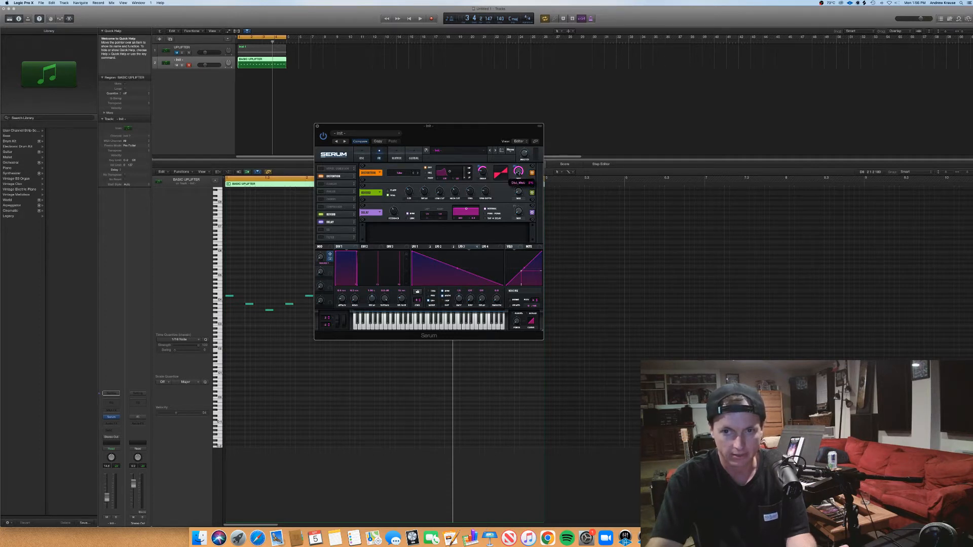
{"action": "left_click", "coordinate": [362, 158]}
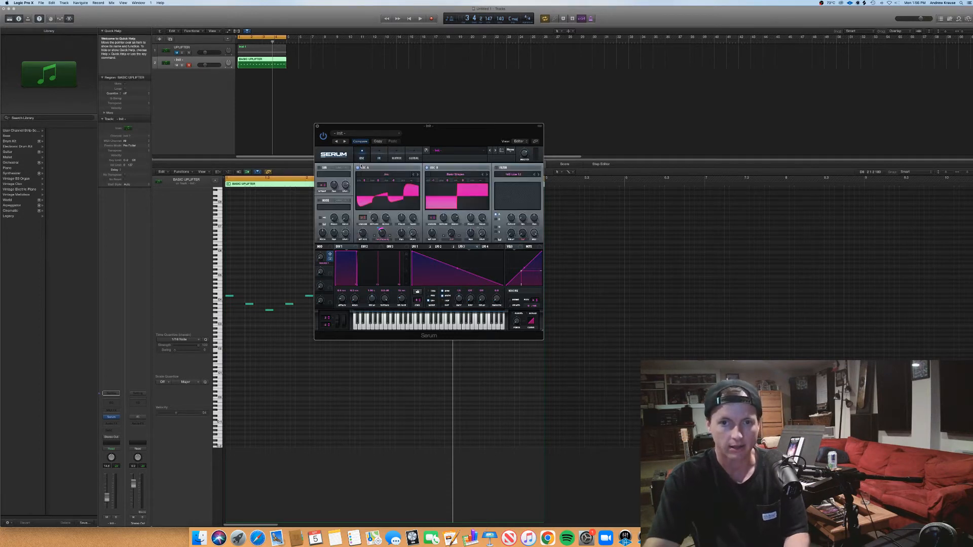
- Sweep Macro 1 during playback to hear its effect on oscillator A's warp and the distortion
{"action": "key", "text": "space"}
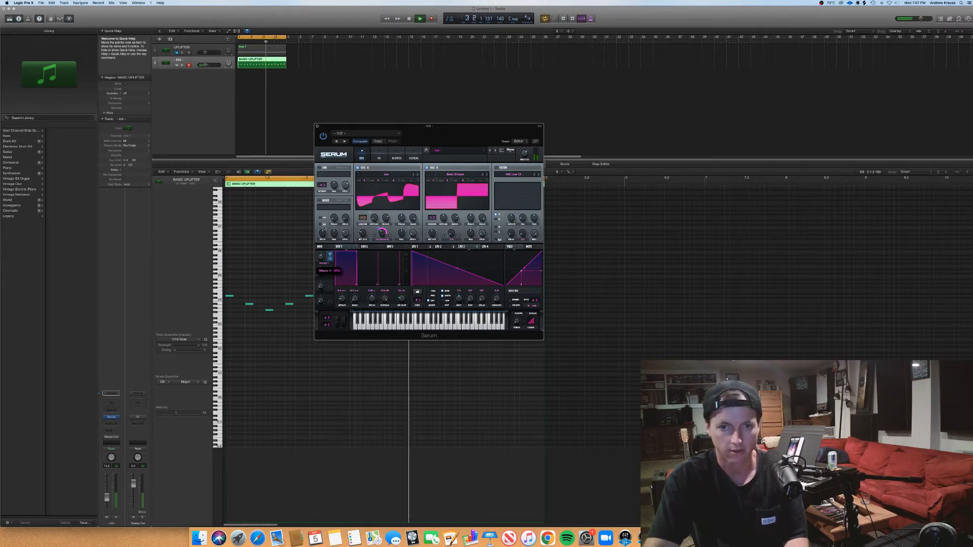
{"action": "mouse_move", "coordinate": [324, 228]}
{"action": "left_mouse_down"}
{"action": "mouse_move", "coordinate": [323, 264]}
{"action": "mouse_move", "coordinate": [333, 230]}
{"action": "left_mouse_up"}
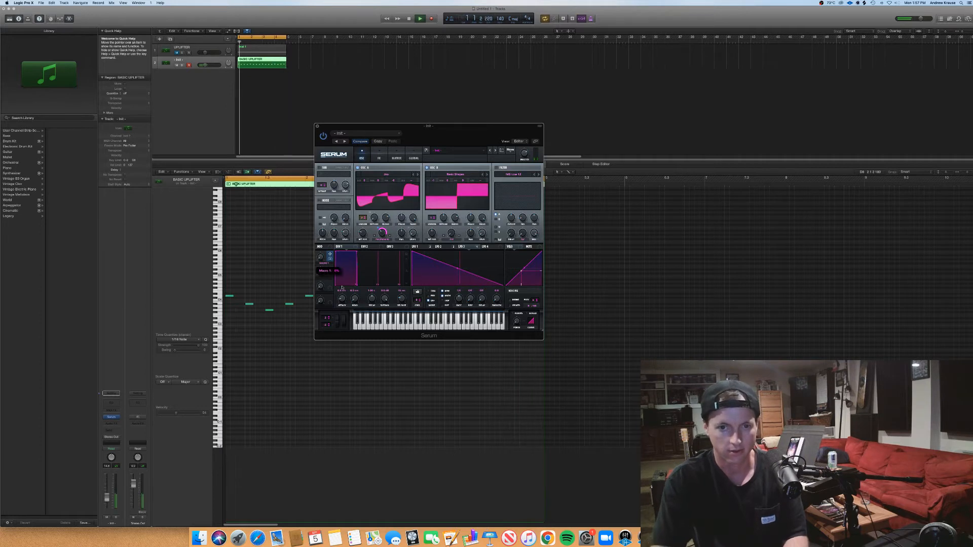
{"action": "left_click", "coordinate": [380, 153]}
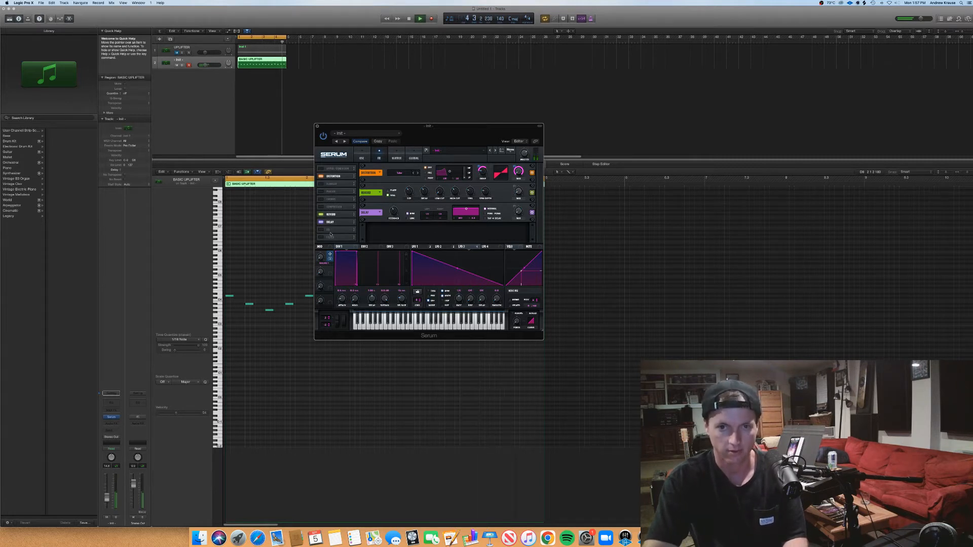
{"action": "left_click", "coordinate": [275, 124]}
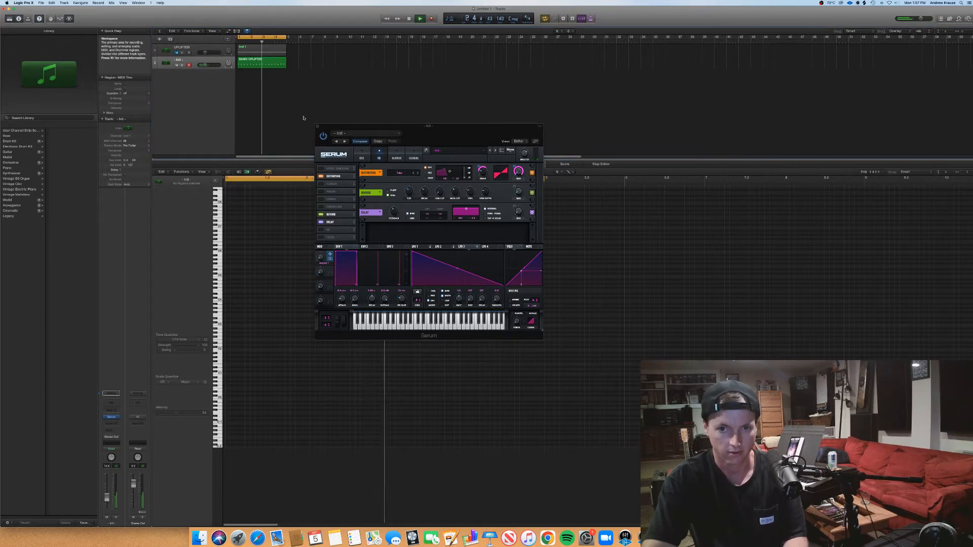
{"action": "left_click", "coordinate": [347, 127]}
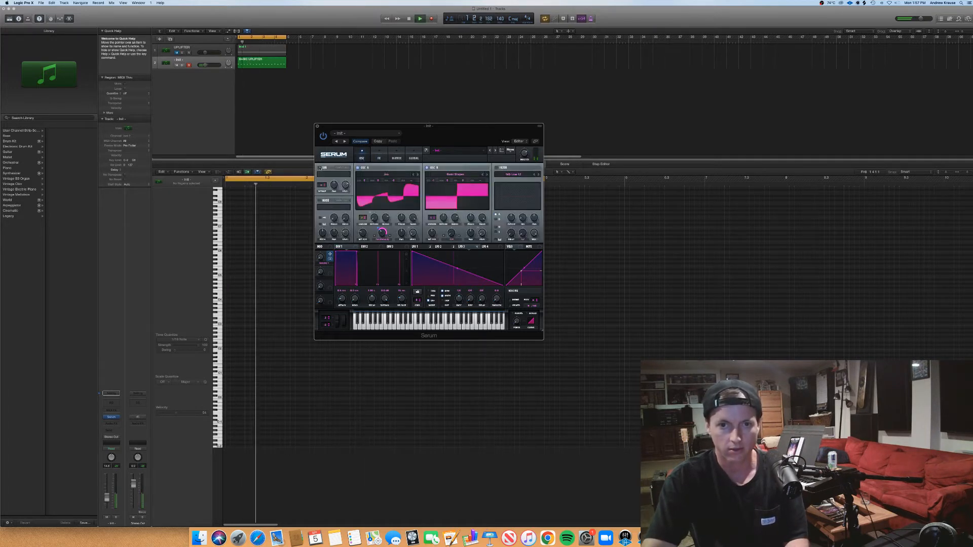
- Enable the sub oscillator, lower its level, and modulate that level with LFO 1
{"action": "left_click", "coordinate": [319, 168]}
{"action": "left_click_drag", "start_coordinate": [345, 185], "coordinate": [347, 208]}
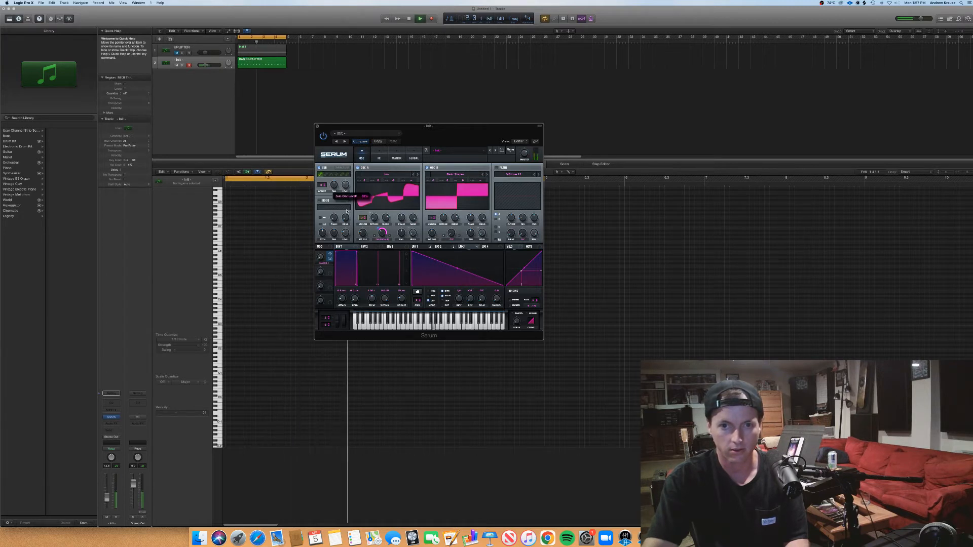
{"action": "left_click", "coordinate": [435, 248]}
{"action": "left_click_drag", "start_coordinate": [417, 246], "coordinate": [345, 185]}
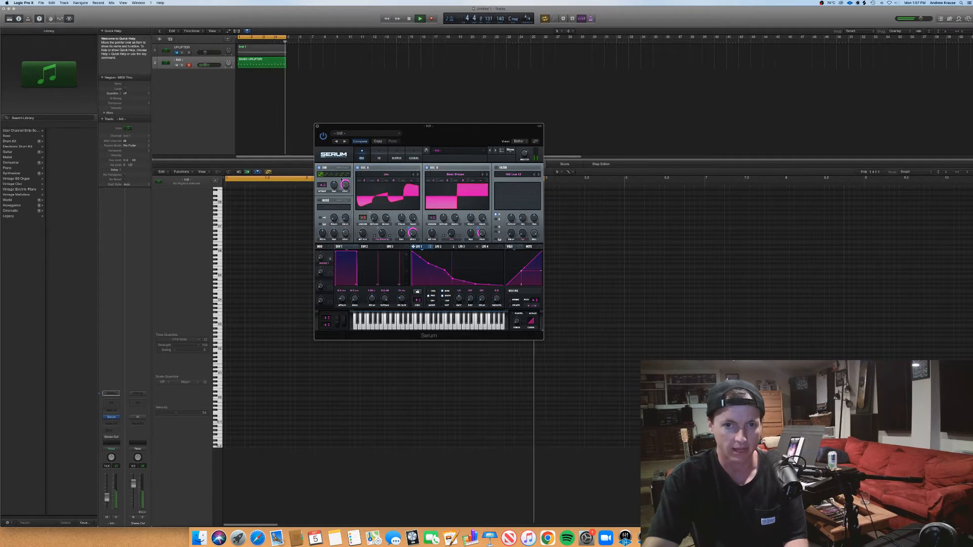
{"action": "mouse_move", "coordinate": [341, 182]}
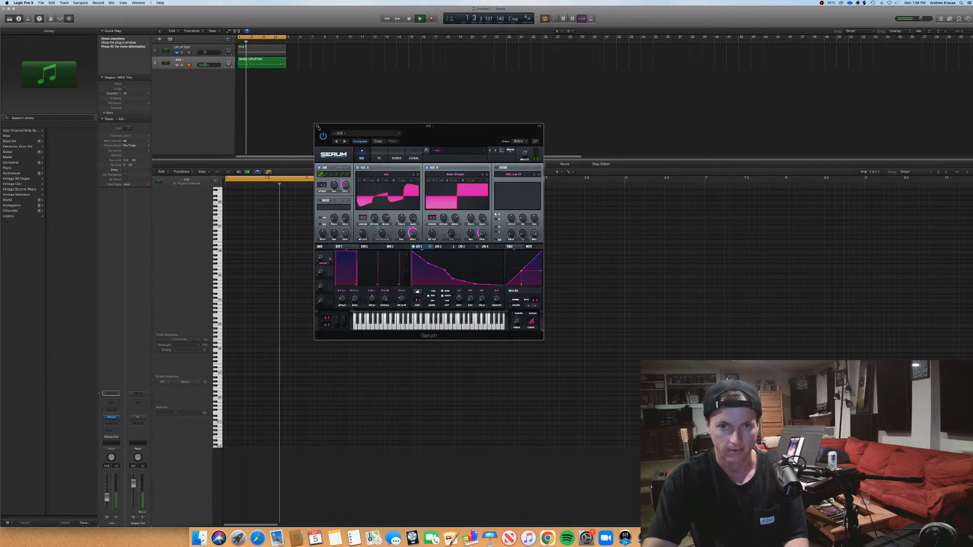
- Save the Serum sound as a user preset named "qrtr arp"
{"action": "left_click", "coordinate": [428, 151]}
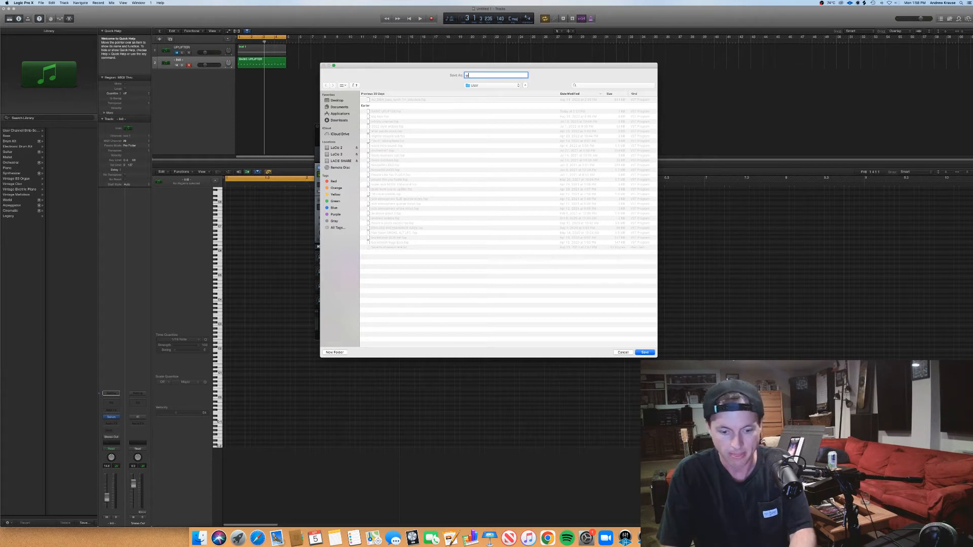
{"action": "type", "text": "qrtr arp"}
{"action": "key", "text": "Return"}
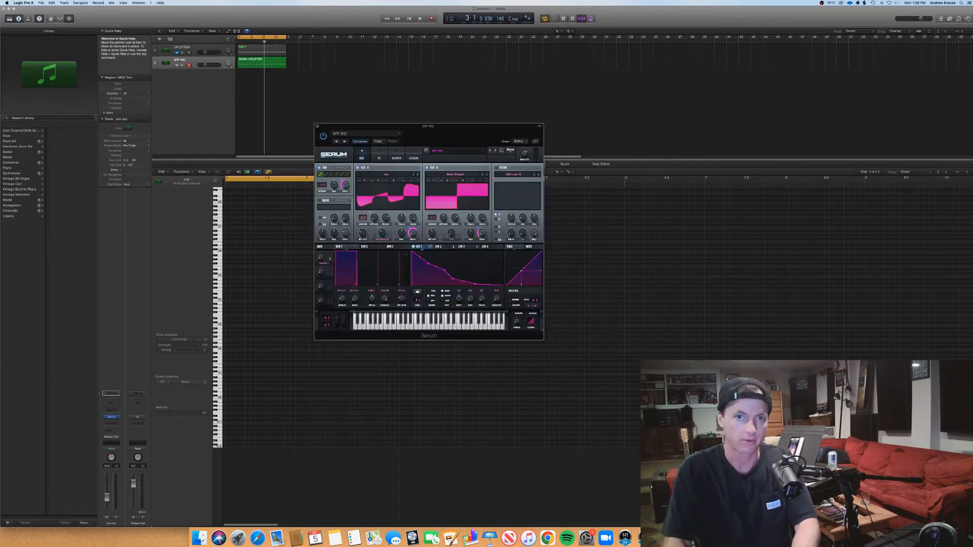
- Copy the melody region to bar 8 on the same track and show the copy's notes for editing
{"action": "left_click_drag", "start_coordinate": [268, 62], "coordinate": [351, 70]}
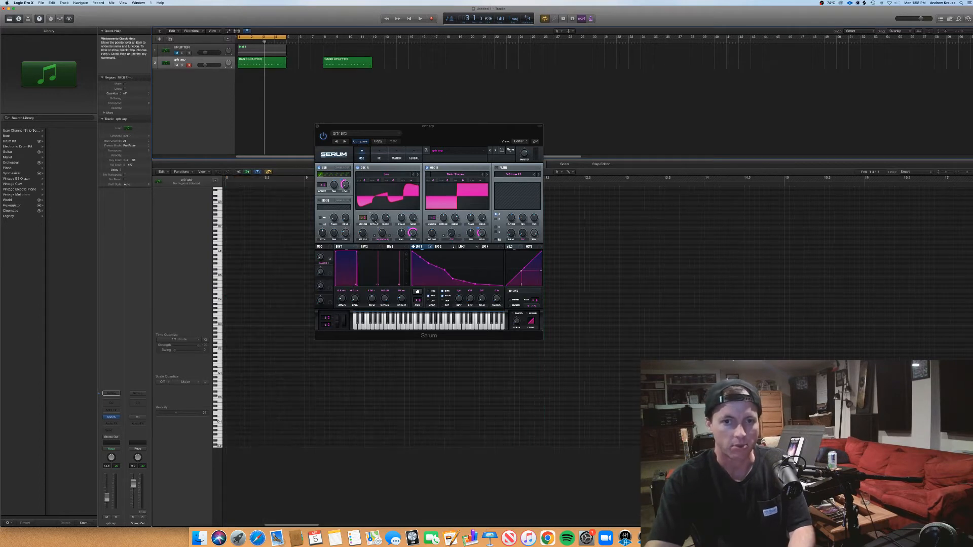
{"action": "left_click_drag", "start_coordinate": [380, 125], "coordinate": [582, 101]}
{"action": "left_click", "coordinate": [357, 65]}
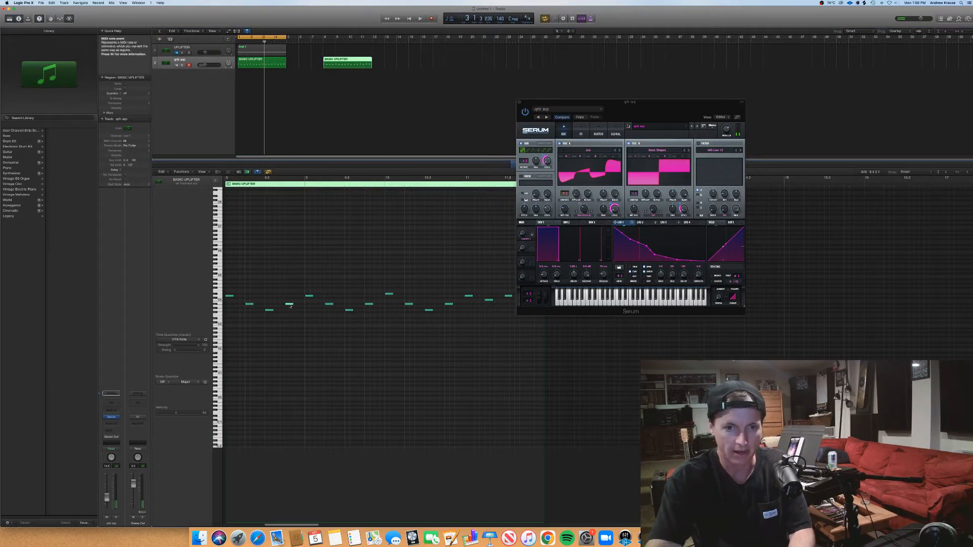
- Lower the fourth note in each of the copied region's first three bars and loop playback over the region
{"action": "left_click_drag", "start_coordinate": [290, 305], "coordinate": [291, 321]}
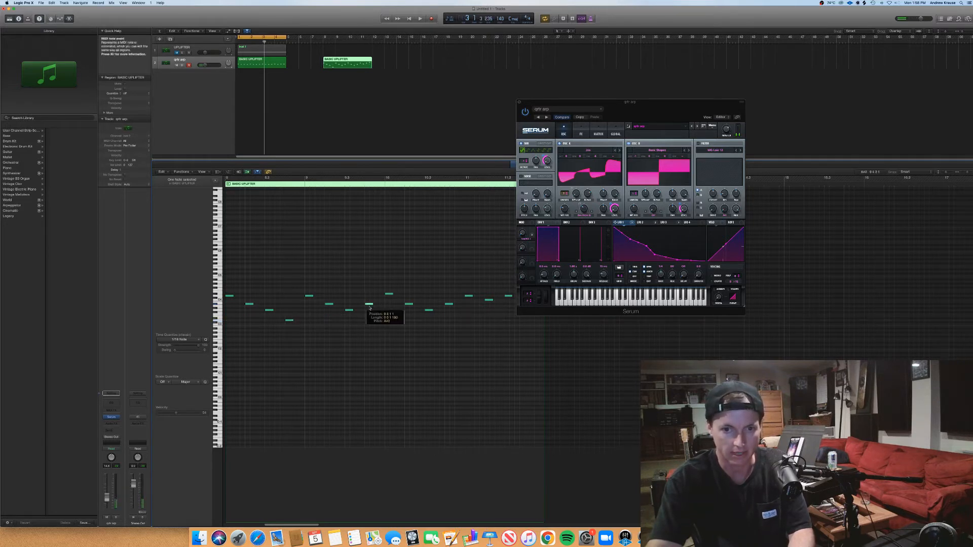
{"action": "left_click_drag", "start_coordinate": [369, 308], "coordinate": [376, 325]}
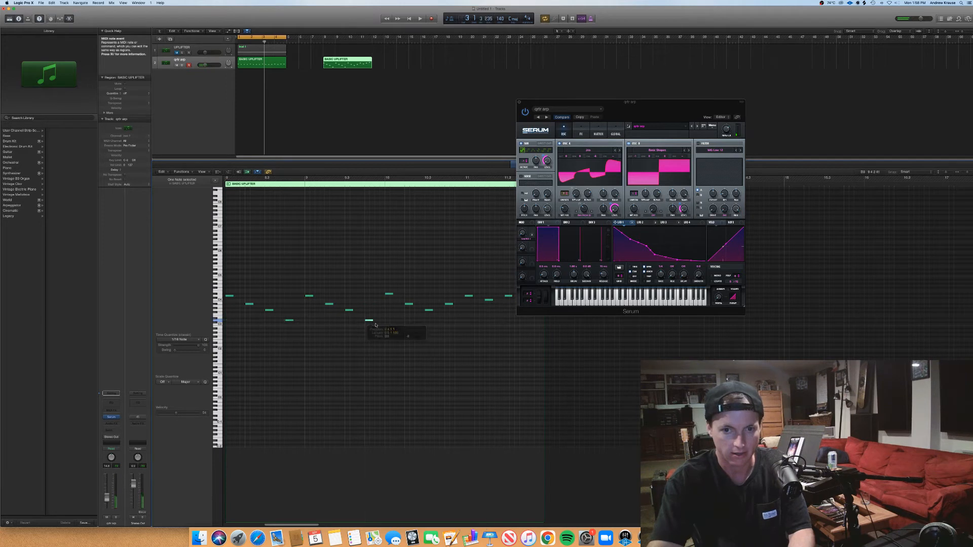
{"action": "key", "text": "space"}
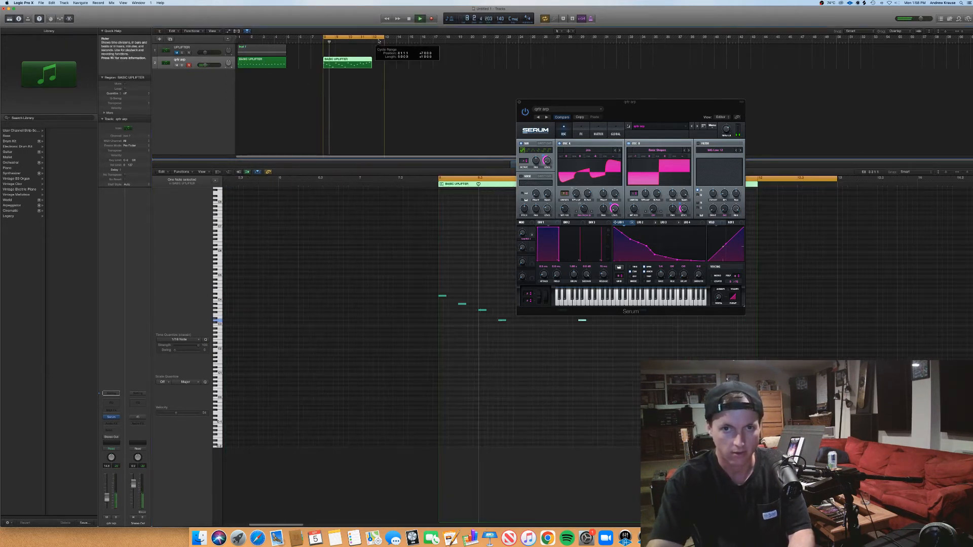
{"action": "left_click", "coordinate": [519, 102]}
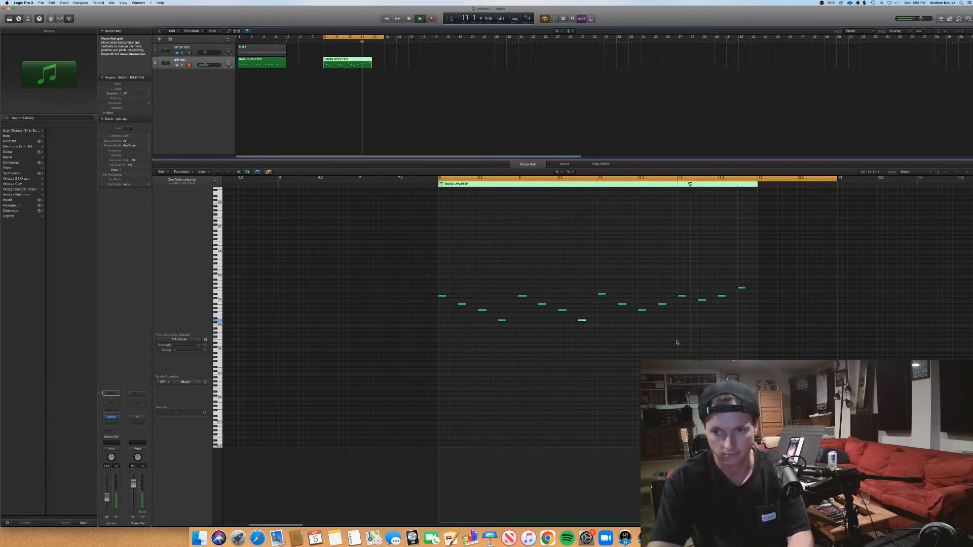
{"action": "left_click_drag", "start_coordinate": [664, 306], "coordinate": [663, 320]}
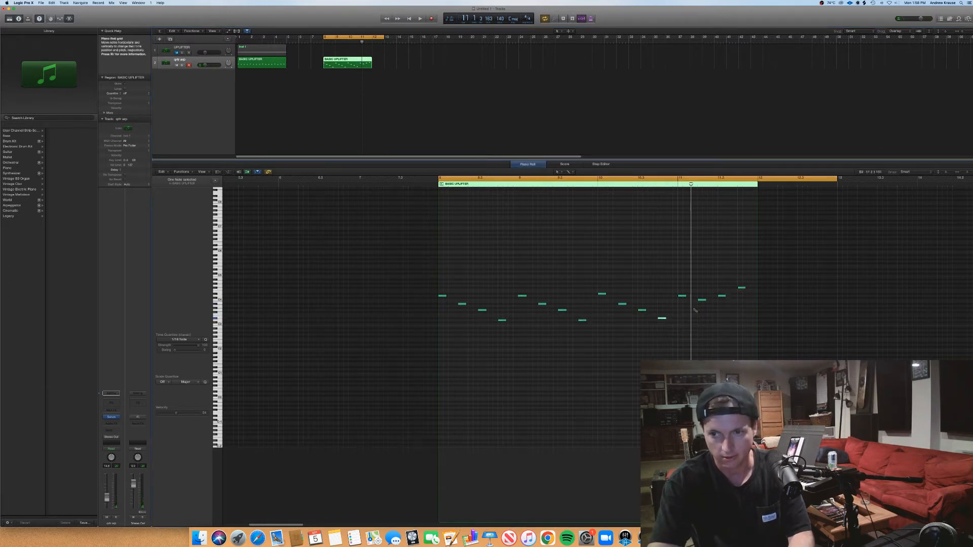
{"action": "key", "text": "space"}
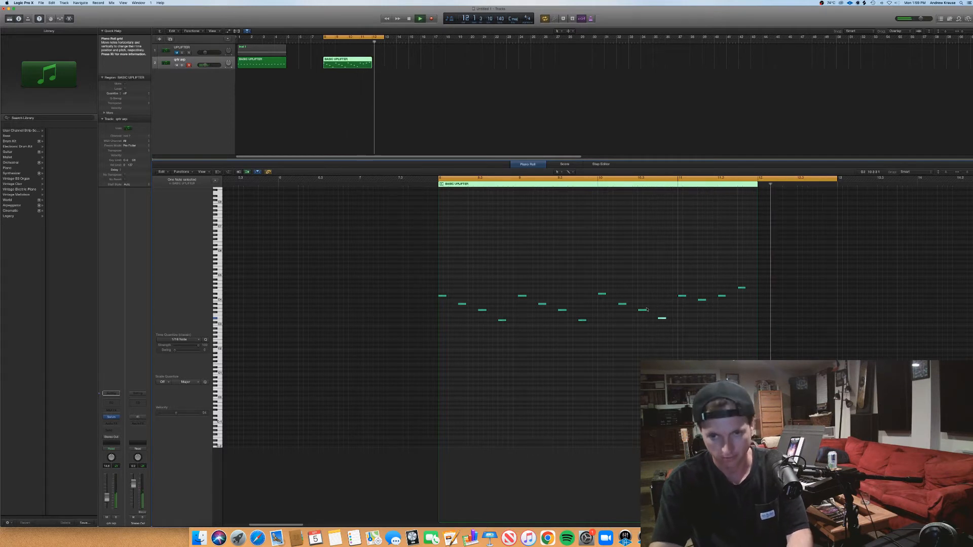
{"action": "key", "text": "space"}
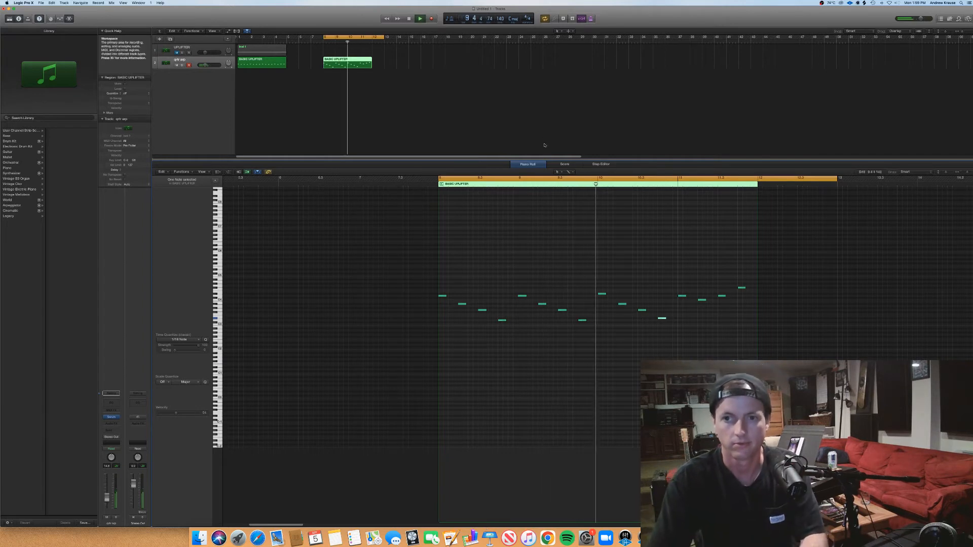
- Mute the copied melody region and move the cycle range back over the original region for playback
{"action": "left_click", "coordinate": [538, 162]}
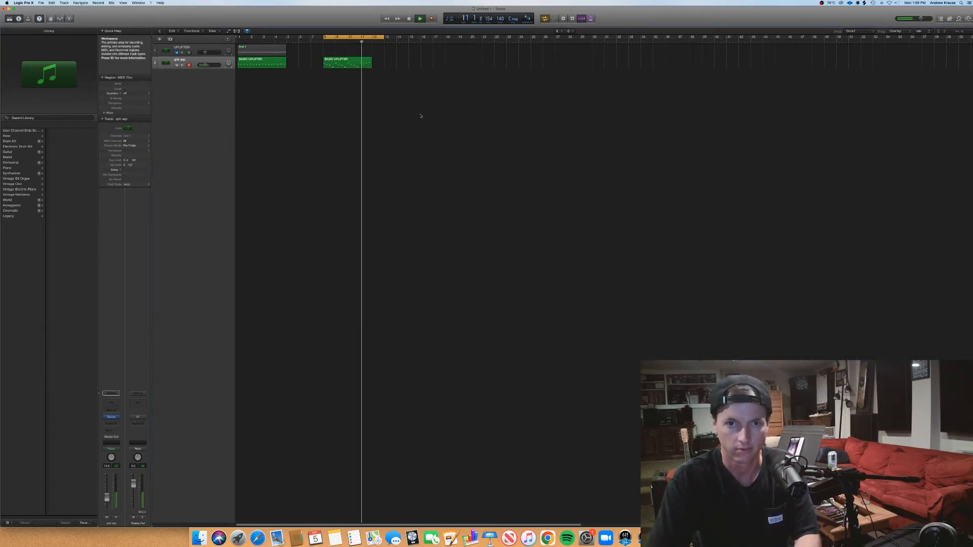
{"action": "left_click", "coordinate": [346, 61]}
{"action": "key", "text": "space"}
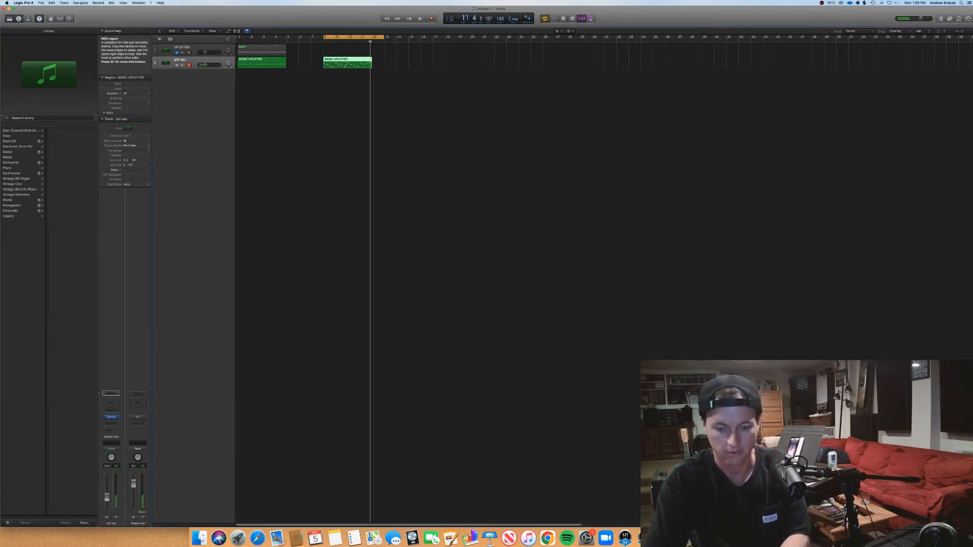
{"action": "left_click_drag", "start_coordinate": [351, 37], "coordinate": [287, 40]}
{"action": "key", "text": "space"}
{"action": "left_click", "coordinate": [306, 65]}
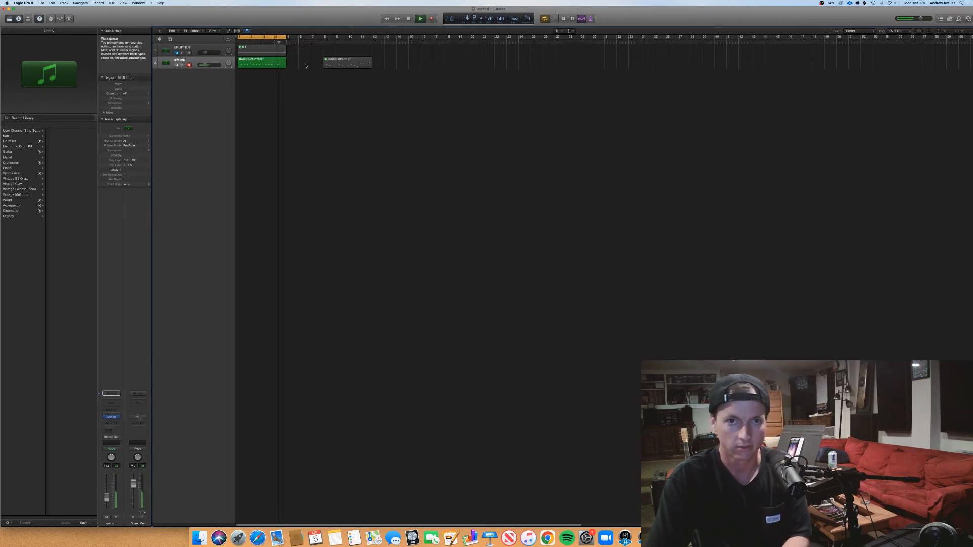
- Duplicate the melody track with its Serum instrument and create an empty four-bar MIDI region on the new track
{"action": "left_click", "coordinate": [197, 62]}
{"action": "key", "text": "space"}
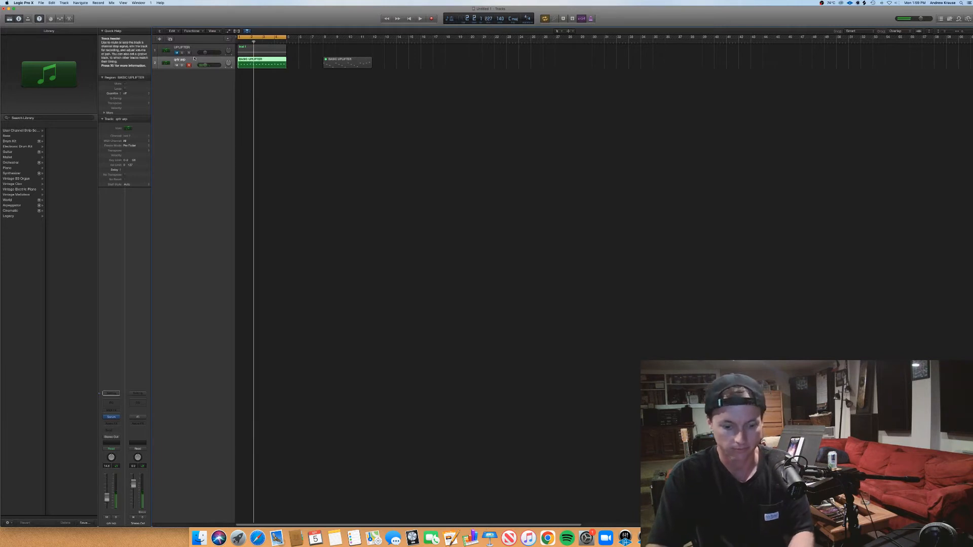
{"action": "key", "text": "super+d"}
{"action": "right_click", "coordinate": [245, 82]}
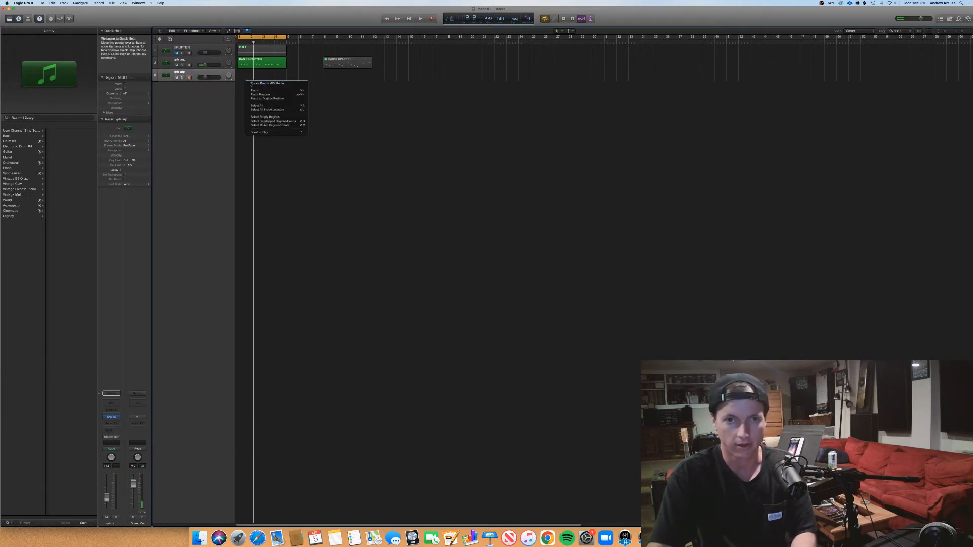
{"action": "left_click", "coordinate": [261, 85]}
{"action": "left_click_drag", "start_coordinate": [251, 79], "coordinate": [287, 79]}
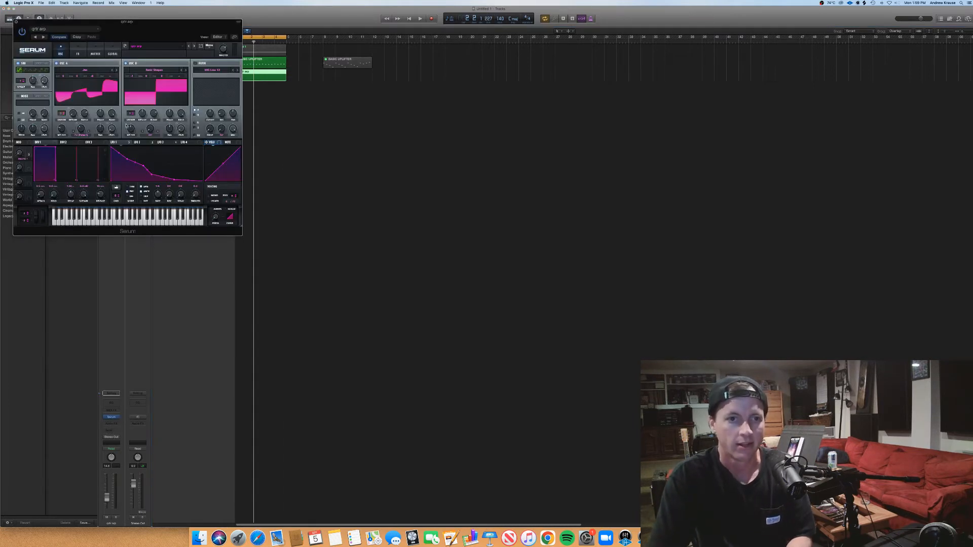
- Initialize the Serum preset on the third track, audition it with the sub oscillator, and close the synth window
{"action": "left_click", "coordinate": [208, 46]}
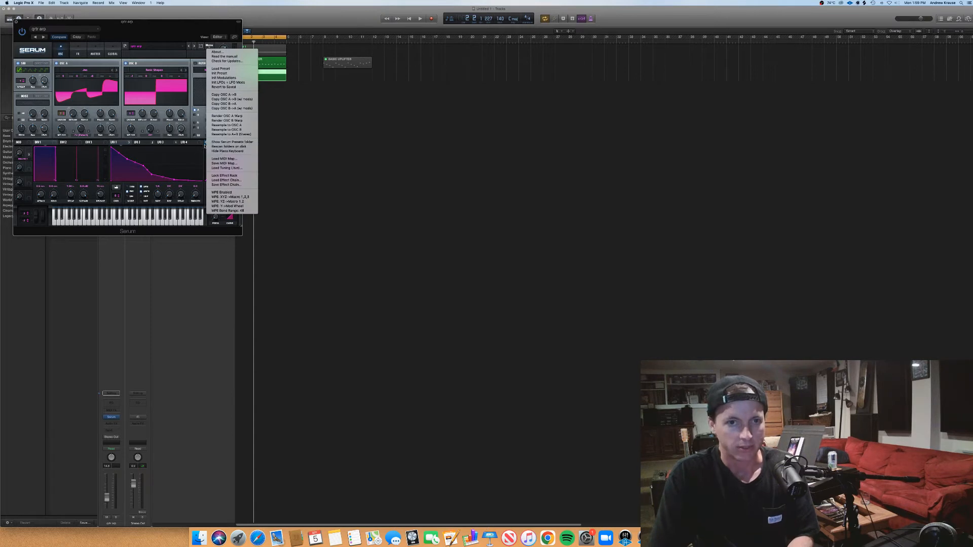
{"action": "left_click", "coordinate": [232, 73]}
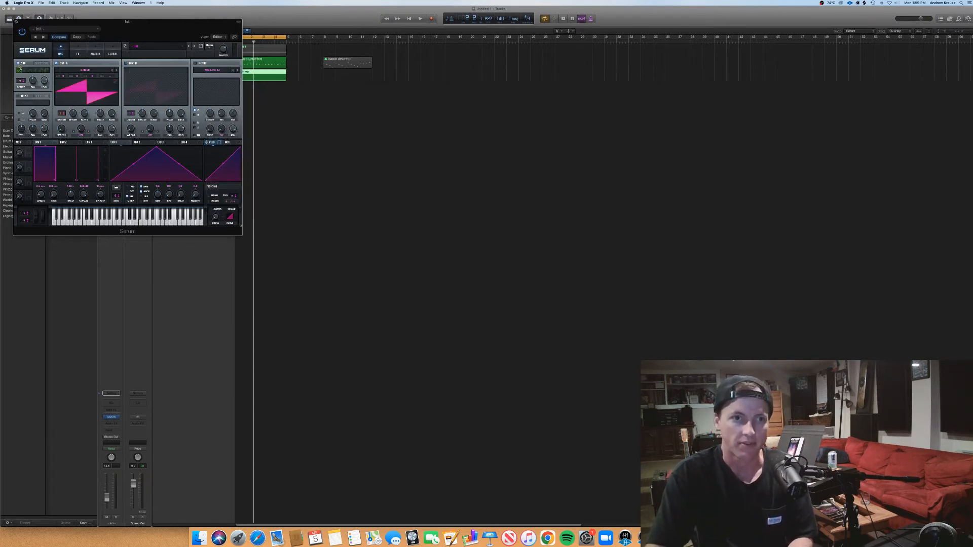
{"action": "key", "text": "space"}
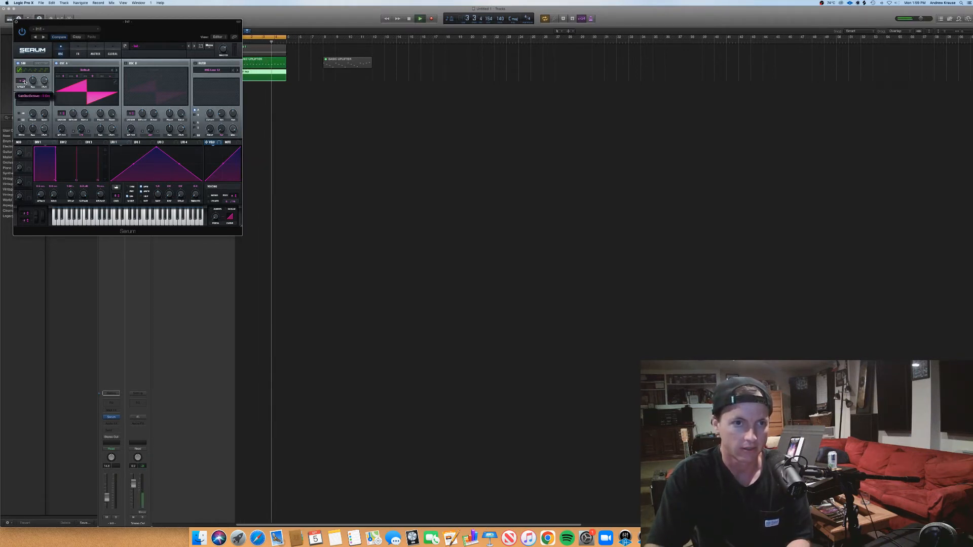
{"action": "key", "text": "space"}
{"action": "left_click", "coordinate": [16, 22]}
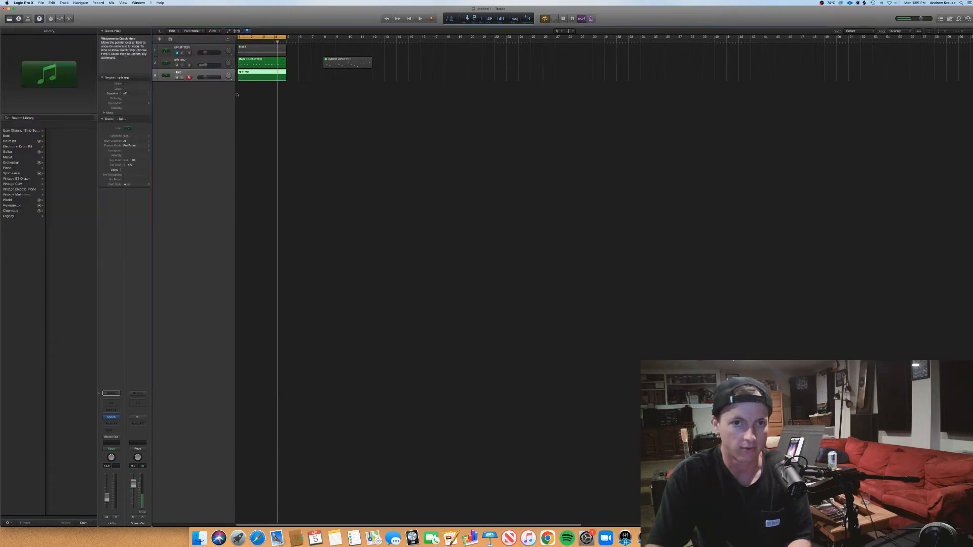
- Draw four roughly bar-long notes in the third track's region, the first two at one pitch and the last two progressively lower
{"action": "double_click", "coordinate": [257, 80]}
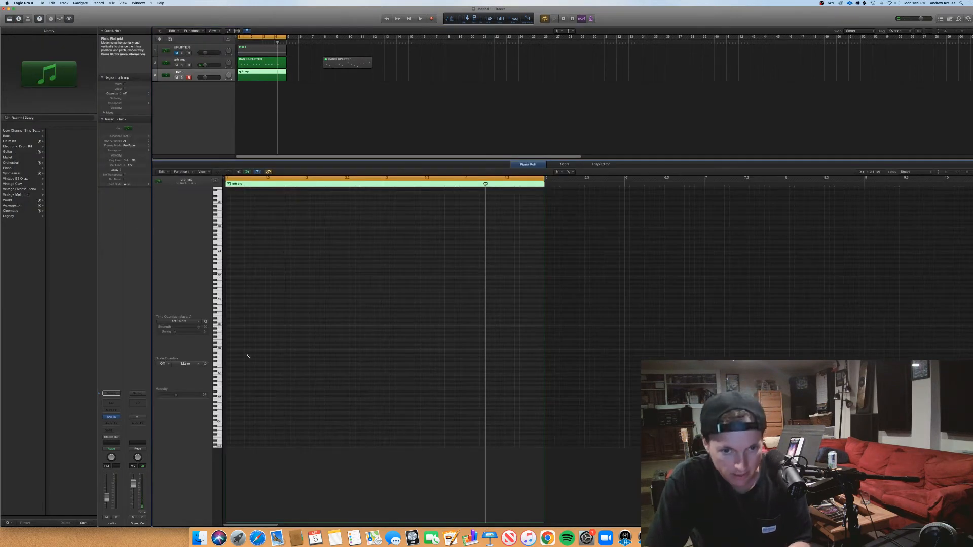
{"action": "left_click_drag", "start_coordinate": [230, 361], "coordinate": [298, 371]}
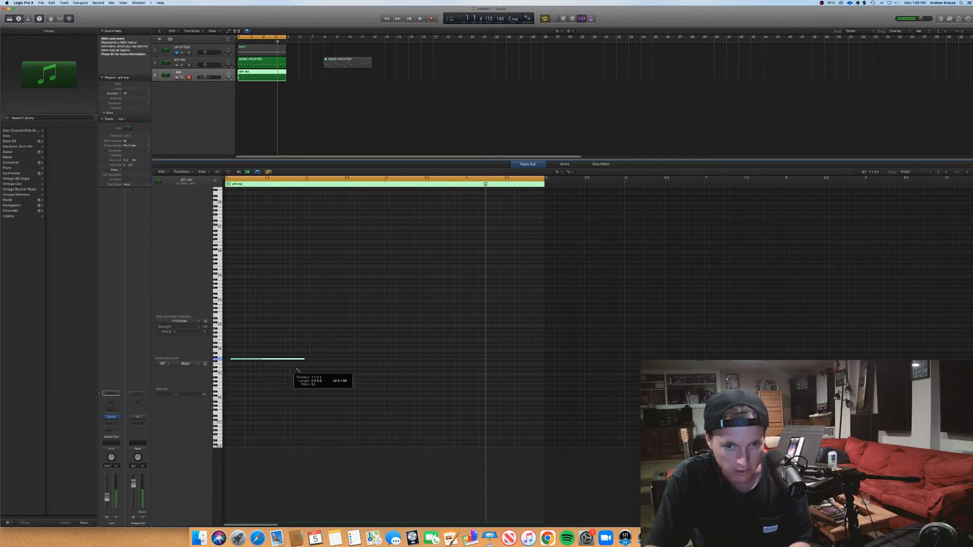
{"action": "left_click_drag", "start_coordinate": [228, 360], "coordinate": [225, 360]}
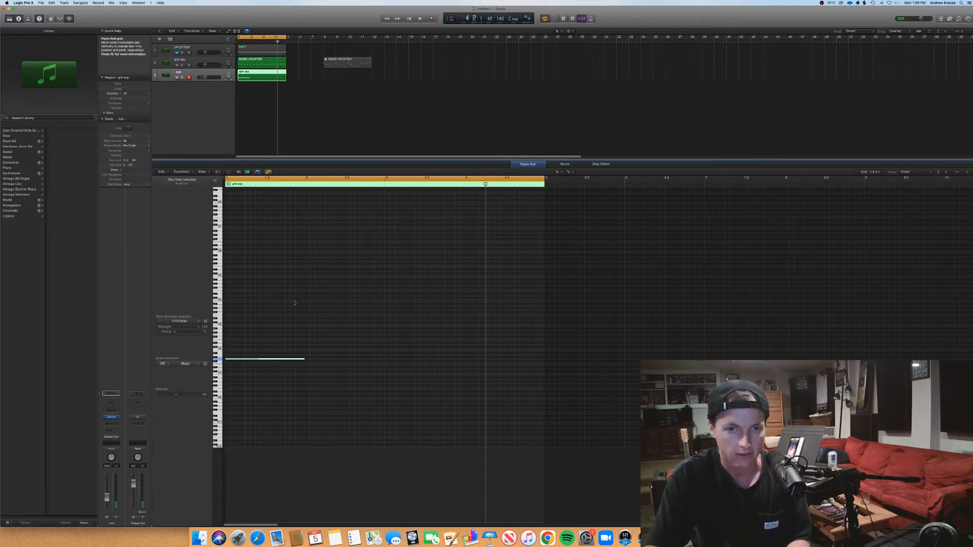
{"action": "left_click", "coordinate": [307, 359]}
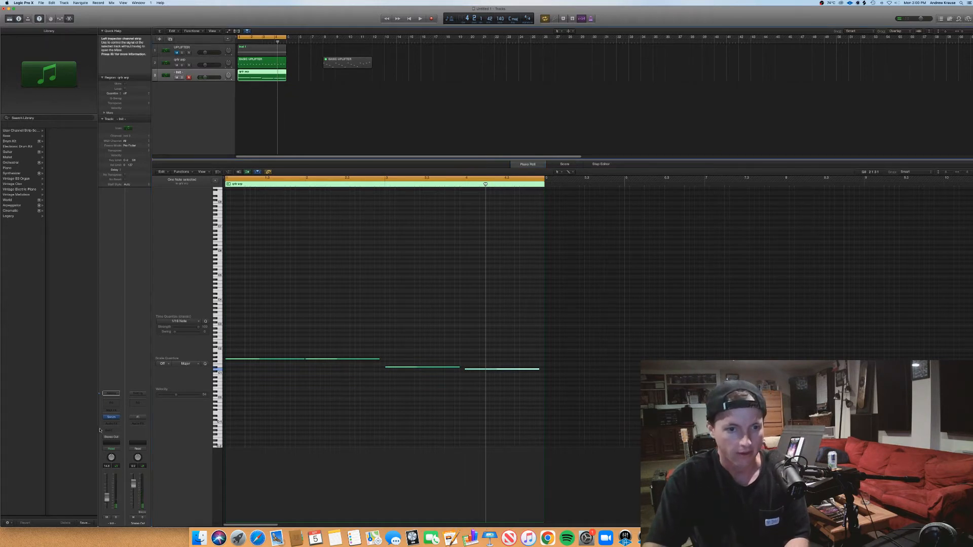
- Turn off oscillator A in the third track's Serum and raise the track's volume fader while auditioning the sub oscillator
{"action": "left_click", "coordinate": [113, 417]}
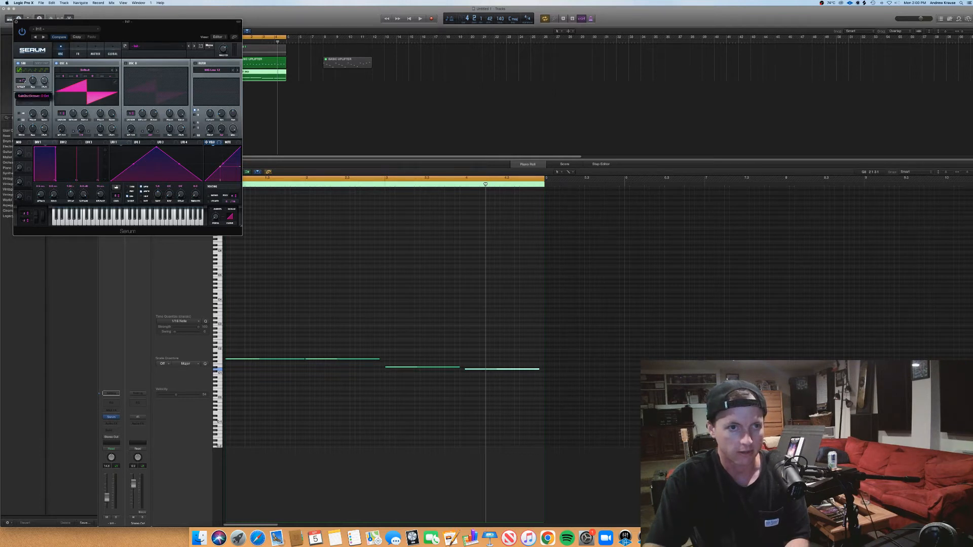
{"action": "left_click", "coordinate": [56, 63]}
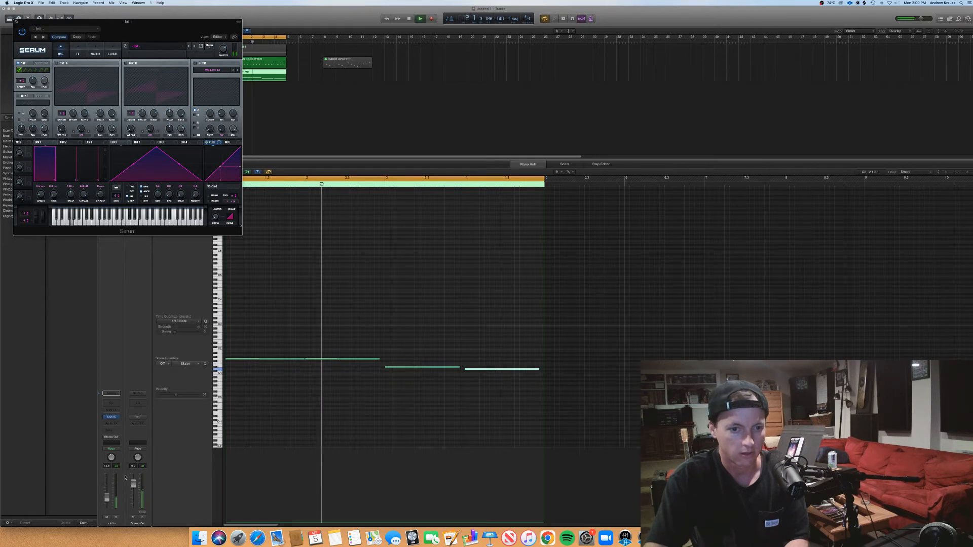
{"action": "left_click_drag", "start_coordinate": [103, 498], "coordinate": [105, 474]}
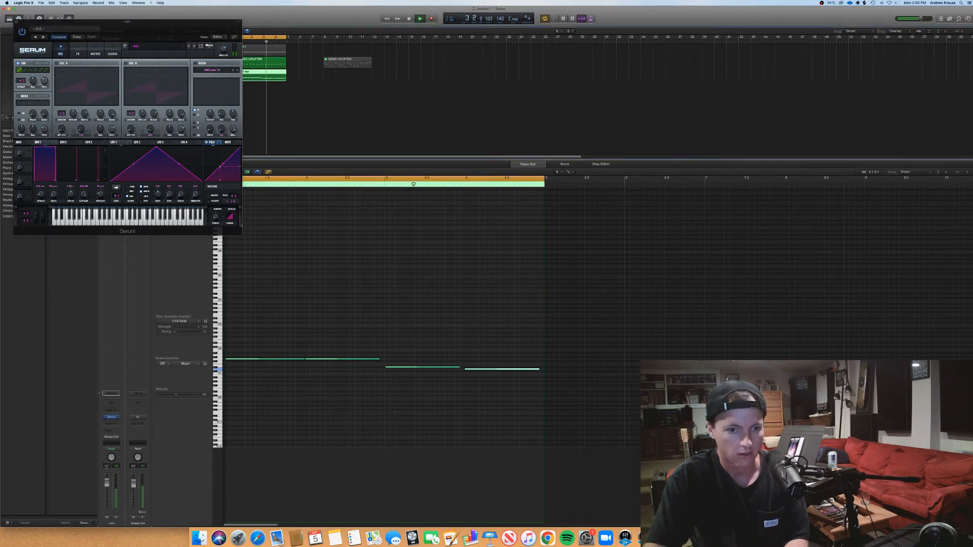
{"action": "key", "text": "space"}
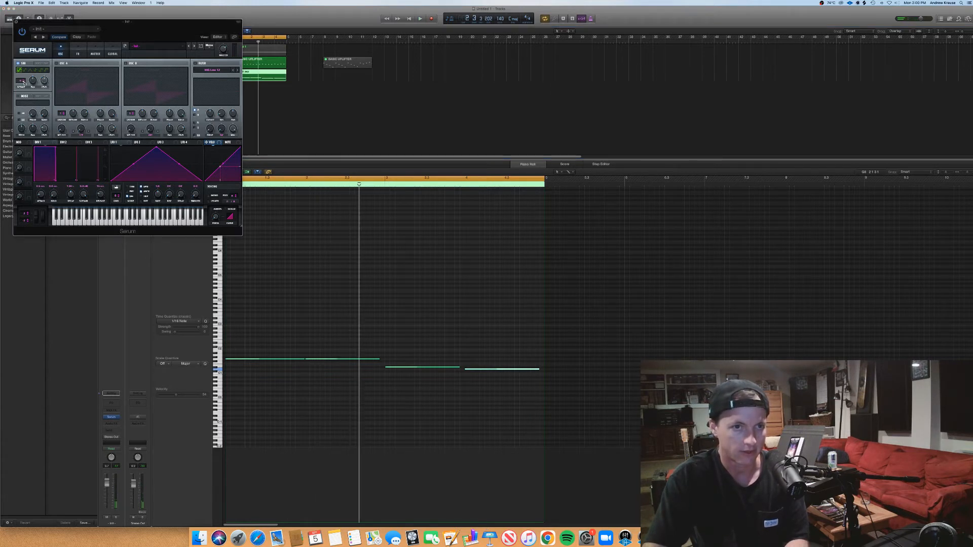
- Adjust the sub oscillator's octave while playing the bass notes
{"action": "key", "text": "space"}
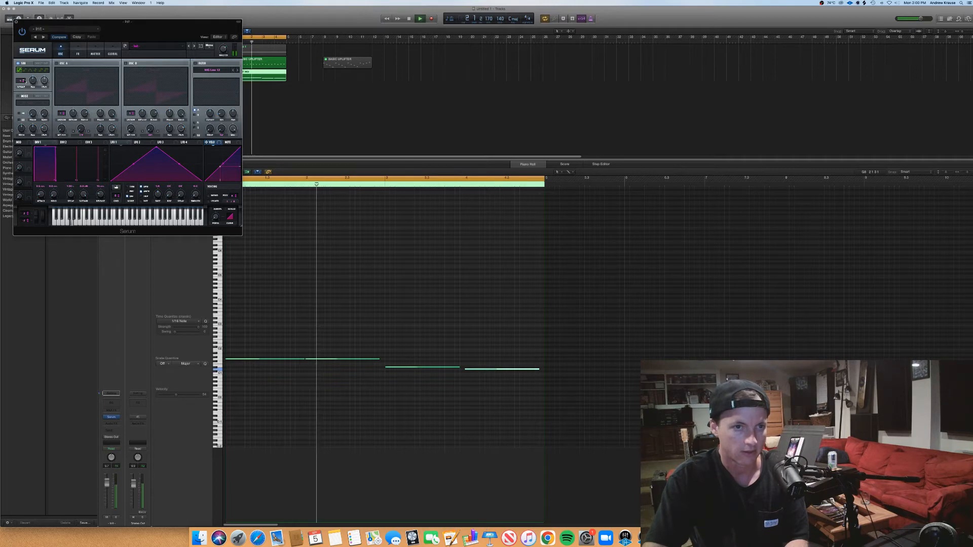
{"action": "left_click", "coordinate": [24, 81]}
{"action": "key", "text": "space"}
{"action": "key", "text": "space"}
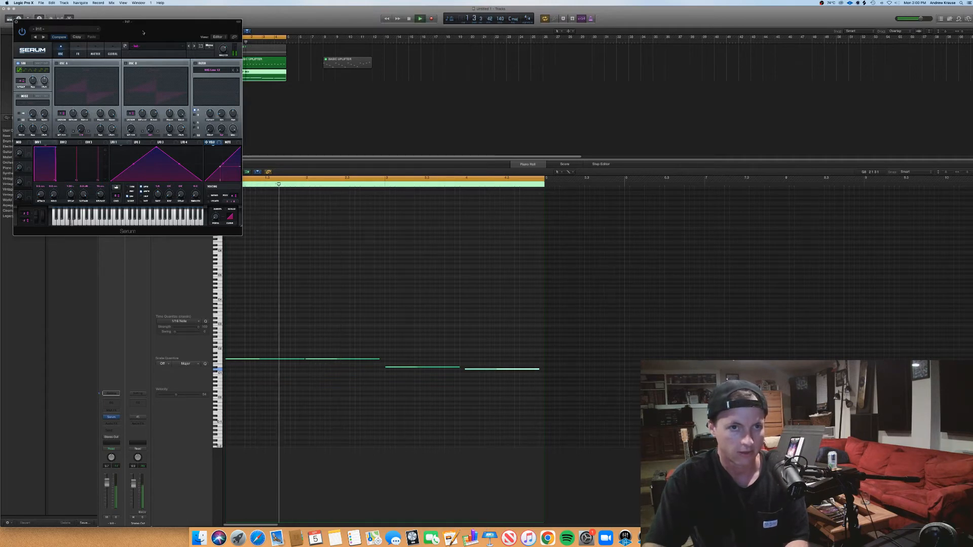
- Move the Serum window clear of the tracks, load the Analog_BD_Sin wavetable into oscillator A, and adjust its level during playback
{"action": "left_click_drag", "start_coordinate": [141, 29], "coordinate": [535, 95]}
{"action": "key", "text": "space"}
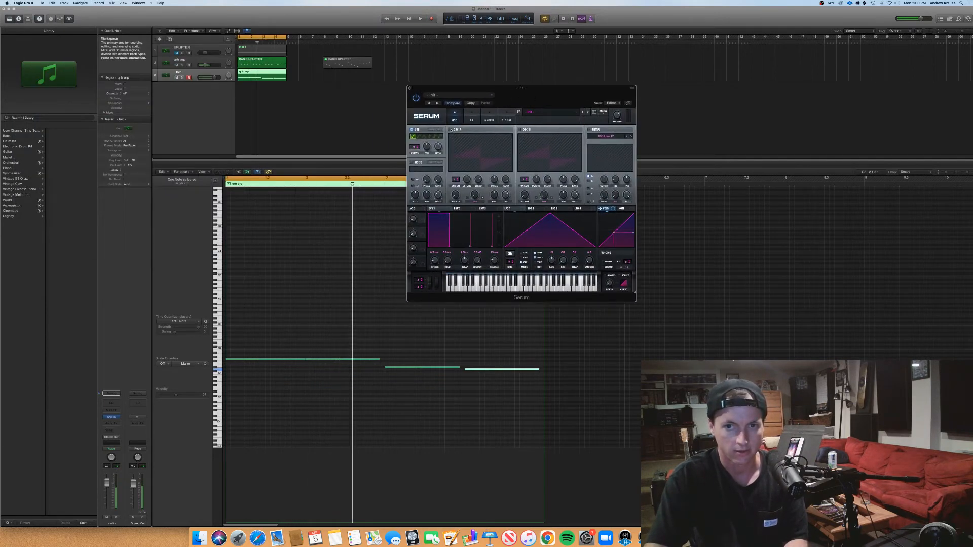
{"action": "left_click", "coordinate": [480, 137]}
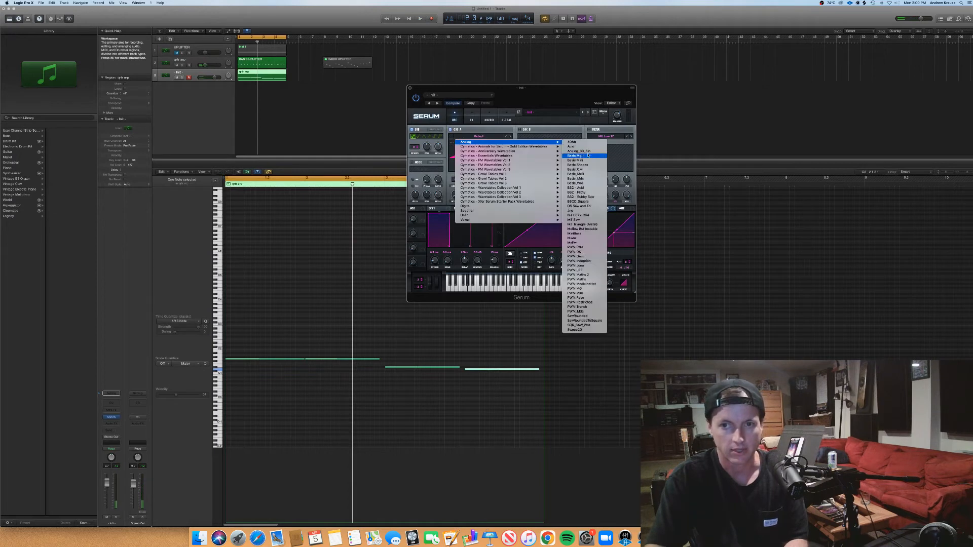
{"action": "left_click", "coordinate": [586, 152]}
{"action": "key", "text": "space"}
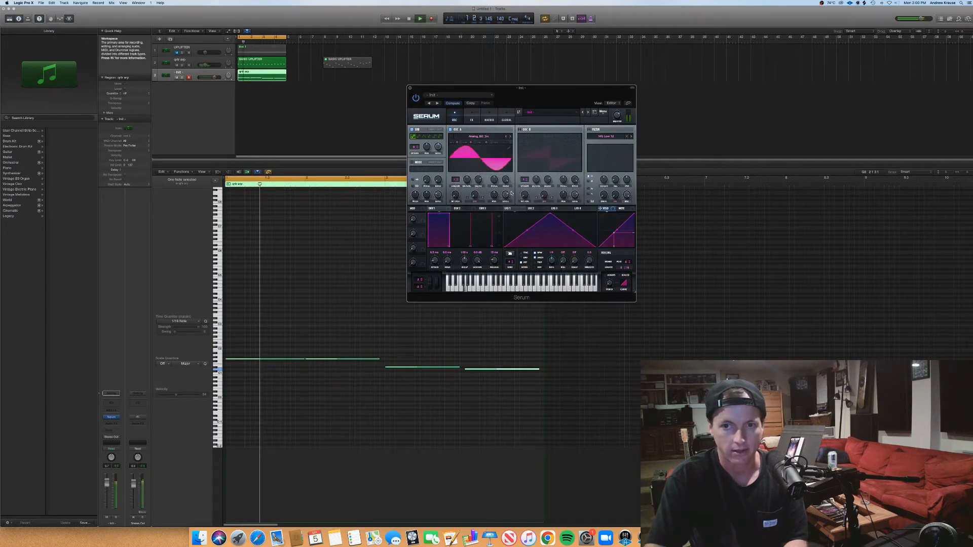
{"action": "mouse_move", "coordinate": [506, 195]}
{"action": "left_mouse_down"}
{"action": "mouse_move", "coordinate": [508, 209]}
{"action": "mouse_move", "coordinate": [506, 197]}
{"action": "left_mouse_up"}
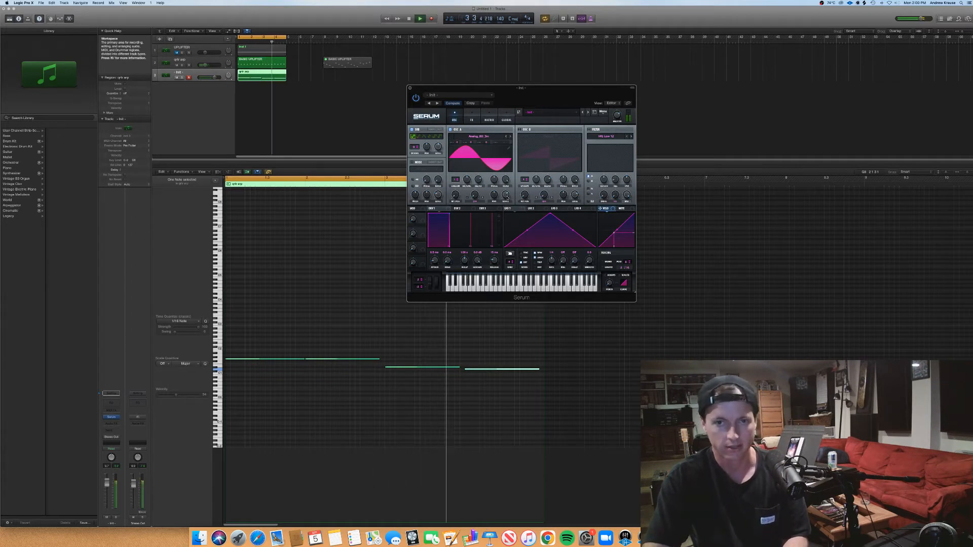
- Enable Serum's compressor effect and adjust its threshold while looping the bass notes
{"action": "left_click", "coordinate": [471, 118]}
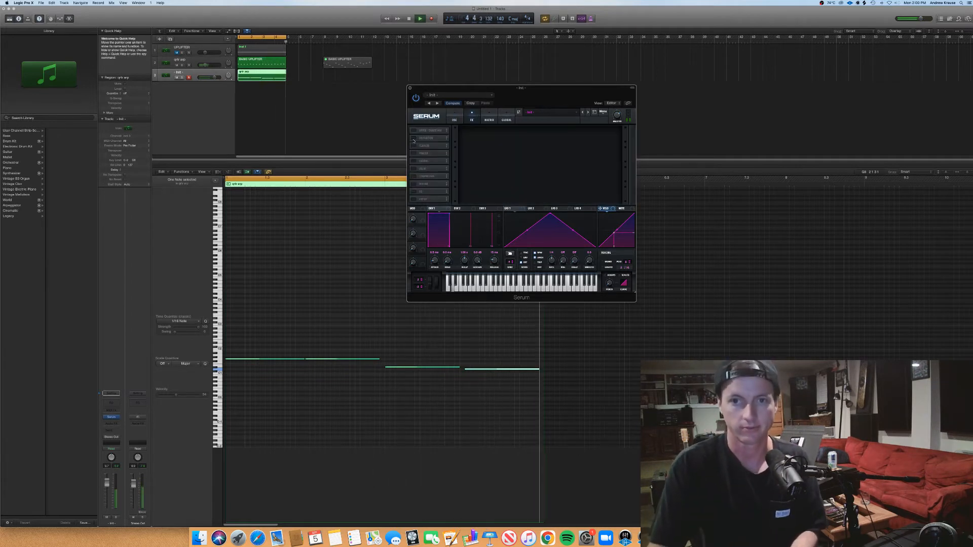
{"action": "key", "text": "space"}
{"action": "left_click", "coordinate": [431, 176]}
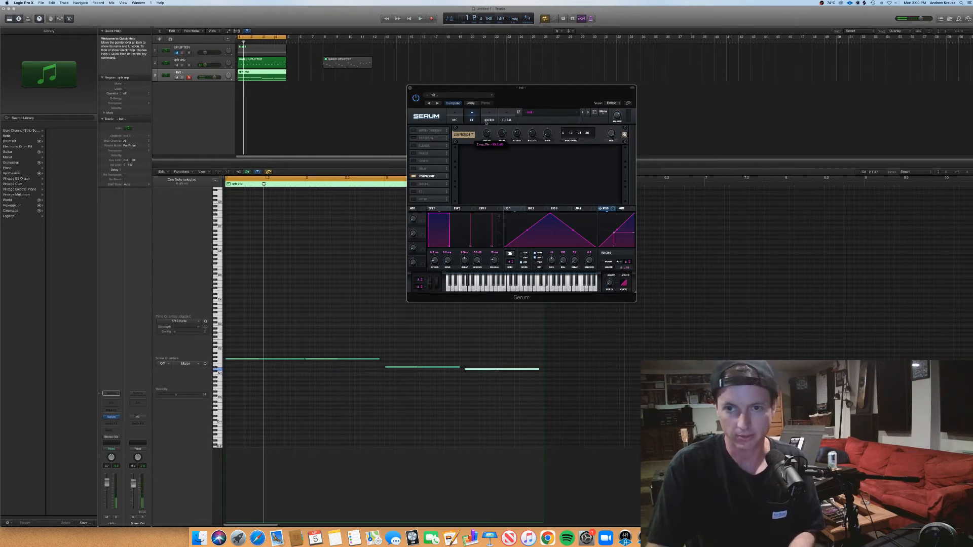
{"action": "key", "text": "space"}
{"action": "left_click_drag", "start_coordinate": [485, 122], "coordinate": [486, 137]}
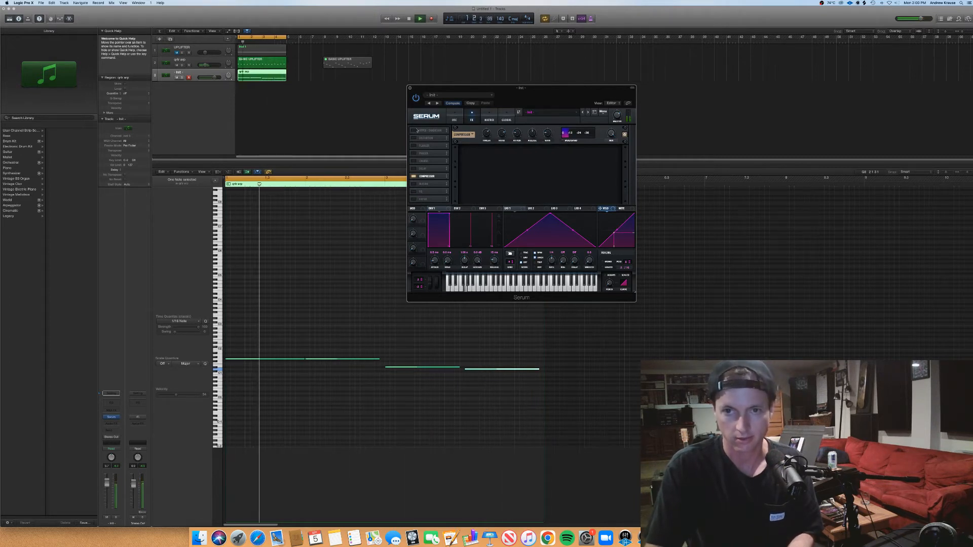
- Shape LFO 1 into a half-on, half-off square, assign it to the sub and oscillator A levels, and play the result
{"action": "left_click", "coordinate": [455, 119]}
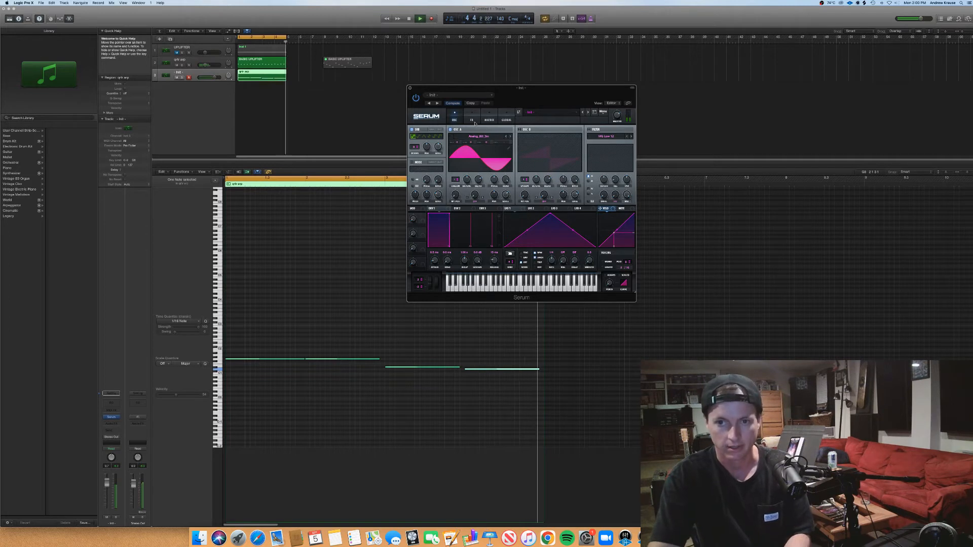
{"action": "key", "text": "space"}
{"action": "left_click", "coordinate": [474, 122]}
{"action": "left_click", "coordinate": [475, 122]}
{"action": "left_click", "coordinate": [475, 121]}
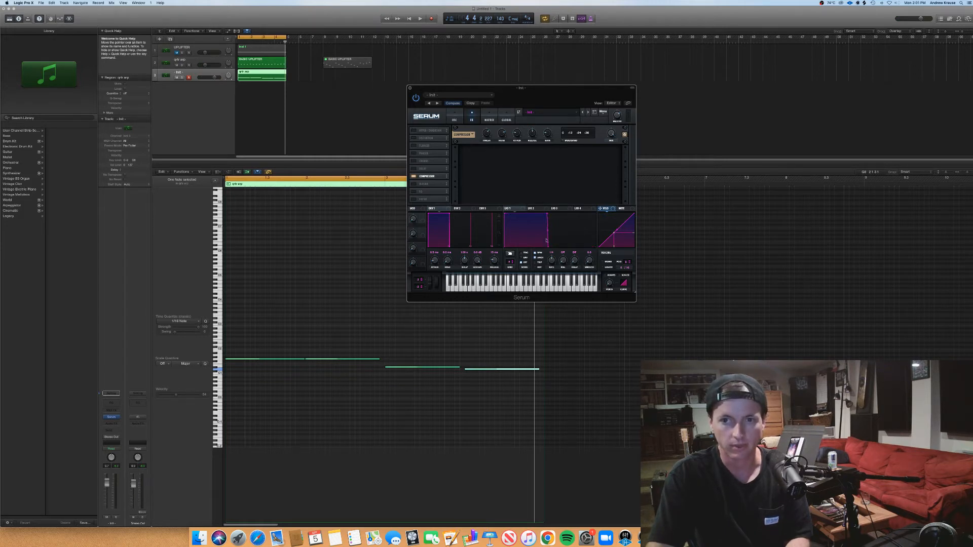
{"action": "left_click", "coordinate": [458, 114]}
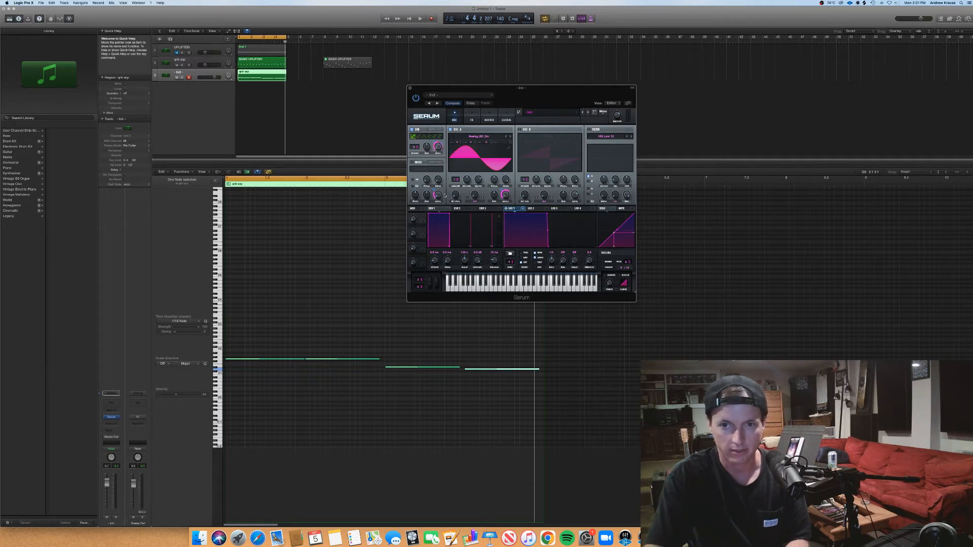
{"action": "key", "text": "space"}
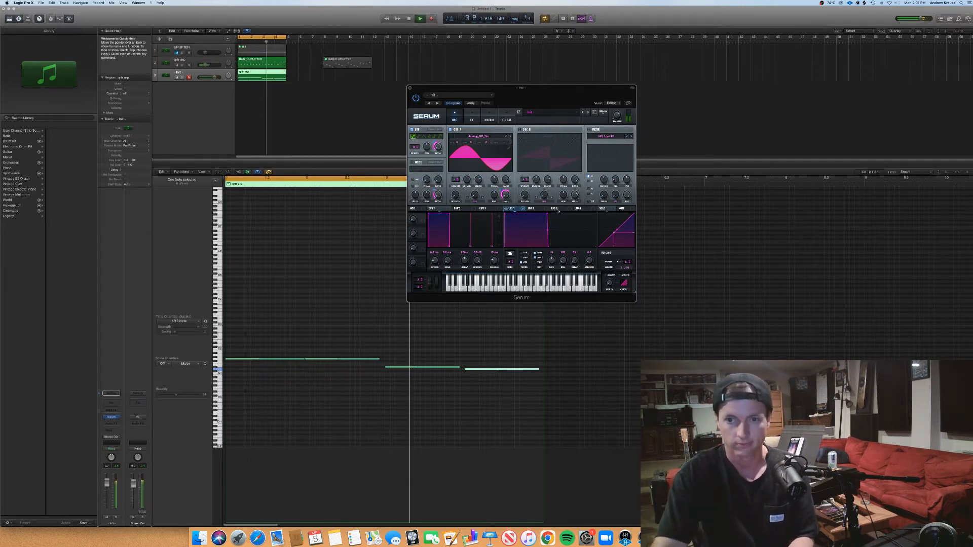
- Assign Macro 1 to the LFO 1 rate and adjust the modulation on the rate knob during playback
{"action": "key", "text": "space"}
{"action": "left_click", "coordinate": [540, 208]}
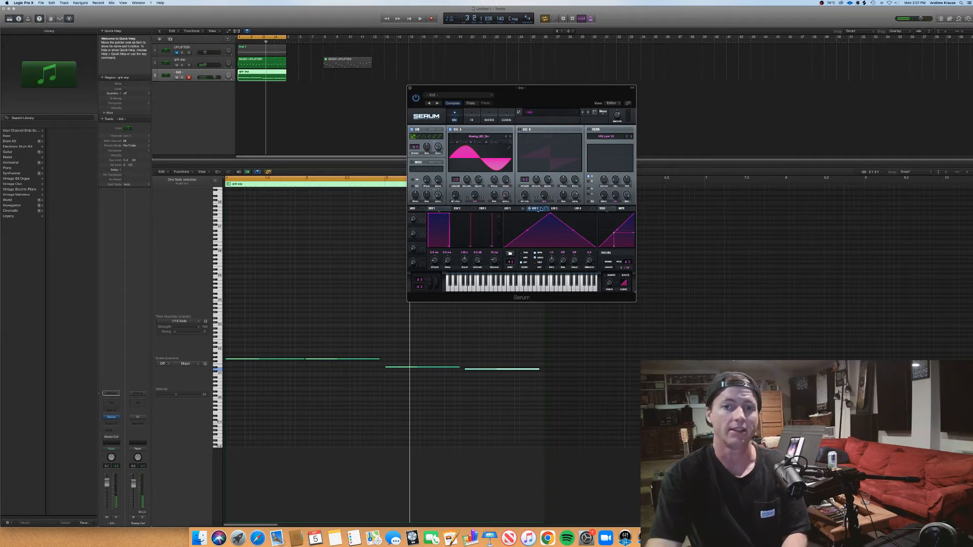
{"action": "left_click", "coordinate": [510, 208]}
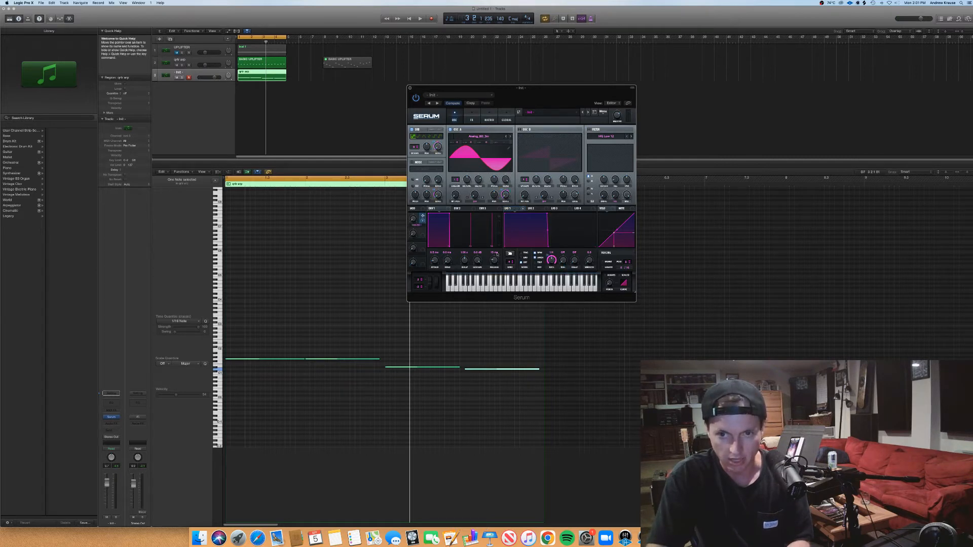
{"action": "key", "text": "space"}
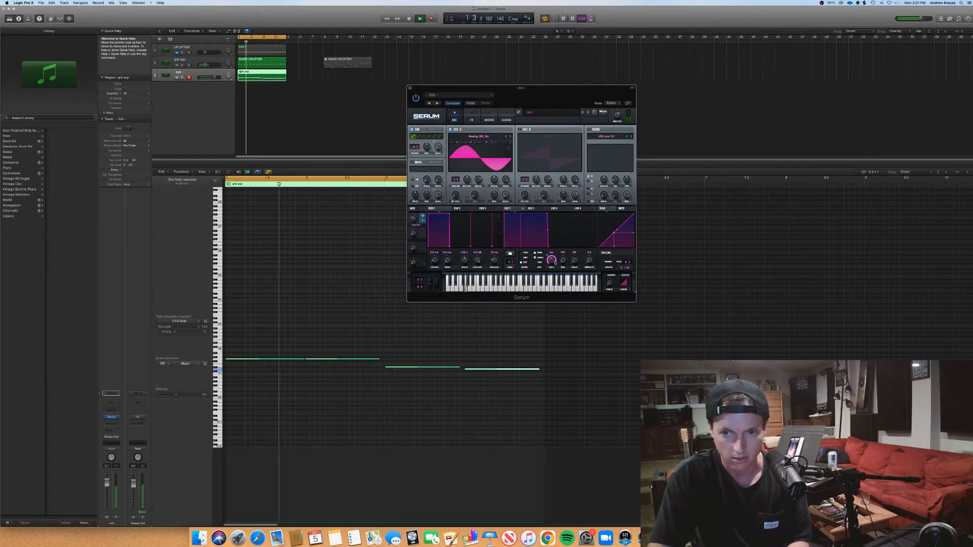
{"action": "left_click_drag", "start_coordinate": [550, 261], "coordinate": [551, 257]}
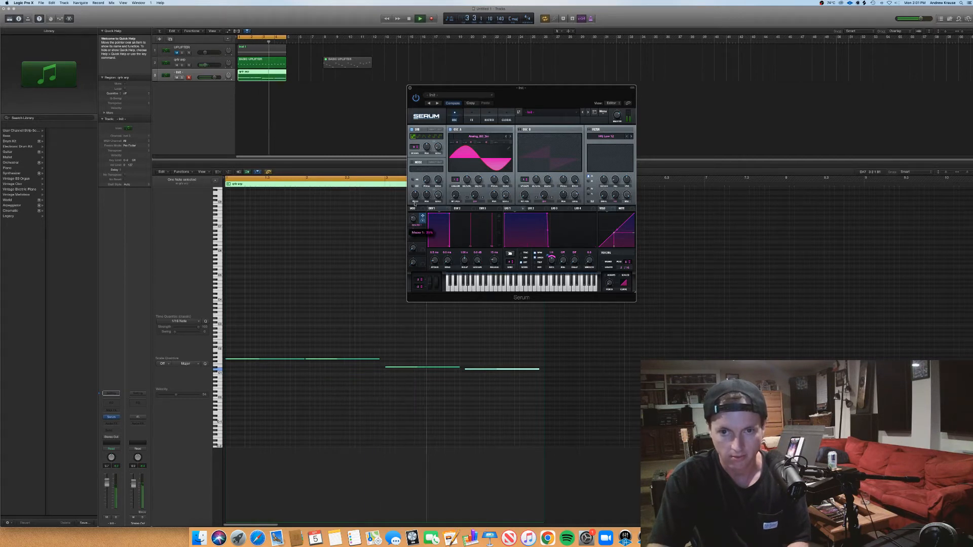
- Fine-tune the Macro 1 amount during looped playback and soften the falling edge of the LFO 1 shape
{"action": "mouse_move", "coordinate": [419, 227]}
{"action": "left_mouse_down"}
{"action": "mouse_move", "coordinate": [414, 197]}
{"action": "mouse_move", "coordinate": [414, 226]}
{"action": "left_mouse_up"}
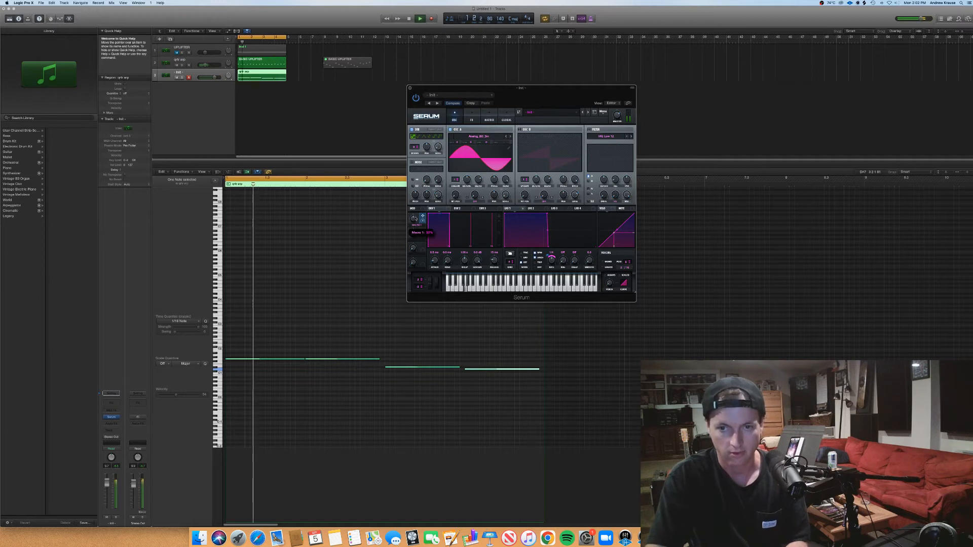
{"action": "key", "text": "space"}
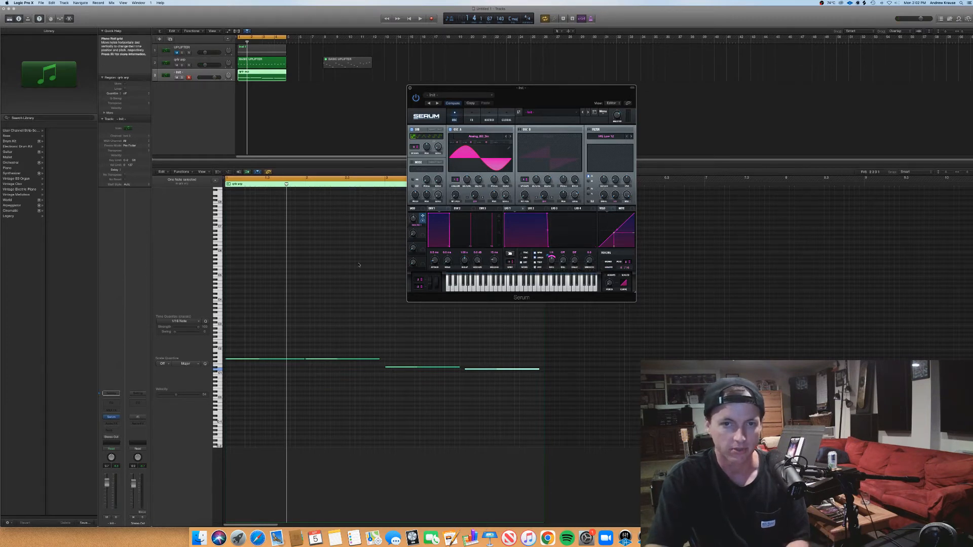
{"action": "key", "text": "space"}
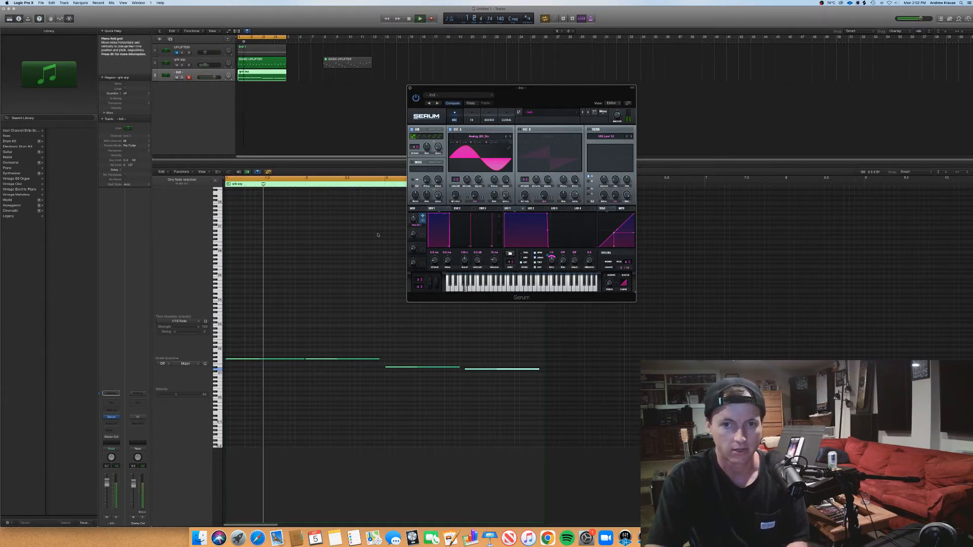
{"action": "mouse_move", "coordinate": [413, 224]}
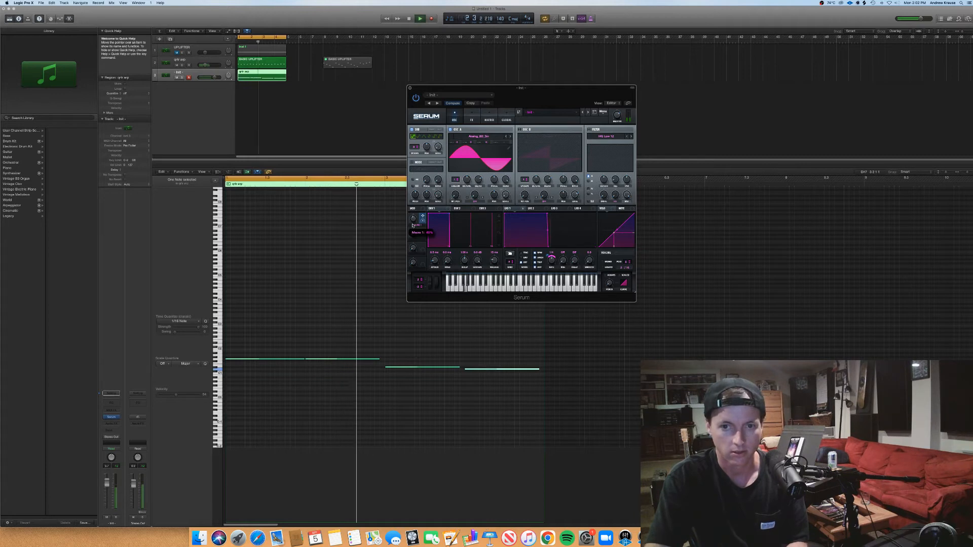
{"action": "mouse_move", "coordinate": [413, 226]}
{"action": "left_mouse_down"}
{"action": "mouse_move", "coordinate": [413, 216]}
{"action": "mouse_move", "coordinate": [413, 223]}
{"action": "left_mouse_up"}
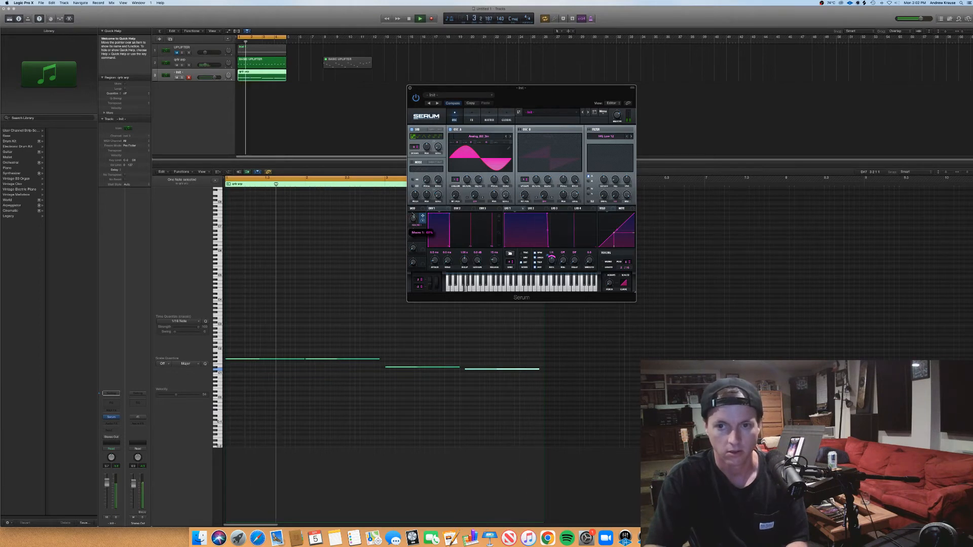
{"action": "key", "text": "space"}
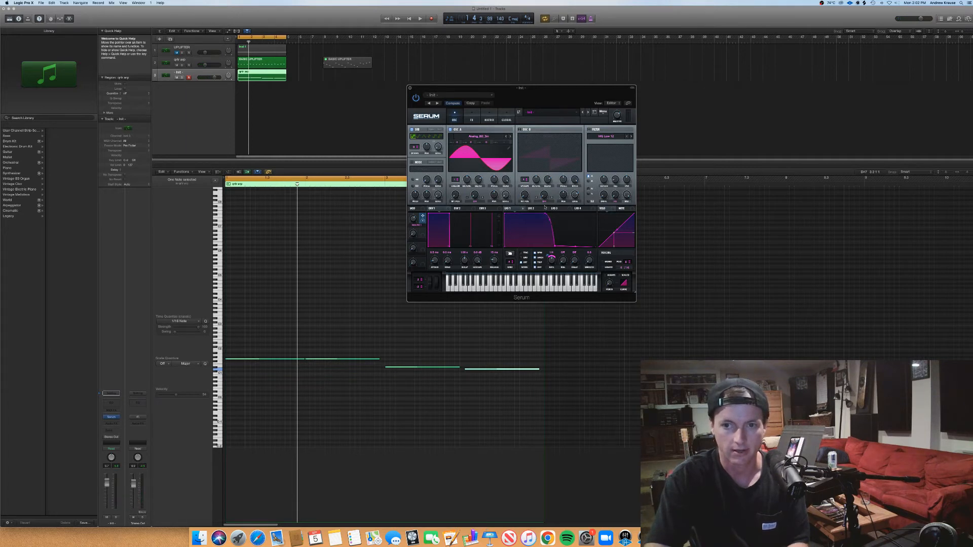
- Adjust the Macro 1 amount while looping the bass notes to hear the LFO rate change
{"action": "key", "text": "space"}
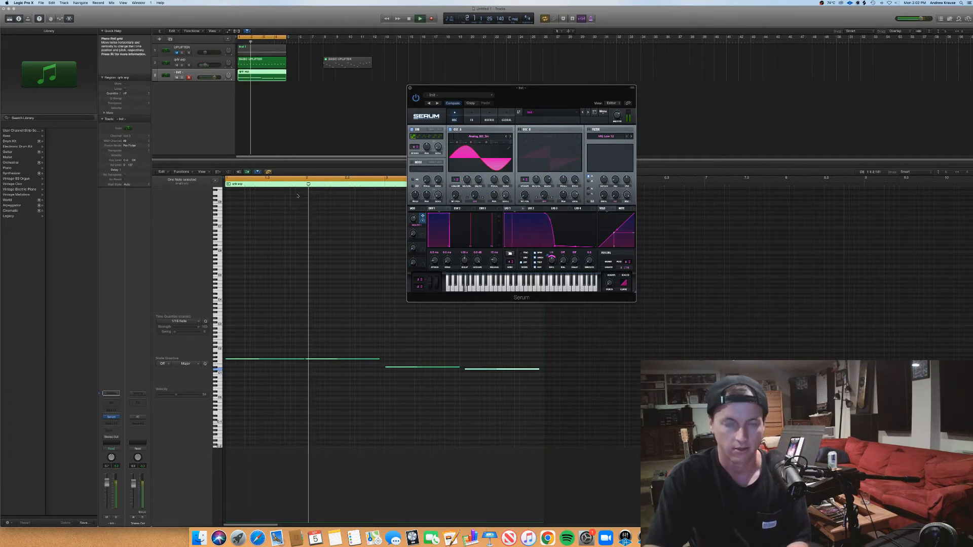
{"action": "left_click_drag", "start_coordinate": [413, 219], "coordinate": [413, 232]}
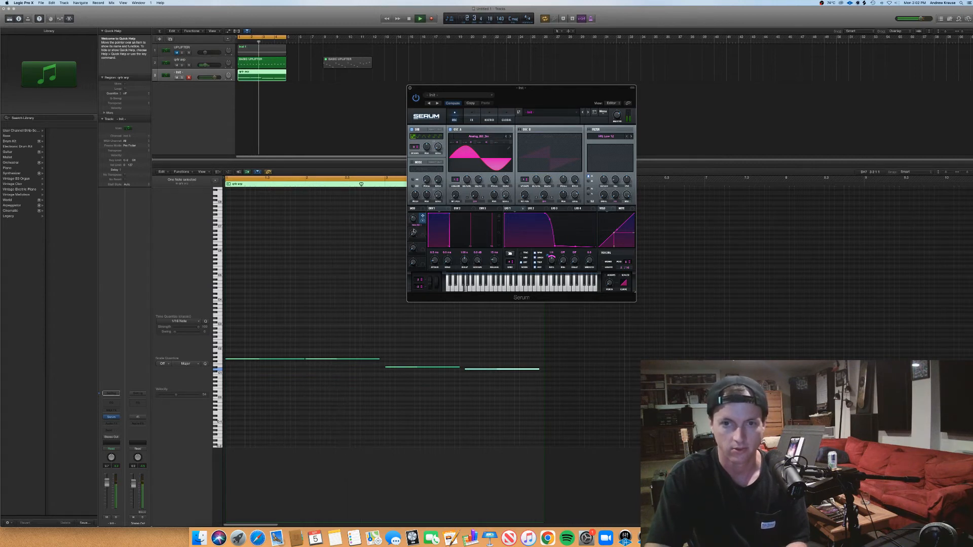
{"action": "key", "text": "space"}
{"action": "key", "text": "space"}
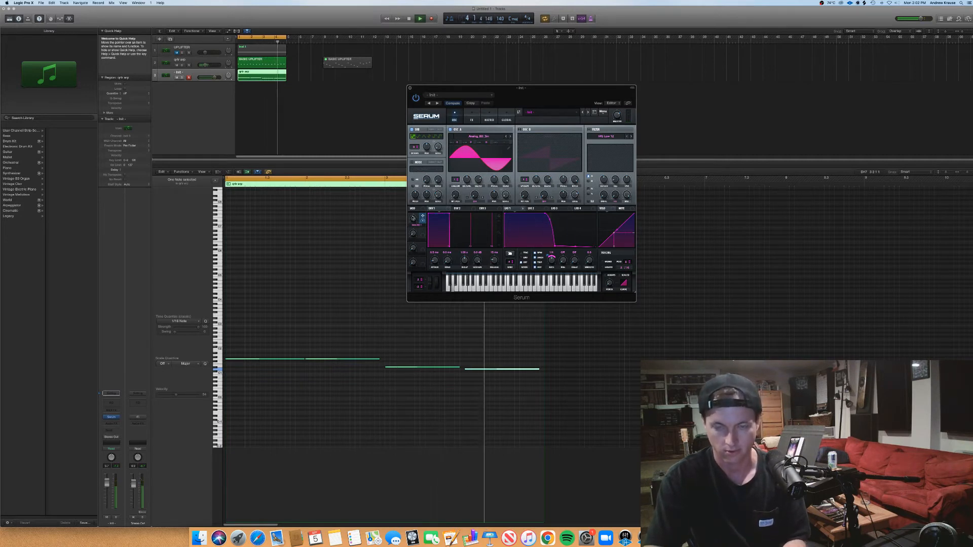
{"action": "key", "text": "space"}
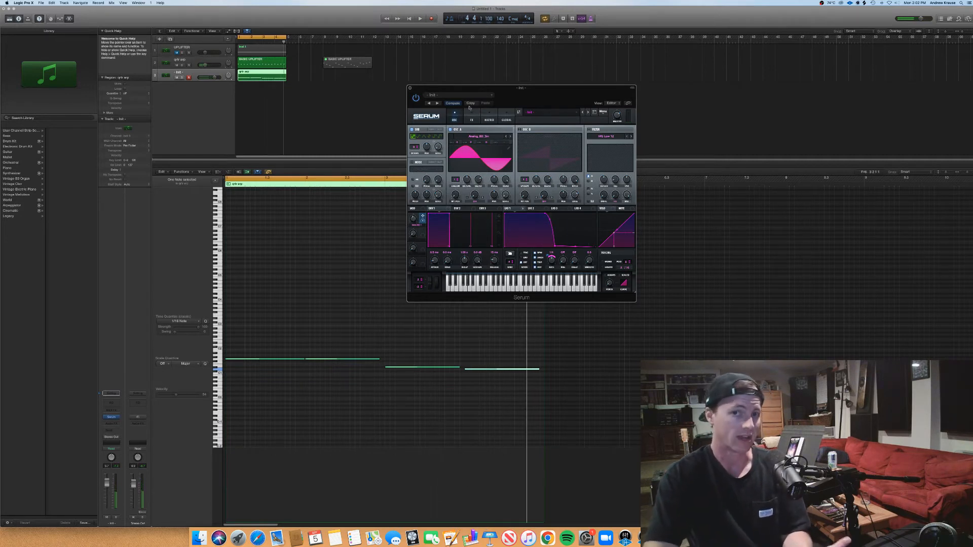
- Add a modulation matrix entry with Macro 2 as the source and the global master tune as its destination
{"action": "left_click", "coordinate": [471, 120]}
{"action": "left_click", "coordinate": [489, 120]}
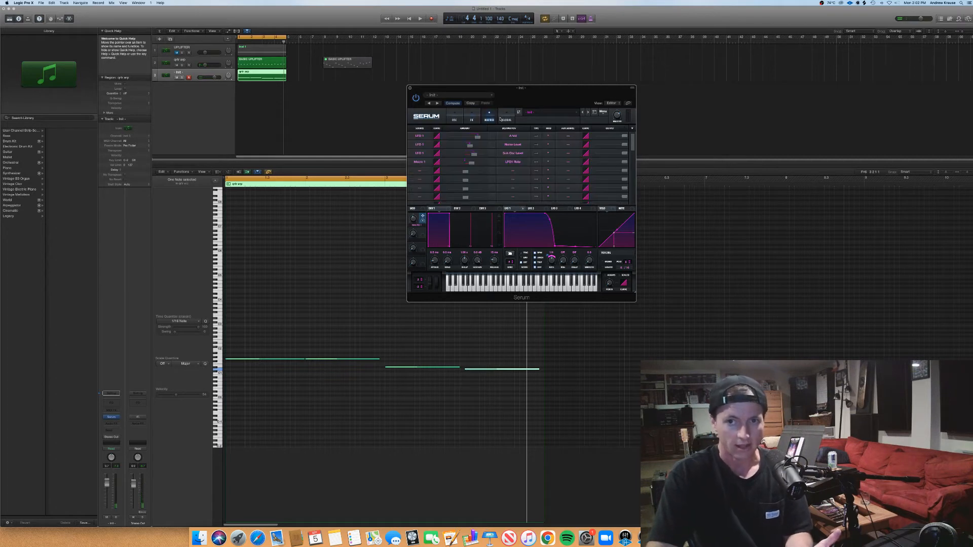
{"action": "left_click", "coordinate": [506, 120]}
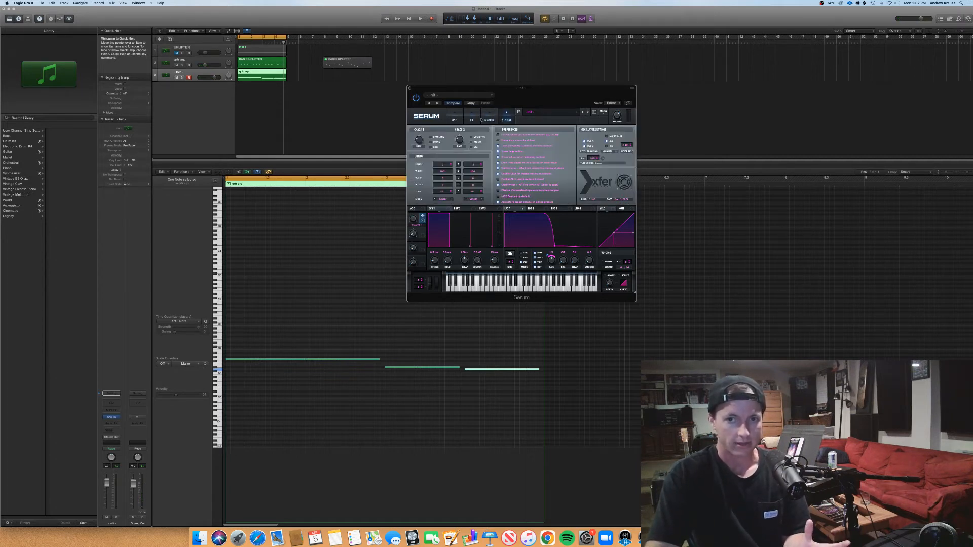
{"action": "left_click", "coordinate": [488, 119]}
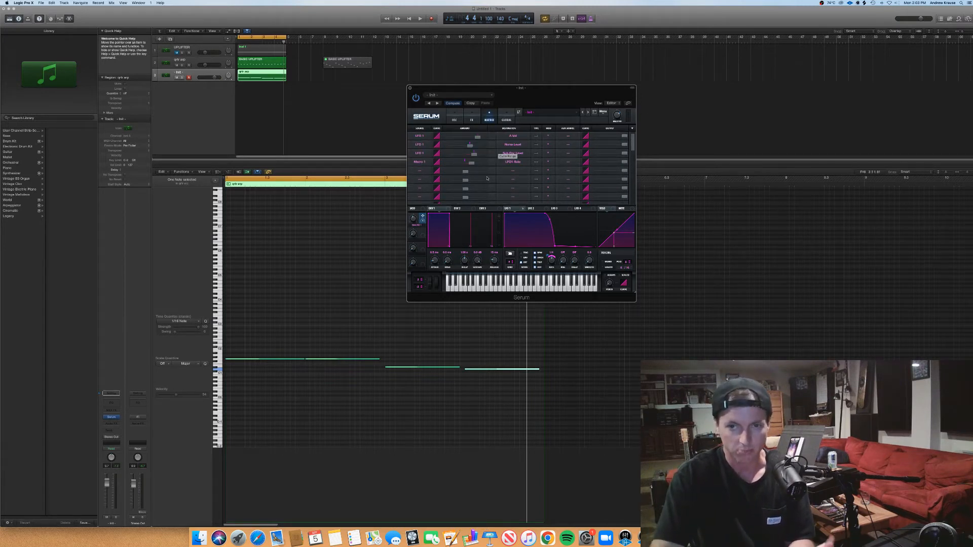
{"action": "left_click", "coordinate": [417, 171]}
{"action": "left_click", "coordinate": [417, 171]}
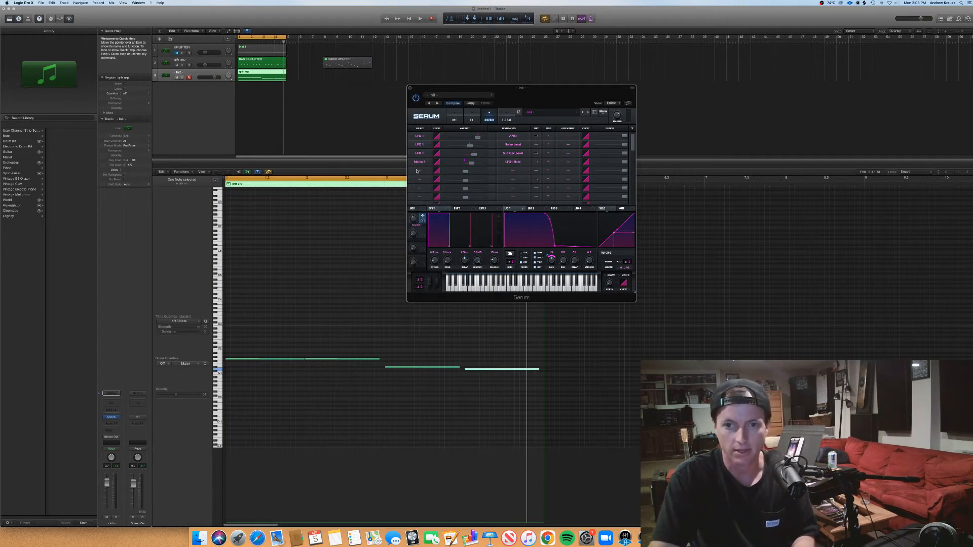
{"action": "left_click", "coordinate": [417, 171]}
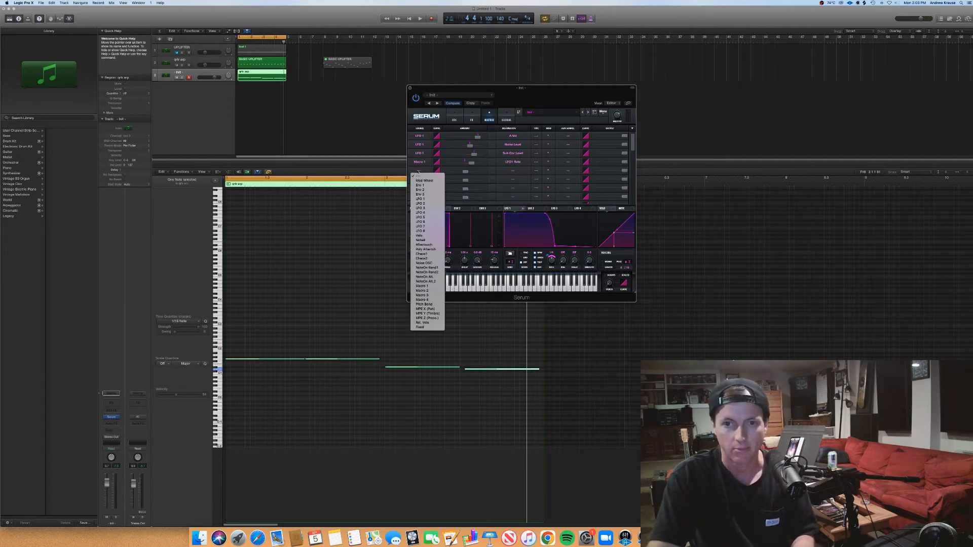
{"action": "left_click", "coordinate": [441, 291]}
{"action": "left_click", "coordinate": [513, 171]}
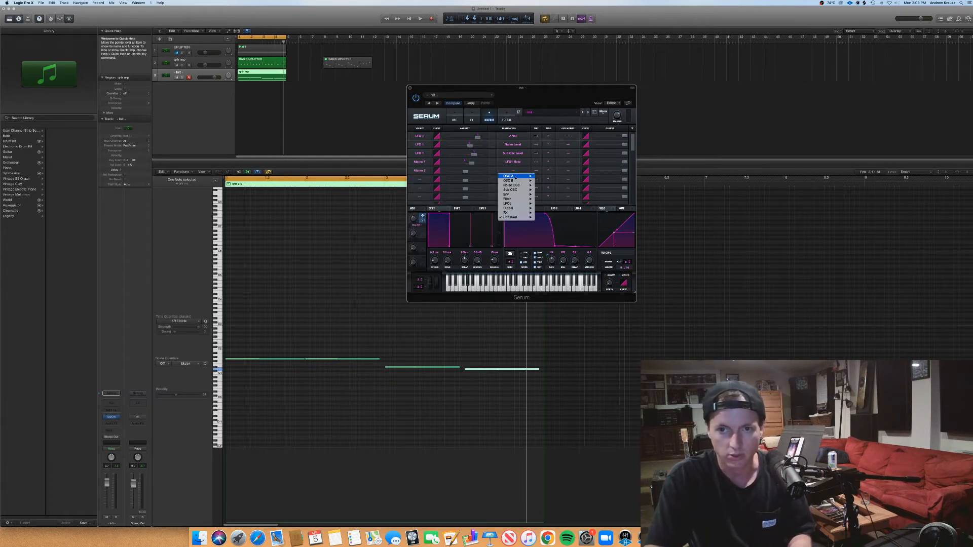
{"action": "mouse_move", "coordinate": [524, 209]}
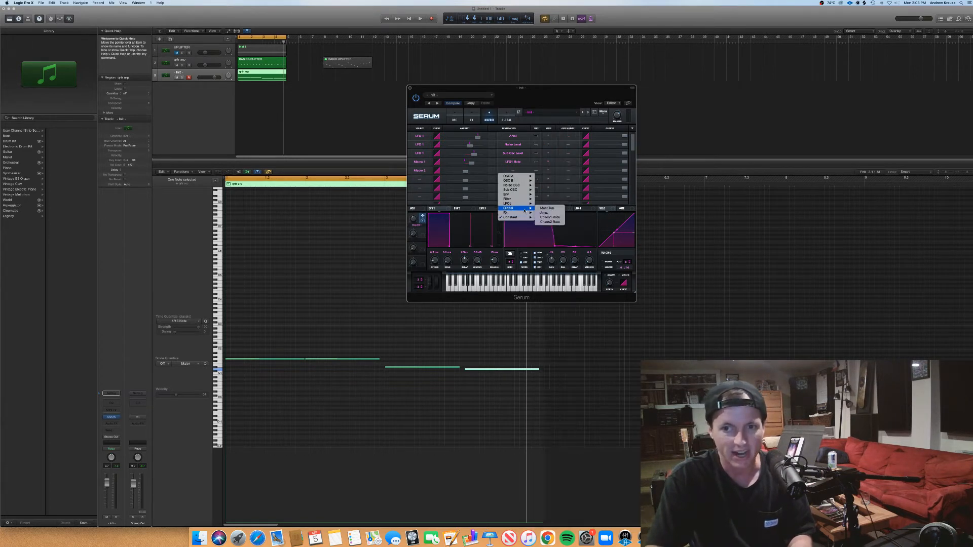
{"action": "left_click", "coordinate": [562, 209]}
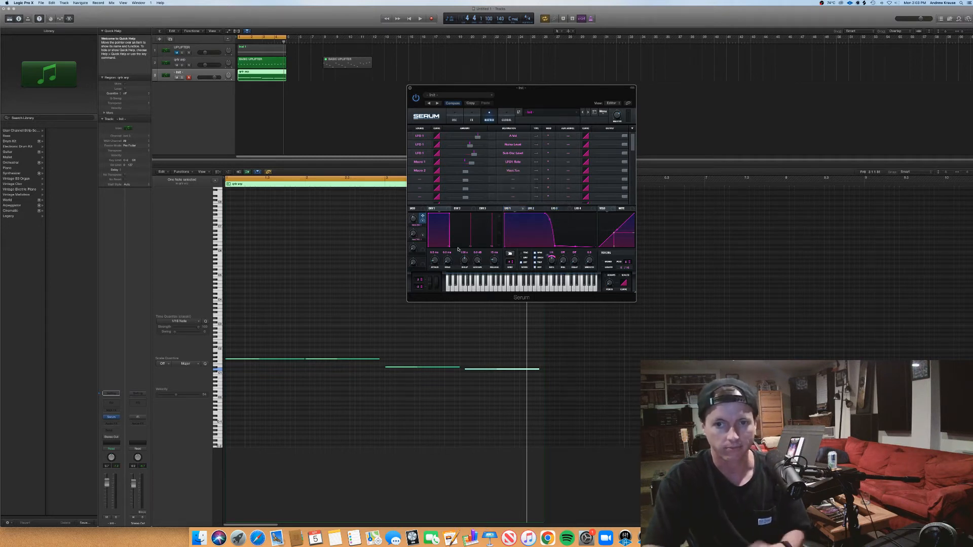
- Try different Macro 2 to master tune amounts while sweeping Macro 2 over the looped bass
{"action": "key", "text": "space"}
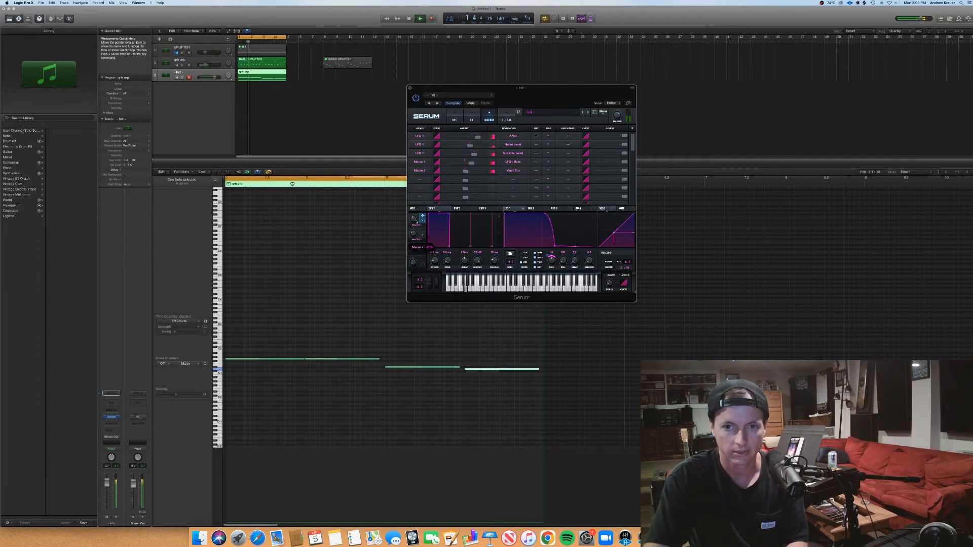
{"action": "left_click_drag", "start_coordinate": [417, 215], "coordinate": [413, 269]}
{"action": "key", "text": "space"}
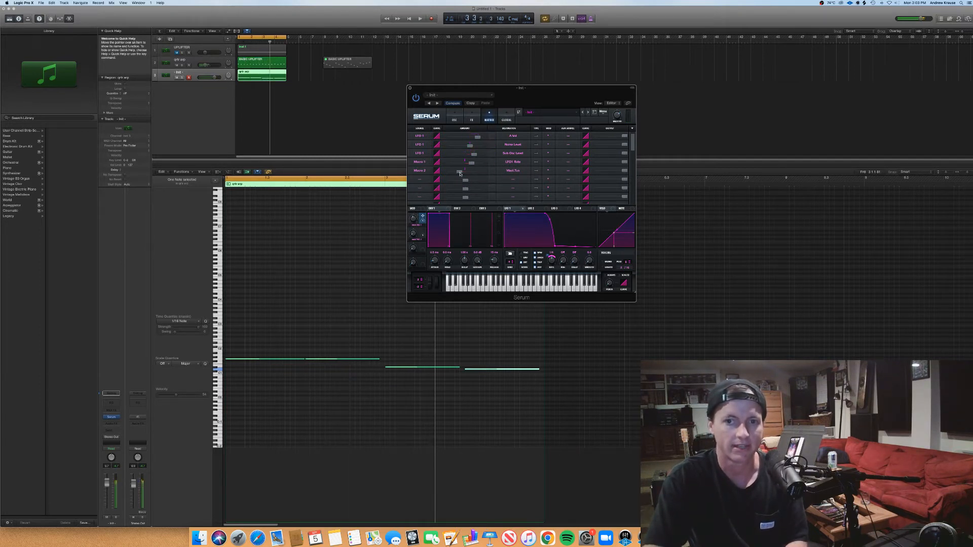
{"action": "key", "text": "space"}
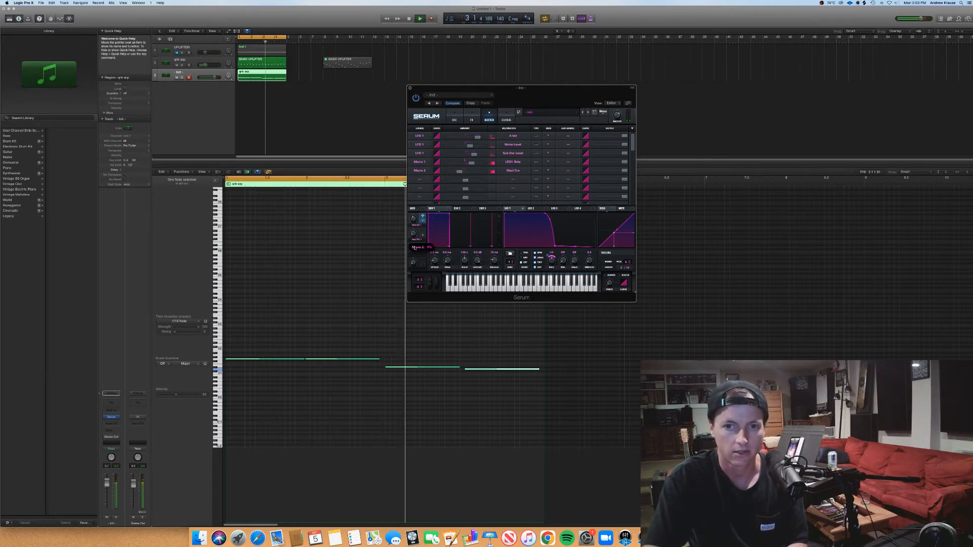
{"action": "left_click_drag", "start_coordinate": [460, 172], "coordinate": [474, 173]}
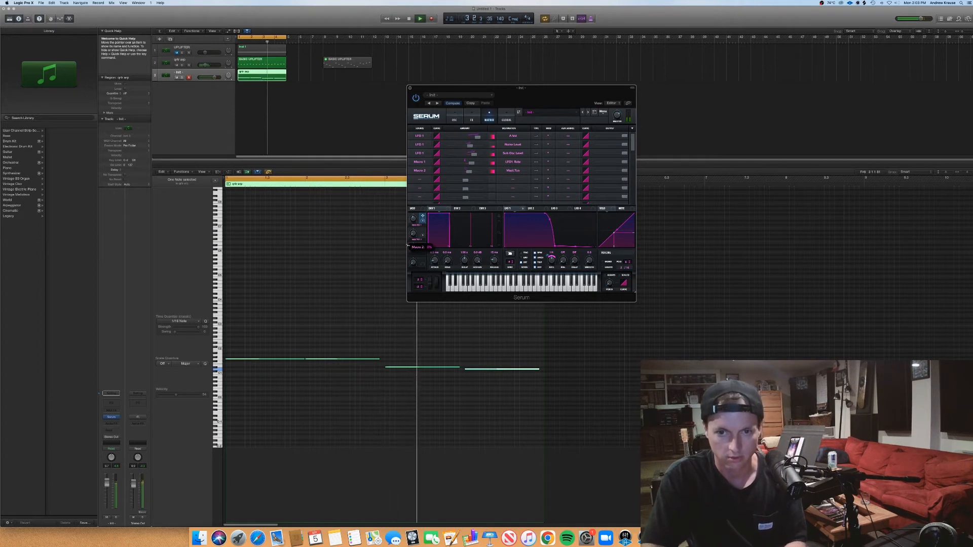
{"action": "left_click_drag", "start_coordinate": [415, 215], "coordinate": [408, 197]}
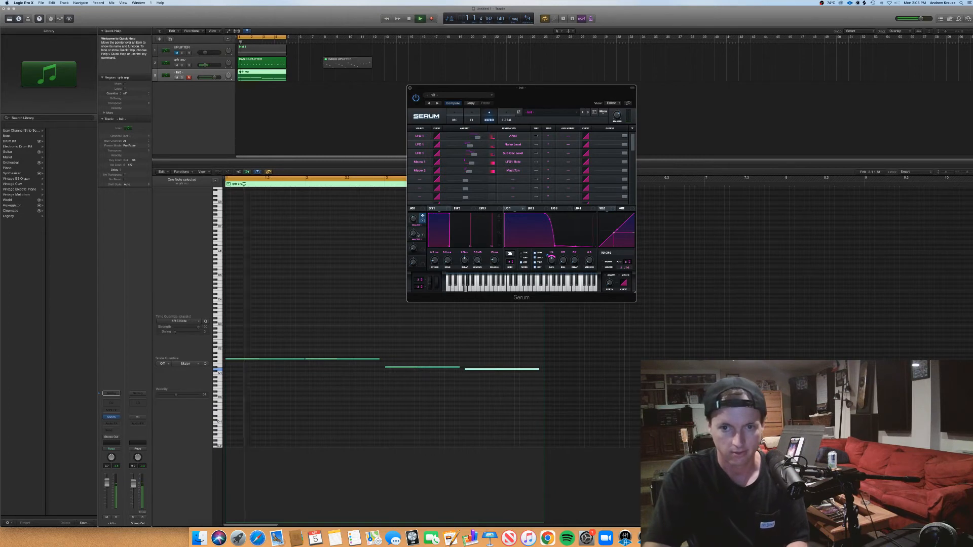
{"action": "key", "text": "space"}
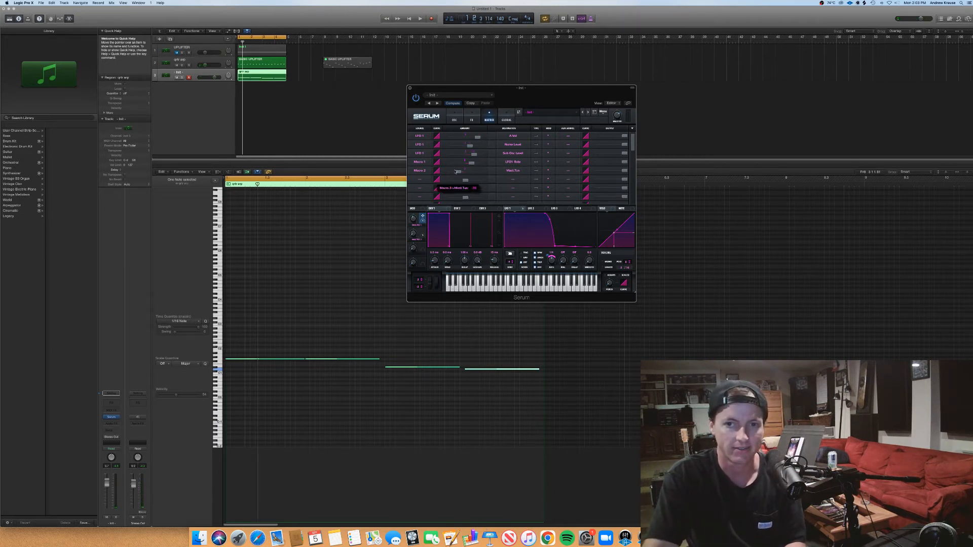
- Try a slightly weaker negative Macro 2 to master tune amount and sweep Macro 2 during playback
{"action": "key", "text": "space"}
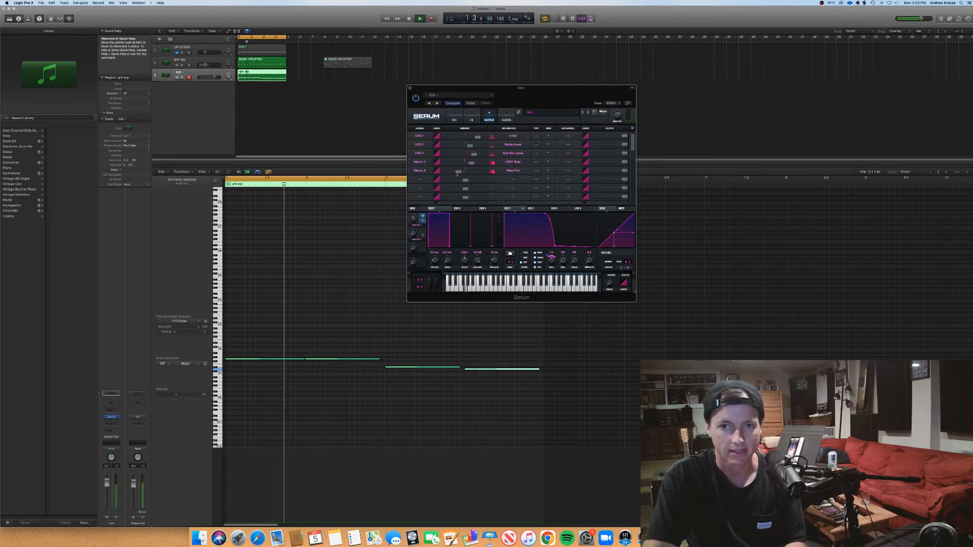
{"action": "mouse_move", "coordinate": [456, 172]}
{"action": "left_mouse_down"}
{"action": "mouse_move", "coordinate": [489, 174]}
{"action": "mouse_move", "coordinate": [460, 176]}
{"action": "left_mouse_up"}
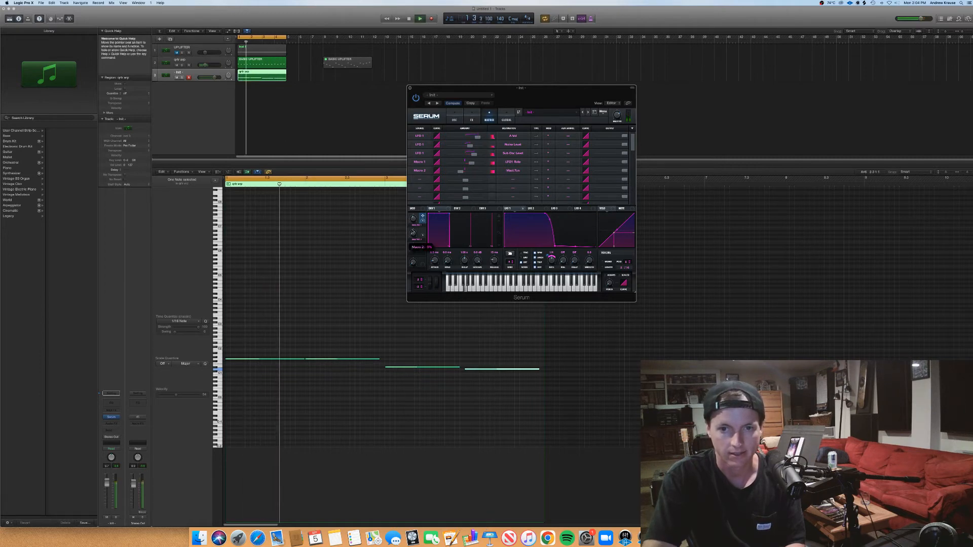
{"action": "left_click_drag", "start_coordinate": [413, 235], "coordinate": [406, 206]}
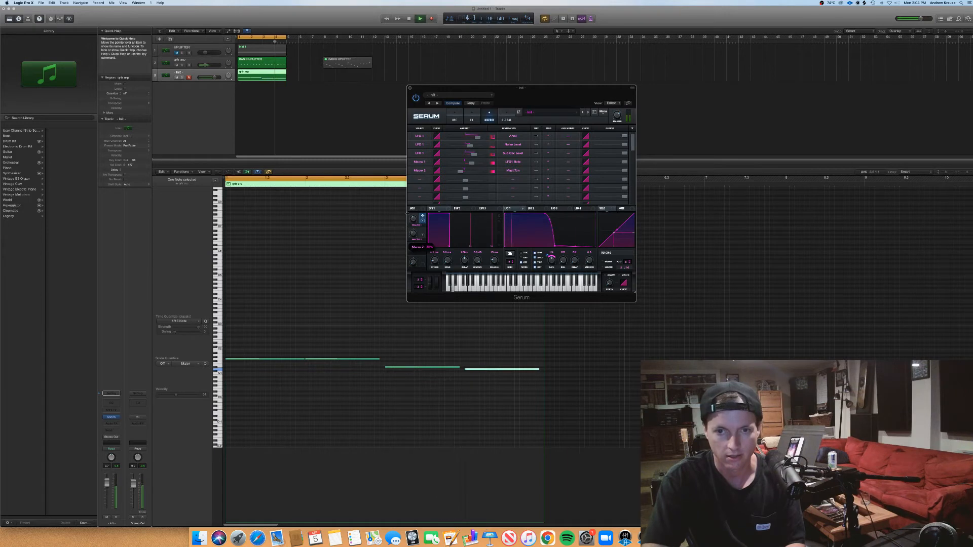
{"action": "key", "text": "space"}
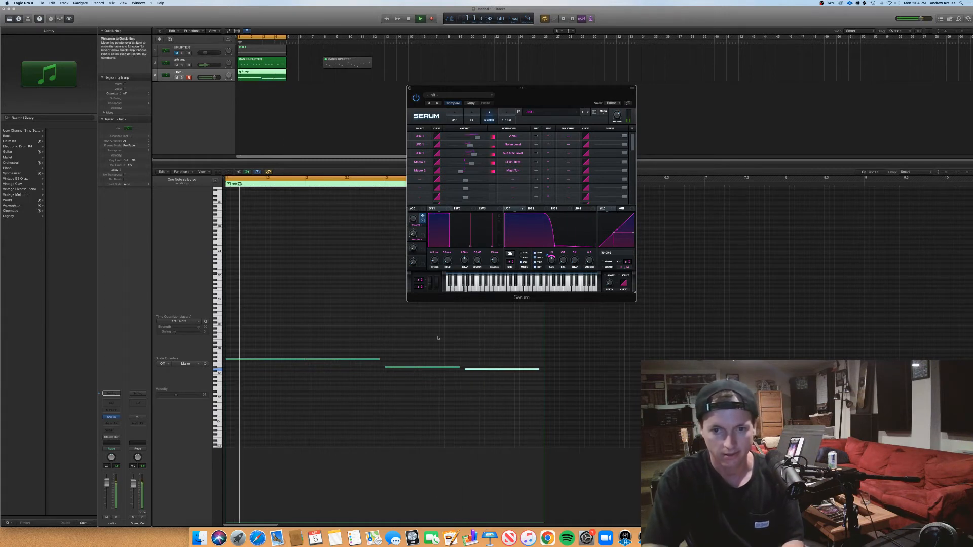
- Move all four bass notes up one octave and sweep Macro 2 up and down during looped playback
{"action": "key", "text": "super+a"}
{"action": "left_click_drag", "start_coordinate": [234, 361], "coordinate": [238, 338]}
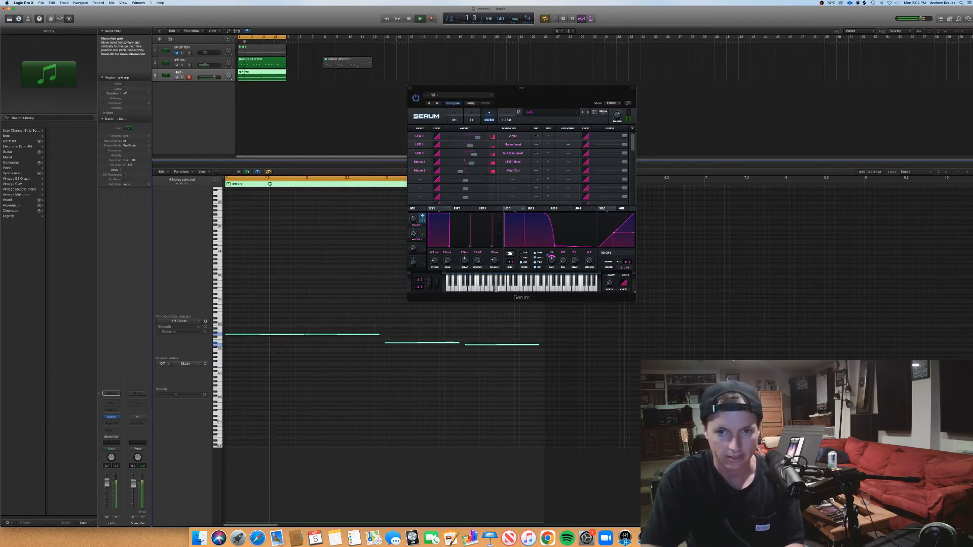
{"action": "left_click_drag", "start_coordinate": [413, 233], "coordinate": [413, 207]}
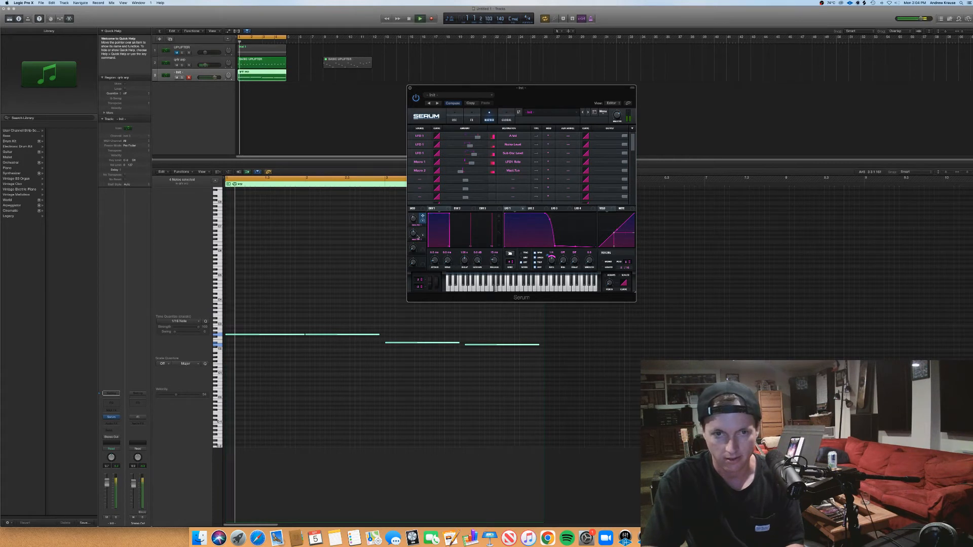
{"action": "mouse_move", "coordinate": [414, 234]}
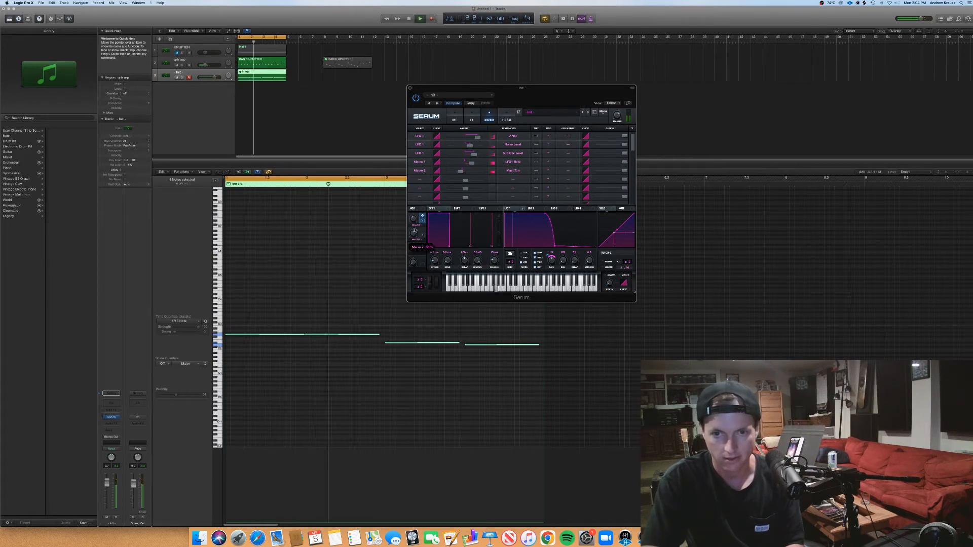
{"action": "left_click_drag", "start_coordinate": [413, 234], "coordinate": [412, 256]}
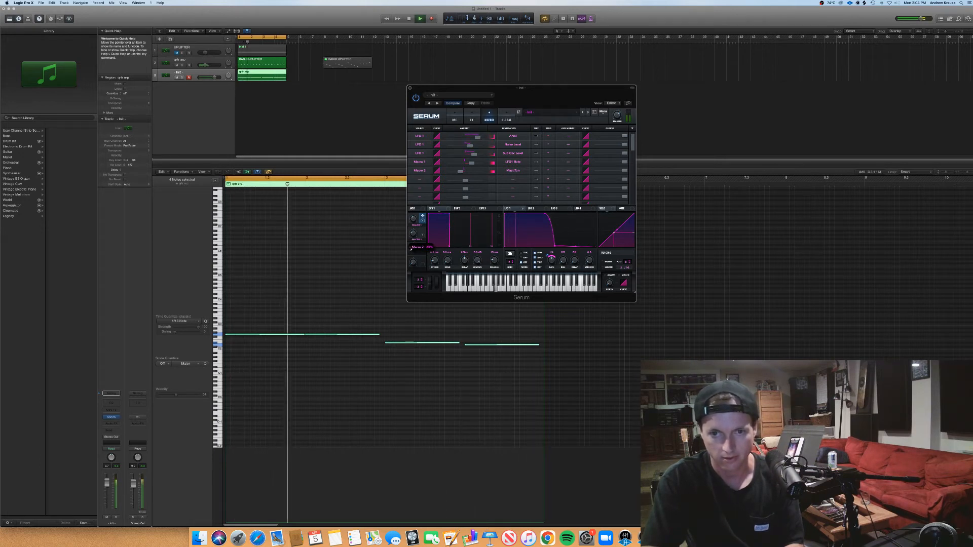
- Change the Macro 2 to master tune amount to a positive value and audition the pitch bend on the looped notes
{"action": "key", "text": "space"}
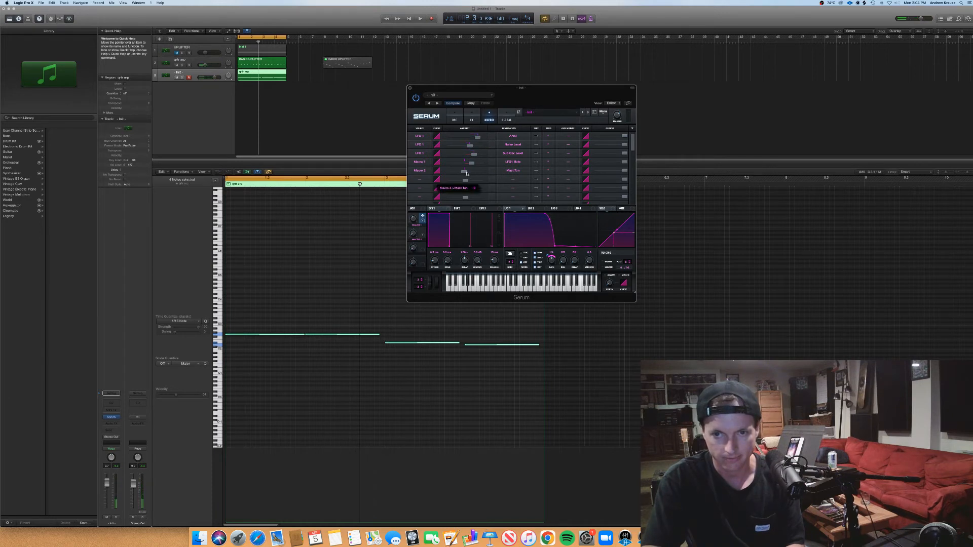
{"action": "key", "text": "space"}
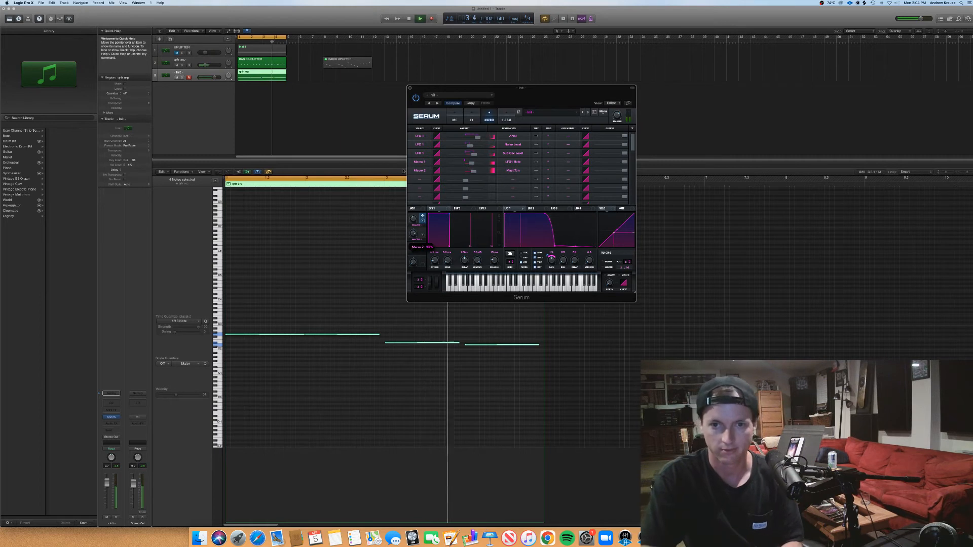
{"action": "key", "text": "space"}
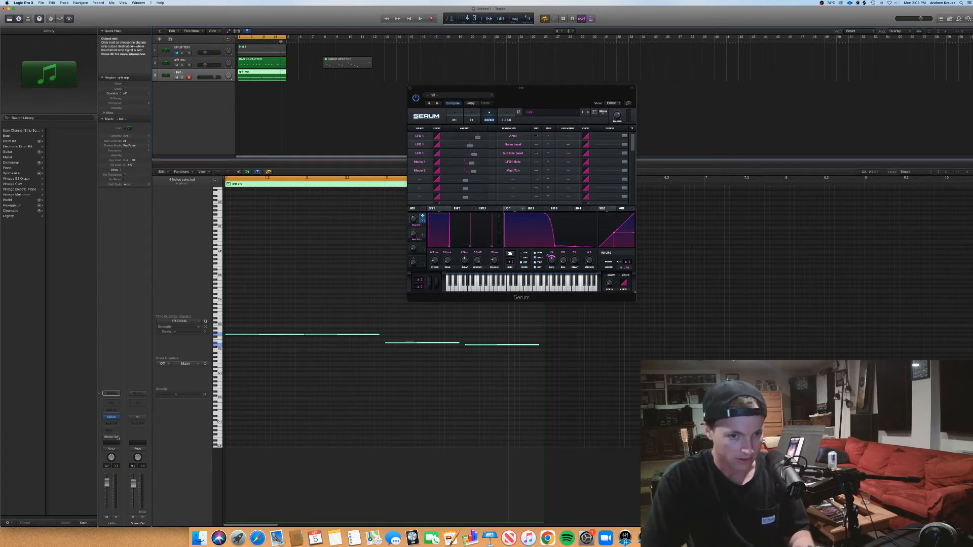
- Perform Macro 2 sweeps over the looped bass in Touch automation mode, and return the track to Read mode
{"action": "left_click", "coordinate": [111, 449]}
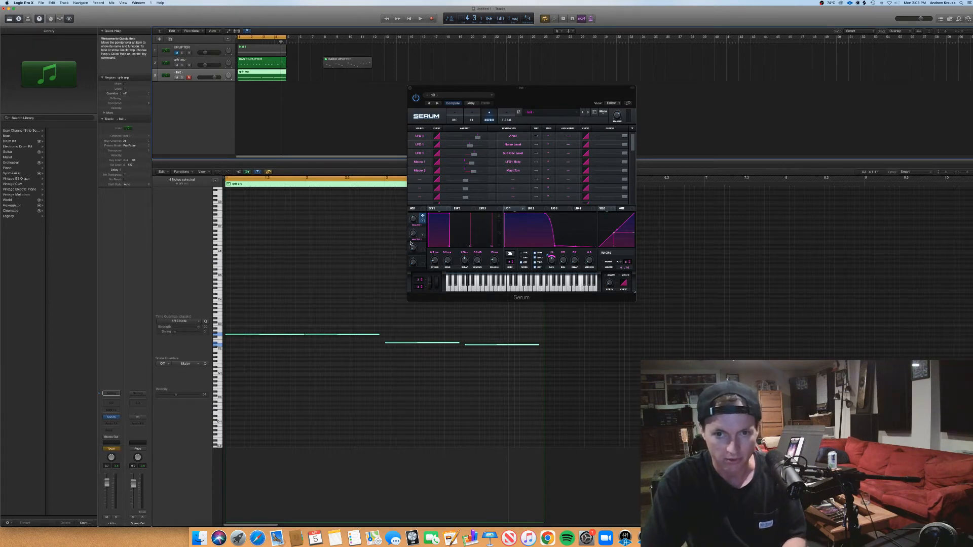
{"action": "key", "text": "space"}
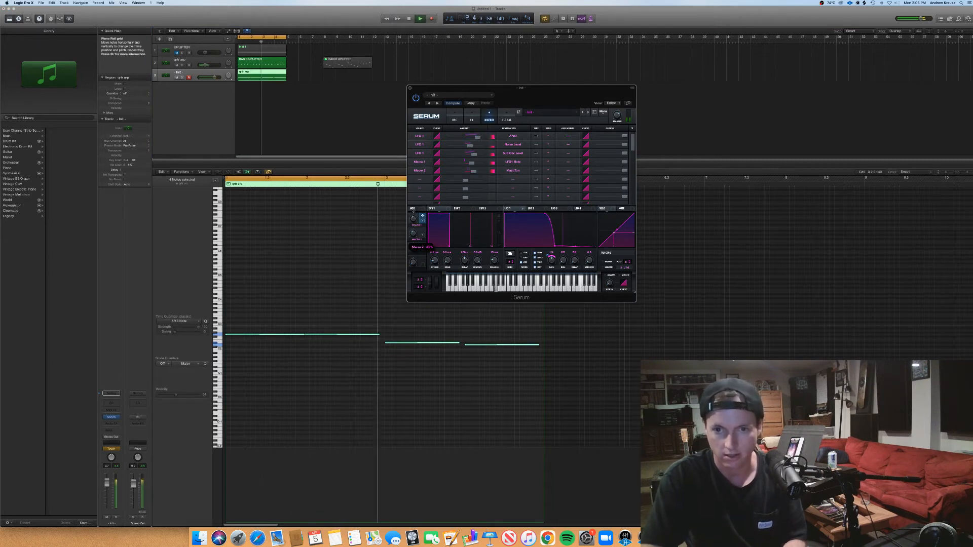
{"action": "mouse_move", "coordinate": [413, 212]}
{"action": "left_mouse_down"}
{"action": "mouse_move", "coordinate": [414, 198]}
{"action": "mouse_move", "coordinate": [415, 219]}
{"action": "left_mouse_up"}
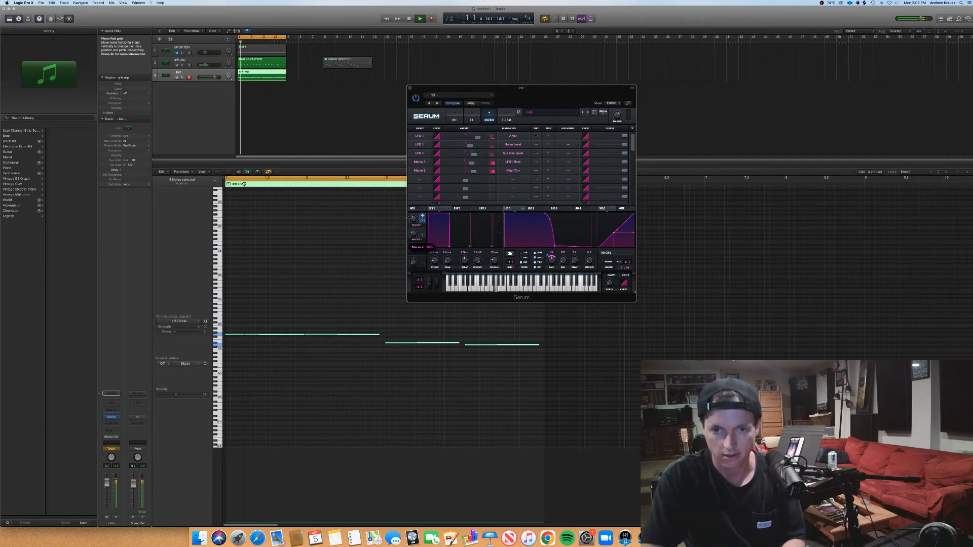
{"action": "key", "text": "space"}
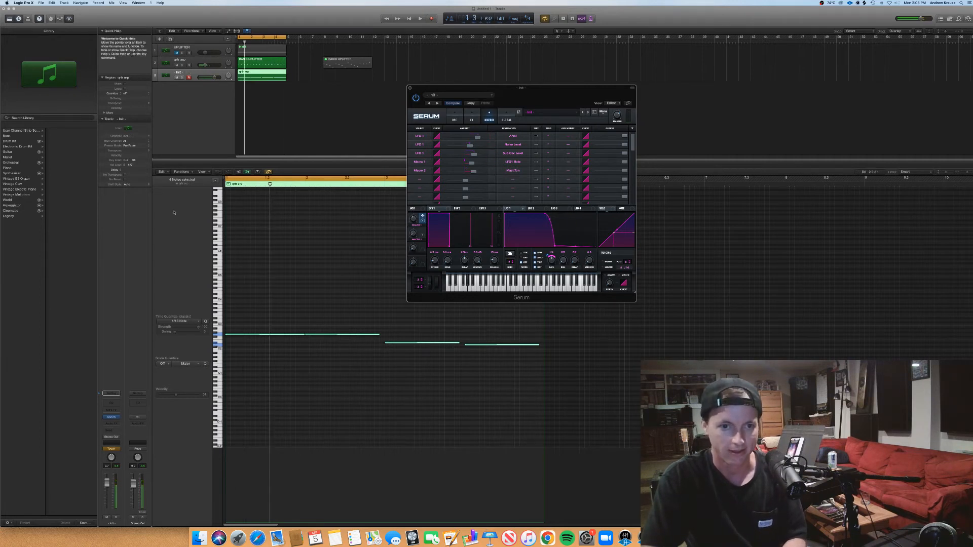
{"action": "left_click", "coordinate": [112, 449]}
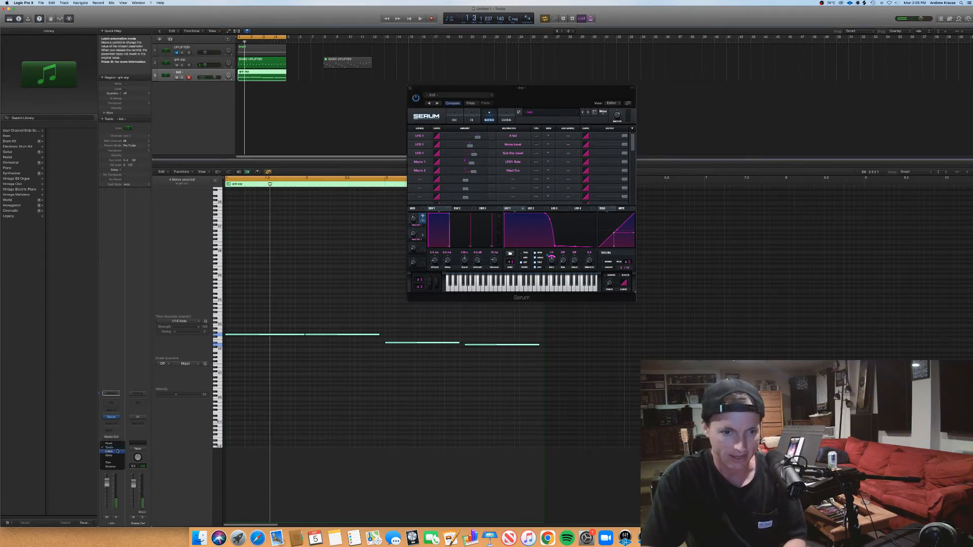
{"action": "left_click", "coordinate": [259, 131]}
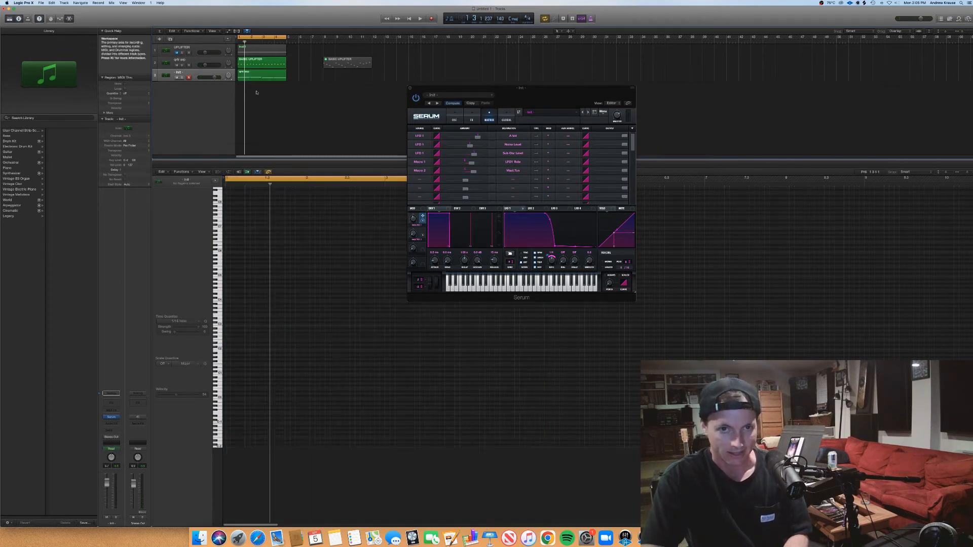
- Bounce the MIDI bass region in place to a new audio track, muting the source region
{"action": "left_click", "coordinate": [258, 77]}
{"action": "key", "text": "ctrl+b"}
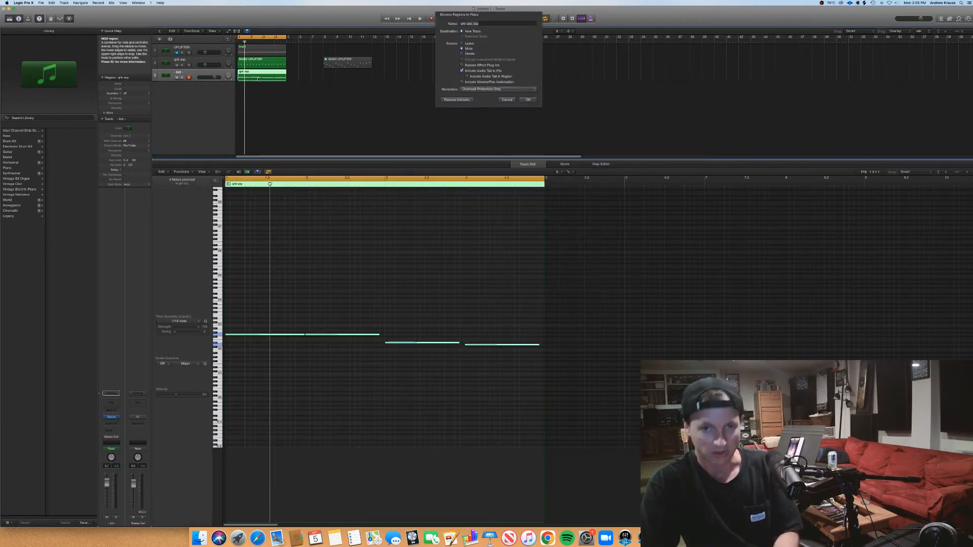
{"action": "key", "text": "Return"}
- Solo the bounced bass track and adjust its volume during looped playback
{"action": "left_click", "coordinate": [256, 91]}
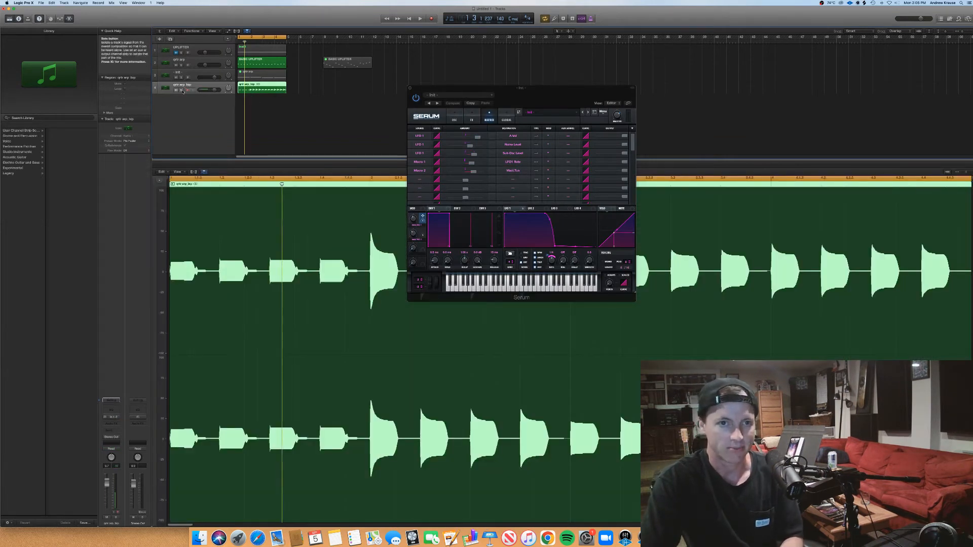
{"action": "key", "text": "s"}
{"action": "key", "text": "space"}
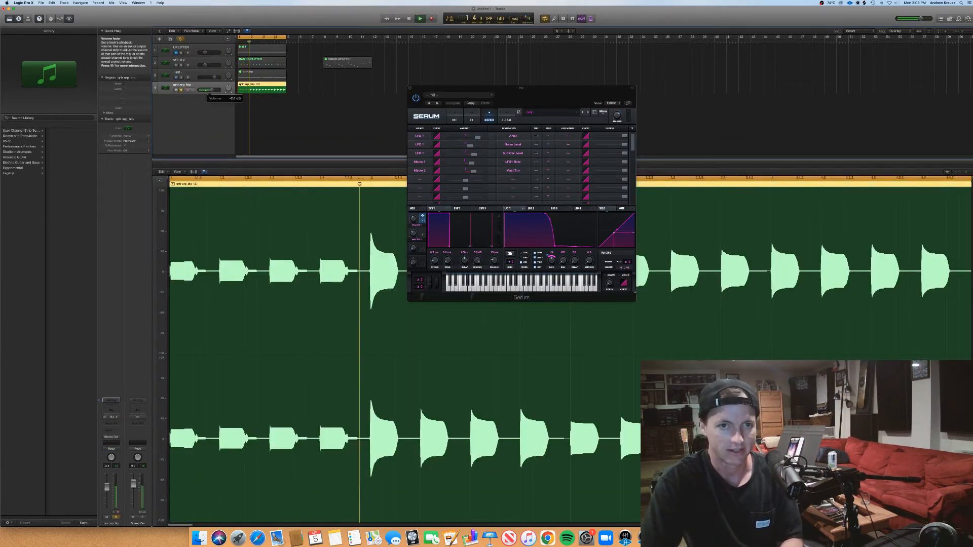
{"action": "left_click_drag", "start_coordinate": [209, 89], "coordinate": [211, 91]}
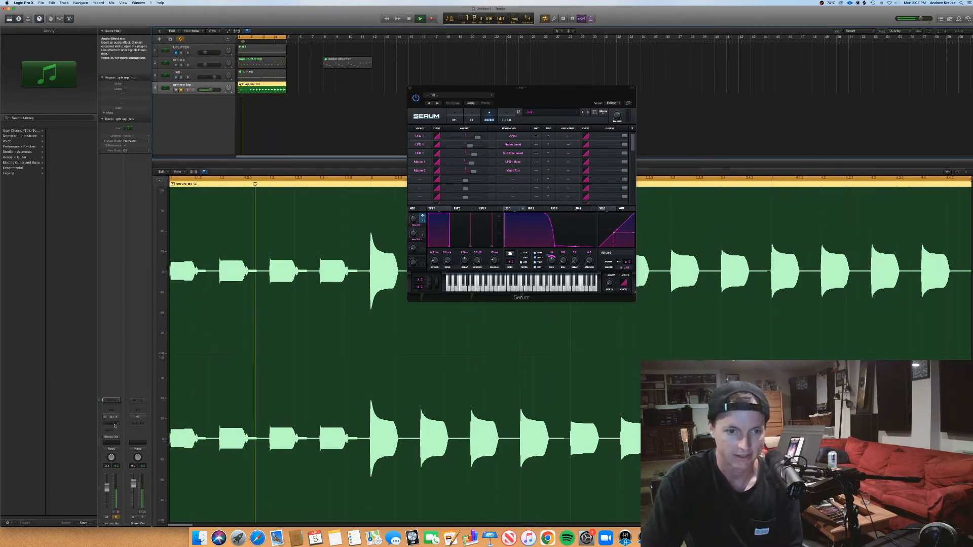
- Insert the Amp Designer effect on the bounced bass track
{"action": "left_click", "coordinate": [114, 425]}
{"action": "mouse_move", "coordinate": [124, 429]}
{"action": "mouse_move", "coordinate": [165, 430]}
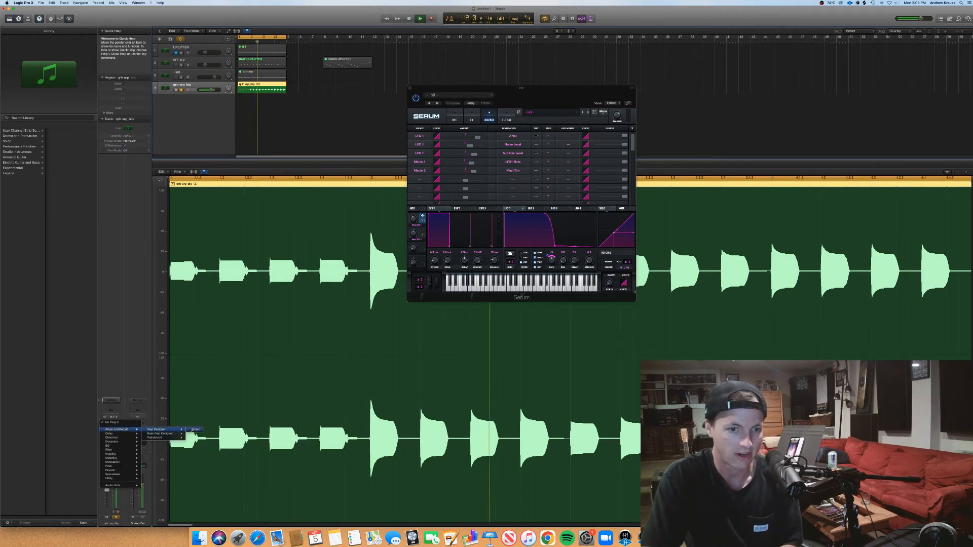
{"action": "left_click", "coordinate": [194, 429]}
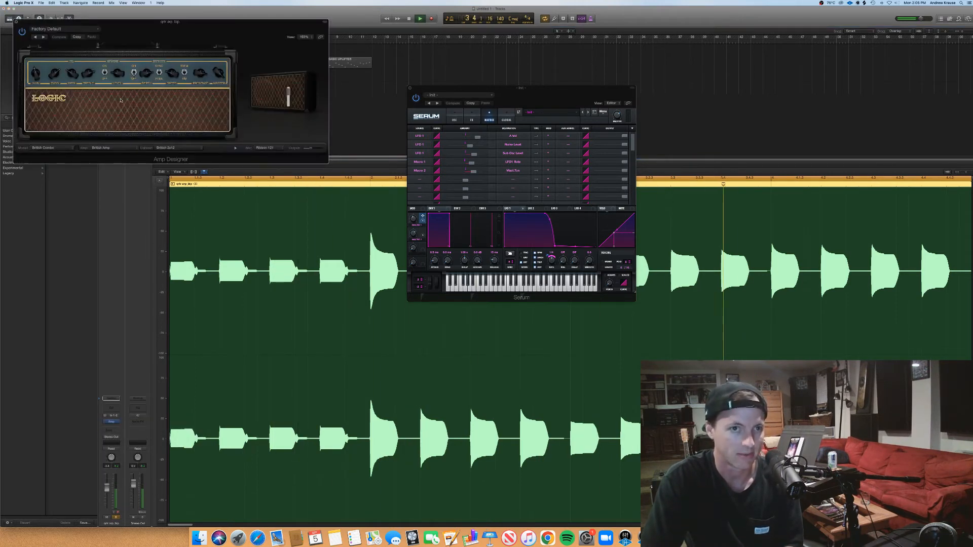
- Audition Amp Designer presets from A-List Clean through Awesome Tweed to Ballad Clean during playback, and close the plug-in window
{"action": "left_click", "coordinate": [44, 37]}
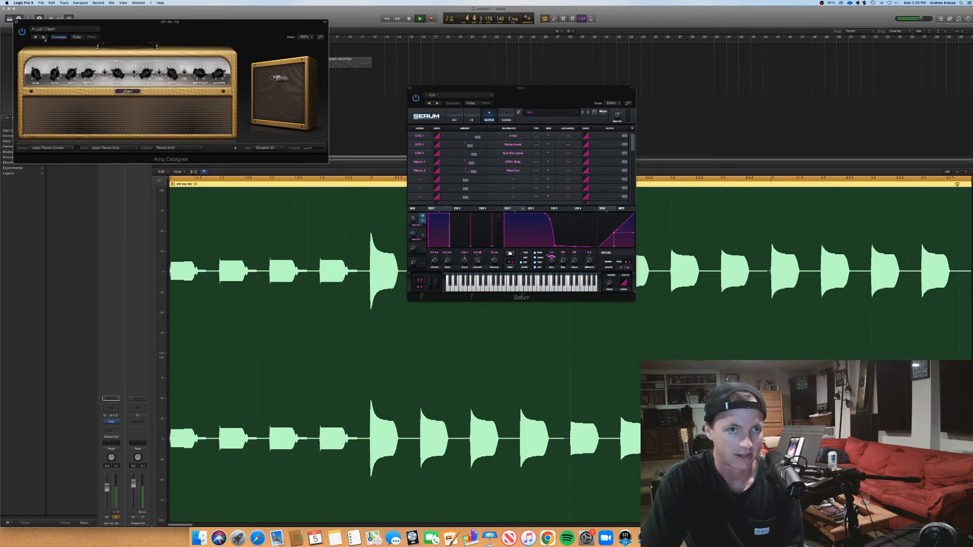
{"action": "left_click", "coordinate": [44, 37]}
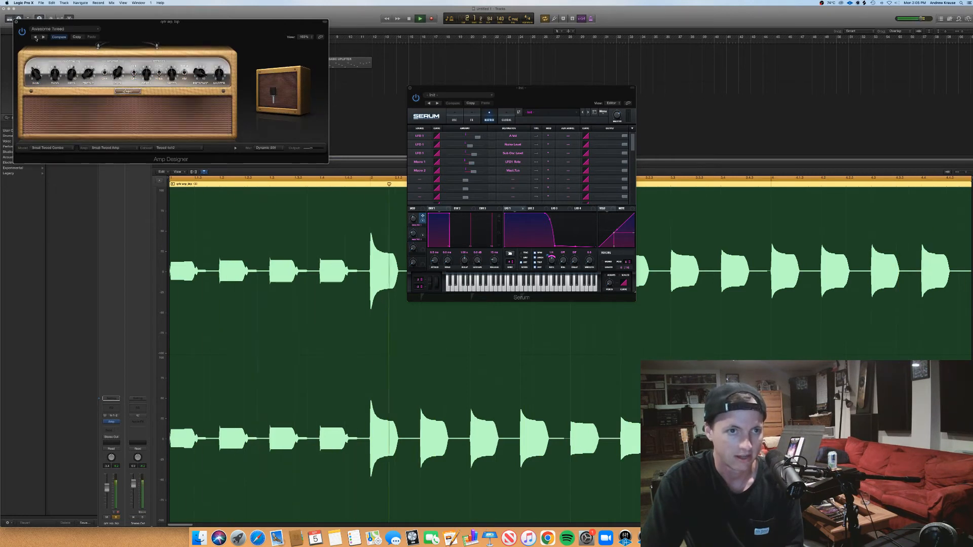
{"action": "left_click", "coordinate": [44, 37]}
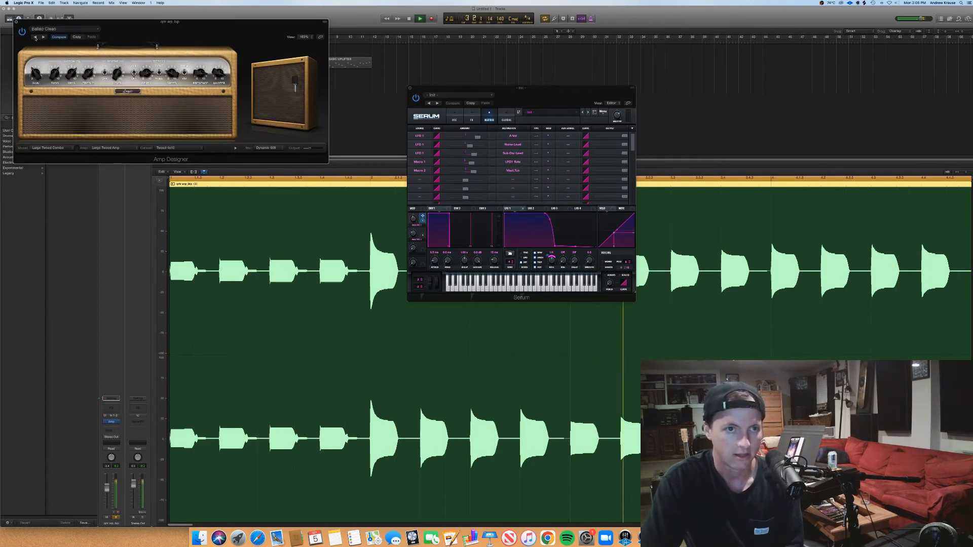
{"action": "left_click", "coordinate": [16, 21]}
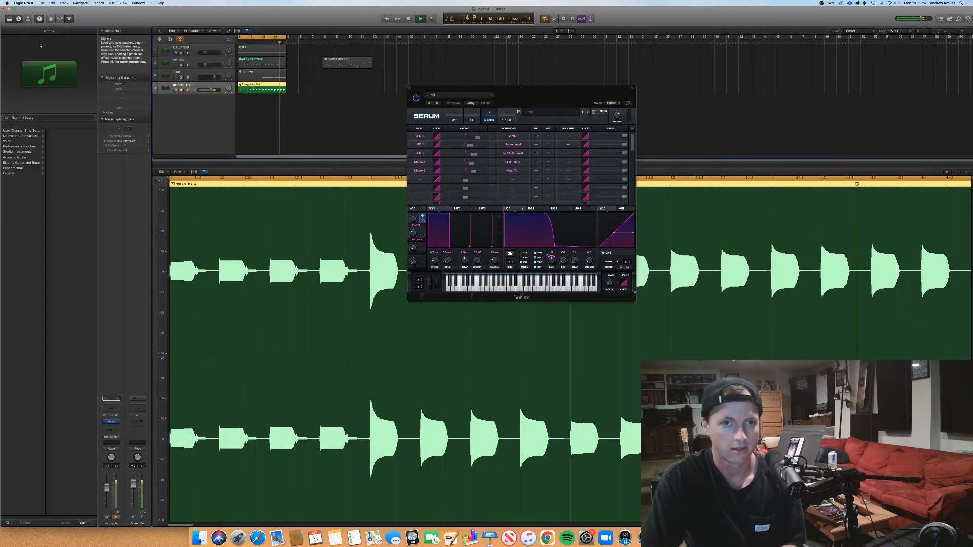
{"action": "left_click", "coordinate": [111, 422]}
{"action": "left_click", "coordinate": [83, 424]}
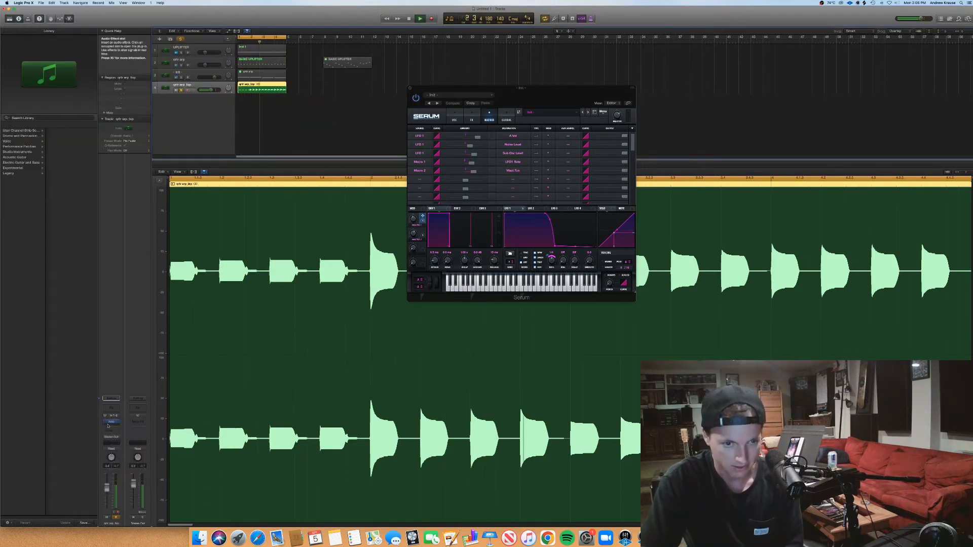
- Add the LFOTool effect after Amp Designer on the bounced bass track
{"action": "left_click", "coordinate": [112, 426]}
{"action": "mouse_move", "coordinate": [114, 488]}
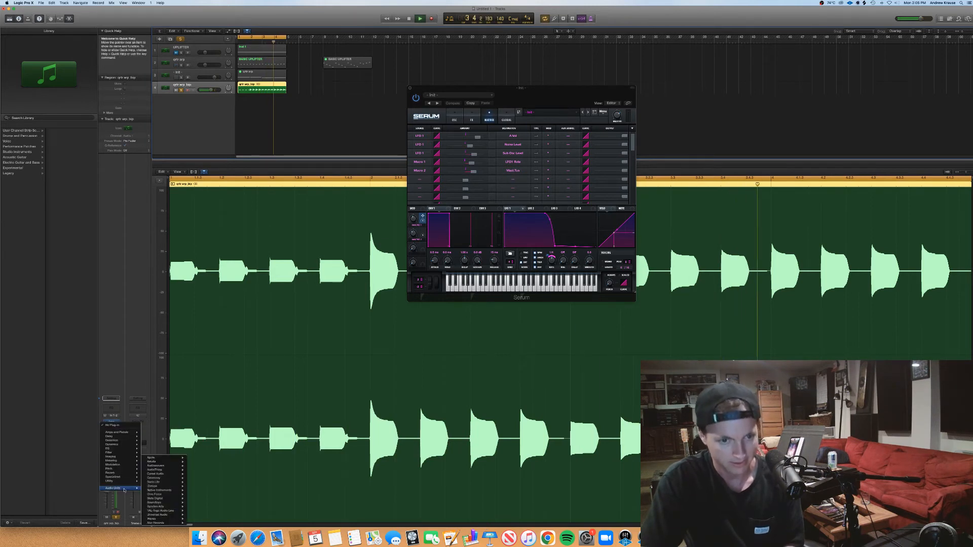
{"action": "mouse_move", "coordinate": [156, 523]}
{"action": "mouse_move", "coordinate": [208, 518]}
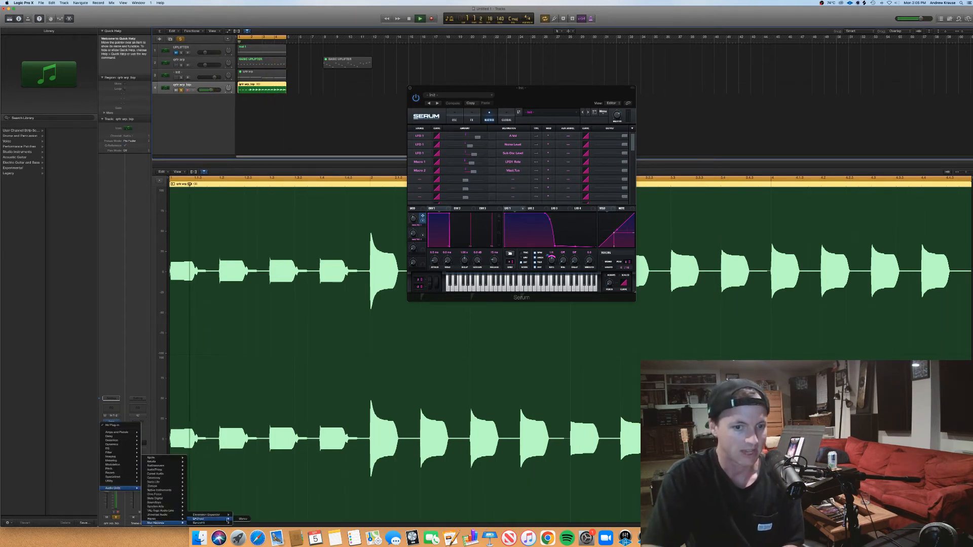
{"action": "left_click", "coordinate": [241, 519]}
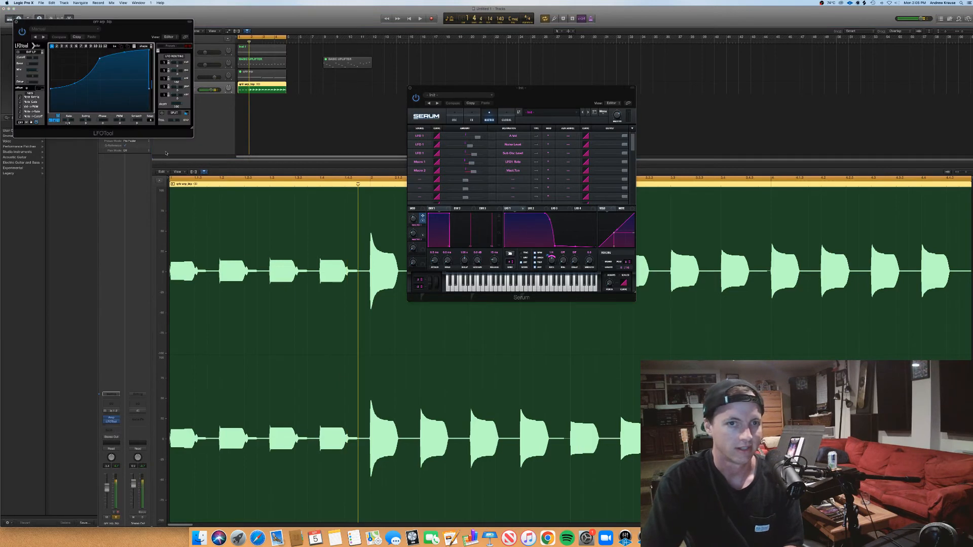
- Shape the LFOTool curve to hold high, fall sharply near the middle and rise steeply at the end, auditioning it during playback
{"action": "left_click_drag", "start_coordinate": [100, 59], "coordinate": [22, 23]}
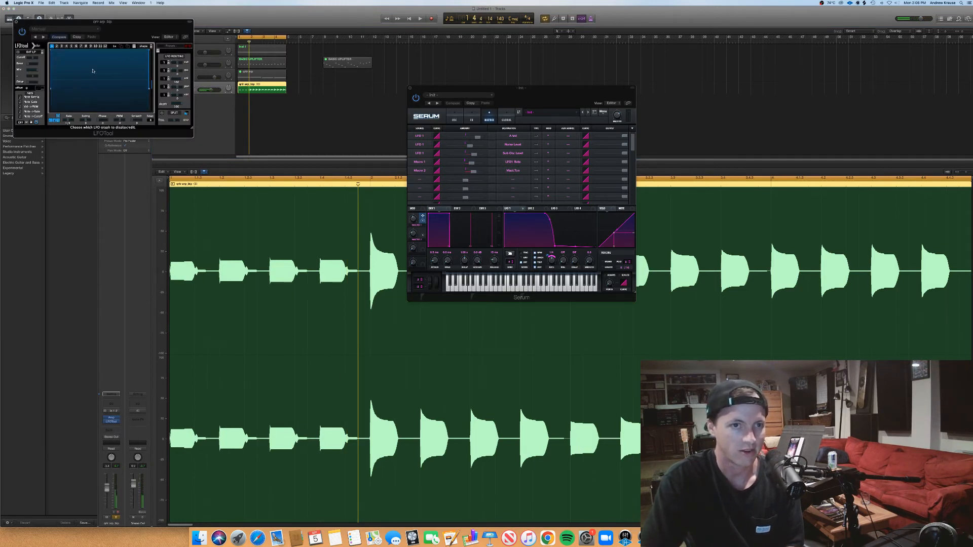
{"action": "left_click_drag", "start_coordinate": [103, 98], "coordinate": [159, 130]}
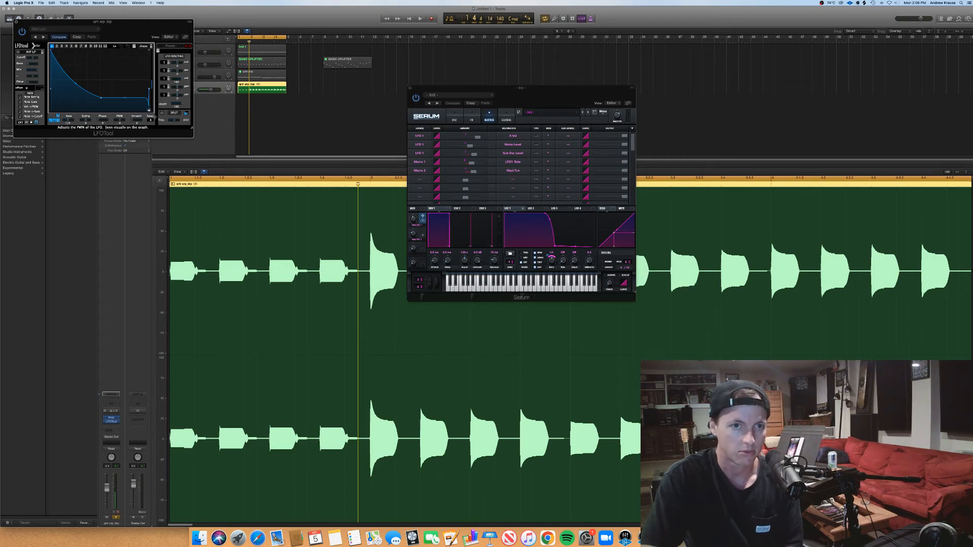
{"action": "left_click_drag", "start_coordinate": [150, 90], "coordinate": [129, 82]}
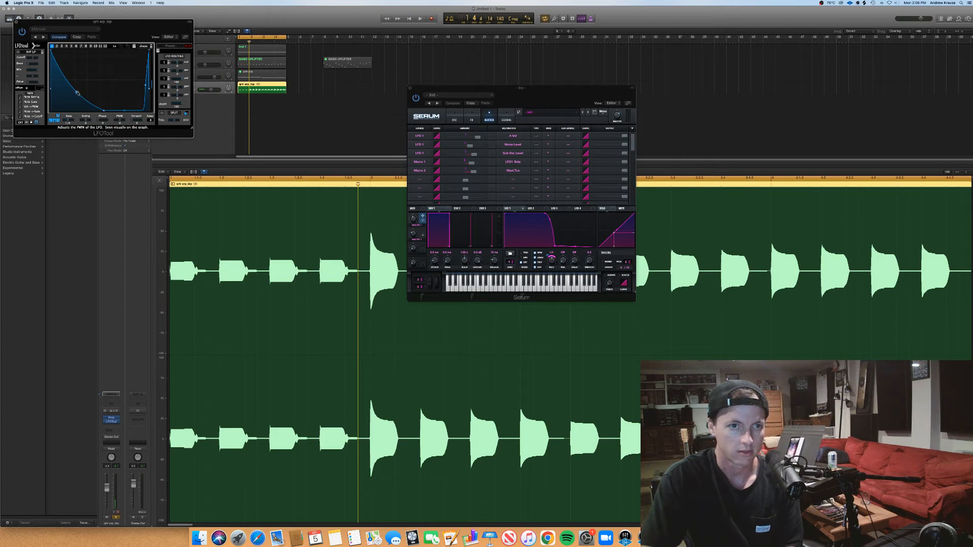
{"action": "left_click_drag", "start_coordinate": [76, 91], "coordinate": [103, 52]}
{"action": "key", "text": "space"}
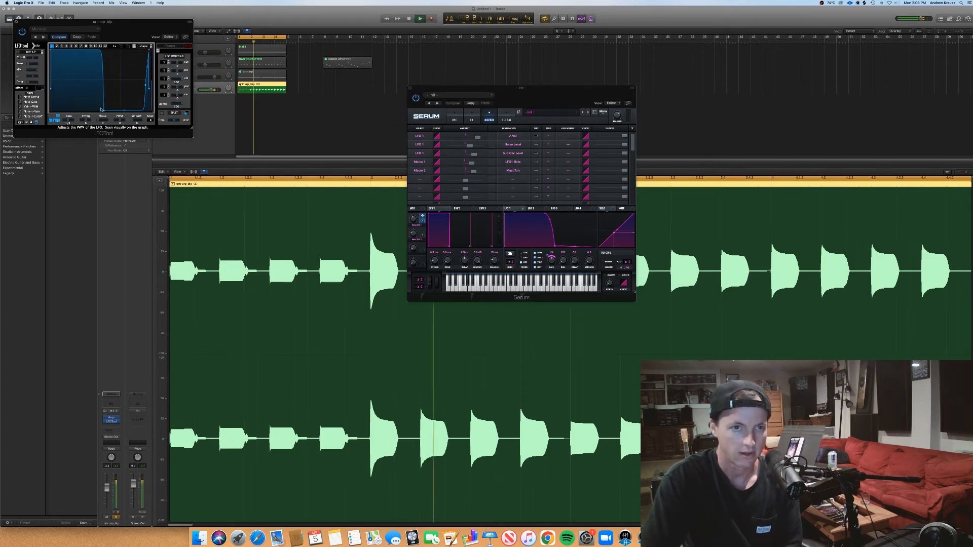
{"action": "left_click_drag", "start_coordinate": [103, 110], "coordinate": [98, 110]}
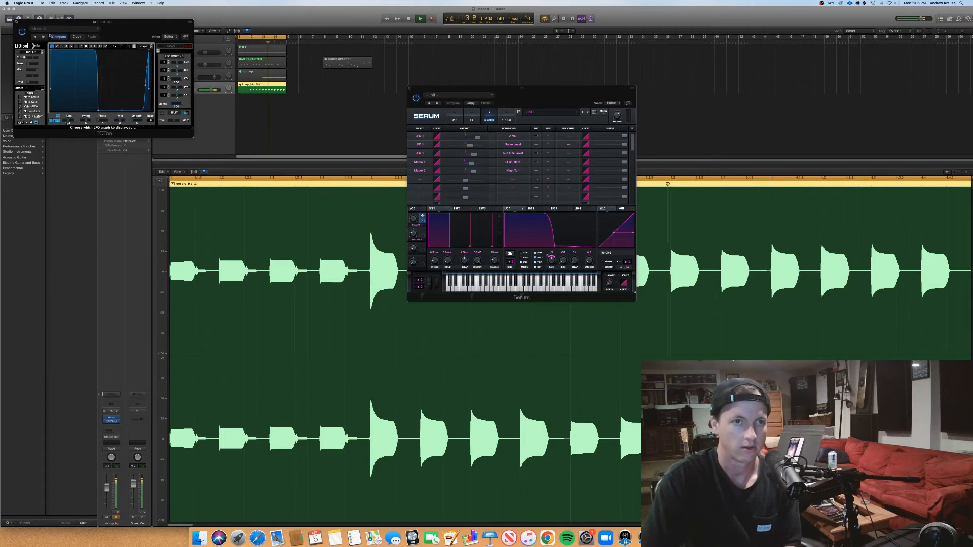
{"action": "left_click", "coordinate": [16, 21]}
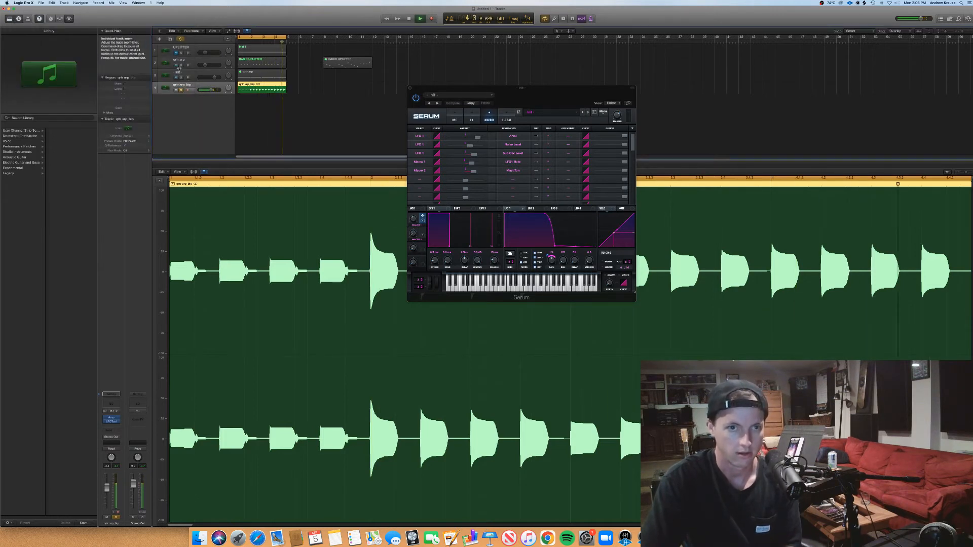
- Select the MIDI bass track, review a Serum parameter in its automation lane, and hide the automation view
{"action": "left_click", "coordinate": [181, 73]}
{"action": "key", "text": "space"}
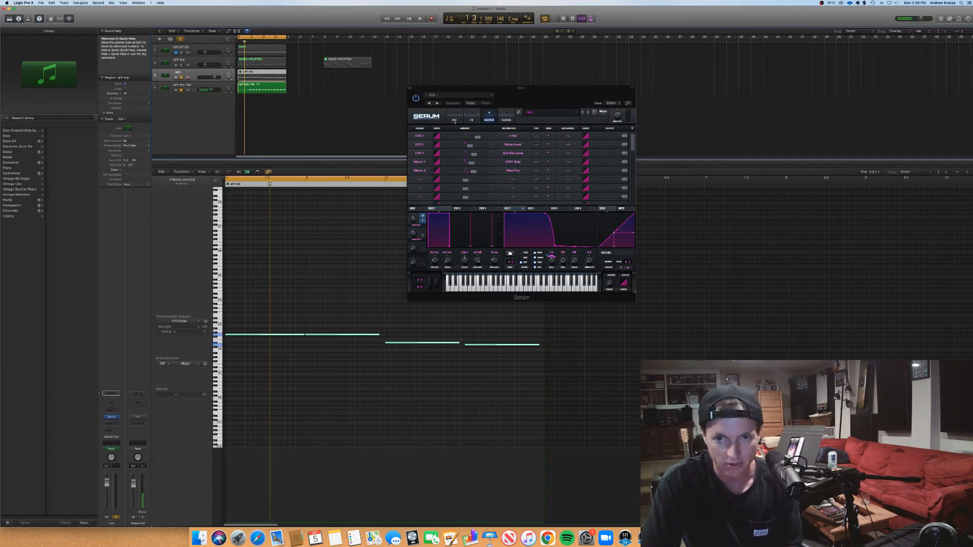
{"action": "left_click", "coordinate": [455, 120]}
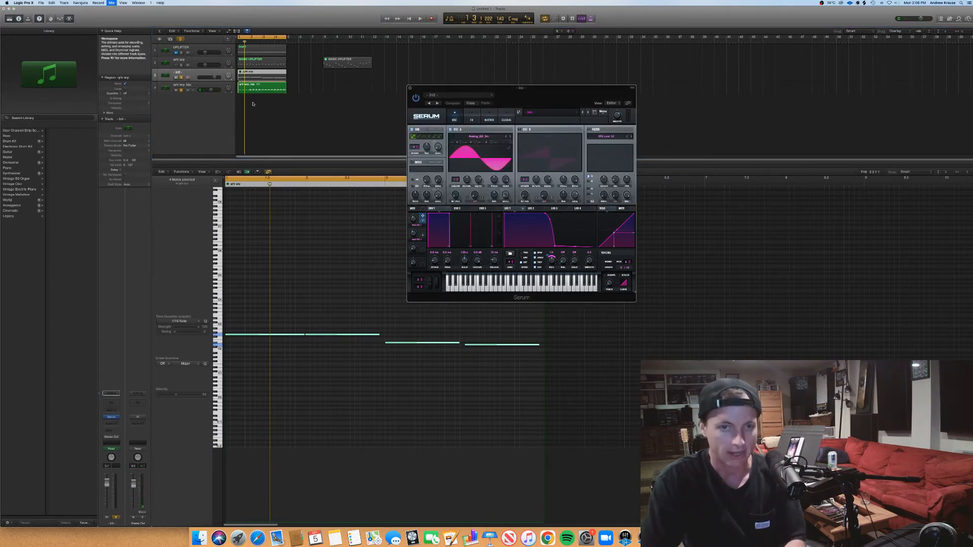
{"action": "key", "text": "a"}
{"action": "left_click", "coordinate": [198, 107]}
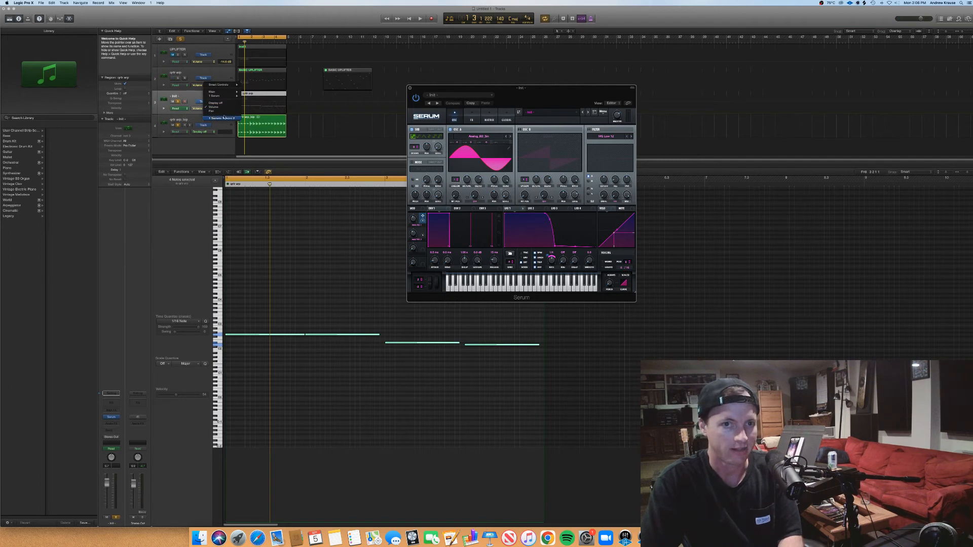
{"action": "left_click", "coordinate": [223, 117]}
{"action": "left_click", "coordinate": [303, 113]}
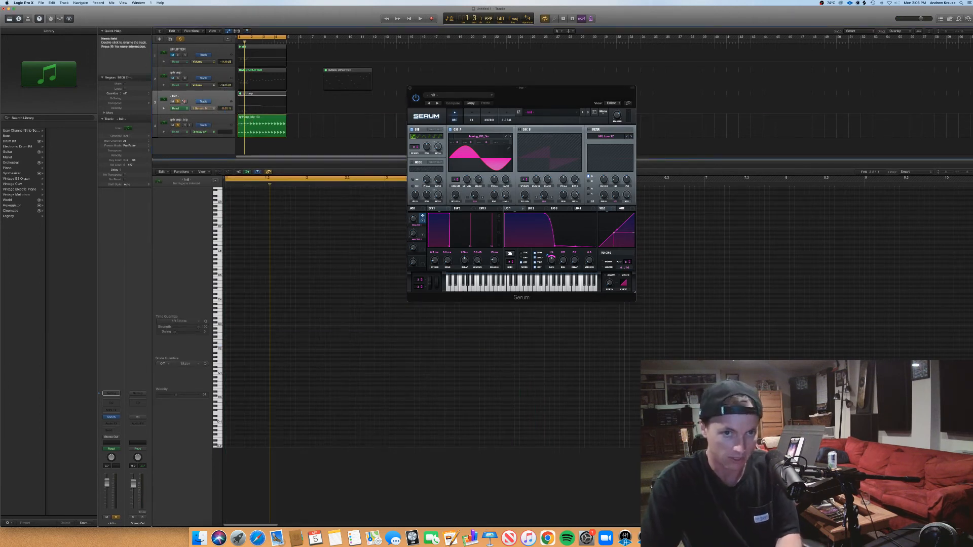
{"action": "key", "text": "a"}
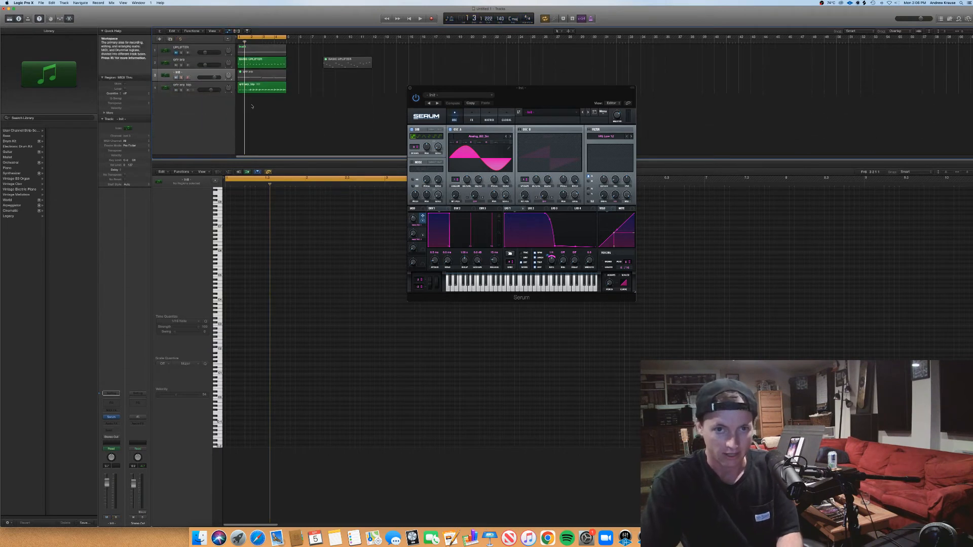
- Unmute the MIDI bass region and balance the arp, bass and bounced bass volumes during looped playback of all layers
{"action": "left_click", "coordinate": [257, 75]}
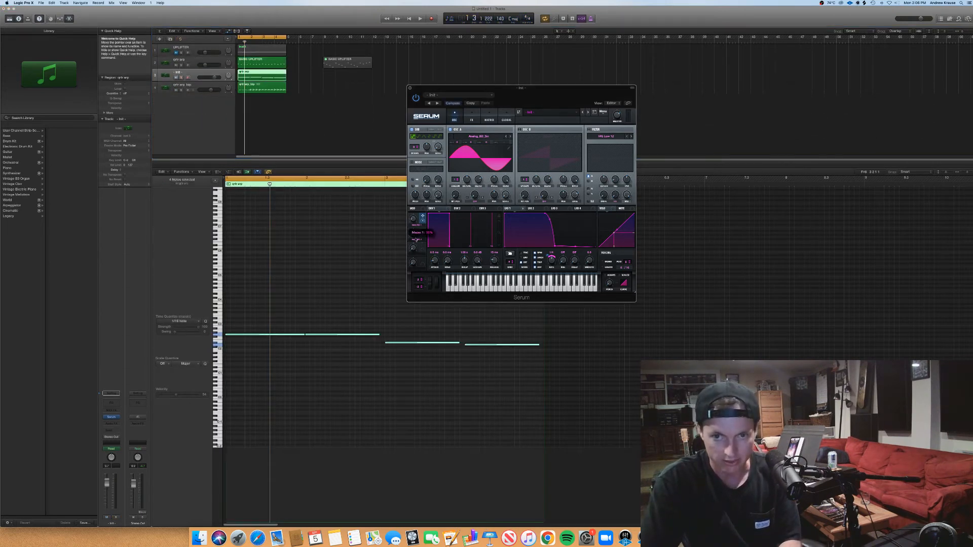
{"action": "key", "text": "space"}
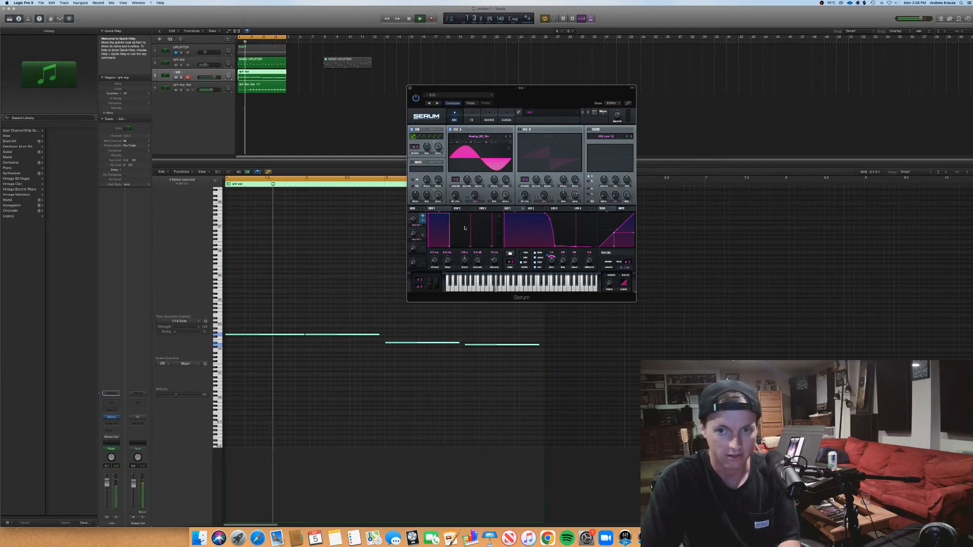
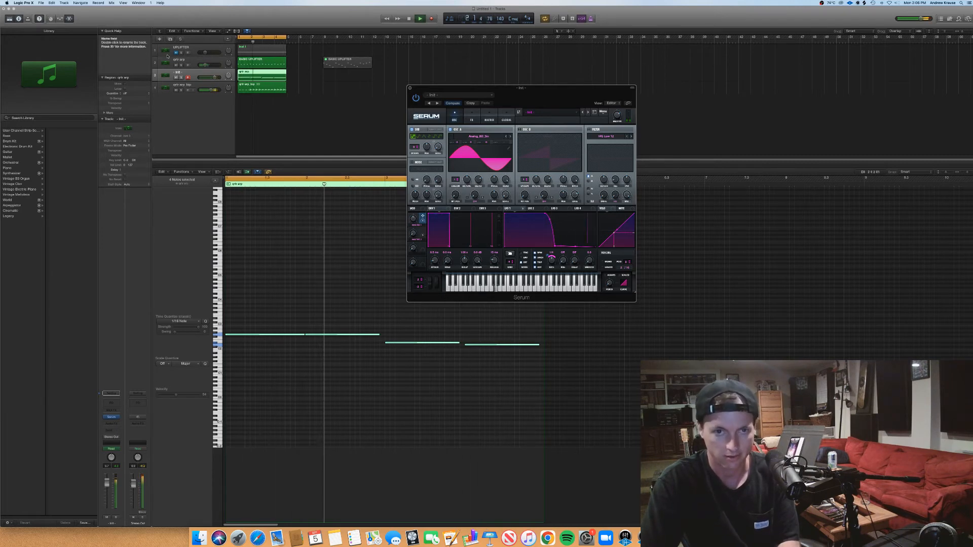
{"action": "left_click_drag", "start_coordinate": [211, 90], "coordinate": [210, 65]}
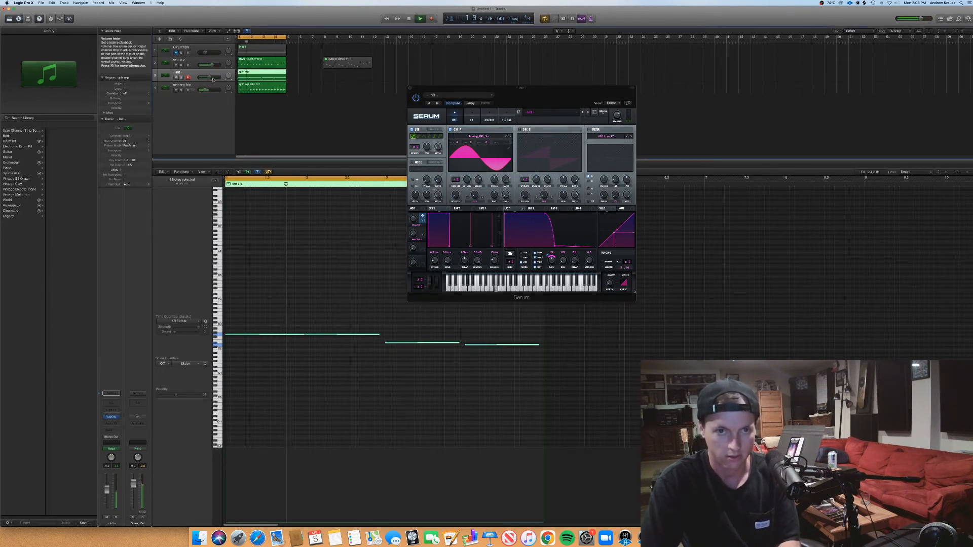
{"action": "left_click", "coordinate": [215, 93]}
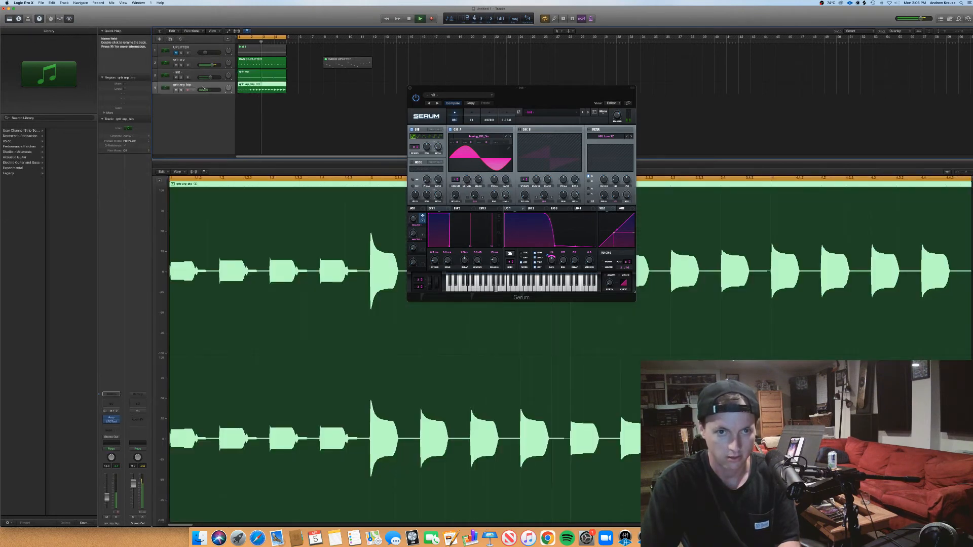
{"action": "left_click_drag", "start_coordinate": [207, 90], "coordinate": [203, 90]}
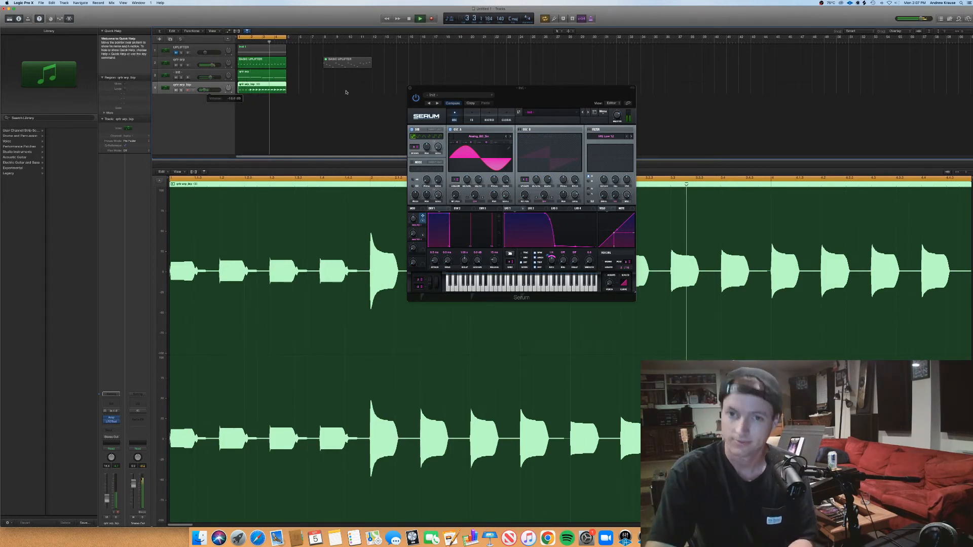
{"action": "left_click", "coordinate": [411, 89]}
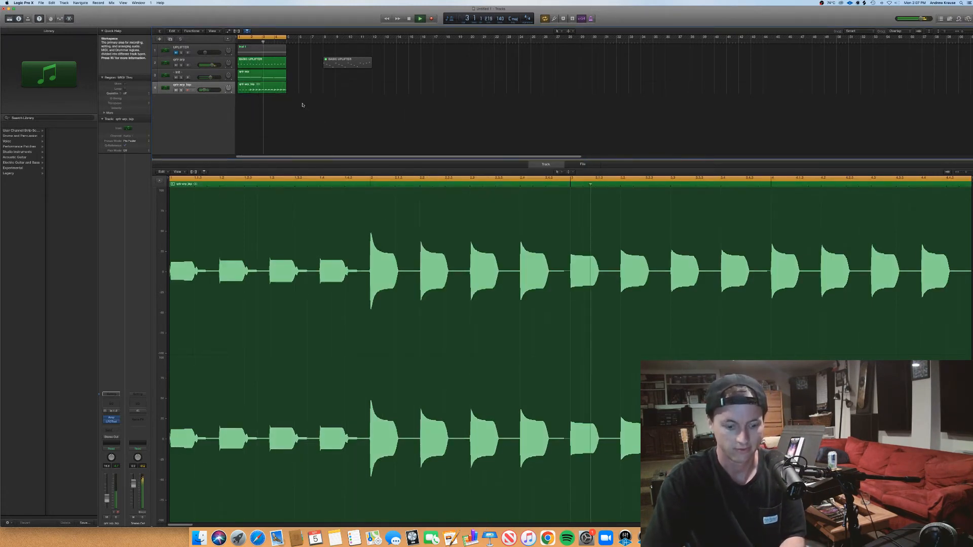
{"action": "key", "text": "space"}
- Duplicate the MIDI bass track with its settings and open Serum on the duplicate
{"action": "left_click", "coordinate": [193, 72]}
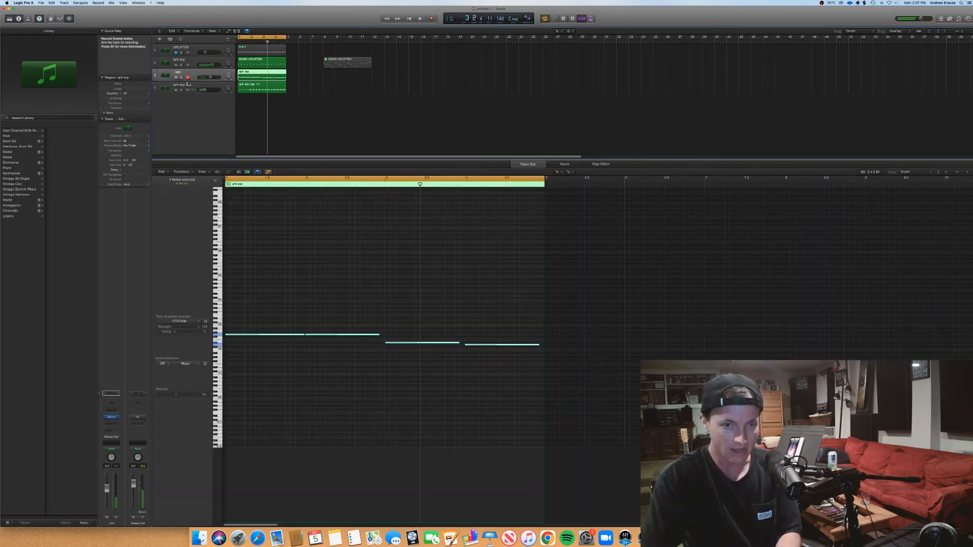
{"action": "key", "text": "super+d"}
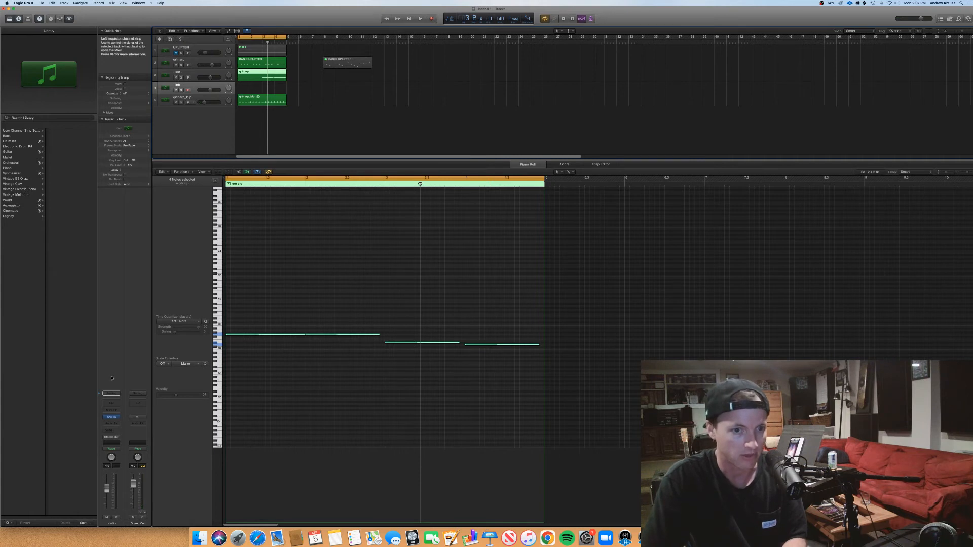
{"action": "left_click", "coordinate": [111, 416]}
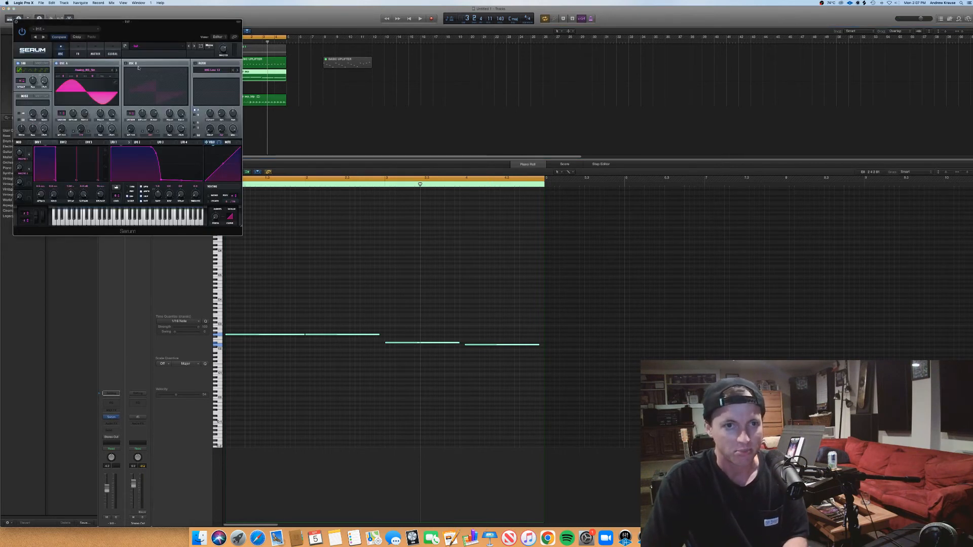
- Move the Serum window clear of the track list and reset the duplicate track's synth to the Init preset
{"action": "left_click_drag", "start_coordinate": [151, 34], "coordinate": [611, 177]}
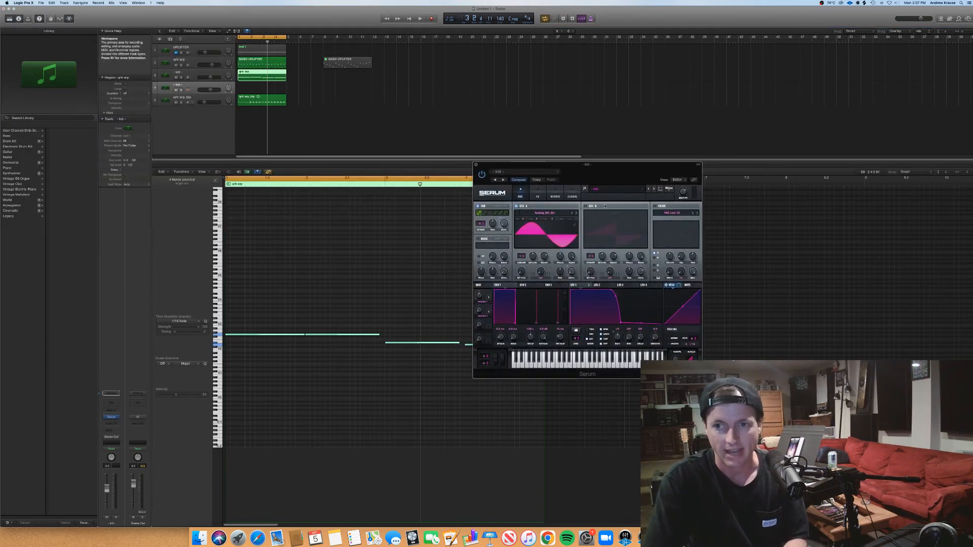
{"action": "left_click", "coordinate": [636, 192]}
{"action": "left_click", "coordinate": [668, 189]}
{"action": "left_click", "coordinate": [668, 189]}
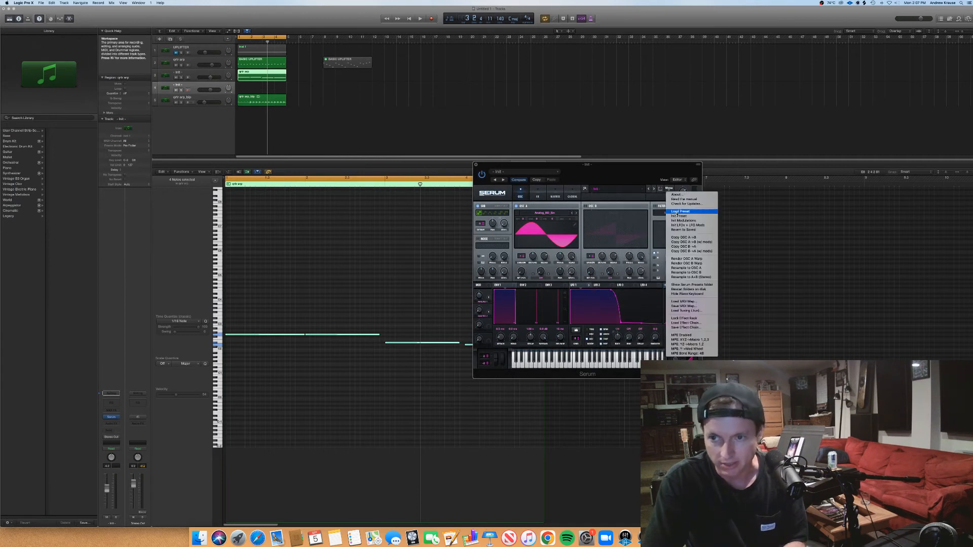
{"action": "left_click", "coordinate": [684, 217]}
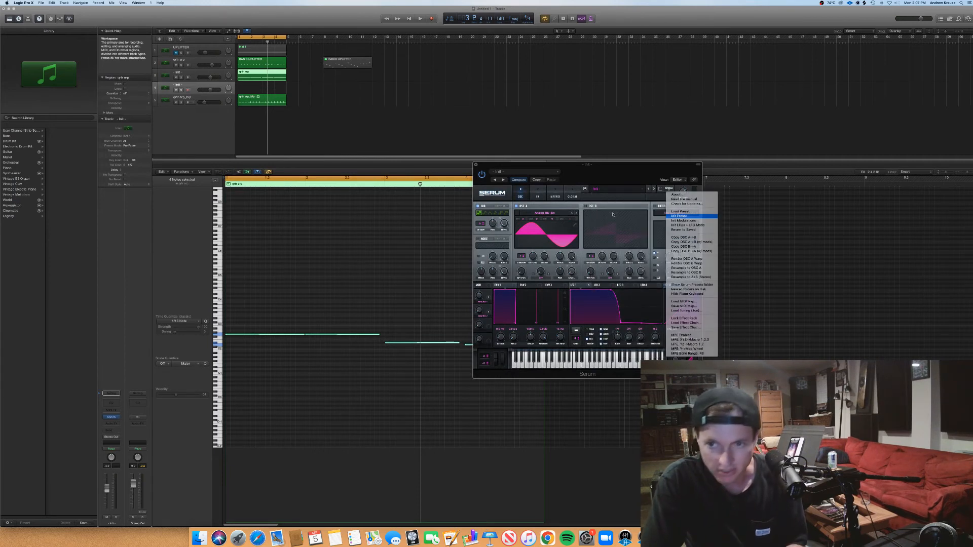
- Split the MIDI bass region and the bounced bass audio region at bar 2, keeping the overlapping notes
{"action": "key", "text": "super+Right"}
{"action": "key", "text": "super+Right"}
{"action": "key", "text": "super+Right"}
{"action": "key", "text": "super+Right"}
{"action": "key", "text": "super+Right"}
{"action": "key", "text": "super+Right"}
{"action": "key", "text": "super+Right"}
{"action": "key", "text": "super+Right"}
{"action": "key", "text": "super+Right"}
{"action": "key", "text": "super+Right"}
{"action": "key", "text": "super+Right"}
{"action": "key", "text": "super+Right"}
{"action": "key", "text": "super+Right"}
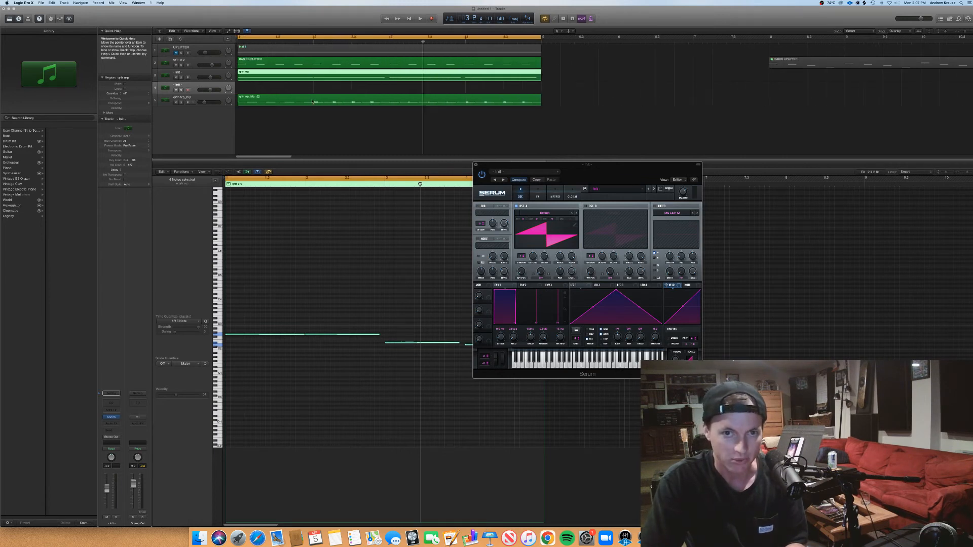
{"action": "left_click", "coordinate": [313, 101]}
{"action": "left_click", "coordinate": [330, 102]}
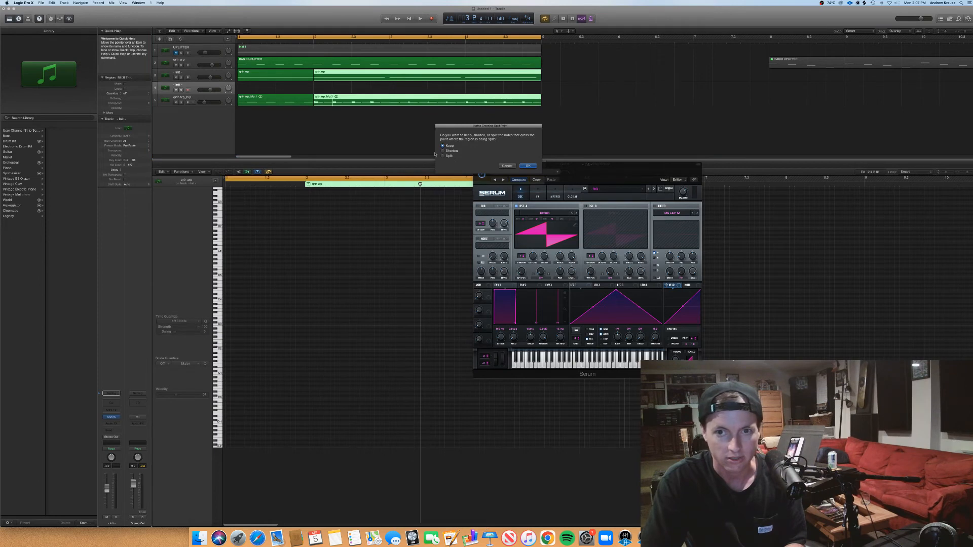
{"action": "left_click", "coordinate": [515, 166]}
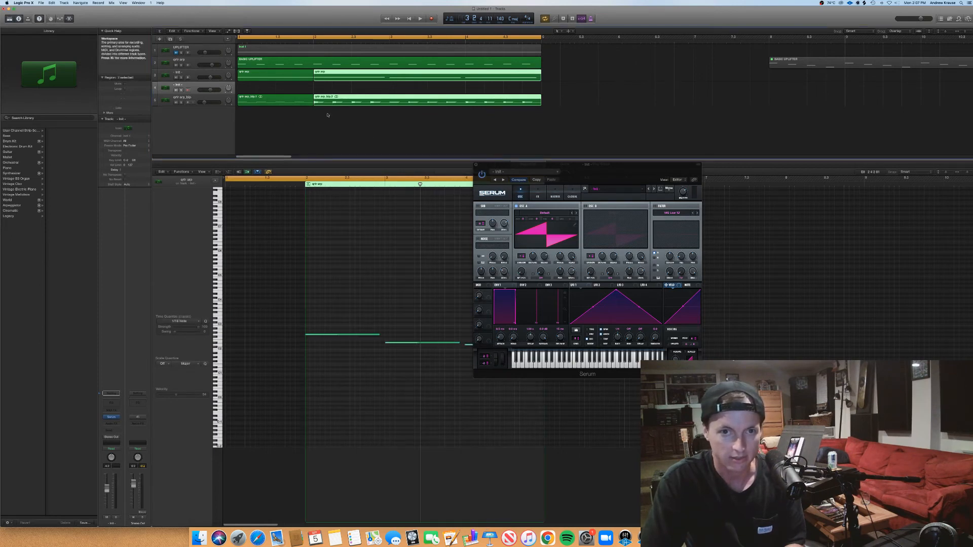
- Split the bounced bass audio again after the first hit of bar 2, then solo its track and audition the slice
{"action": "left_click", "coordinate": [330, 105]}
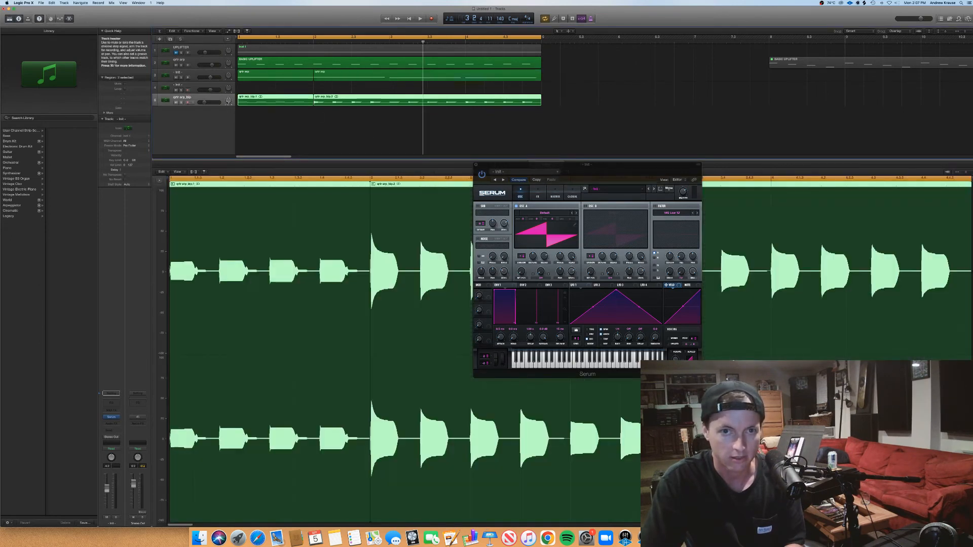
{"action": "left_click", "coordinate": [328, 104]}
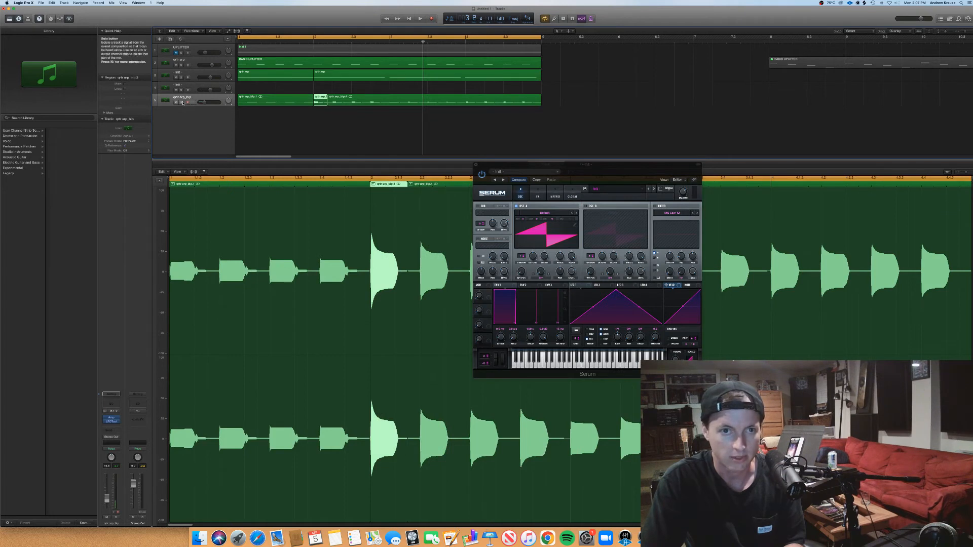
{"action": "left_click", "coordinate": [181, 101]}
{"action": "left_click", "coordinate": [313, 41]}
{"action": "key", "text": "space"}
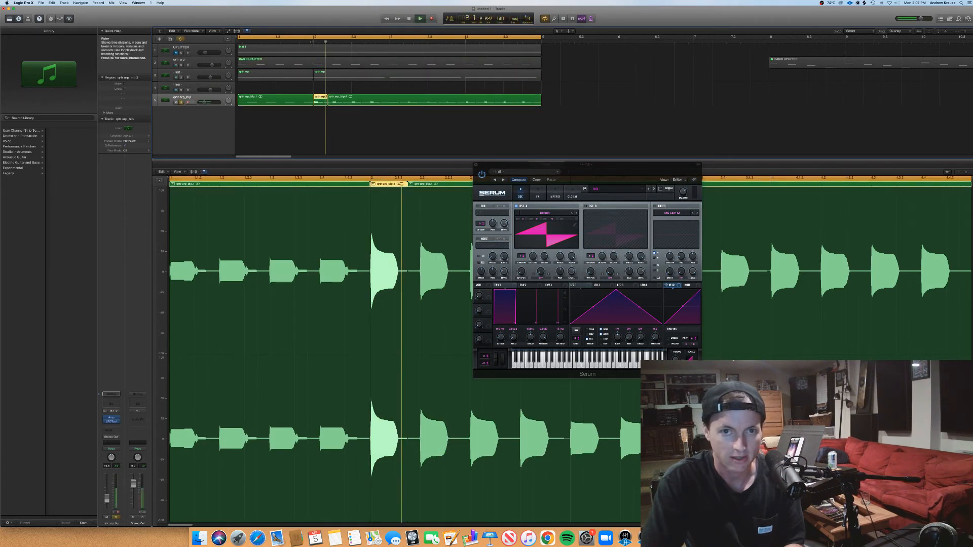
{"action": "key", "text": "space"}
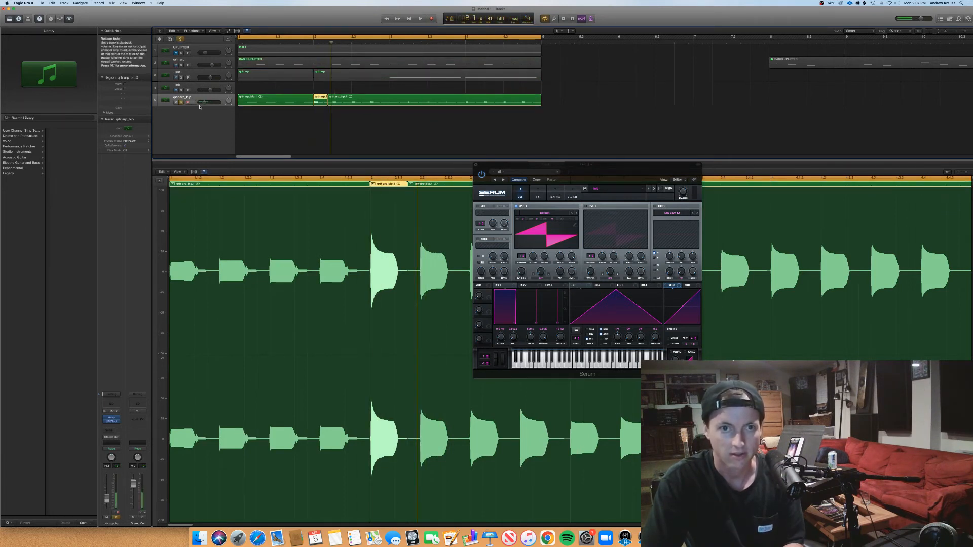
- Select the isolated bass slice and try to load it into Serum's oscillator A
{"action": "key", "text": "super+a"}
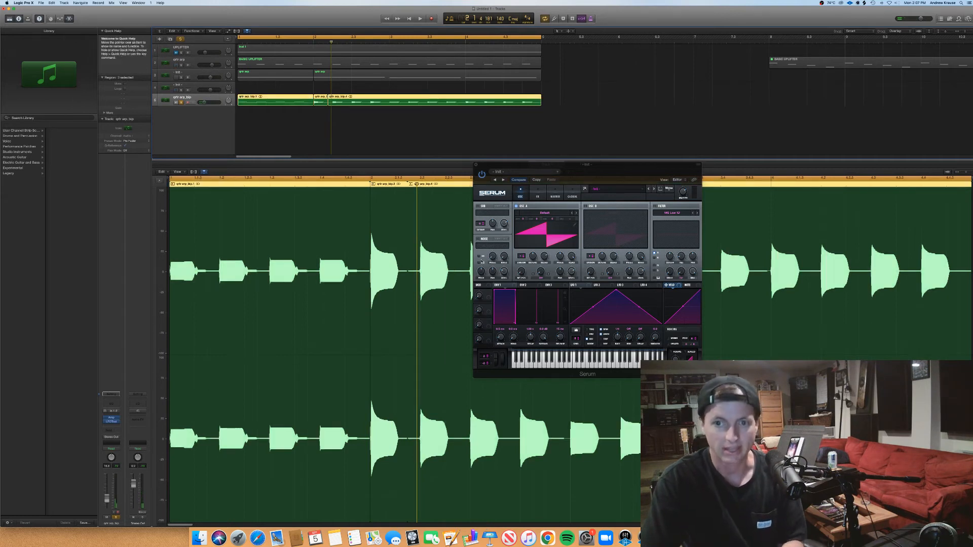
{"action": "left_click", "coordinate": [668, 190]}
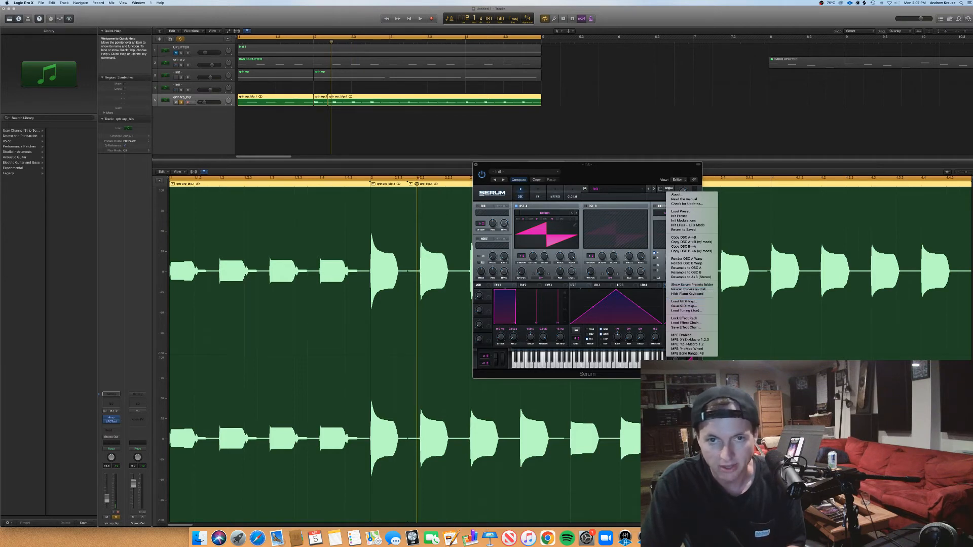
{"action": "left_click", "coordinate": [488, 168]}
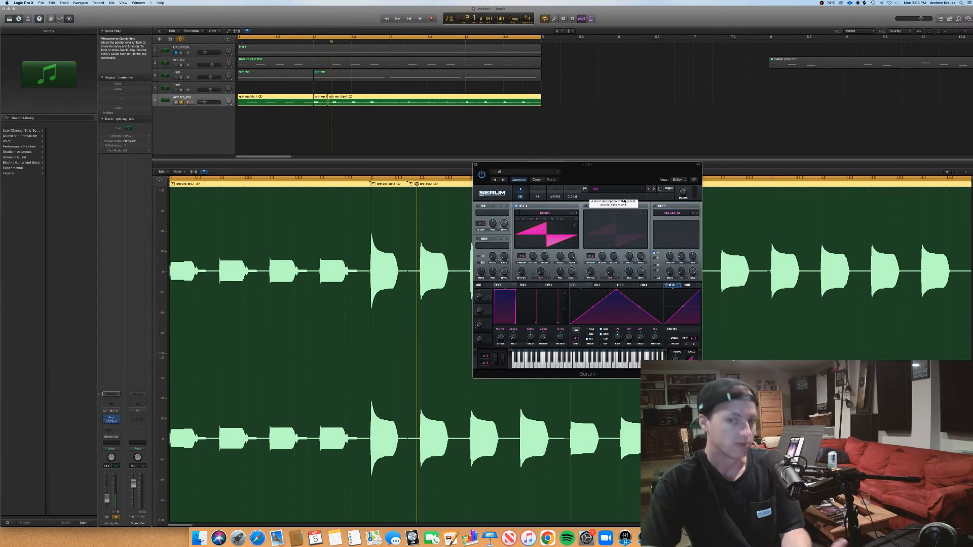
{"action": "left_click", "coordinate": [316, 101]}
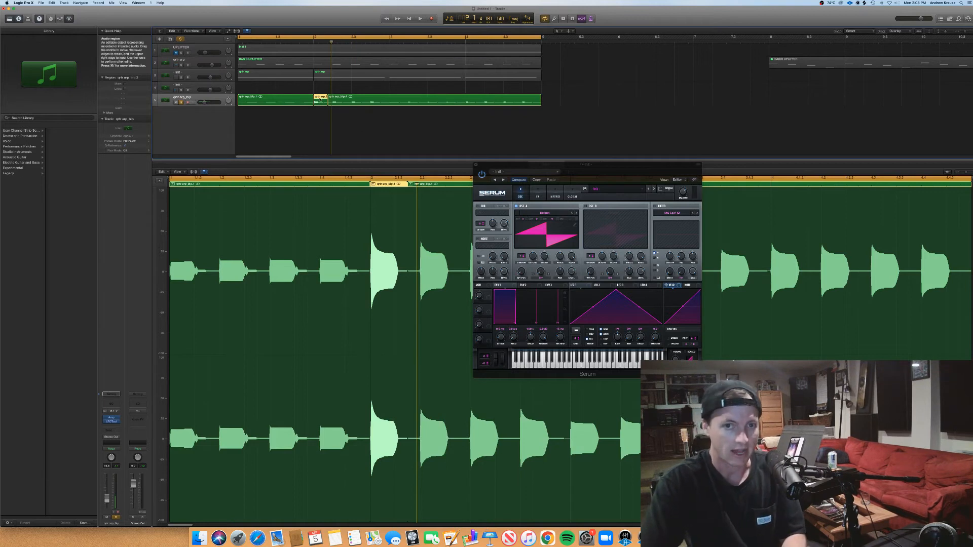
{"action": "left_click_drag", "start_coordinate": [317, 102], "coordinate": [323, 126]}
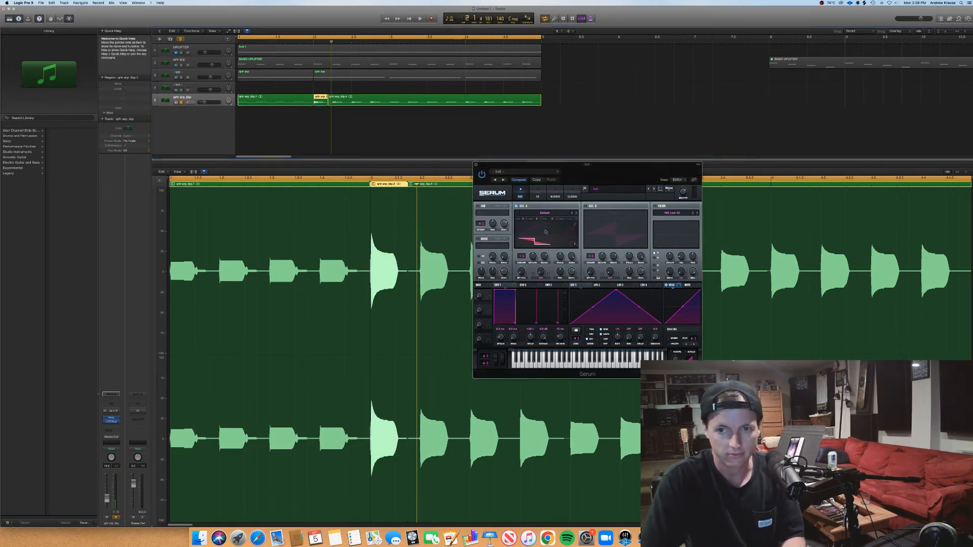
- Extend the preceding bass audio region over the slice and recut it at bar 2 to isolate the hit
{"action": "left_click_drag", "start_coordinate": [313, 104], "coordinate": [326, 99]}
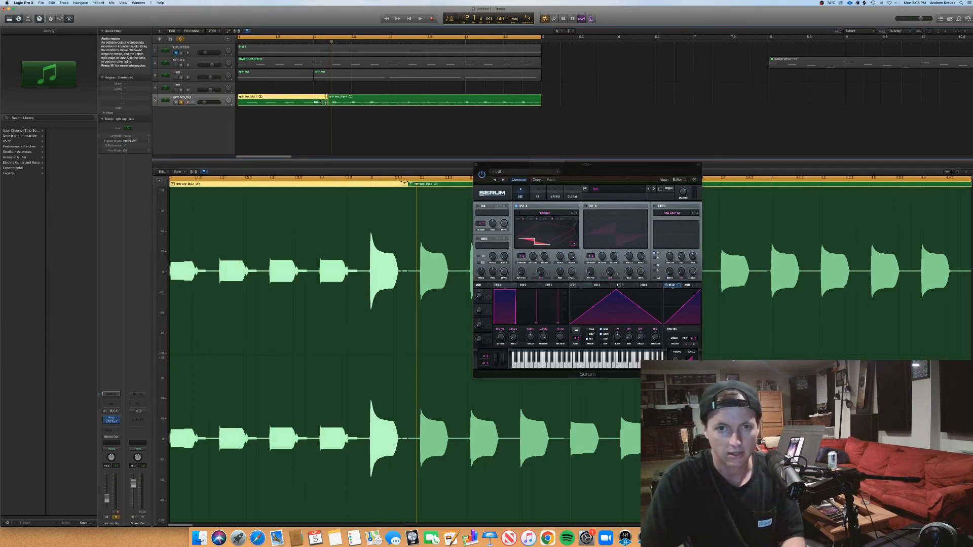
{"action": "left_click", "coordinate": [322, 120]}
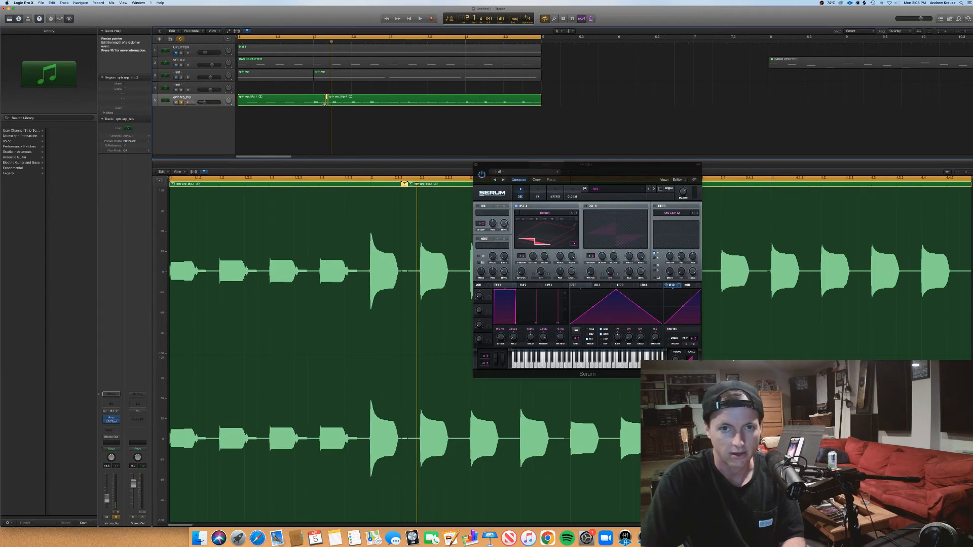
{"action": "left_click_drag", "start_coordinate": [325, 103], "coordinate": [327, 107]}
{"action": "left_click", "coordinate": [314, 101]}
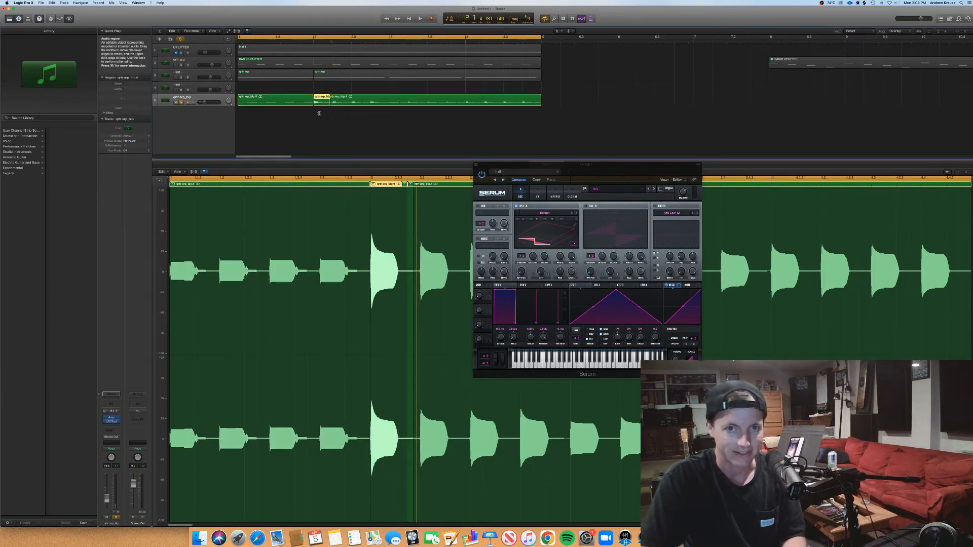
- Bounce the isolated bass slice in place to a new track with the source muted, and close Serum
{"action": "key", "text": "ctrl+b"}
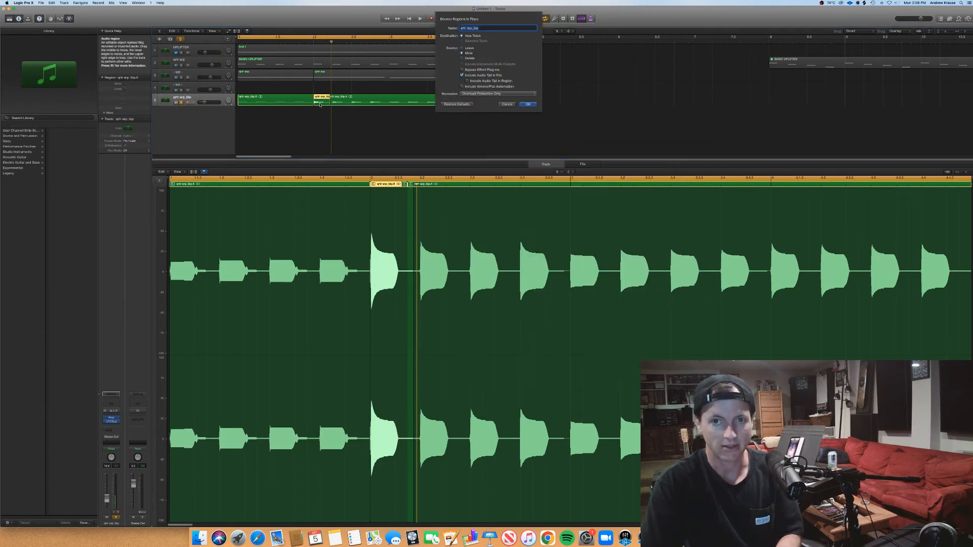
{"action": "key", "text": "Return"}
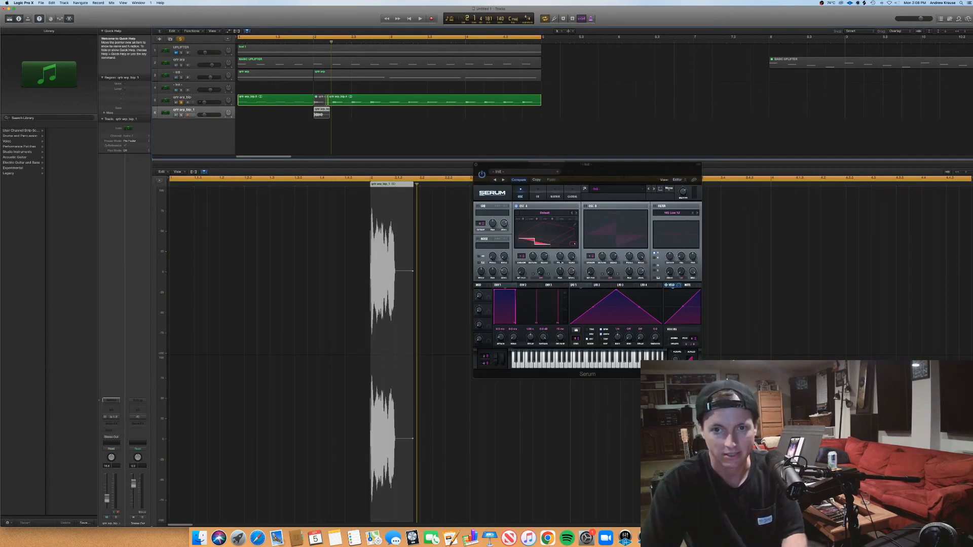
{"action": "left_click", "coordinate": [476, 165]}
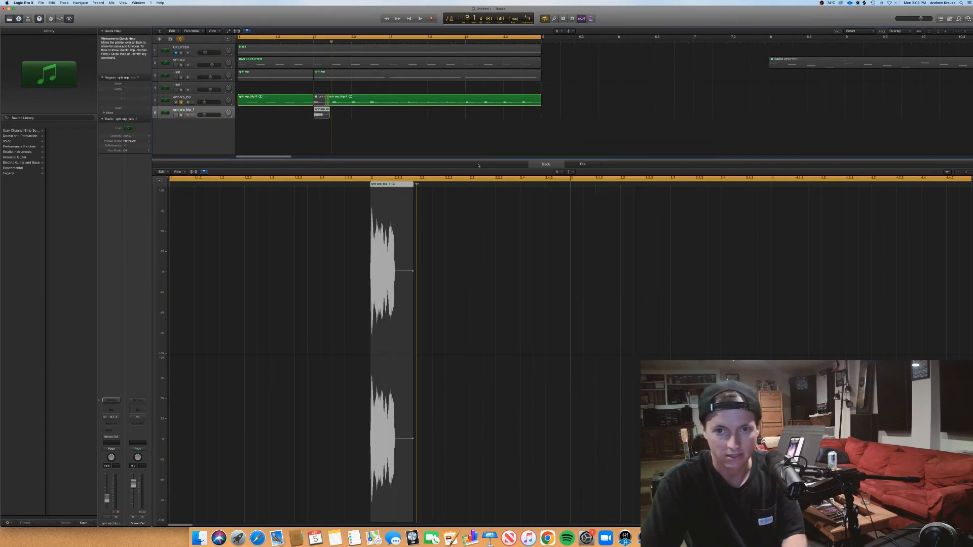
- Unmute the source slice and transfer the solo from the bounced bass track to the newly bounced slice track
{"action": "left_click", "coordinate": [322, 112]}
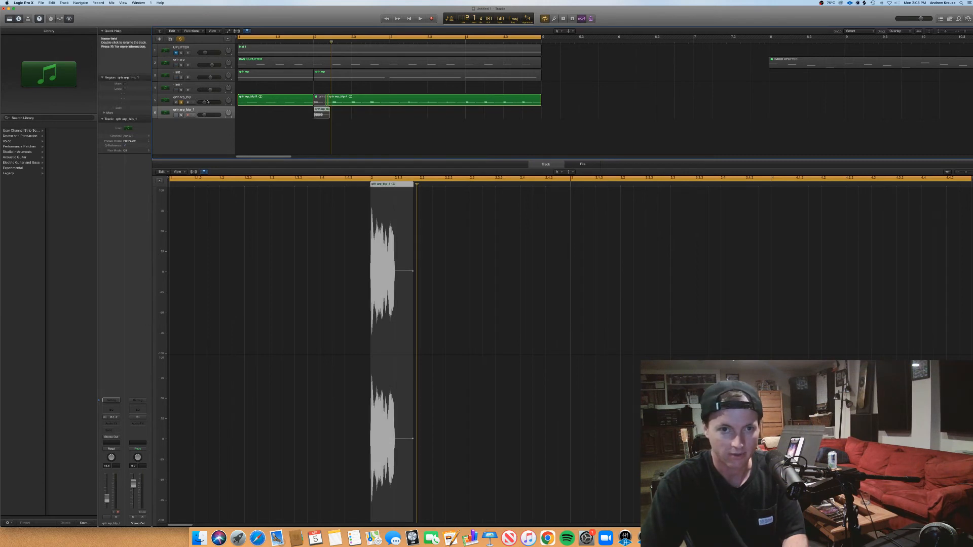
{"action": "left_click", "coordinate": [322, 90]}
{"action": "left_click", "coordinate": [321, 99]}
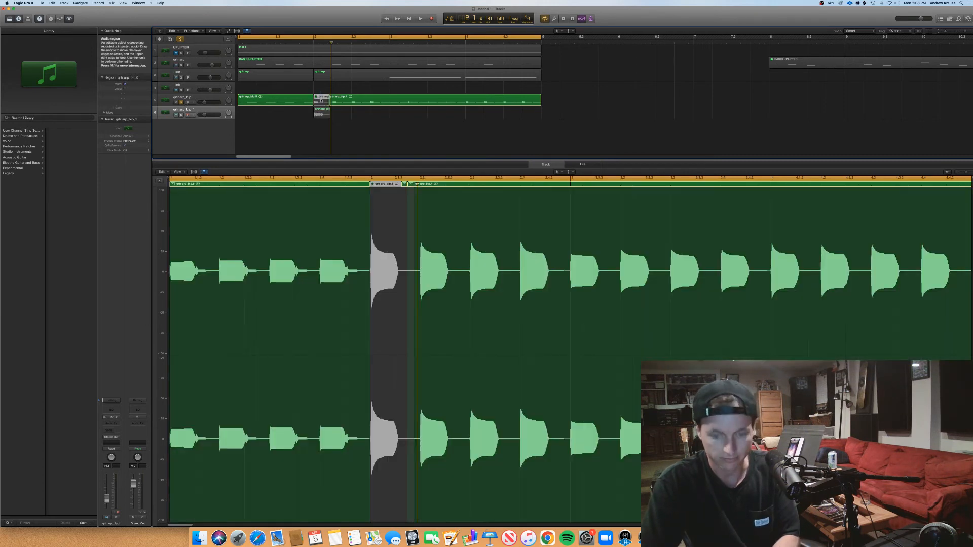
{"action": "key", "text": "c"}
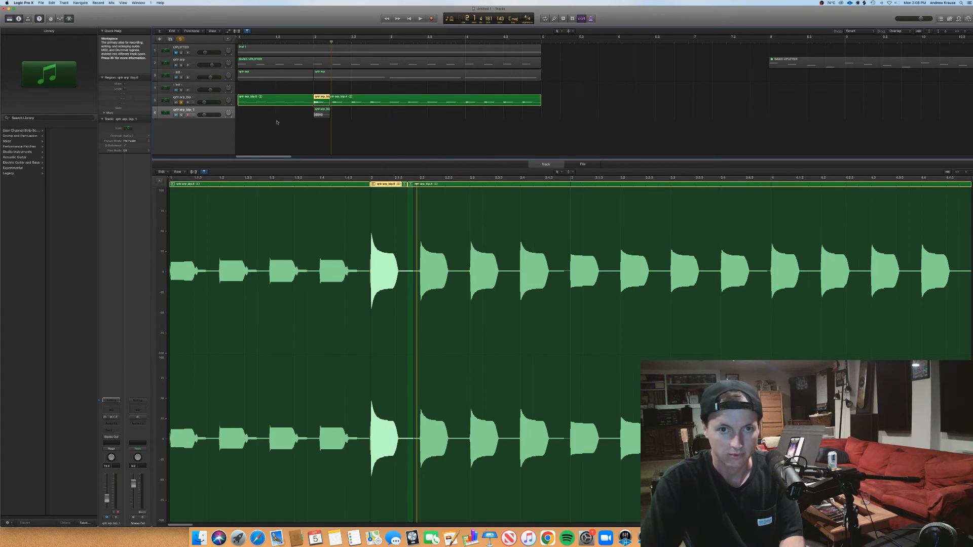
{"action": "left_click", "coordinate": [182, 110]}
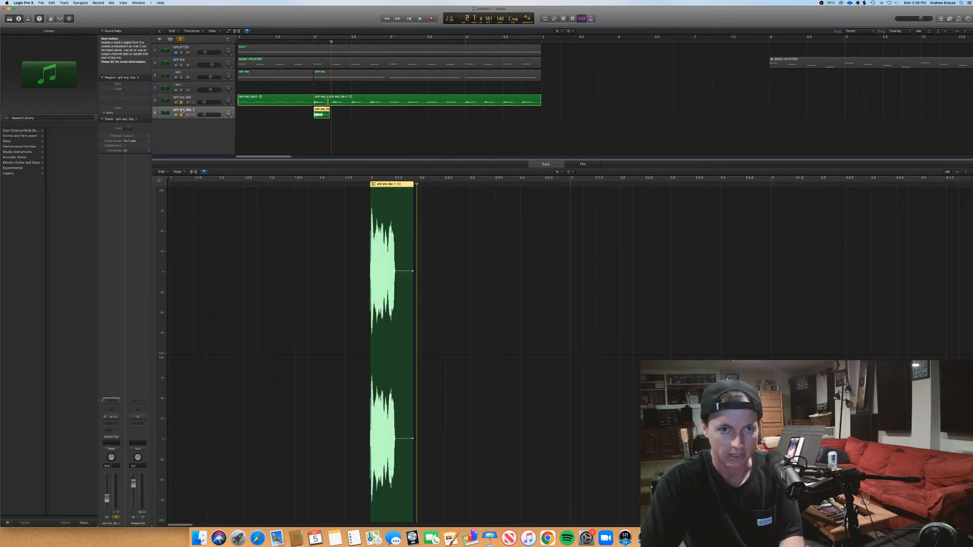
{"action": "left_click", "coordinate": [182, 98]}
{"action": "key", "text": "ctrl+m"}
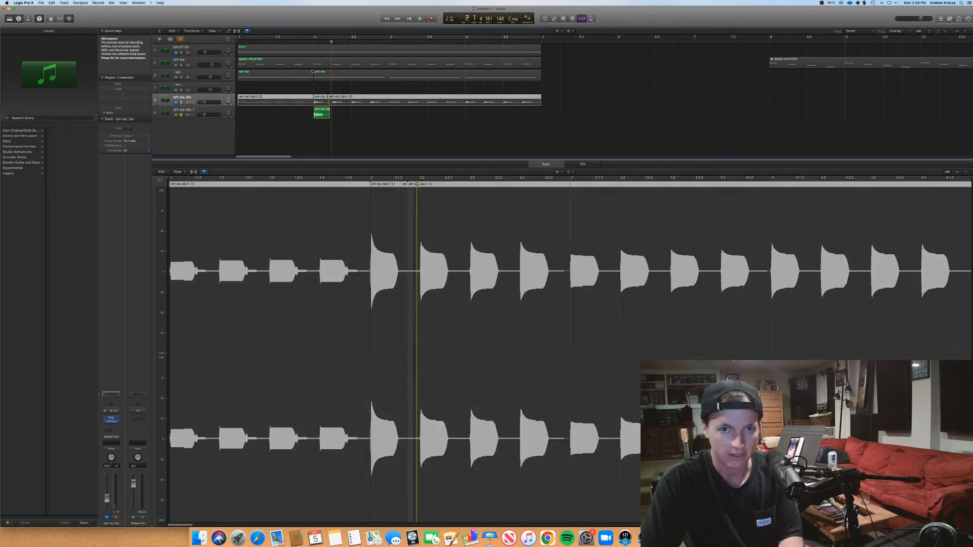
- Set the cycle range to bar 2 and bounce it offline as a PCM file named SOUND DEMO TRIP
{"action": "left_click_drag", "start_coordinate": [315, 37], "coordinate": [391, 48]}
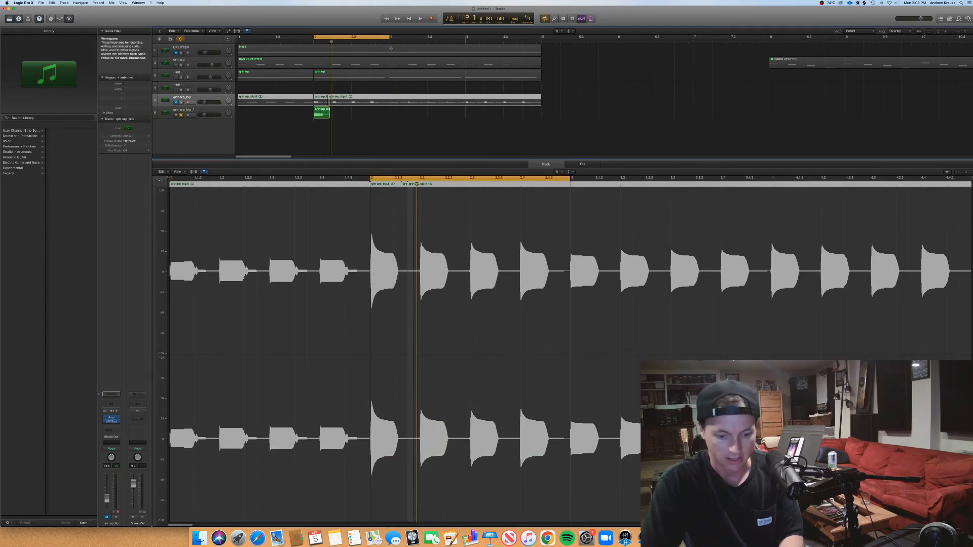
{"action": "key", "text": "super+b"}
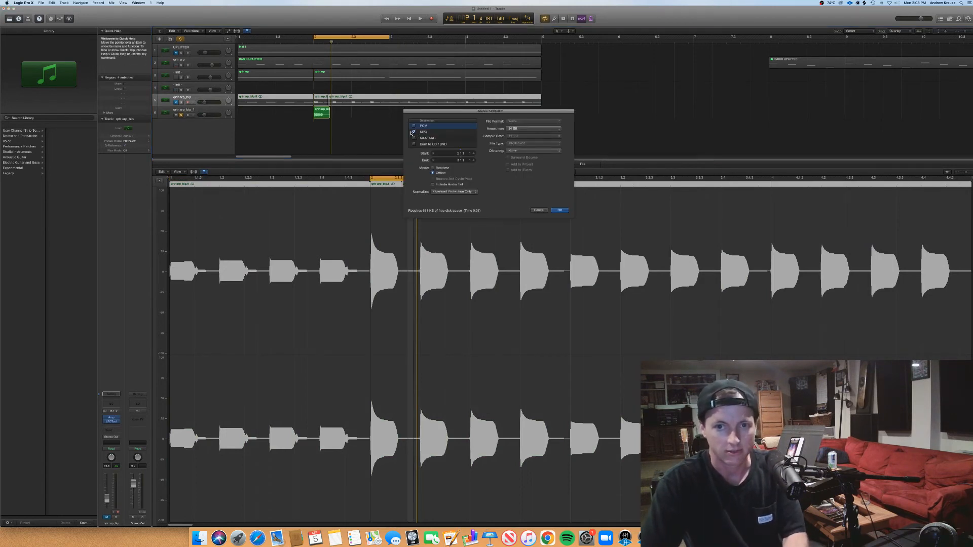
{"action": "left_click", "coordinate": [414, 126]}
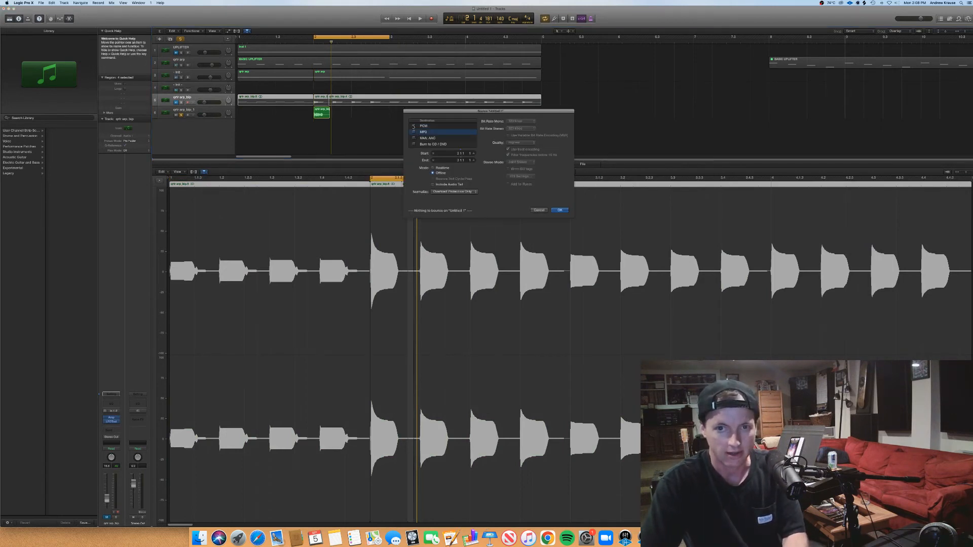
{"action": "left_click", "coordinate": [558, 210]}
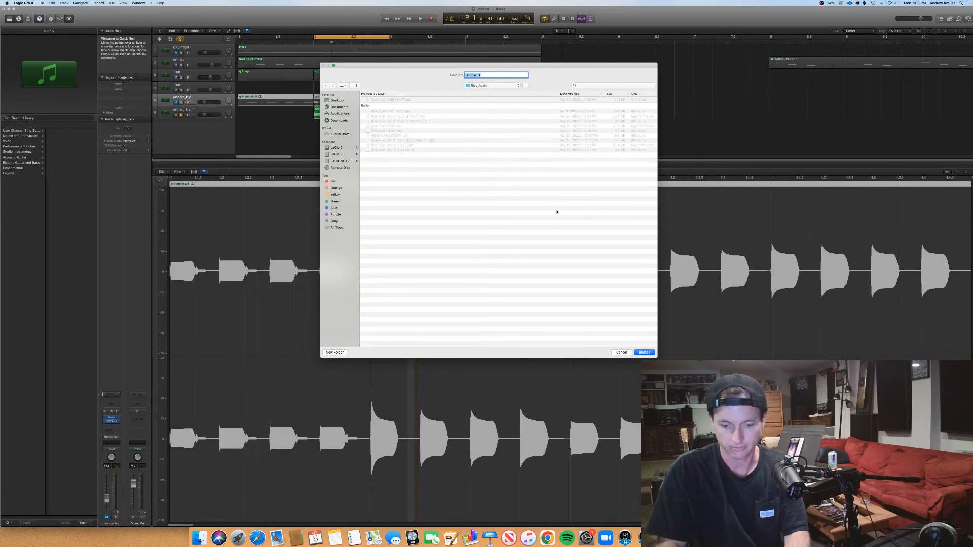
{"action": "type", "text": "SOUND DEMO TRIP"}
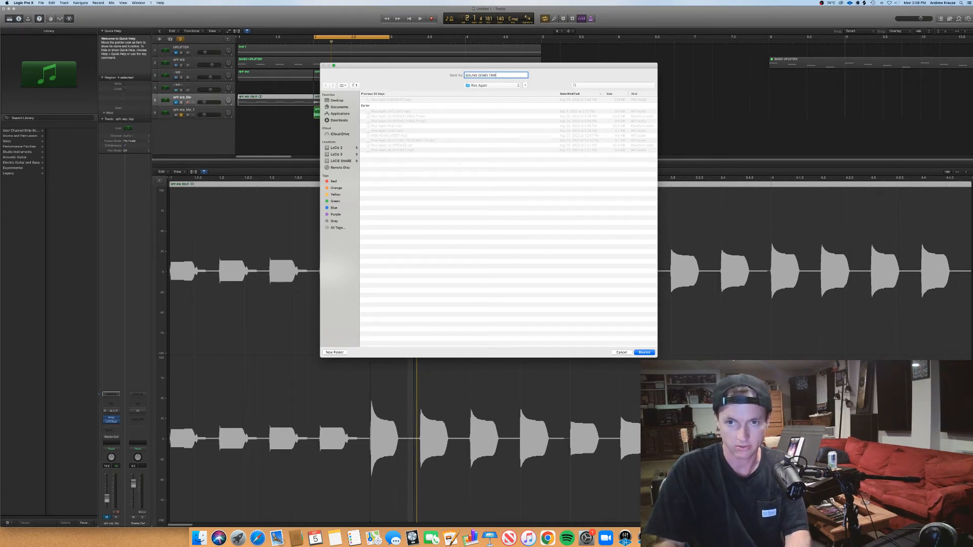
{"action": "key", "text": "Return"}
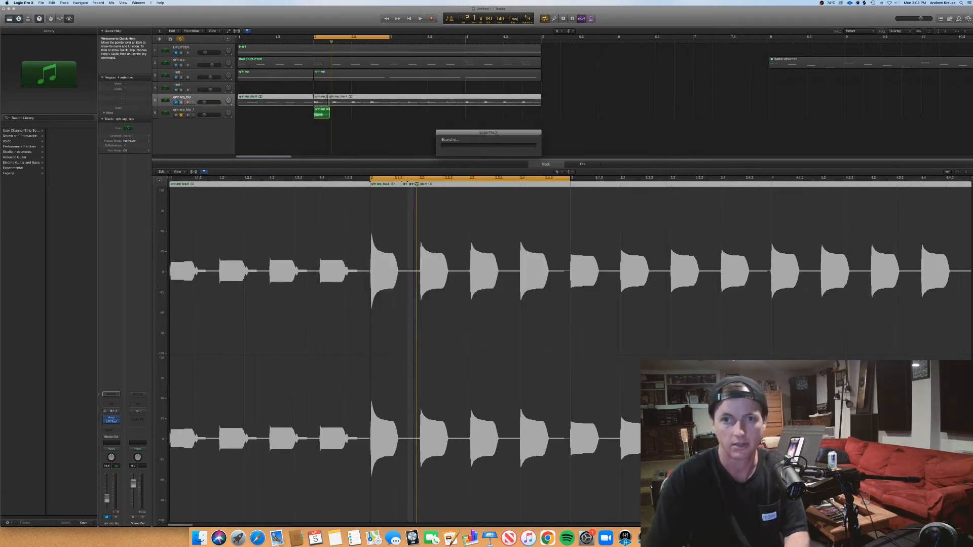
{"action": "left_click", "coordinate": [421, 134]}
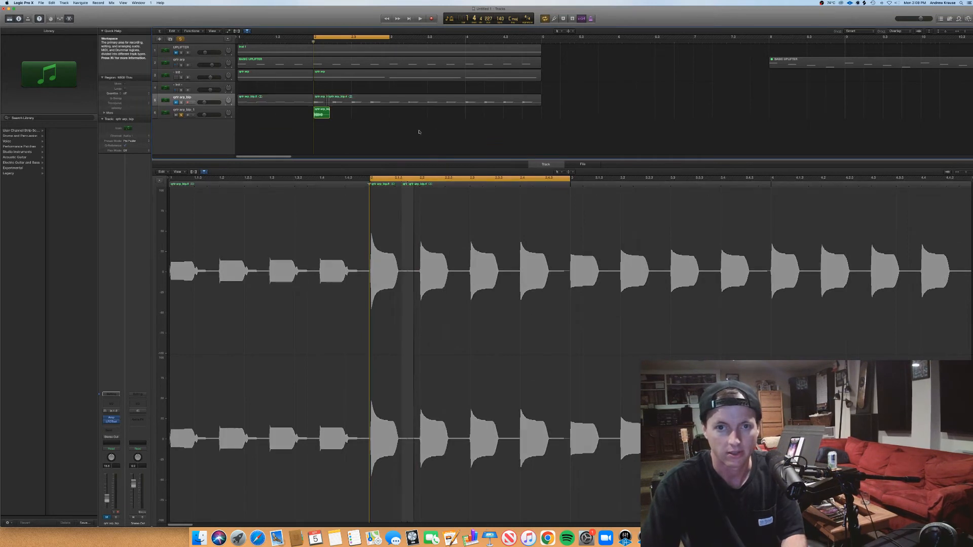
- Switch to Finder, locate SOUND DEMO TRIPPY.wav in the FINAL OFFDAZE MATERIAL folder on the Desktop, and move the window aside
{"action": "left_click", "coordinate": [206, 543]}
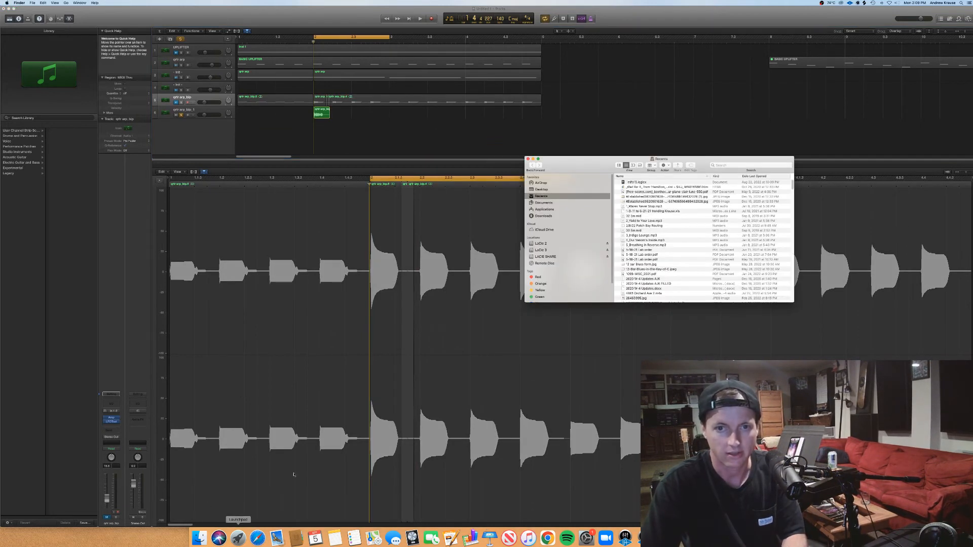
{"action": "left_click", "coordinate": [561, 251]}
{"action": "left_click", "coordinate": [541, 189]}
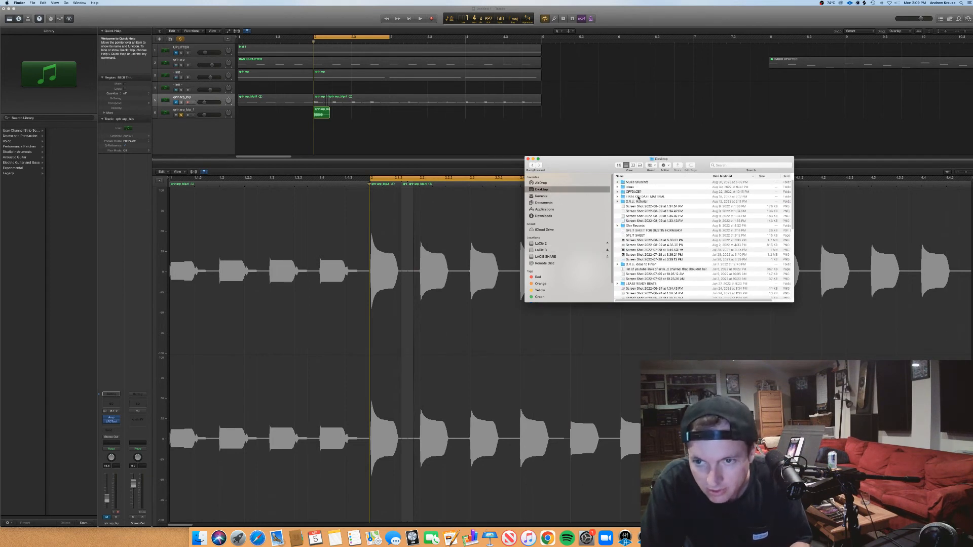
{"action": "double_click", "coordinate": [643, 197]}
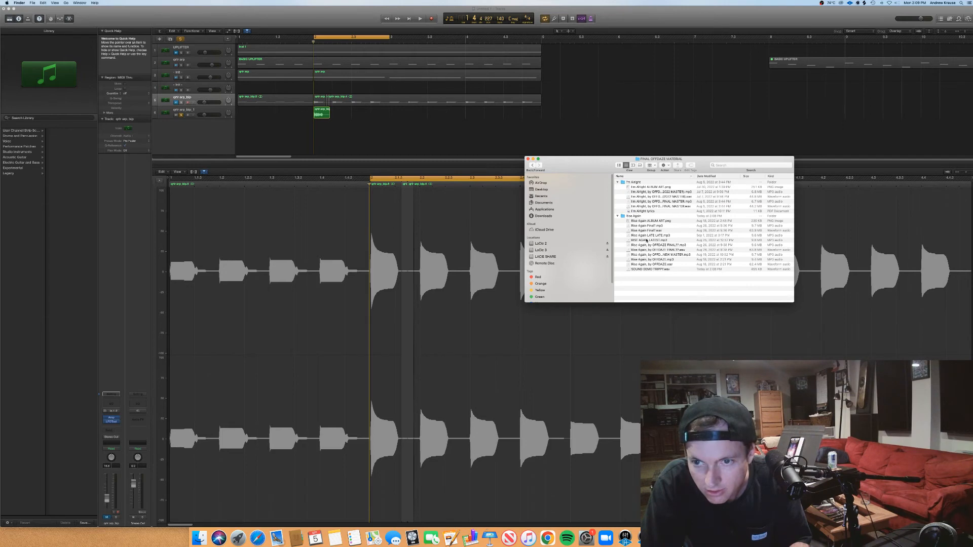
{"action": "left_click", "coordinate": [653, 269]}
{"action": "left_click_drag", "start_coordinate": [581, 171], "coordinate": [728, 274]}
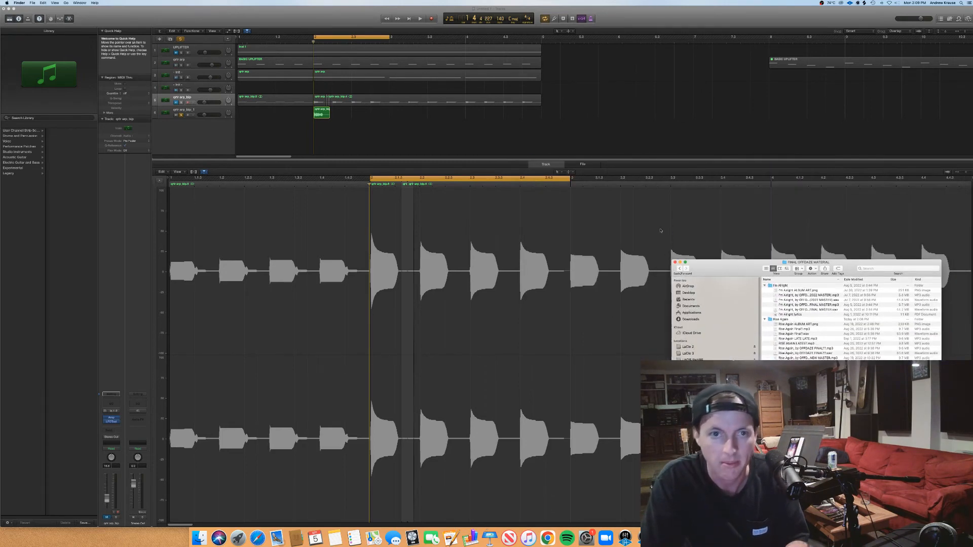
- Open Serum on the empty fourth track and show its Serum Presets folder in Finder
{"action": "left_click", "coordinate": [161, 100]}
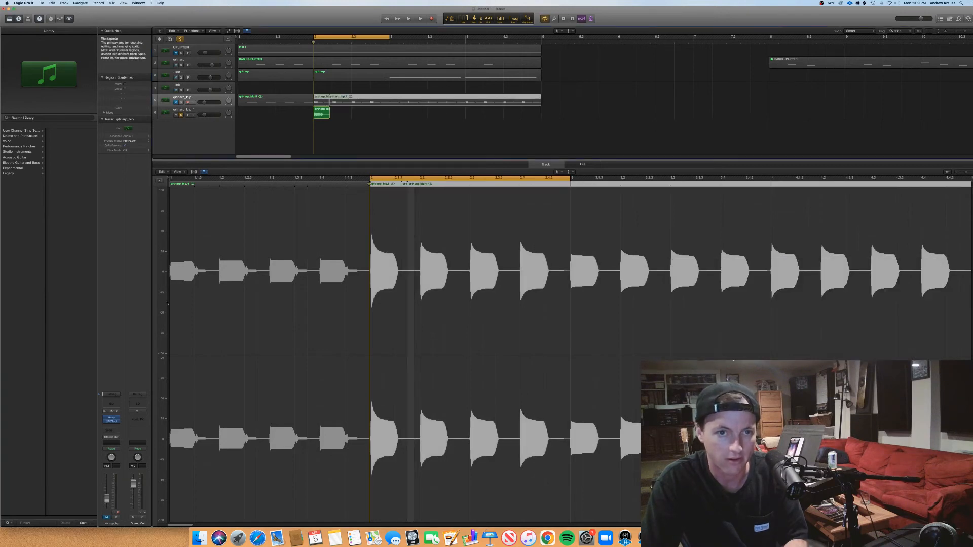
{"action": "left_click", "coordinate": [190, 87]}
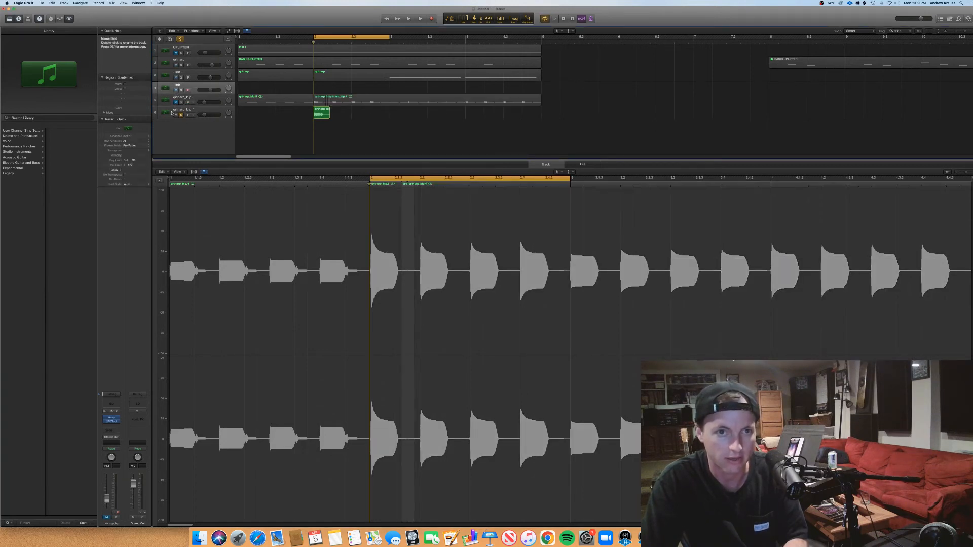
{"action": "left_click", "coordinate": [111, 417]}
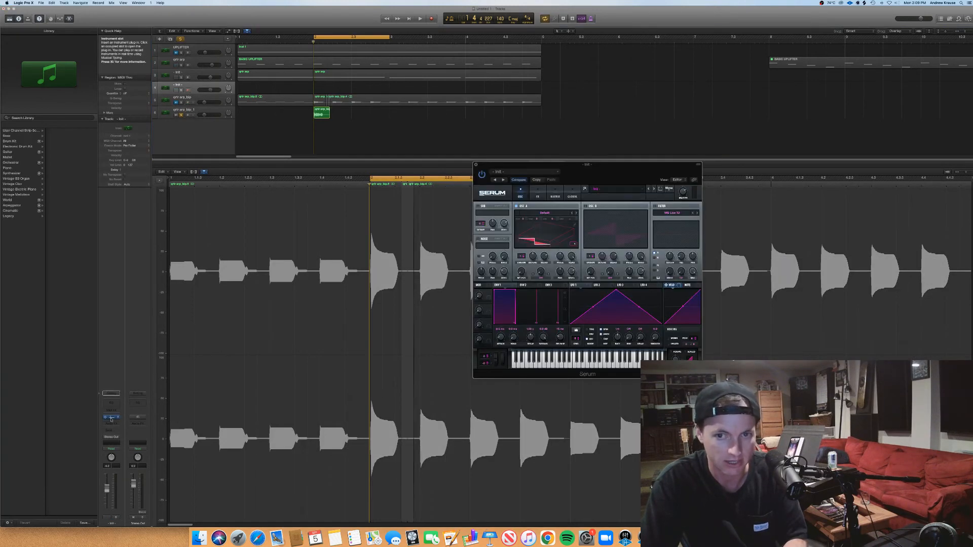
{"action": "left_click_drag", "start_coordinate": [600, 179], "coordinate": [466, 151]}
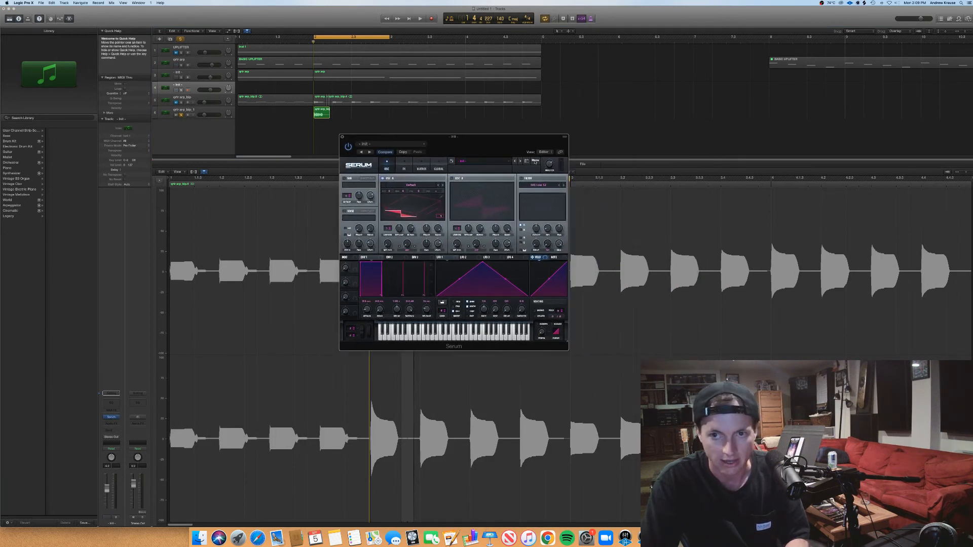
{"action": "left_click", "coordinate": [534, 161]}
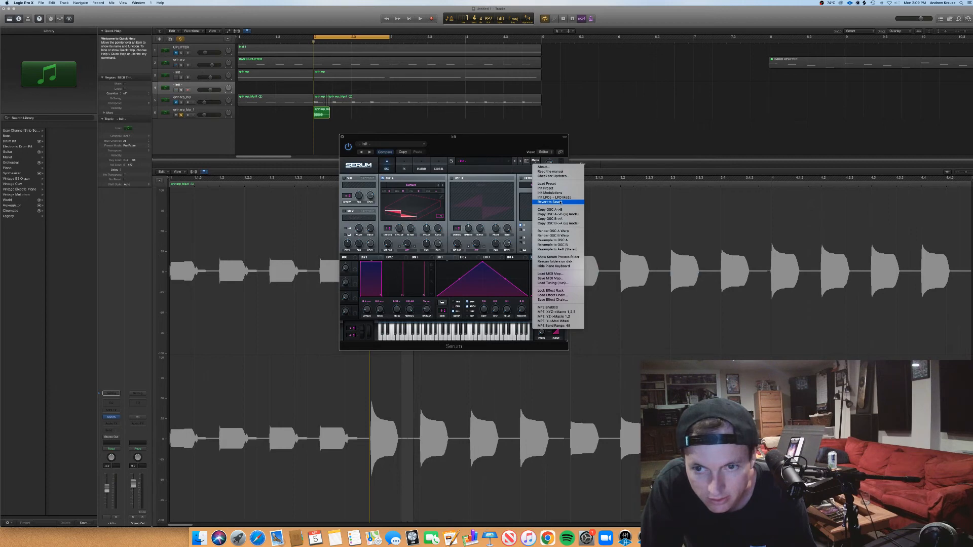
{"action": "left_click", "coordinate": [564, 258]}
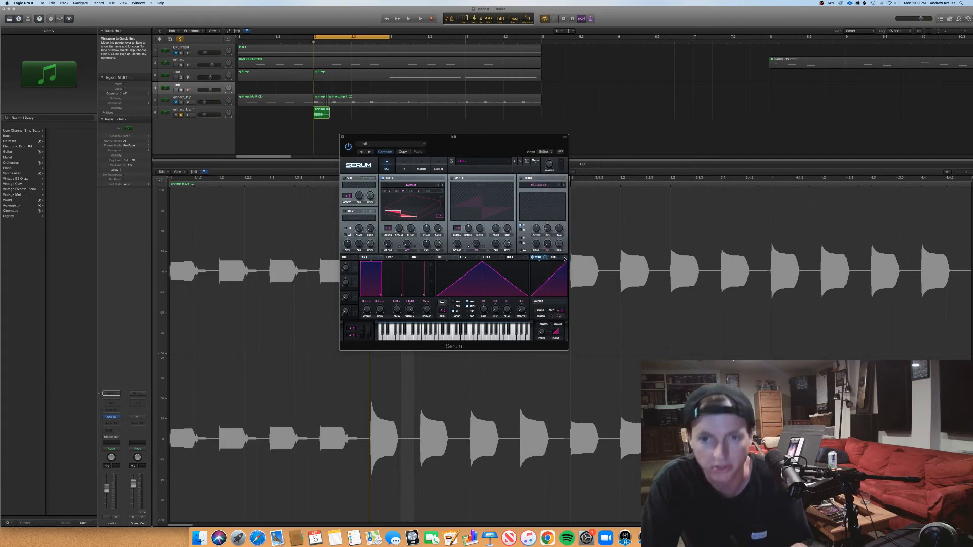
- Copy SOUND DEMO TRIPPY.wav from the FINAL OFFDAZE MATERIAL window into the USER folder inside Serum's Noises folder
{"action": "left_click_drag", "start_coordinate": [715, 272], "coordinate": [202, 78]}
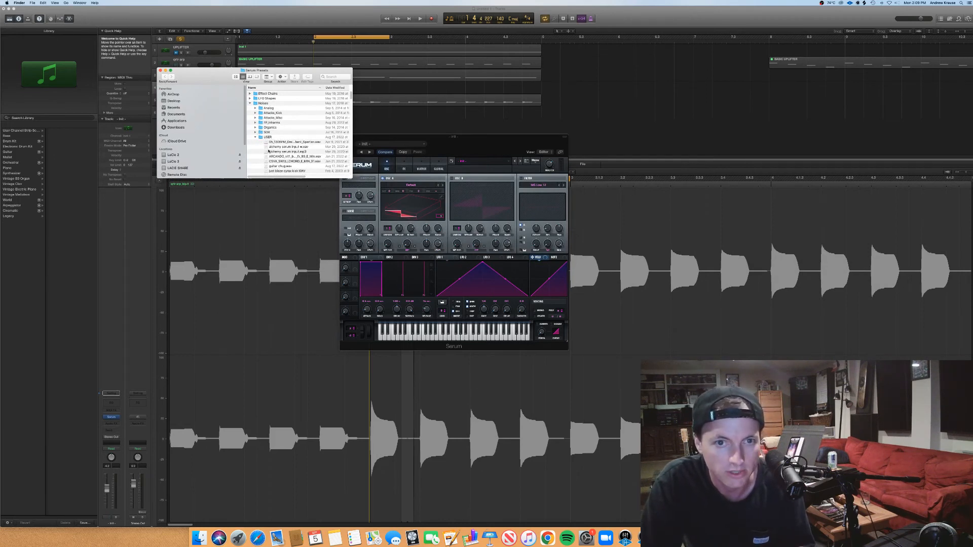
{"action": "left_click", "coordinate": [199, 539]}
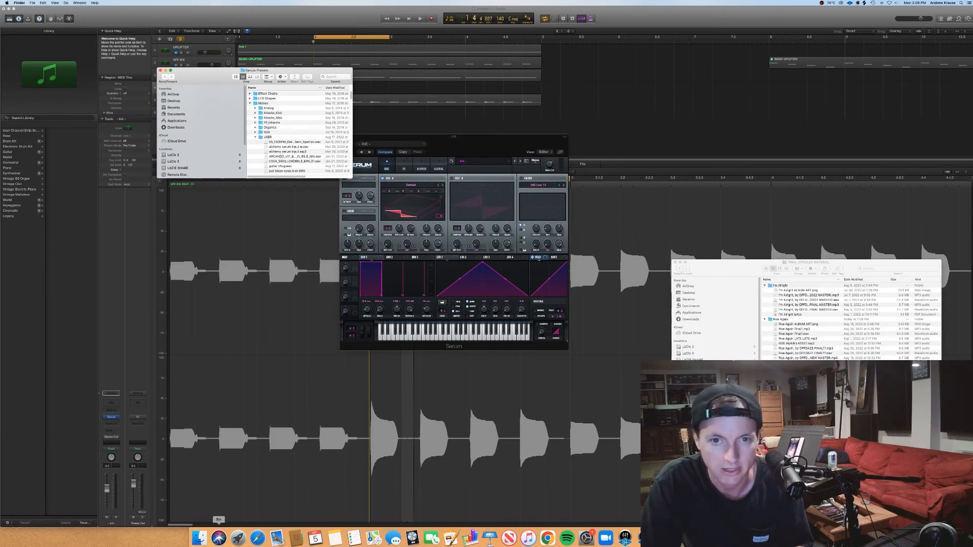
{"action": "left_click_drag", "start_coordinate": [800, 373], "coordinate": [292, 158]}
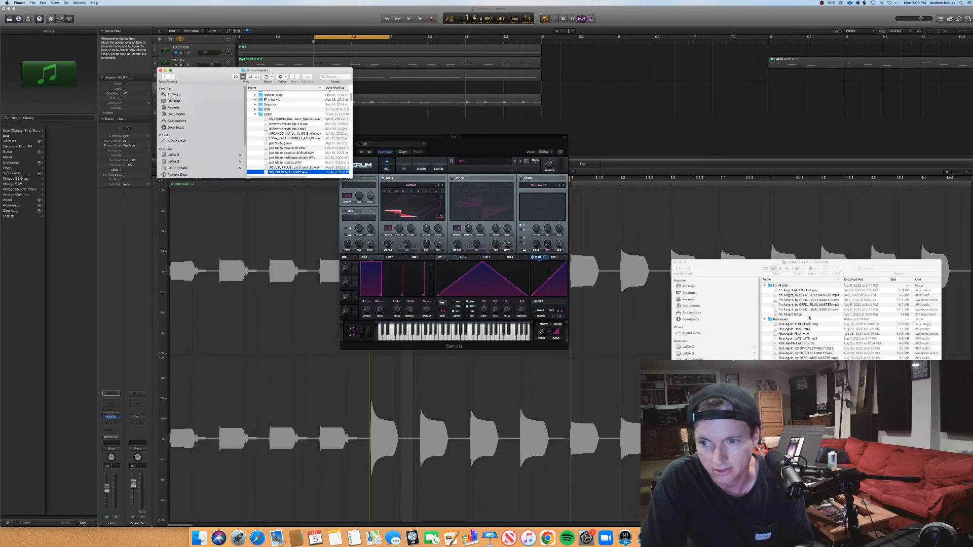
{"action": "key", "text": "super+w"}
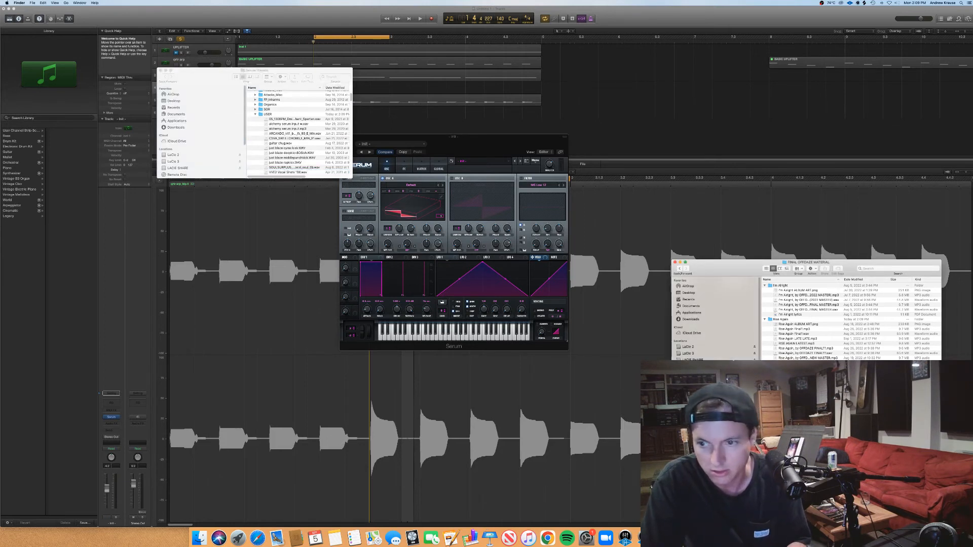
{"action": "left_click_drag", "start_coordinate": [665, 335], "coordinate": [303, 162]}
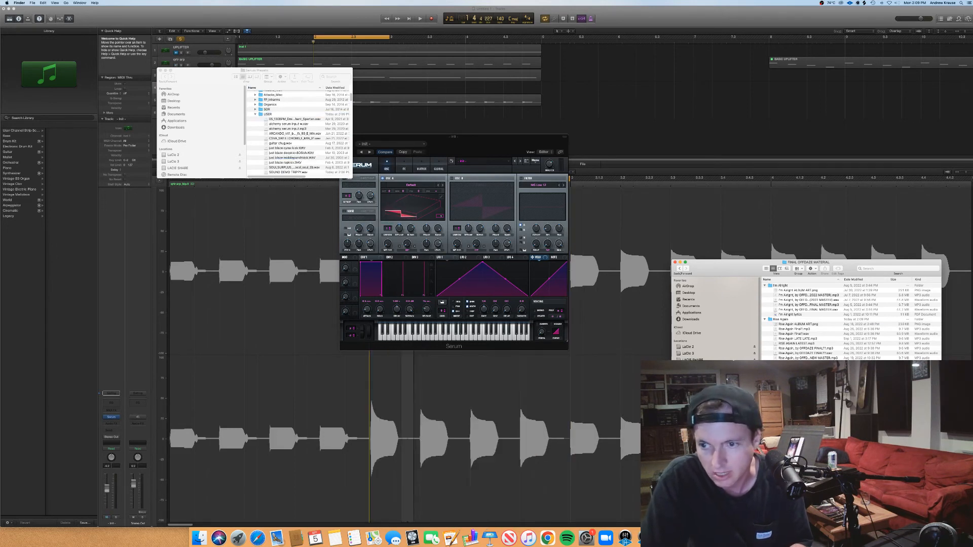
- Load SOUND DEMO TRIPPY.wav from Finder as oscillator A's wavetable in Serum and try different wavetable positions
{"action": "left_click_drag", "start_coordinate": [789, 377], "coordinate": [416, 210]}
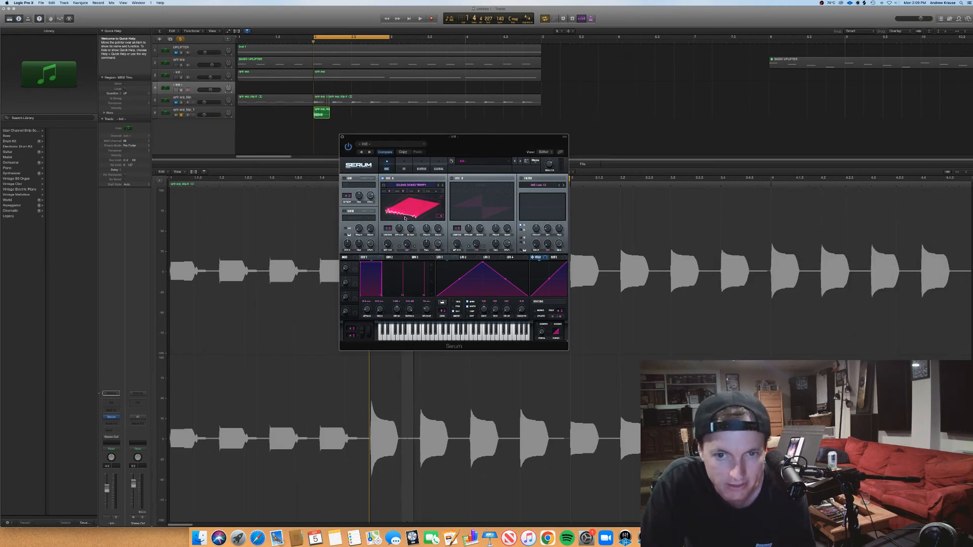
{"action": "left_click_drag", "start_coordinate": [387, 245], "coordinate": [386, 238]}
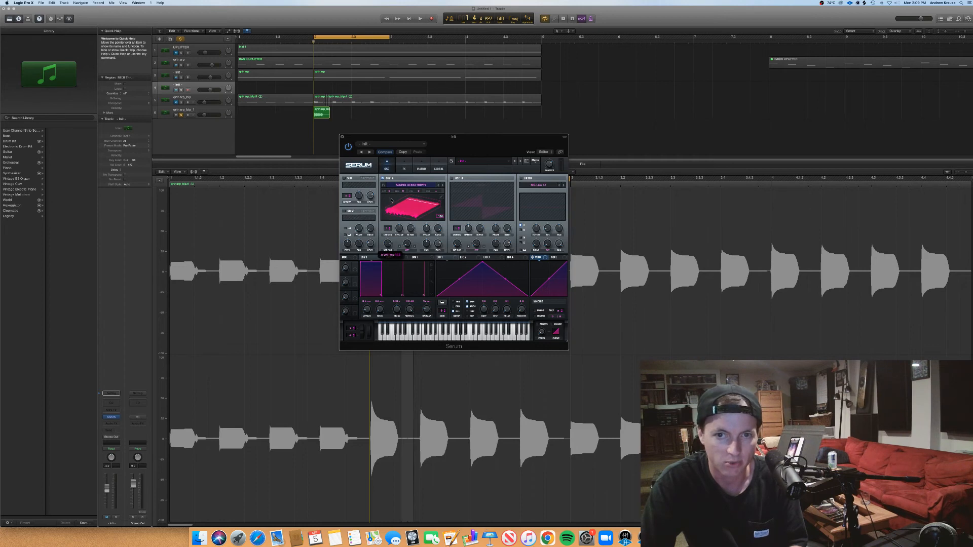
{"action": "left_click_drag", "start_coordinate": [391, 200], "coordinate": [387, 239]}
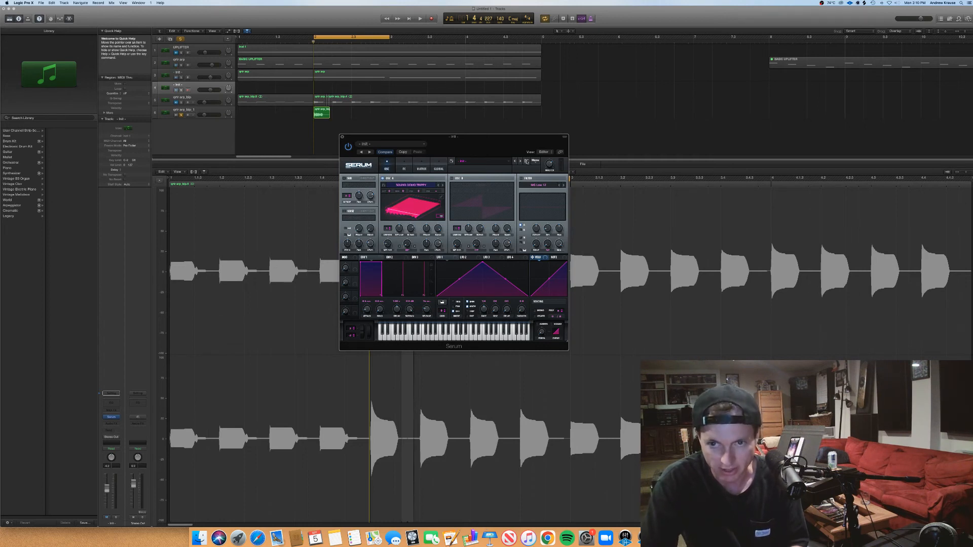
- Rescan Serum's folders on disk and load the user sample SOUND DEMO TRIPPY as the noise source, with oscillator A off
{"action": "left_click", "coordinate": [534, 161]}
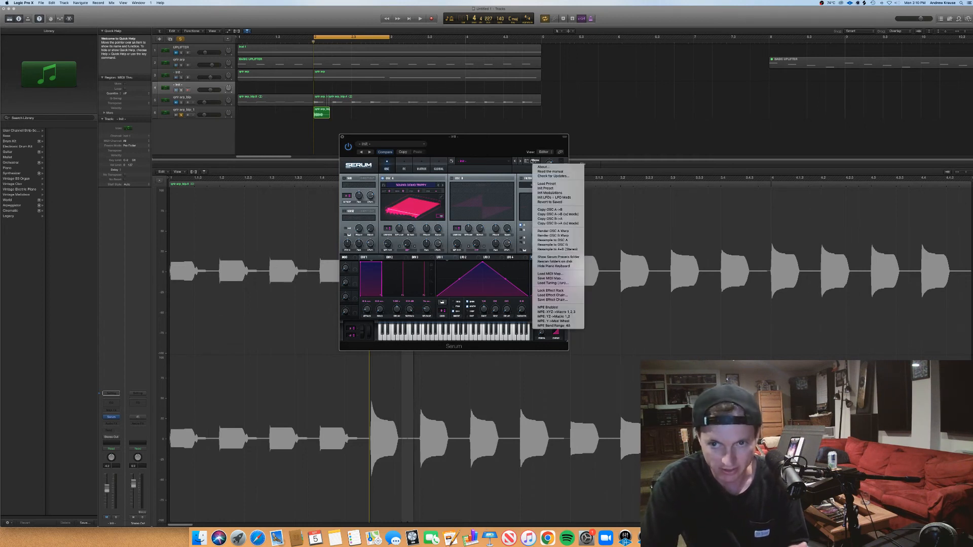
{"action": "left_click", "coordinate": [568, 261]}
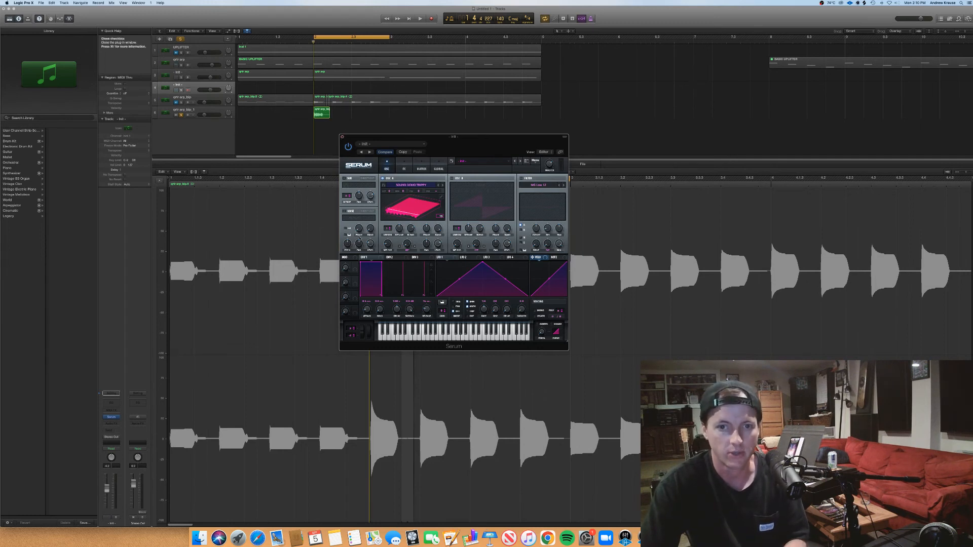
{"action": "left_click", "coordinate": [354, 218]}
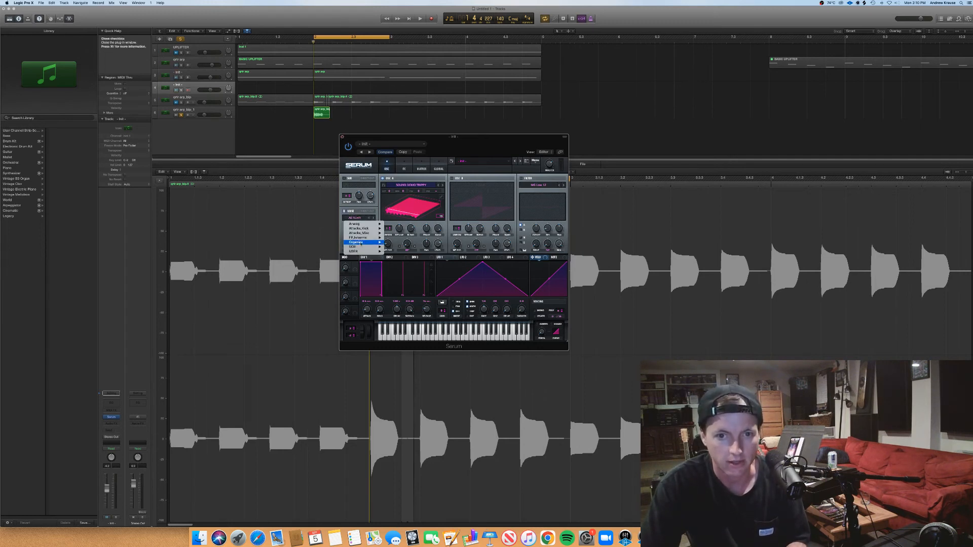
{"action": "mouse_move", "coordinate": [365, 251]}
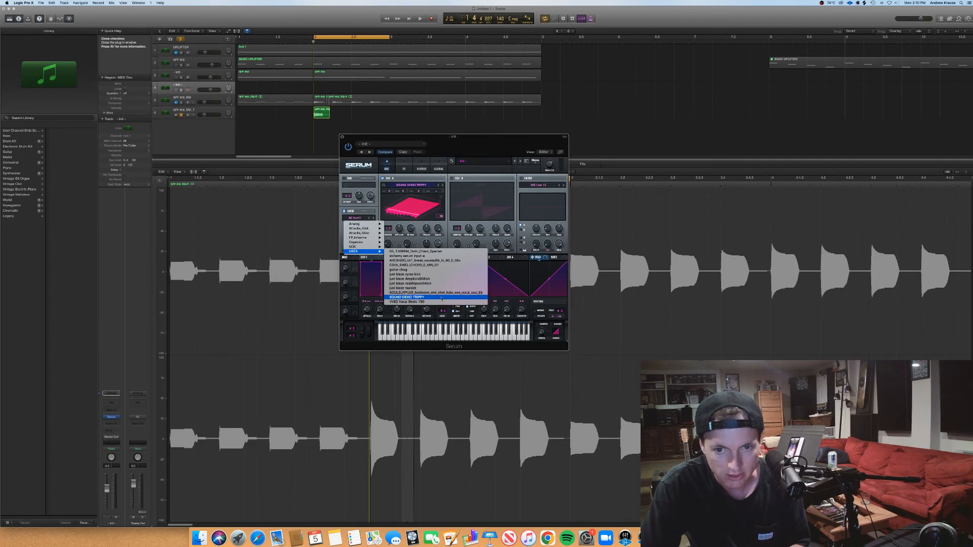
{"action": "left_click", "coordinate": [442, 297]}
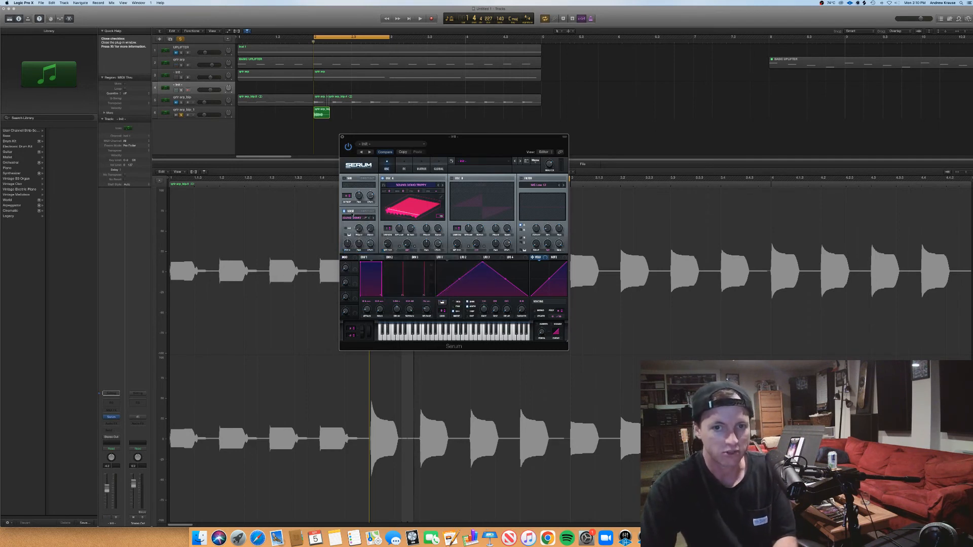
{"action": "left_click", "coordinate": [383, 179]}
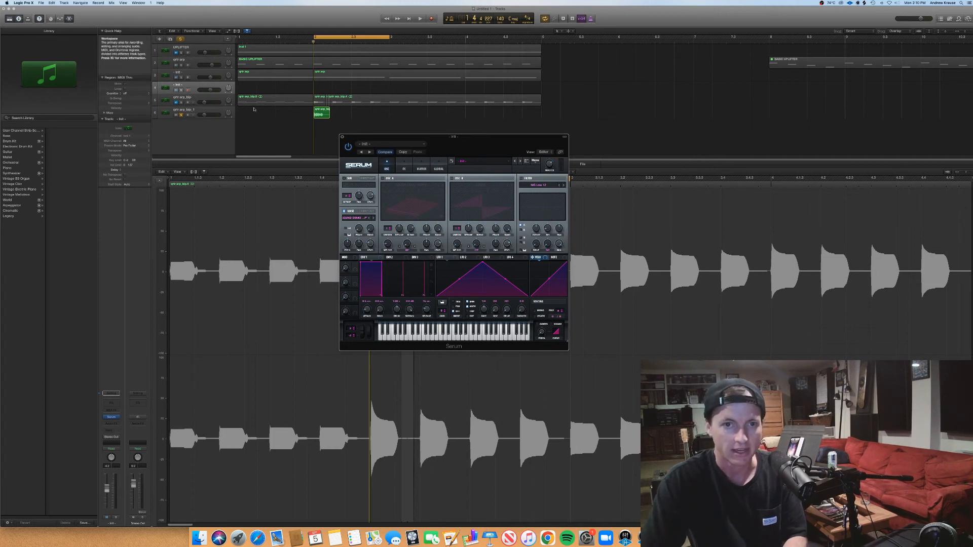
- Create a MIDI region at bar 2 on the new Serum track and transfer the solo to it from the bounced slice track
{"action": "right_click", "coordinate": [318, 89]}
{"action": "left_click", "coordinate": [330, 91]}
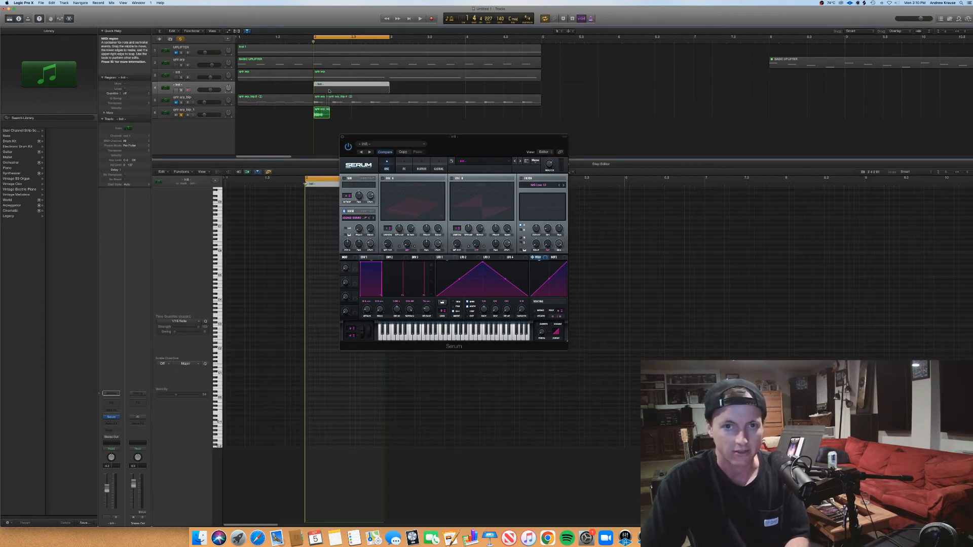
{"action": "left_click", "coordinate": [181, 116]}
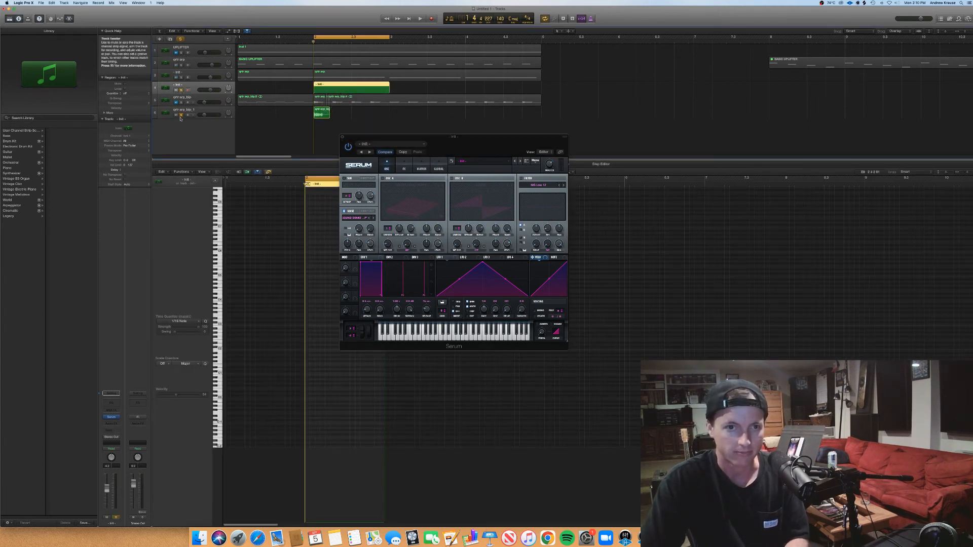
{"action": "left_click", "coordinate": [181, 116]}
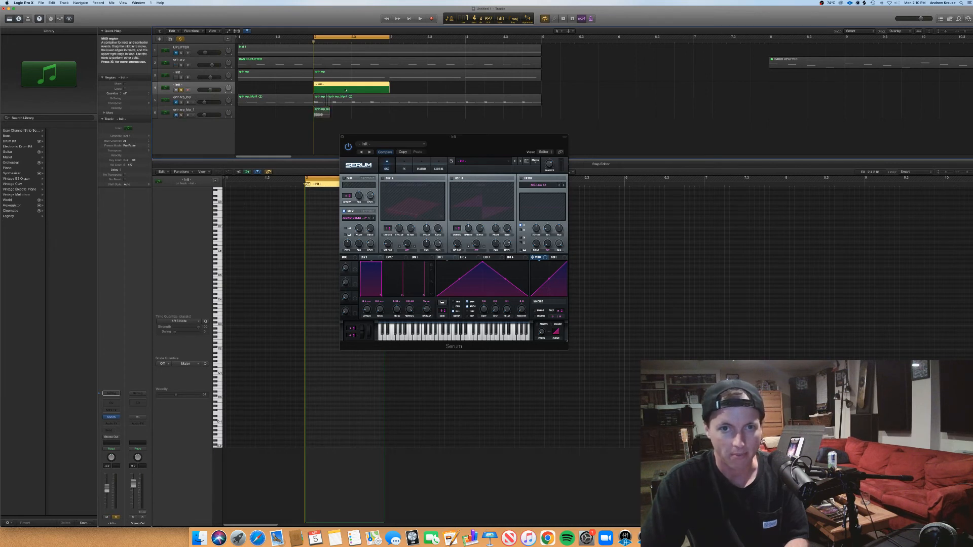
- Add a short MIDI note at the start of the bar 2 region and raise its velocity to near maximum
{"action": "left_click_drag", "start_coordinate": [311, 376], "coordinate": [314, 372]}
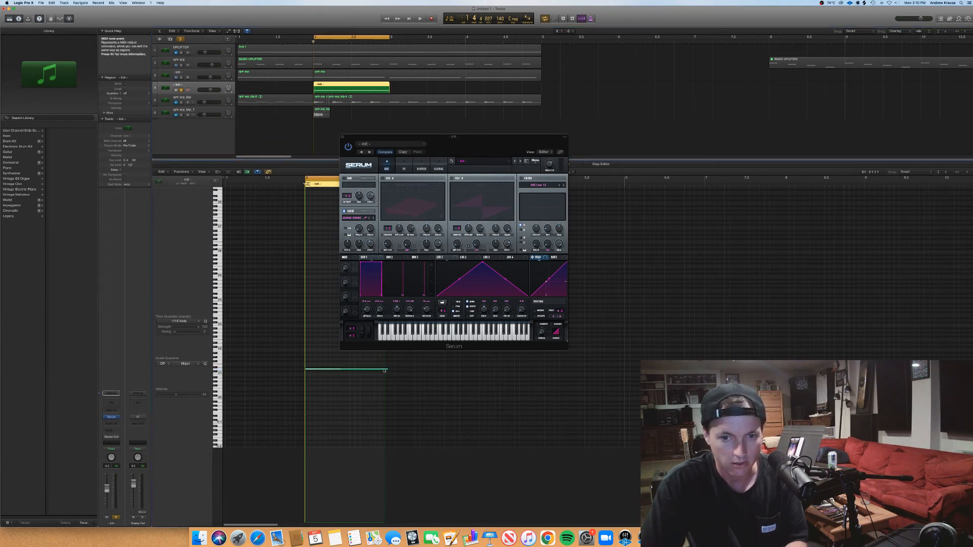
{"action": "left_click_drag", "start_coordinate": [387, 368], "coordinate": [314, 370]}
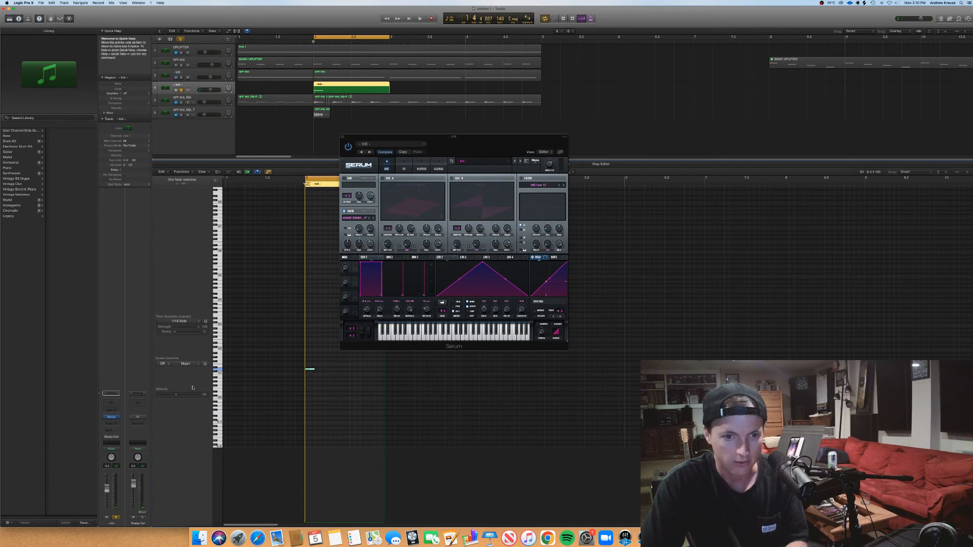
{"action": "left_click", "coordinate": [206, 397]}
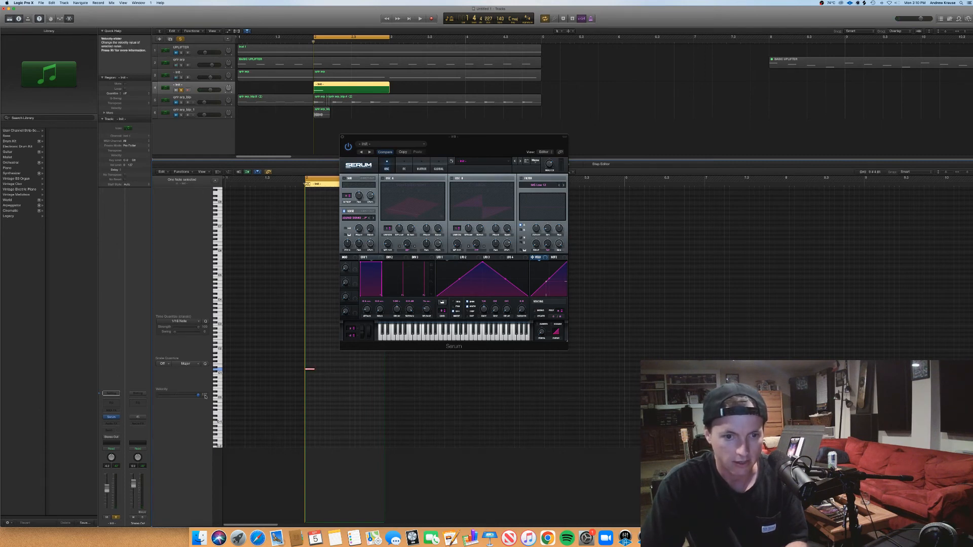
- Audition the short MIDI note repeatedly to hear the sample in Serum's noise oscillator
{"action": "left_click", "coordinate": [310, 370]}
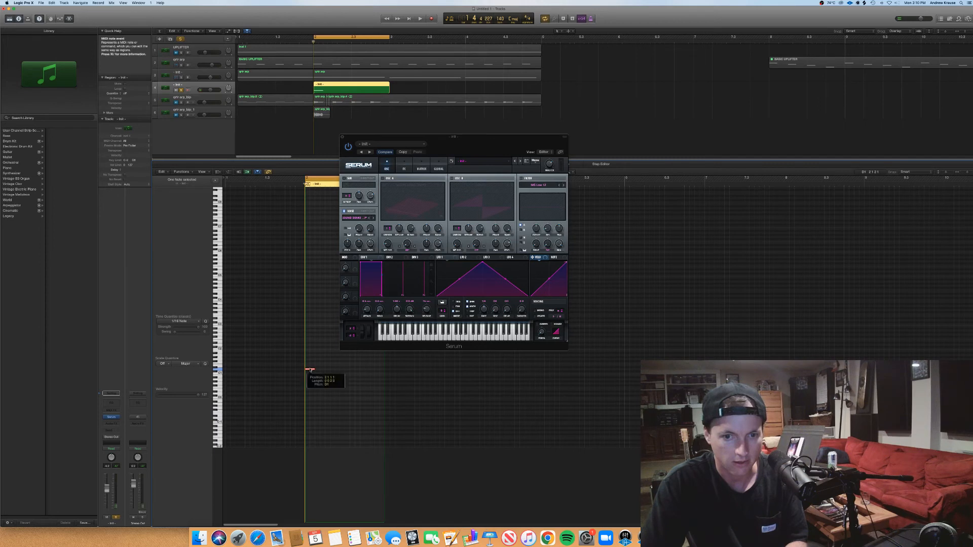
{"action": "key", "text": "space"}
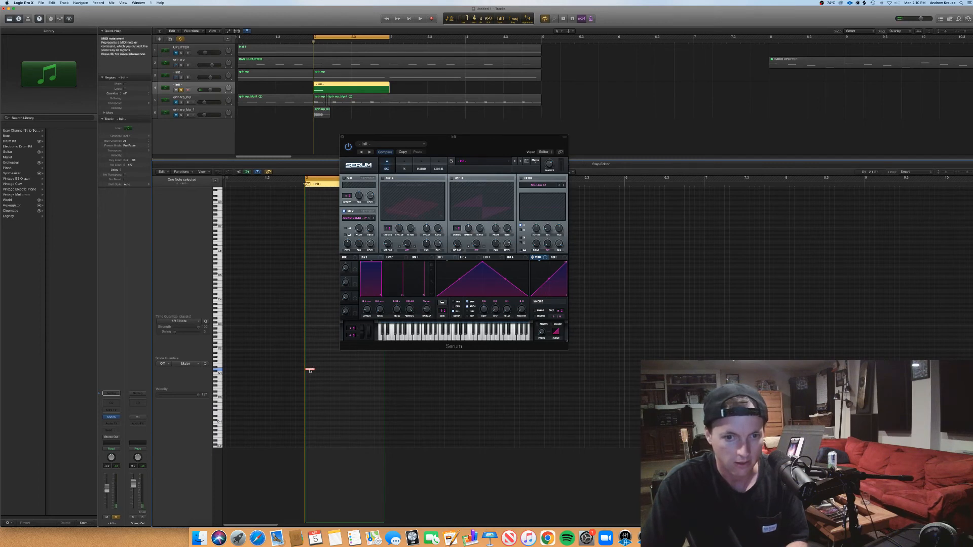
{"action": "left_click", "coordinate": [309, 371]}
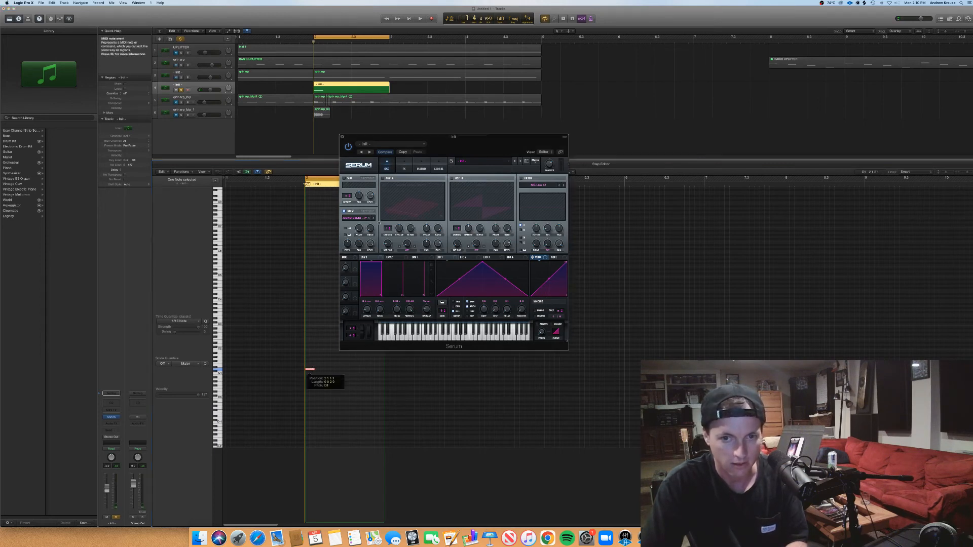
{"action": "left_click", "coordinate": [310, 372]}
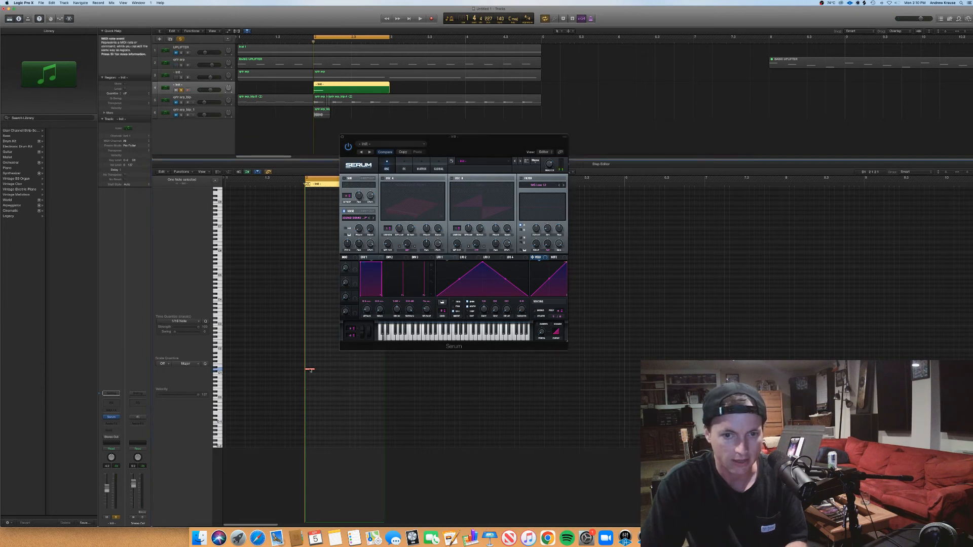
{"action": "left_click", "coordinate": [310, 371]}
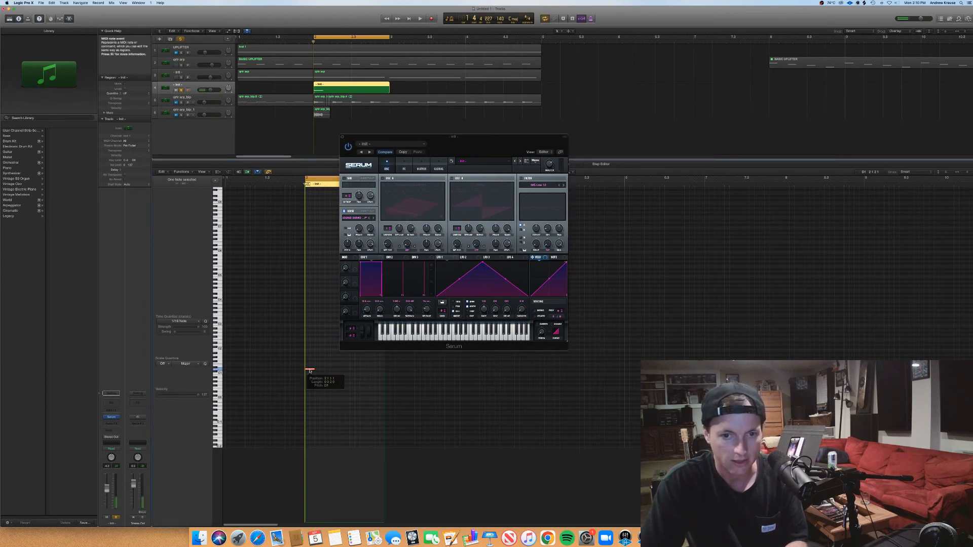
- Add four more short notes after the first in the bar 2 region, alternating between two pitches, and play the phrase
{"action": "double_click", "coordinate": [310, 370]}
{"action": "left_click", "coordinate": [317, 360]}
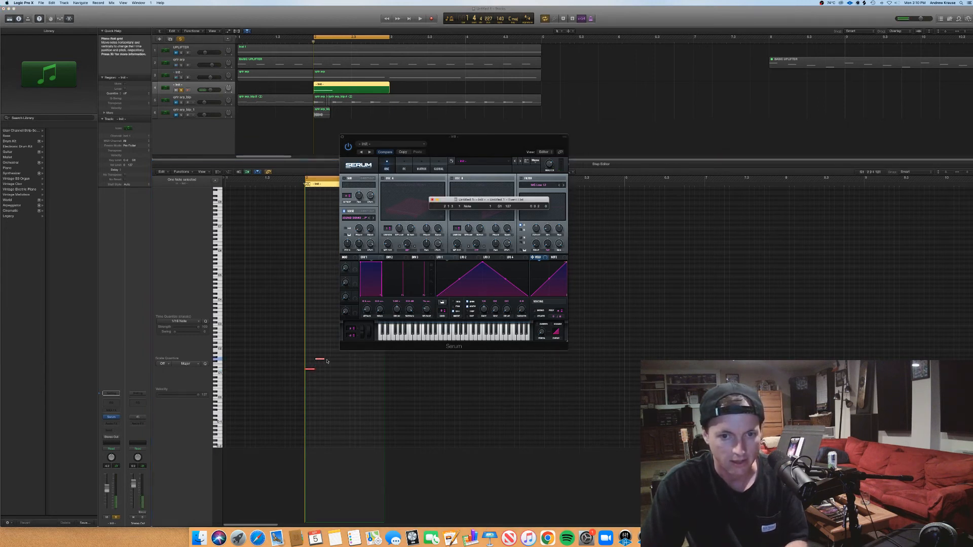
{"action": "left_click", "coordinate": [327, 369]}
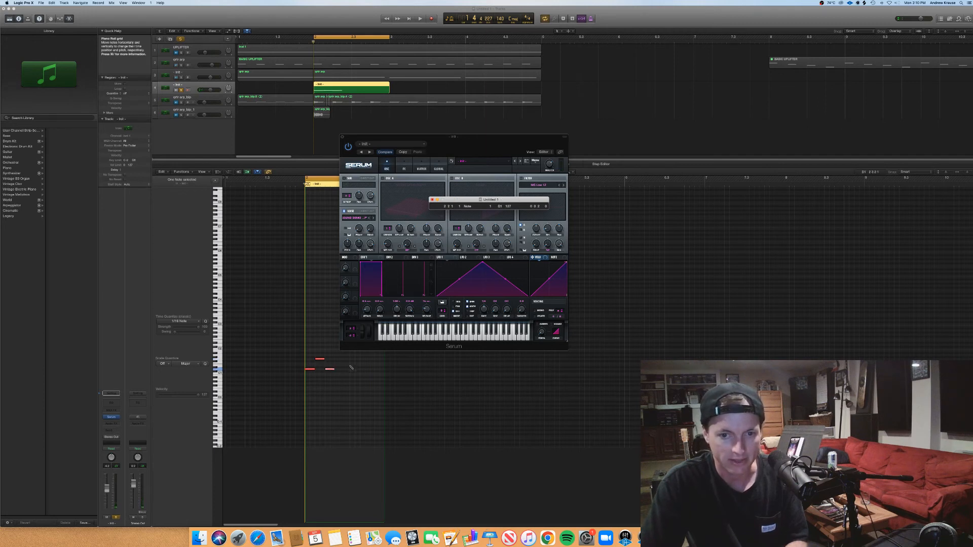
{"action": "left_click", "coordinate": [346, 359]}
{"action": "left_click", "coordinate": [367, 369]}
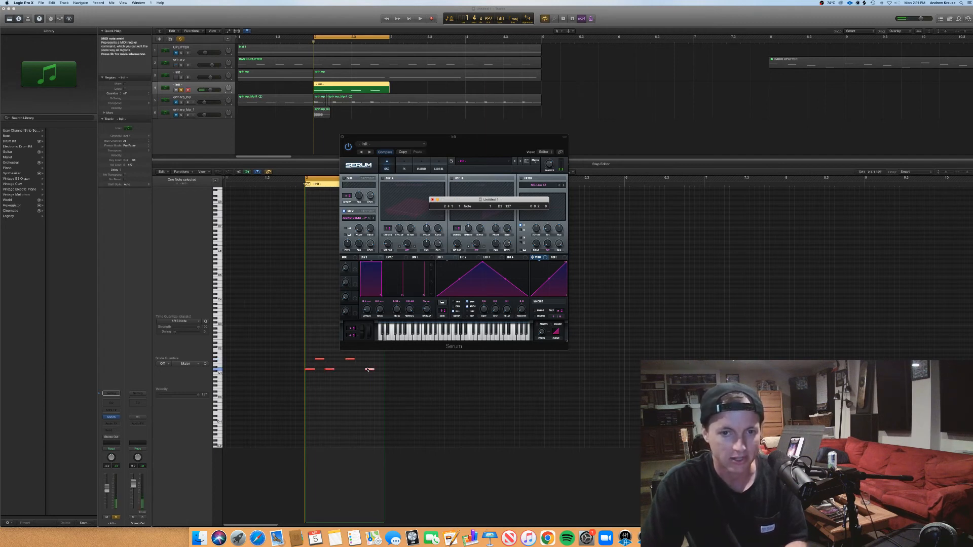
{"action": "key", "text": "space"}
{"action": "key", "text": "space"}
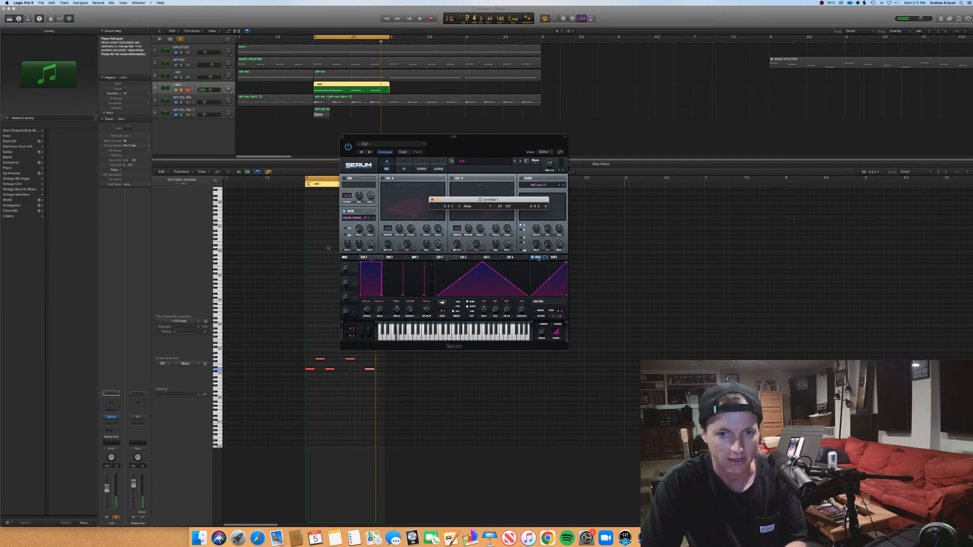
- Enable keyboard pitch tracking on Serum's noise oscillator and move all five notes several octaves higher during playback
{"action": "left_click", "coordinate": [345, 236]}
{"action": "key", "text": "space"}
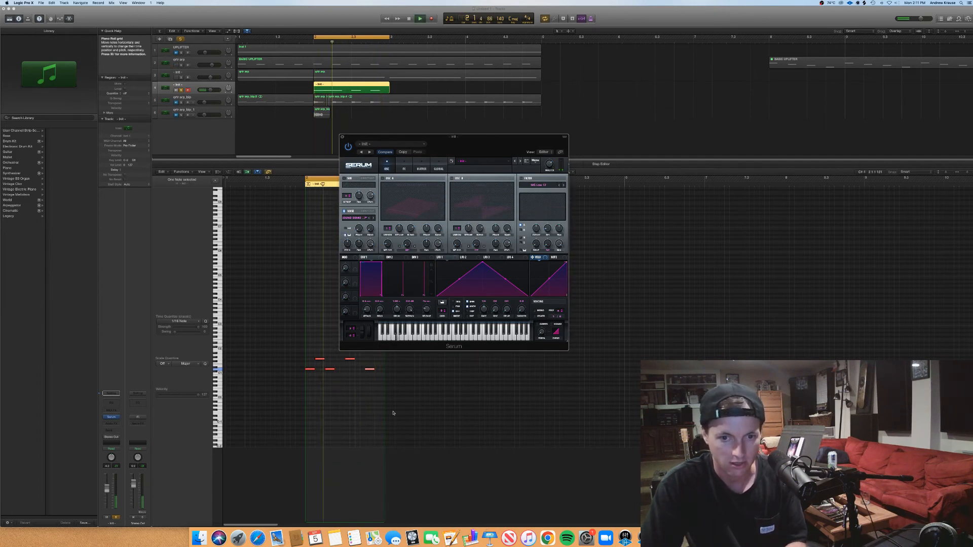
{"action": "left_click_drag", "start_coordinate": [266, 332], "coordinate": [400, 403]}
{"action": "left_click_drag", "start_coordinate": [312, 372], "coordinate": [312, 272]}
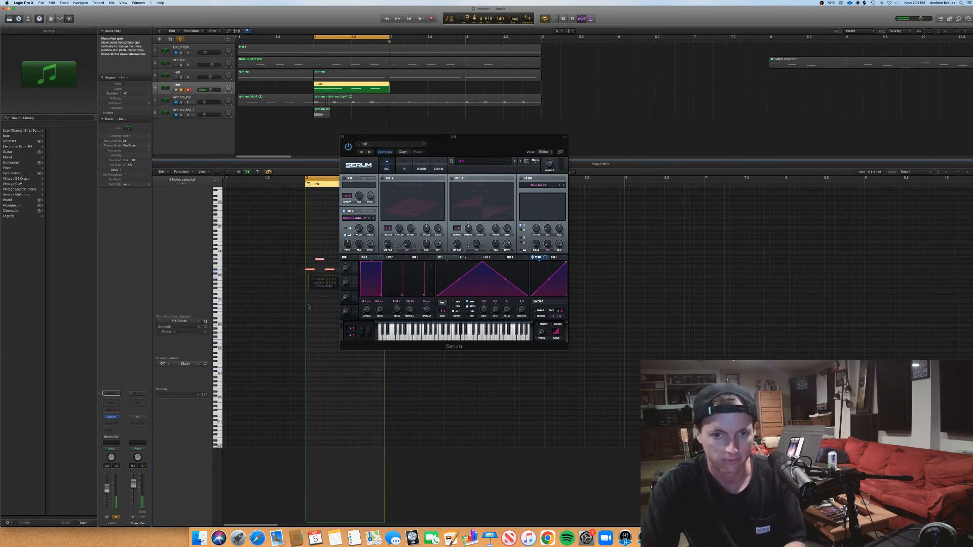
{"action": "scroll", "coordinate": [298, 312], "scroll_direction": "right", "scroll_amount": 5}
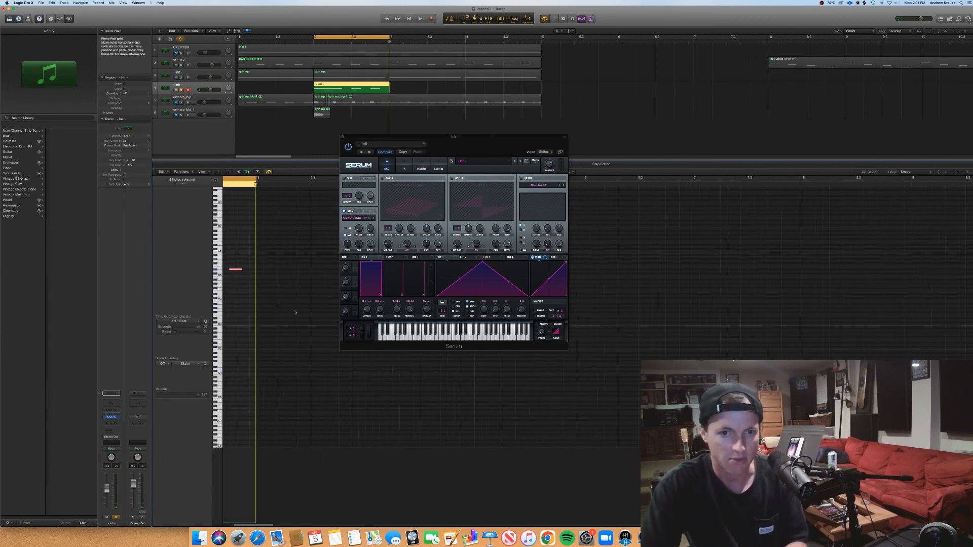
{"action": "scroll", "coordinate": [293, 313], "scroll_direction": "left", "scroll_amount": 3}
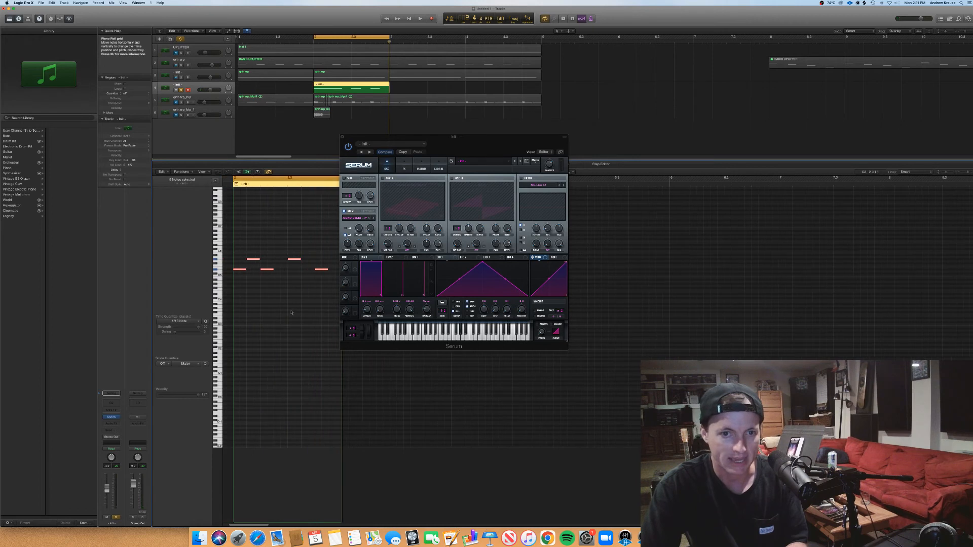
- Replace the bar 2 region on the new Serum track with a copy of the four-bar BASIC UPLIFTER region from the second track
{"action": "left_click", "coordinate": [264, 93]}
{"action": "left_click", "coordinate": [325, 91]}
{"action": "key", "text": "Delete"}
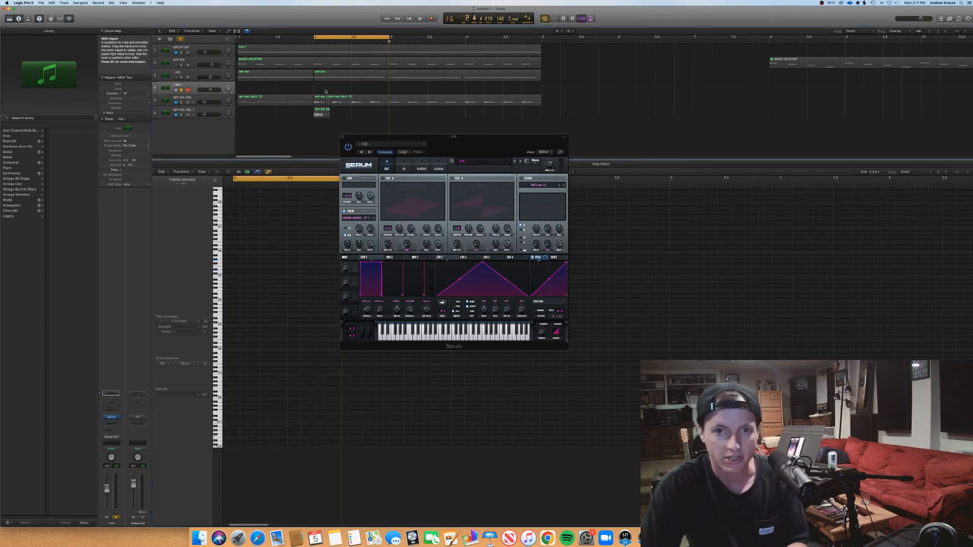
{"action": "left_click_drag", "start_coordinate": [308, 64], "coordinate": [304, 93]}
- Stretch the cycle range from bar 1 to just past bar 5 and play the copied part through the sampled noise patch
{"action": "left_click_drag", "start_coordinate": [315, 37], "coordinate": [239, 38]}
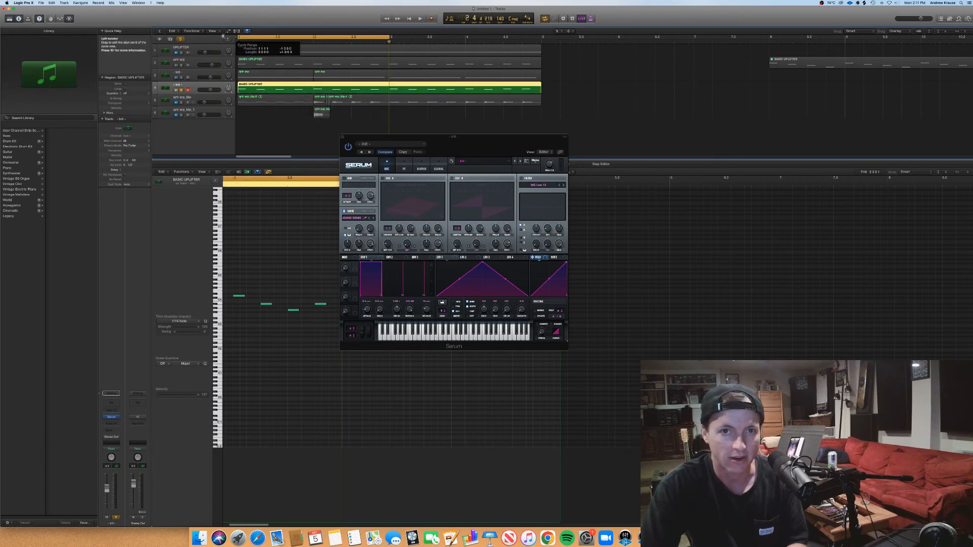
{"action": "left_click_drag", "start_coordinate": [391, 37], "coordinate": [548, 38]}
{"action": "key", "text": "space"}
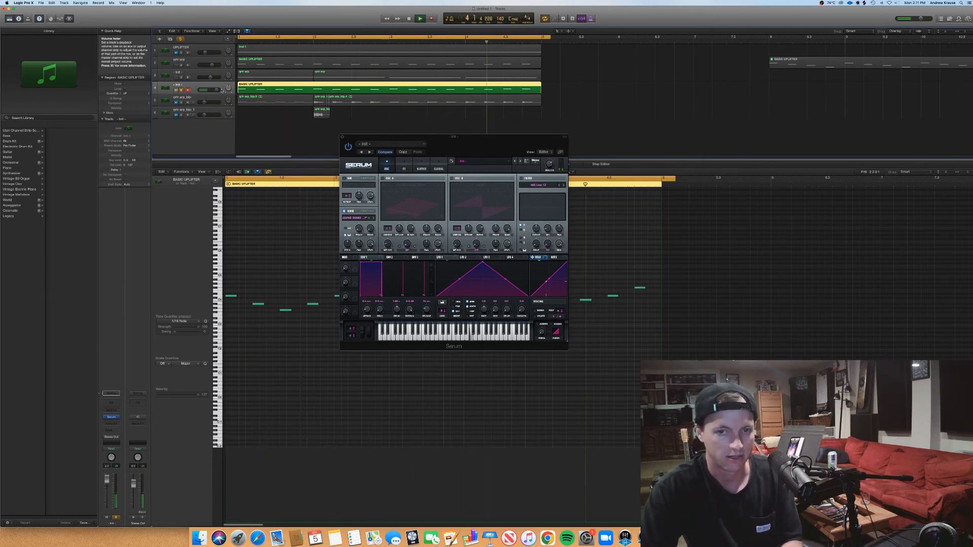
{"action": "key", "text": "space"}
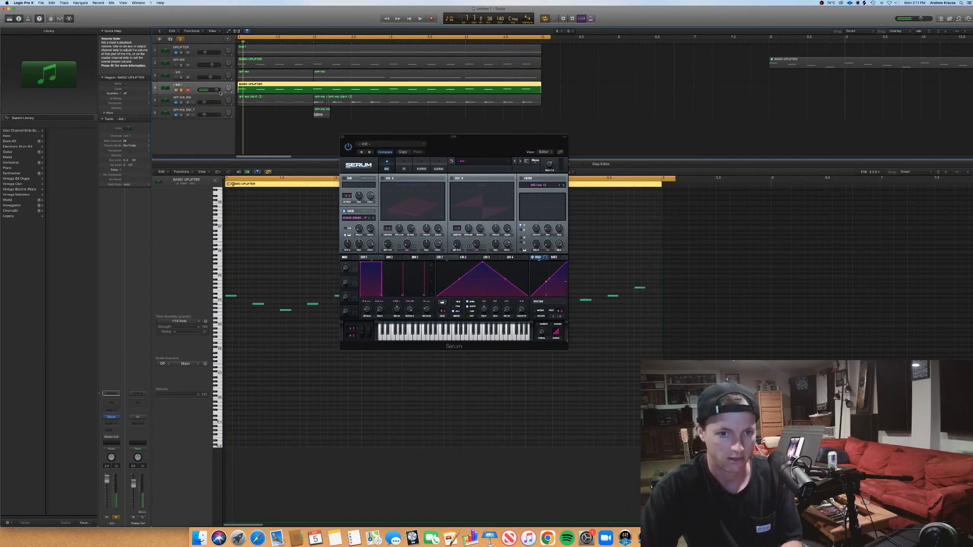
- Solo the second track as well and audition both BASIC UPLIFTER layers together
{"action": "left_click", "coordinate": [182, 66]}
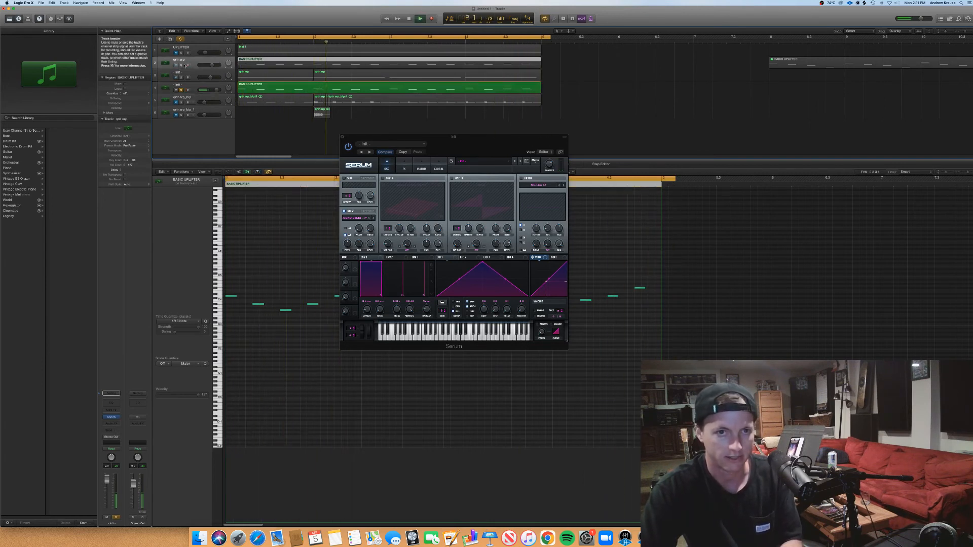
{"action": "key", "text": "space"}
{"action": "key", "text": "space"}
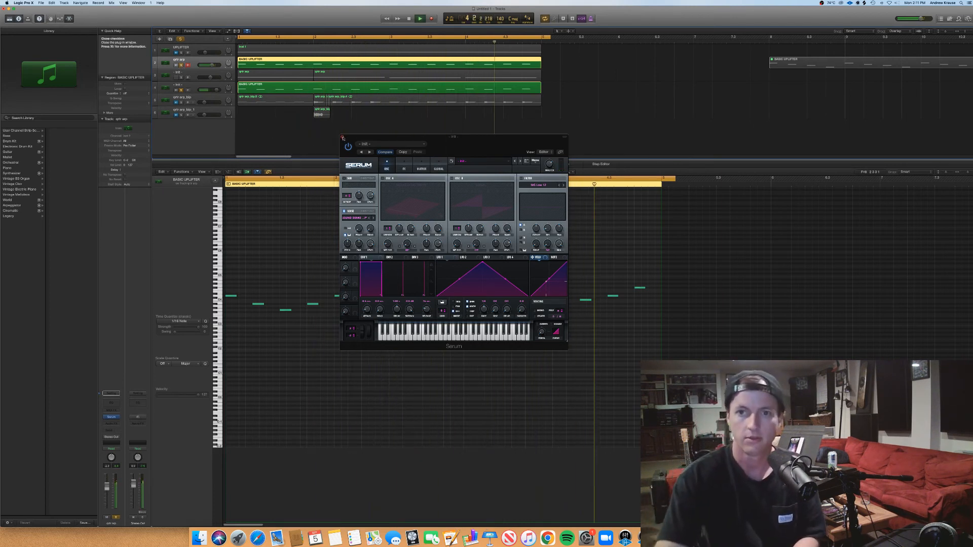
{"action": "key", "text": "space"}
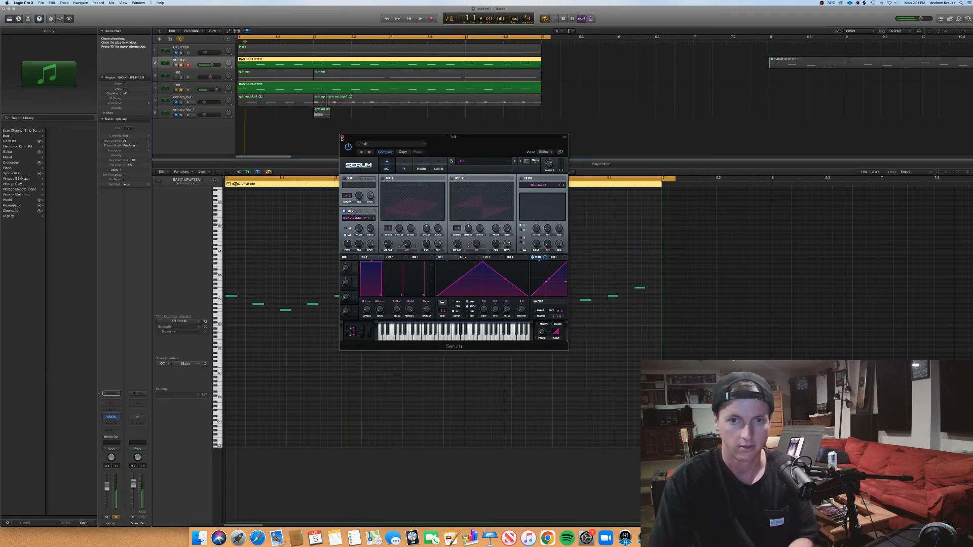
- Close the Serum window and take the second track out of solo
{"action": "left_click", "coordinate": [342, 138]}
{"action": "left_click", "coordinate": [195, 86]}
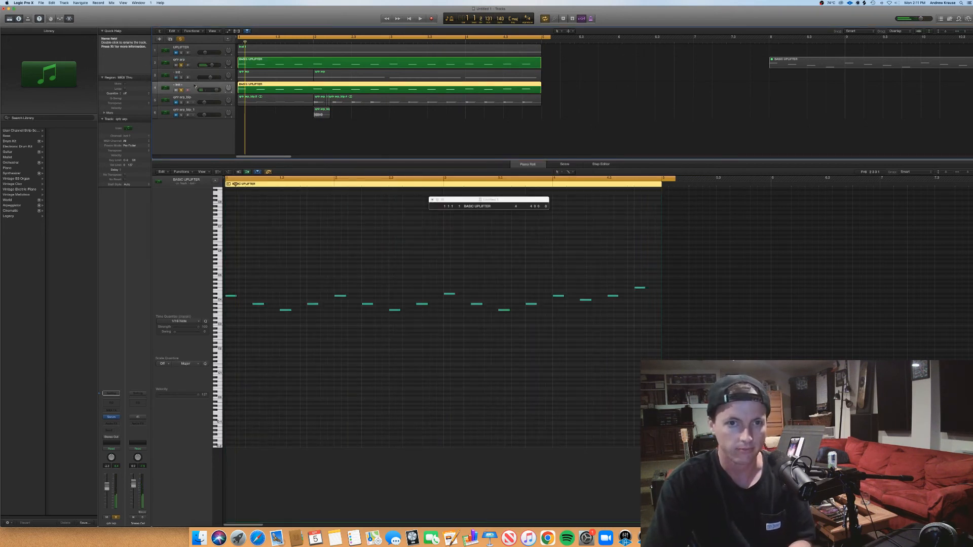
{"action": "left_click", "coordinate": [197, 60]}
{"action": "left_click", "coordinate": [181, 65]}
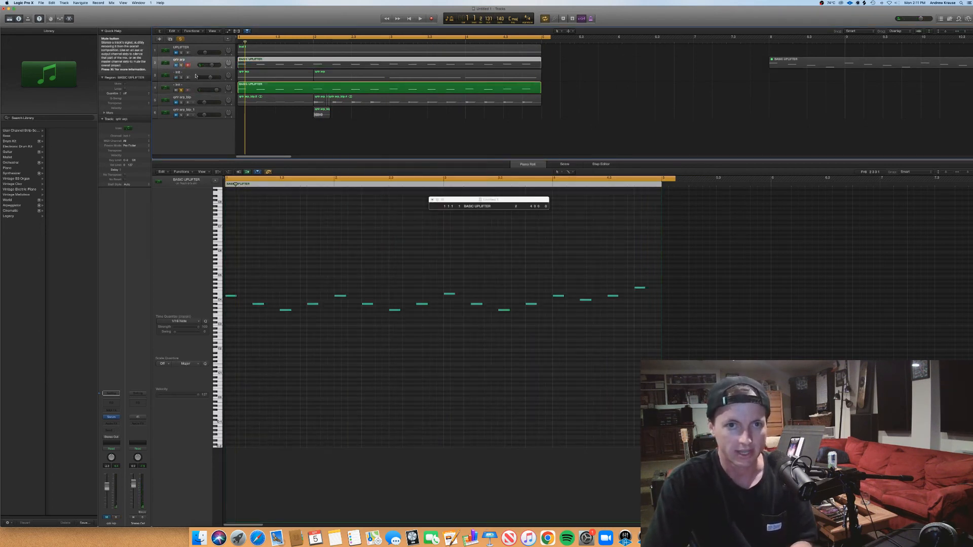
- Reopen Serum on the fourth track and switch its sound source from noise to oscillator A with the SOUND DEMO TRIPPY wavetable
{"action": "left_click", "coordinate": [283, 89]}
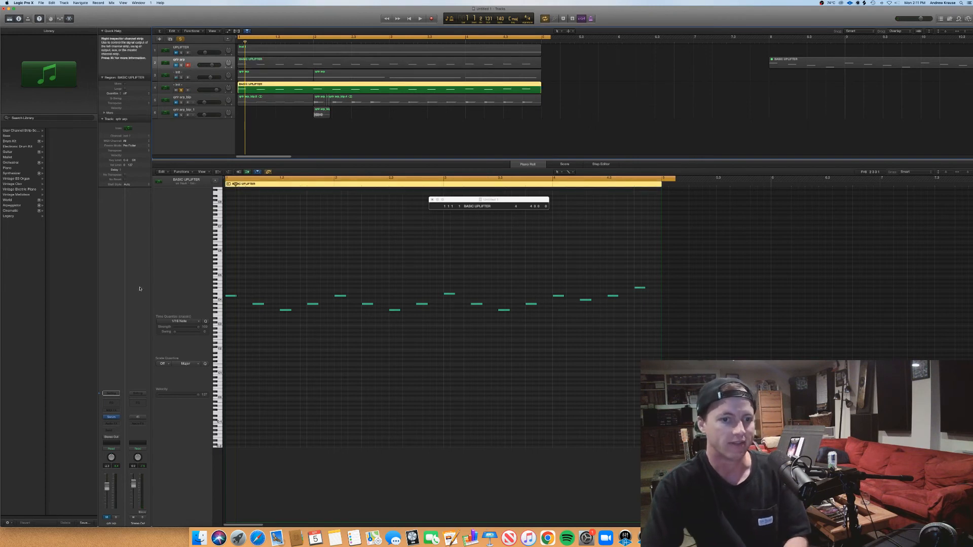
{"action": "left_click", "coordinate": [111, 417]}
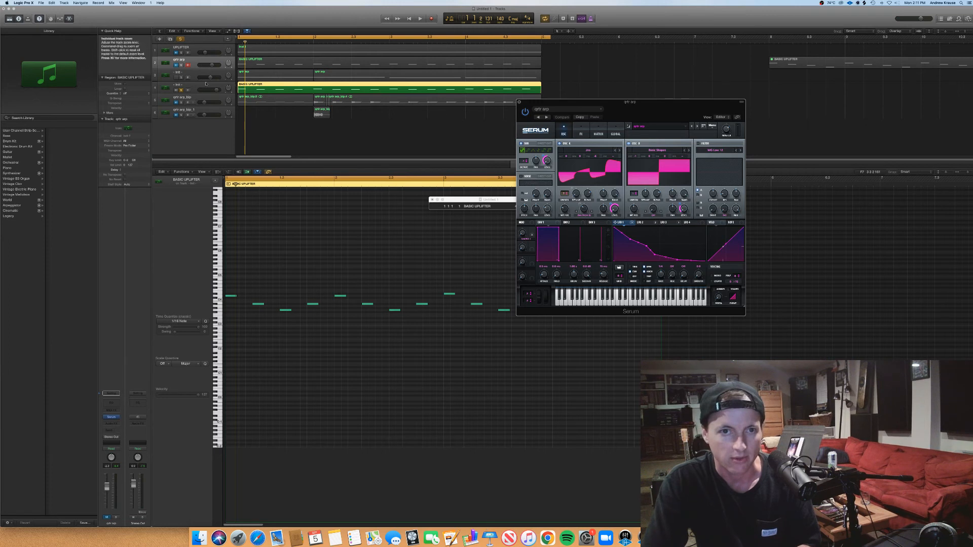
{"action": "left_click", "coordinate": [127, 450]}
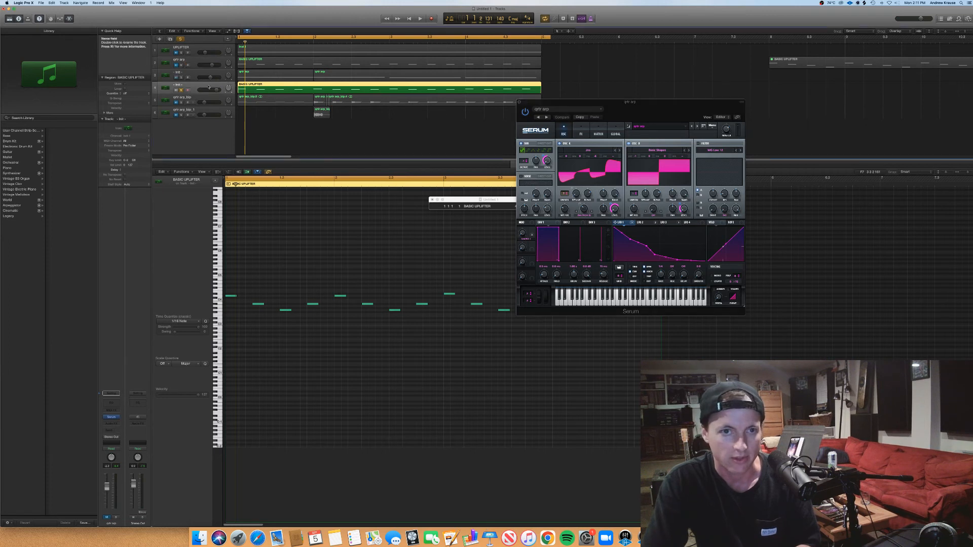
{"action": "left_click", "coordinate": [111, 417]}
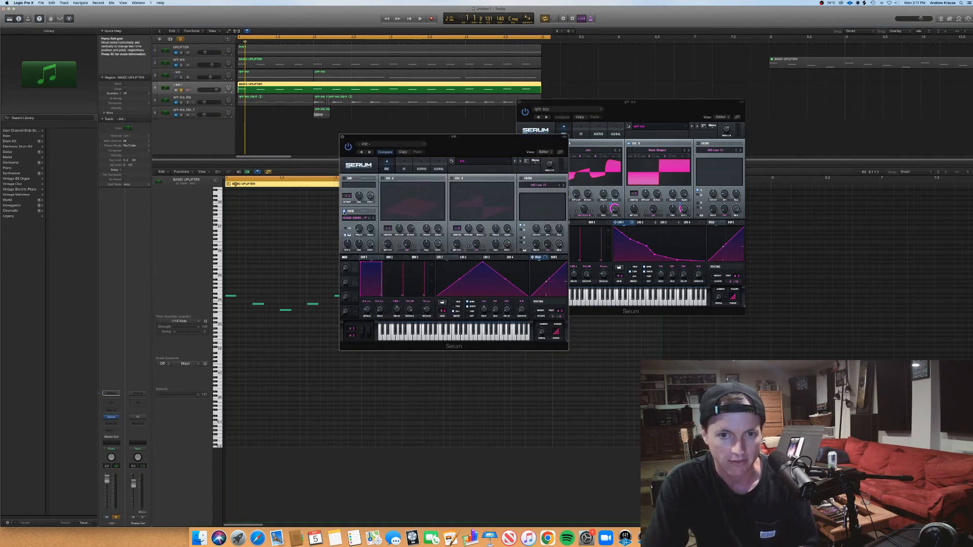
{"action": "left_click", "coordinate": [382, 178]}
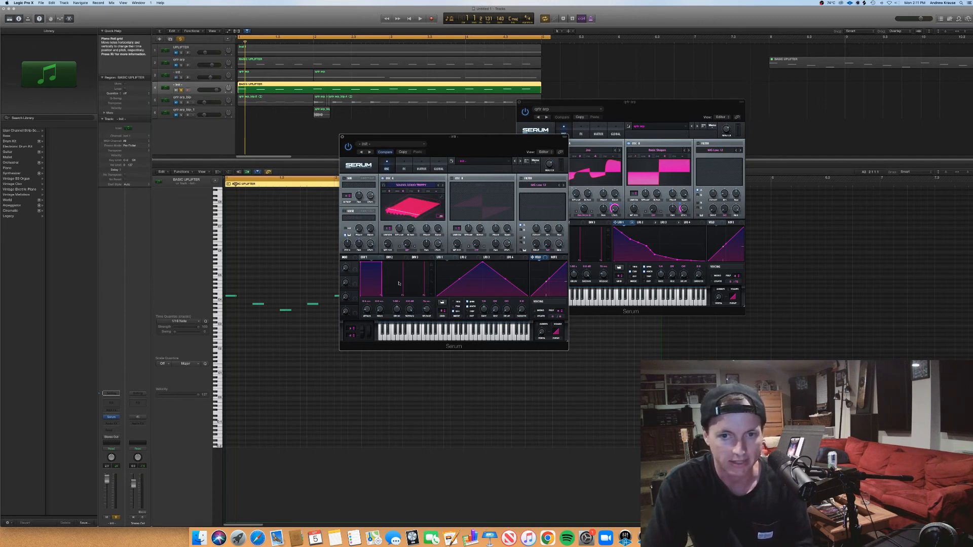
{"action": "left_click", "coordinate": [404, 218]}
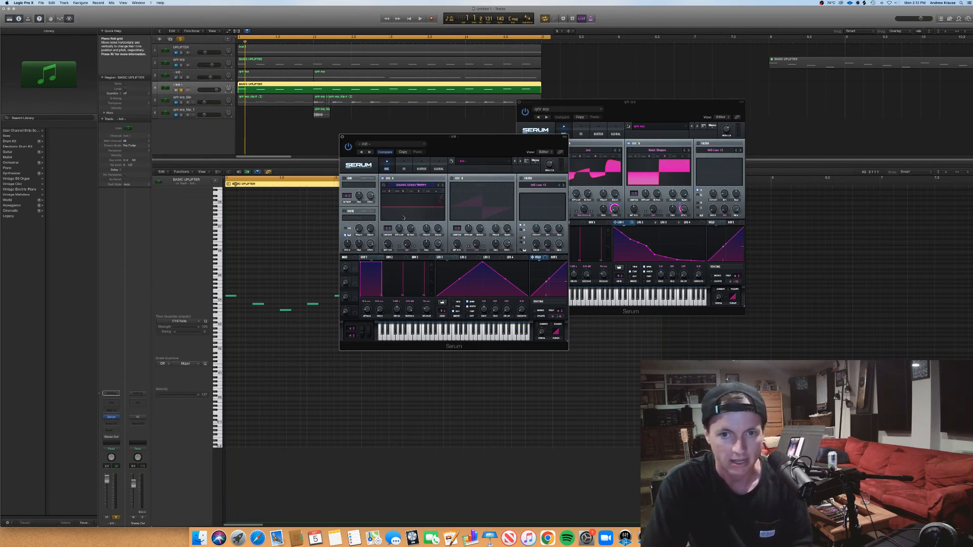
{"action": "left_click", "coordinate": [405, 214]}
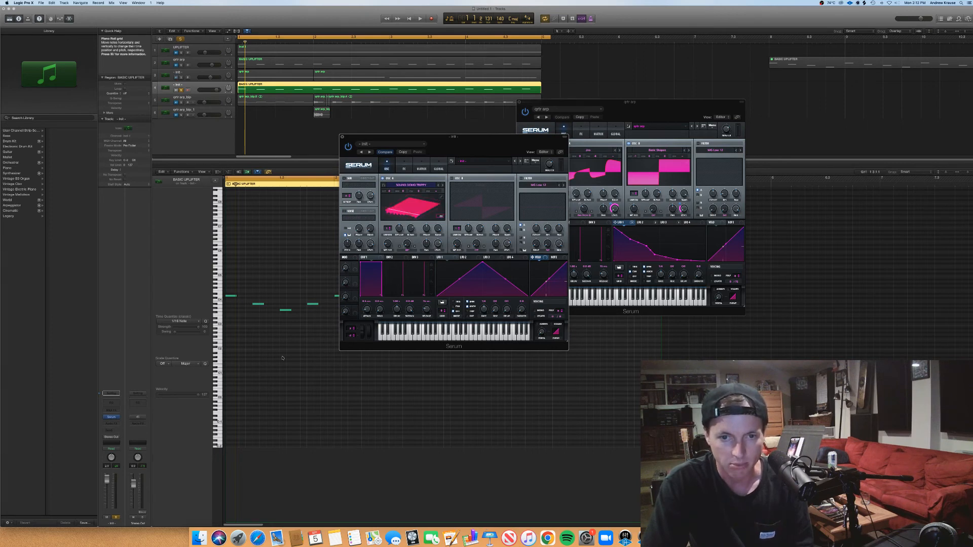
{"action": "left_click", "coordinate": [199, 538]}
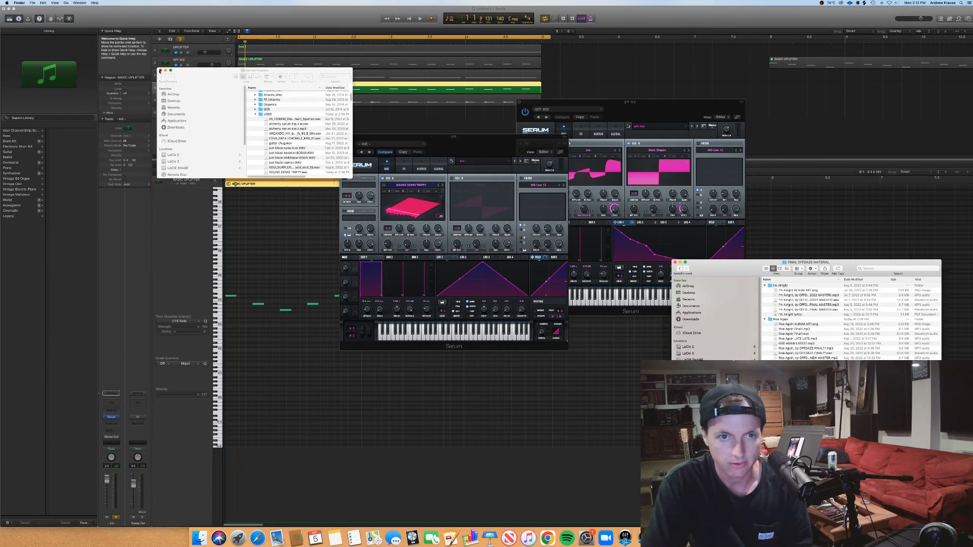
{"action": "left_click", "coordinate": [160, 71]}
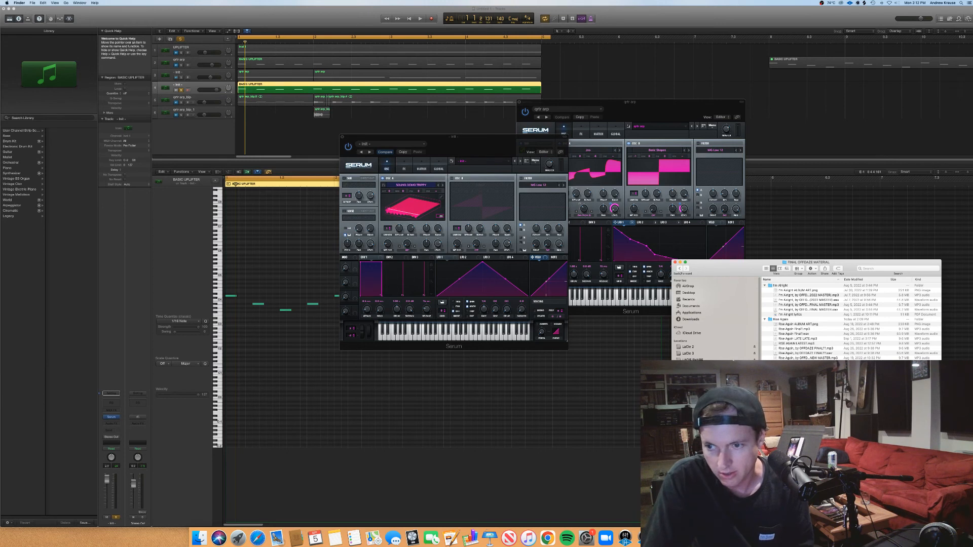
{"action": "left_click_drag", "start_coordinate": [466, 225], "coordinate": [407, 210]}
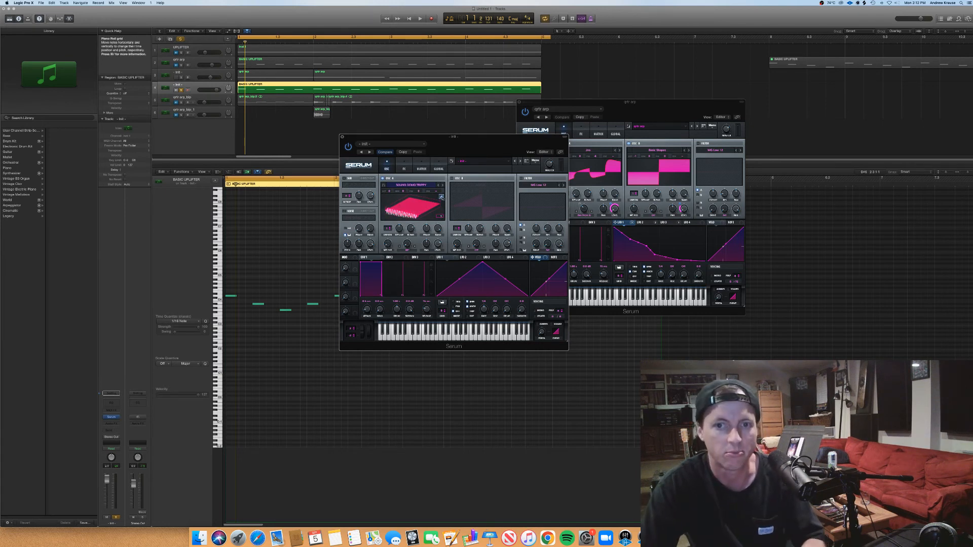
- Open oscillator A's wavetable editor and inspect individual frames to find where the waveform goes silent
{"action": "left_click", "coordinate": [443, 199]}
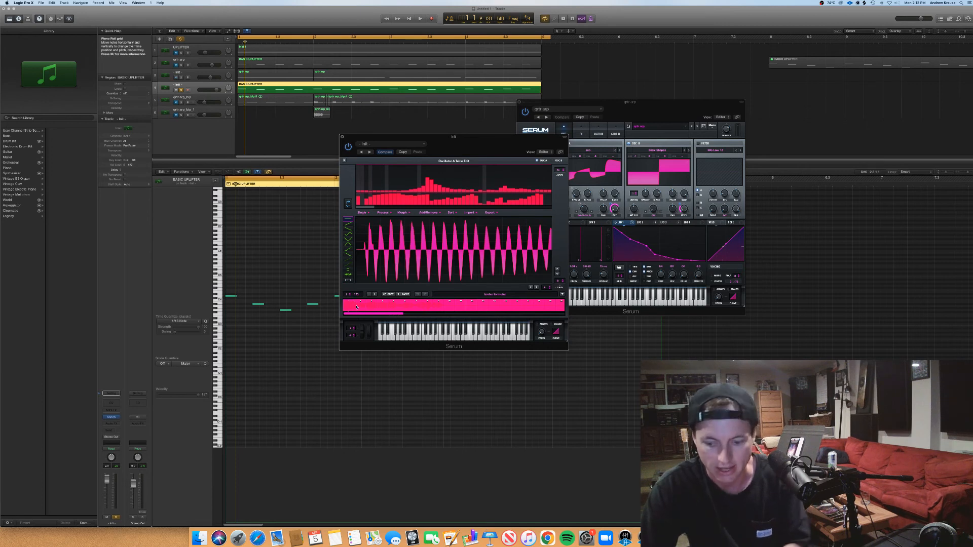
{"action": "left_click", "coordinate": [373, 307]}
{"action": "left_click", "coordinate": [394, 307]}
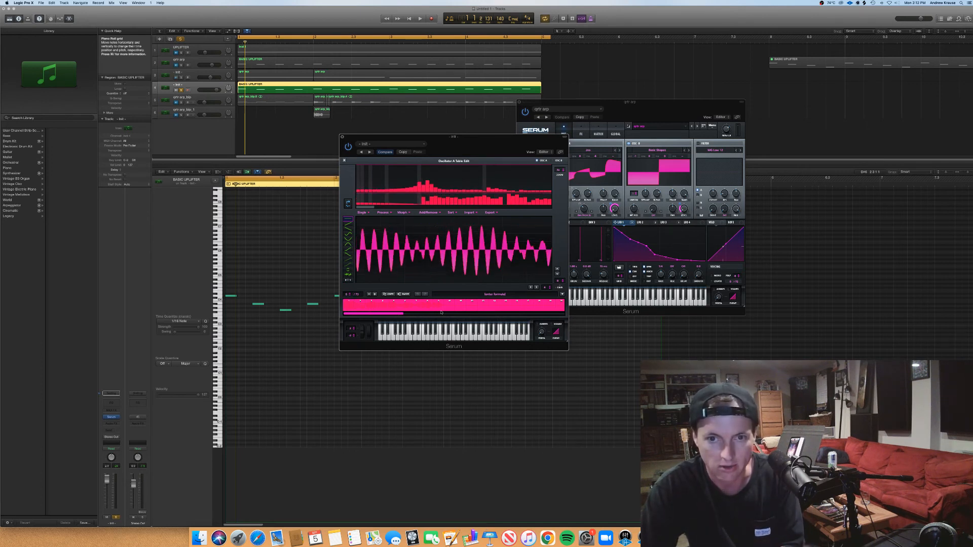
{"action": "left_click", "coordinate": [471, 309]}
{"action": "left_click", "coordinate": [457, 303]}
{"action": "left_click", "coordinate": [439, 306]}
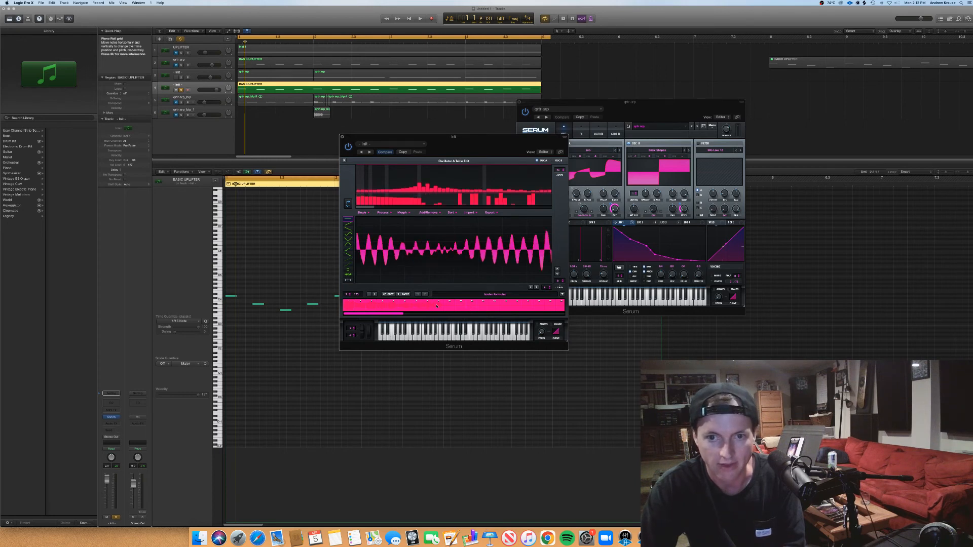
{"action": "left_click", "coordinate": [458, 307]}
{"action": "left_click", "coordinate": [454, 308]}
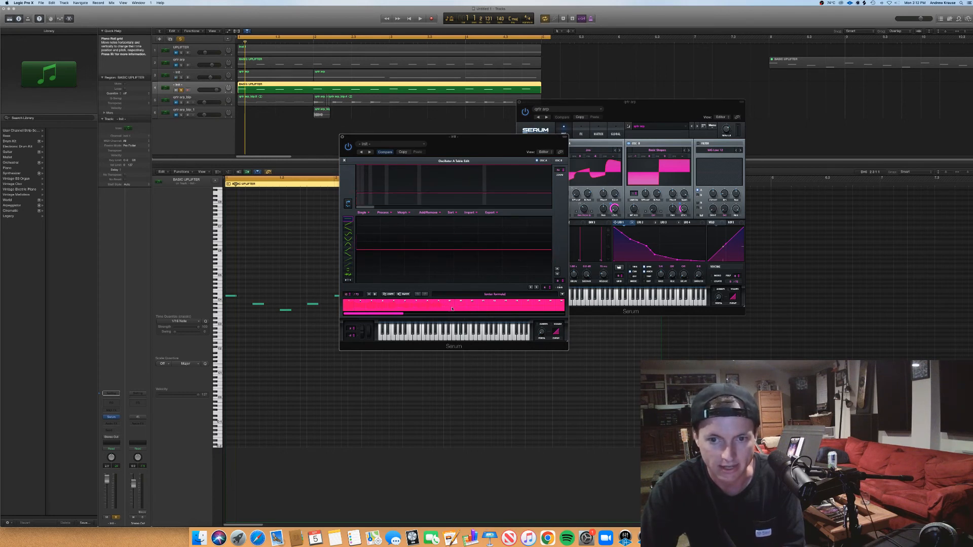
- Remove the wavetable frames from the selected silent frame to the end, and check the frames around that point
{"action": "left_click", "coordinate": [430, 213]}
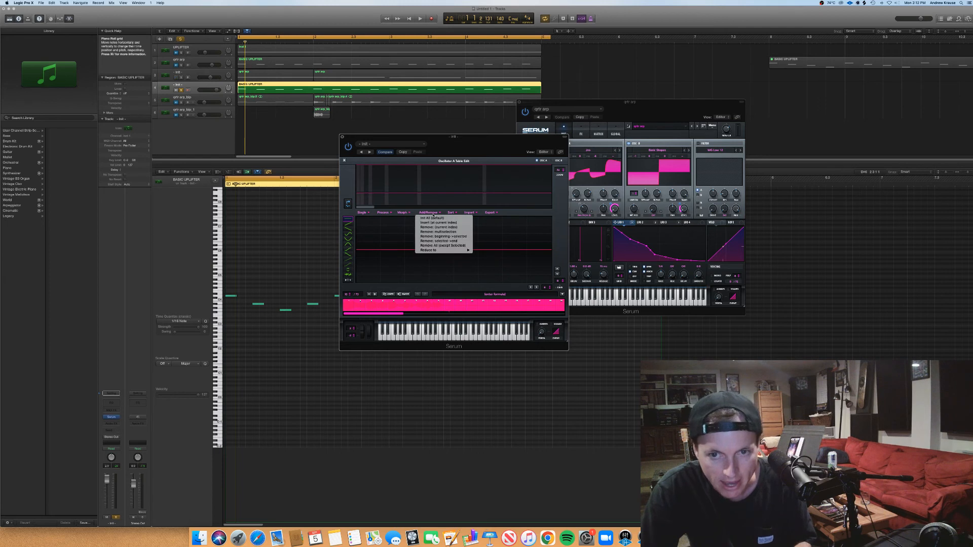
{"action": "left_click", "coordinate": [449, 242]}
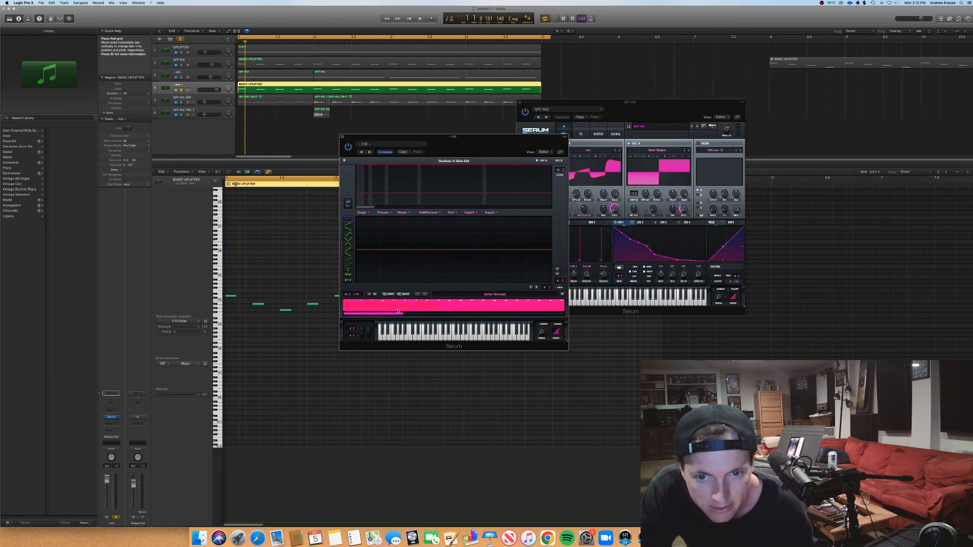
{"action": "left_click", "coordinate": [440, 309]}
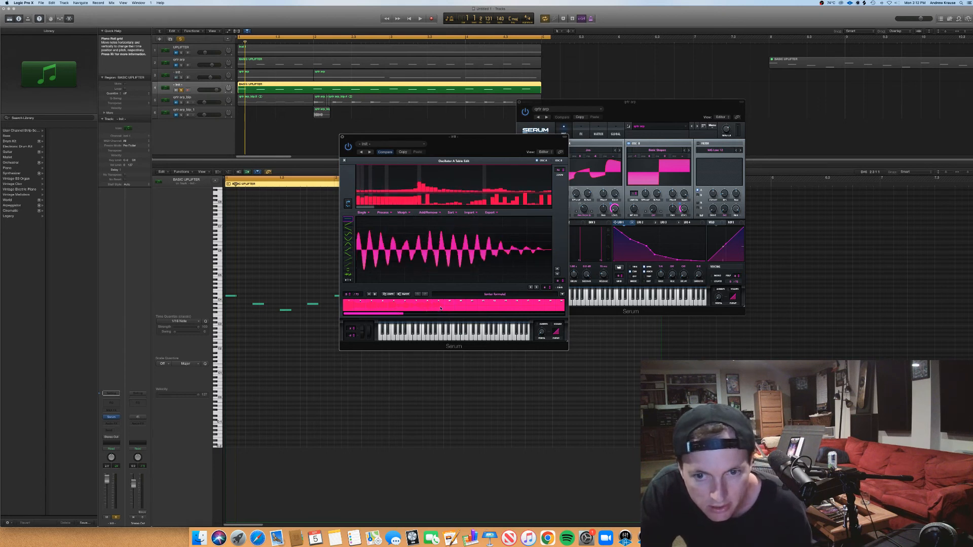
{"action": "left_click", "coordinate": [450, 308]}
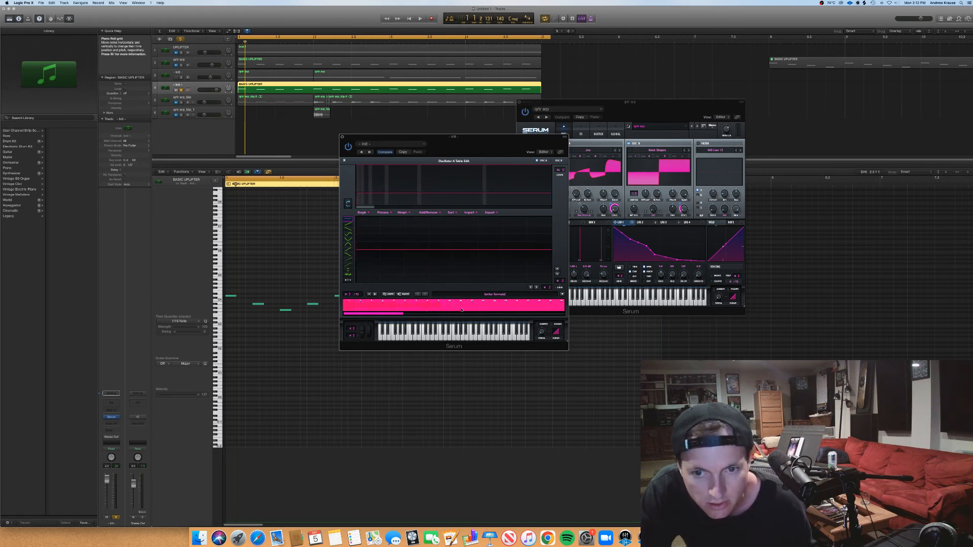
- Remove the wavetable frames from the selected frame to the end and normalize each remaining frame separately
{"action": "left_click", "coordinate": [425, 212]}
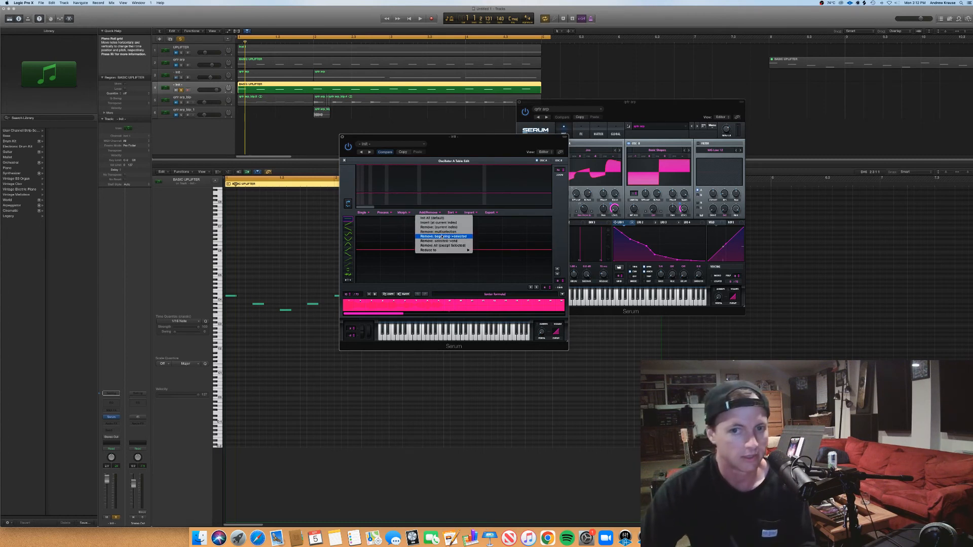
{"action": "left_click", "coordinate": [449, 241]}
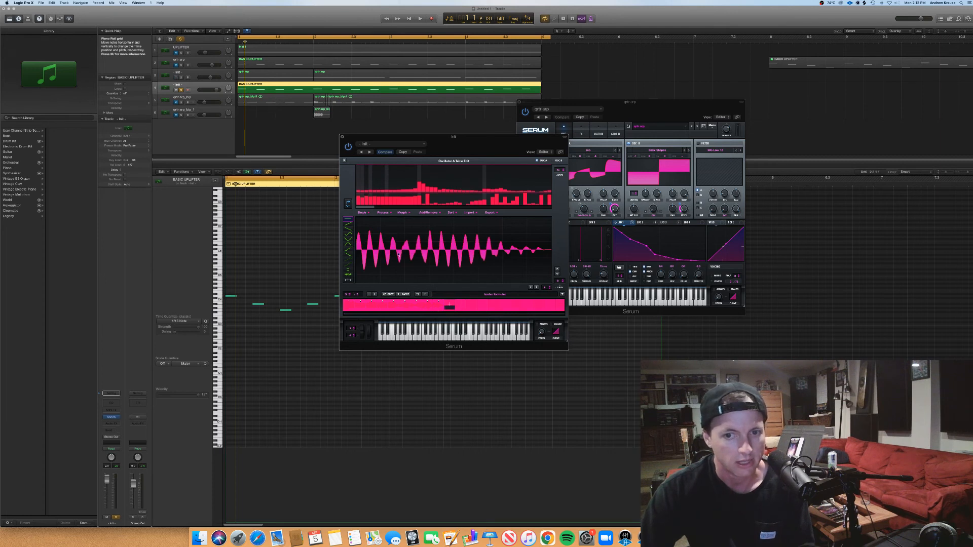
{"action": "left_click", "coordinate": [400, 213]}
{"action": "left_click", "coordinate": [385, 213]}
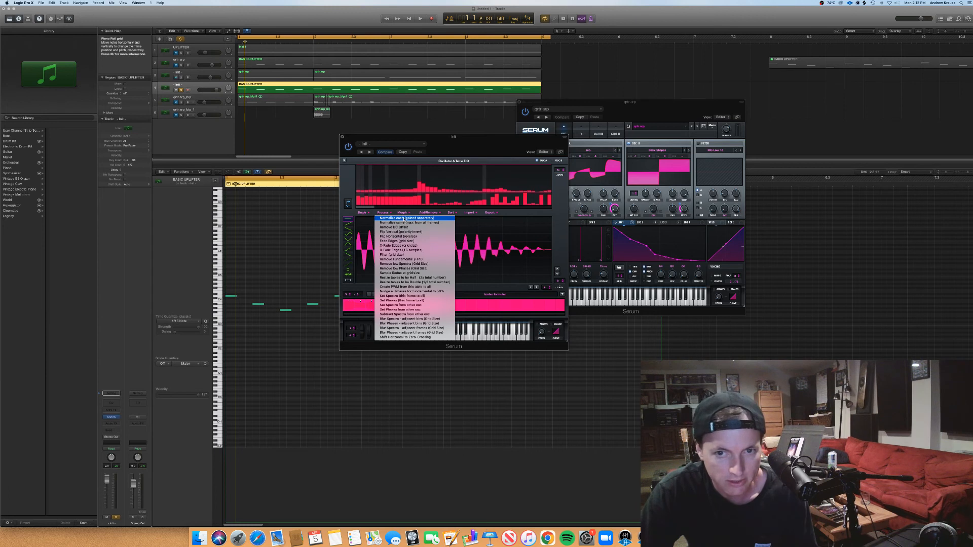
{"action": "left_click", "coordinate": [404, 219]}
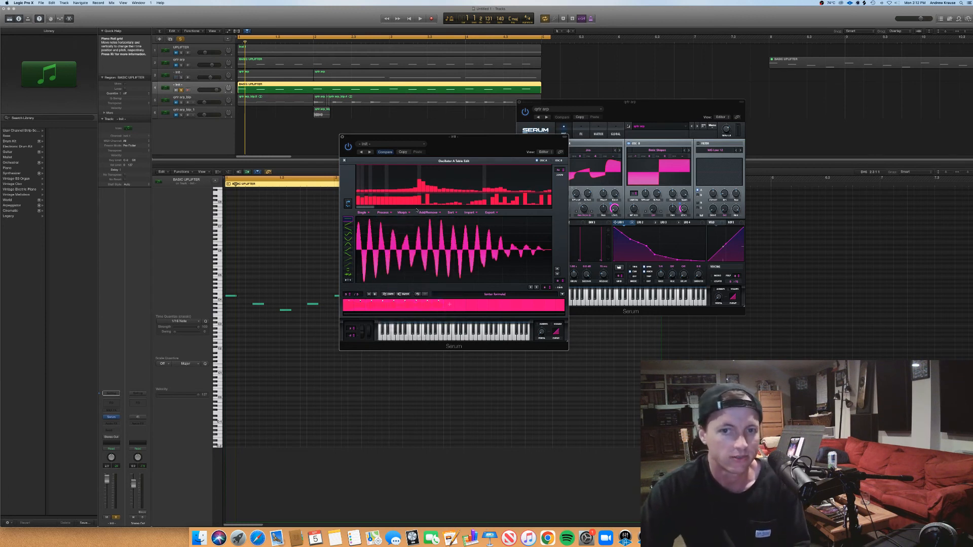
- Apply the Crossfade morph to the wavetable and close the wavetable editor
{"action": "left_click", "coordinate": [426, 213]}
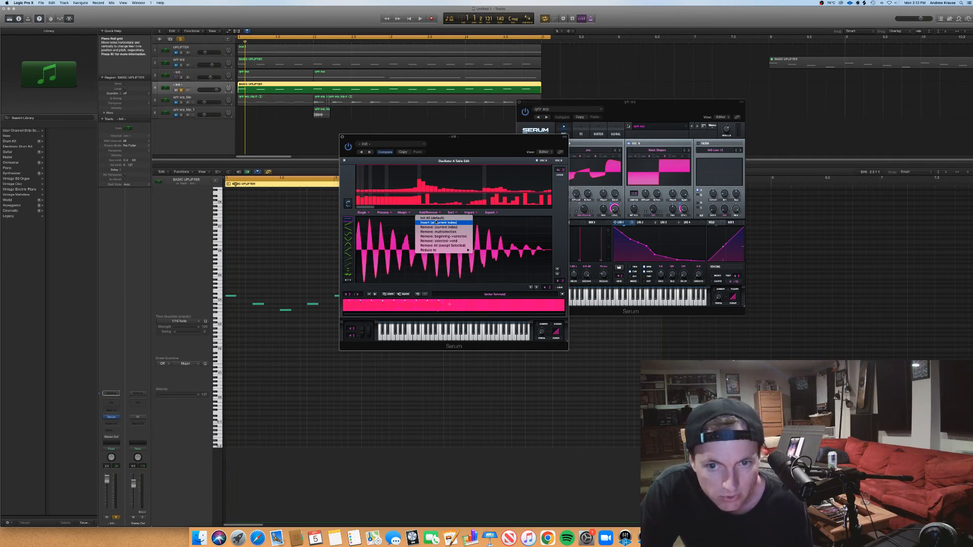
{"action": "left_click", "coordinate": [403, 213]}
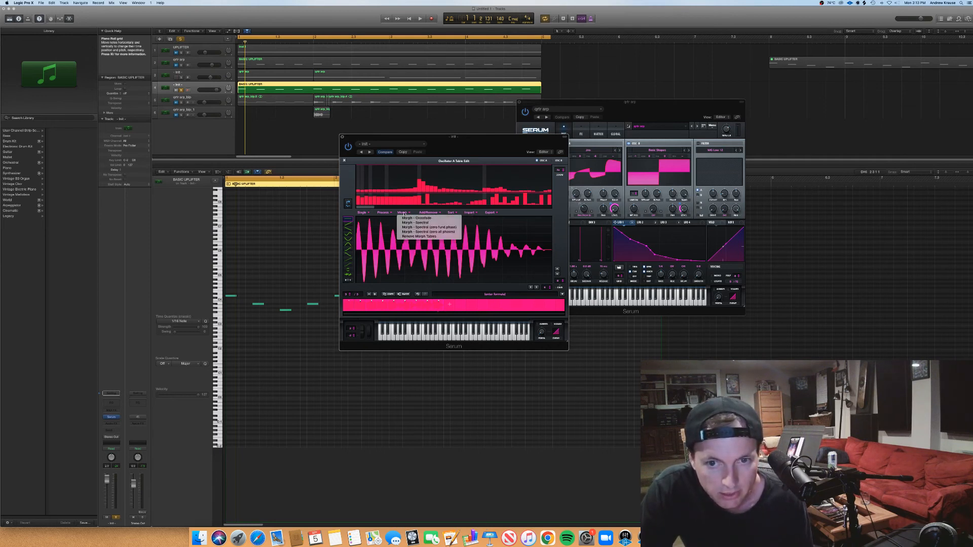
{"action": "left_click", "coordinate": [410, 218]}
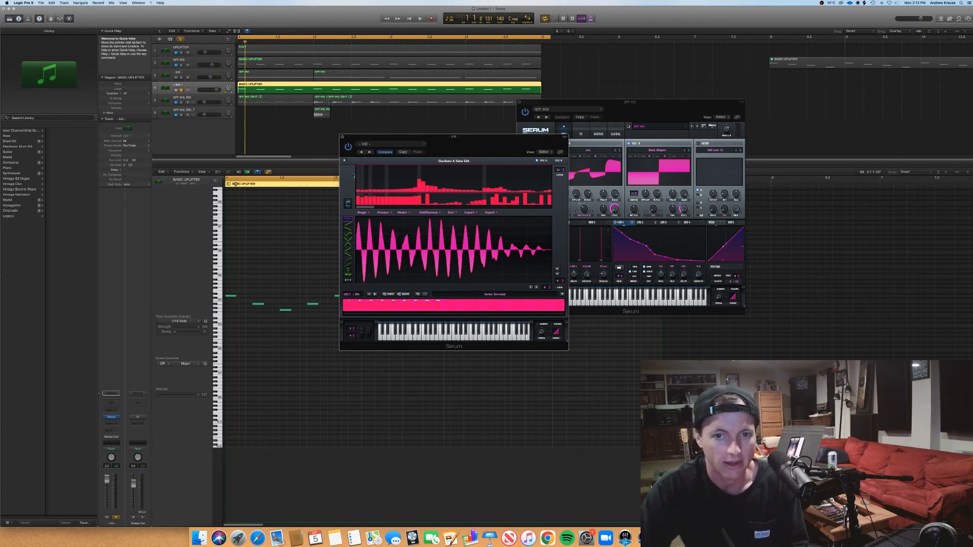
{"action": "left_click", "coordinate": [344, 160]}
{"action": "left_click_drag", "start_coordinate": [387, 243], "coordinate": [391, 310]}
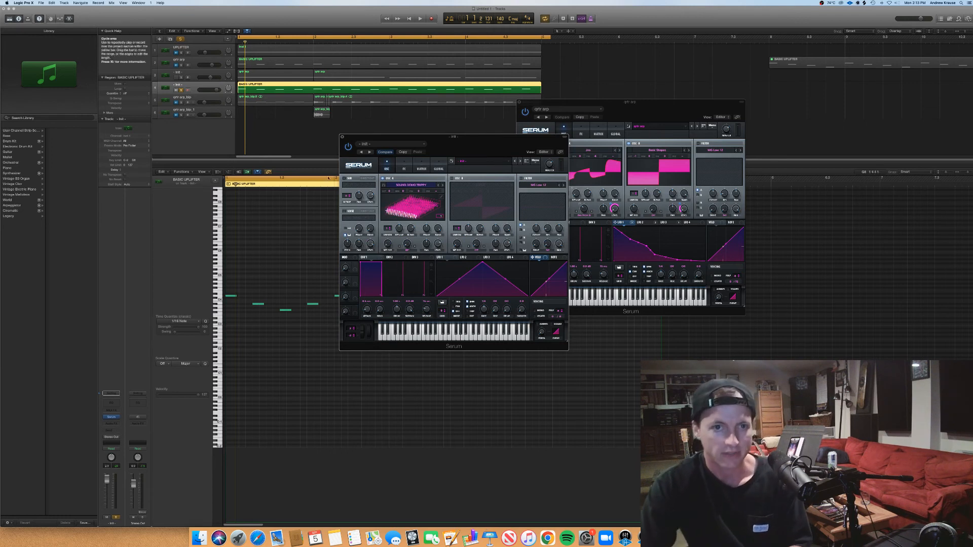
- Replace the BASIC UPLIFTER region on the fourth track with copies of the third track's regions and solo the fourth track
{"action": "left_click", "coordinate": [181, 90]}
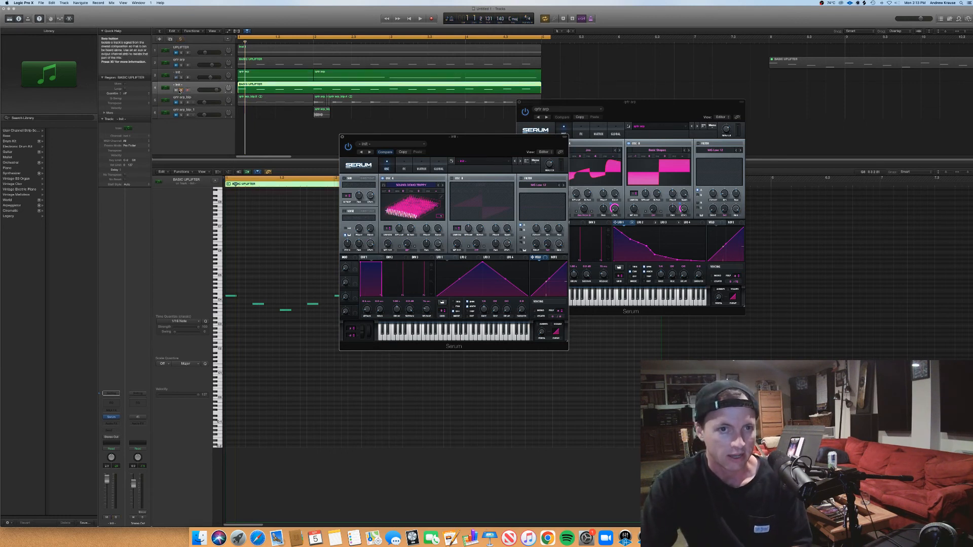
{"action": "left_click", "coordinate": [177, 90]}
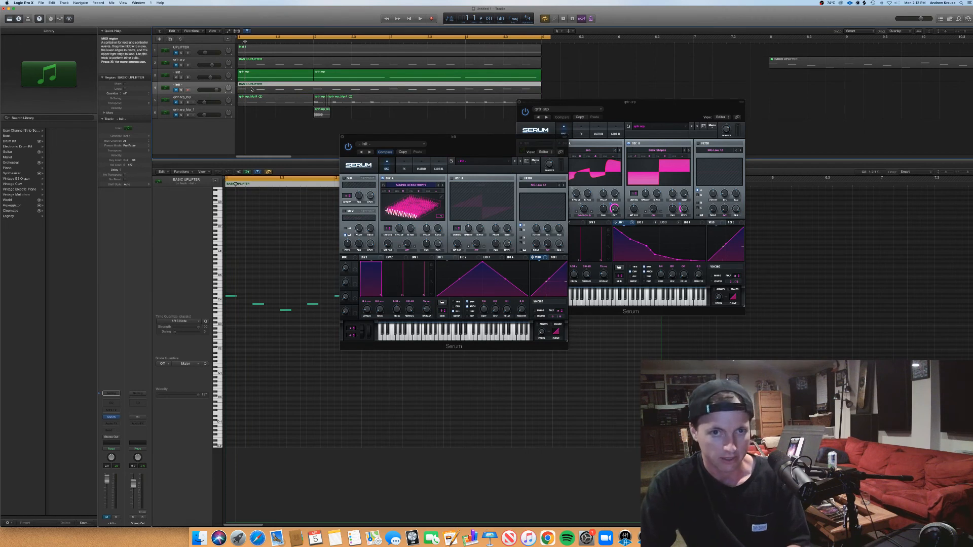
{"action": "key", "text": "Delete"}
{"action": "left_click_drag", "start_coordinate": [294, 85], "coordinate": [403, 87]}
{"action": "left_click", "coordinate": [182, 90]}
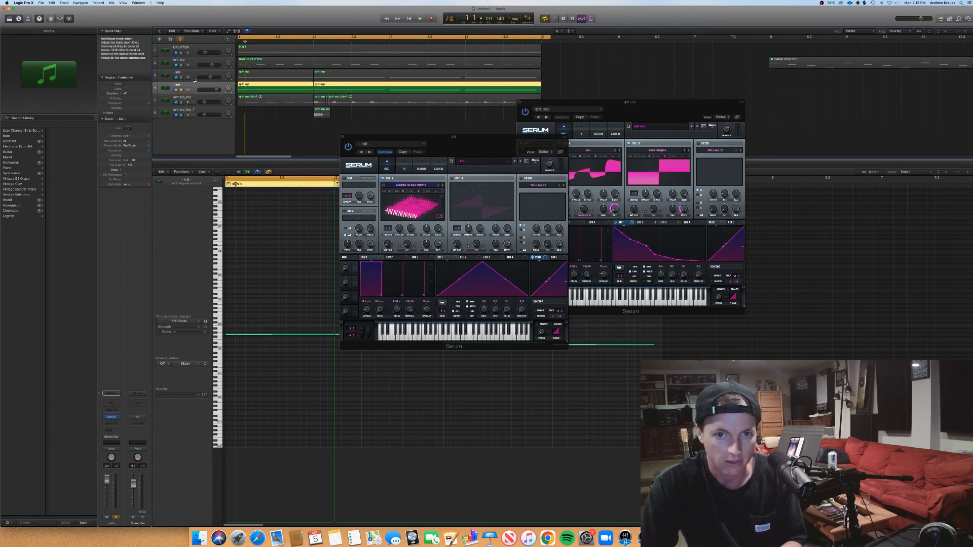
- Audition the fourth track while adjusting oscillator A's wavetable position and volume
{"action": "key", "text": "space"}
{"action": "left_click", "coordinate": [446, 261]}
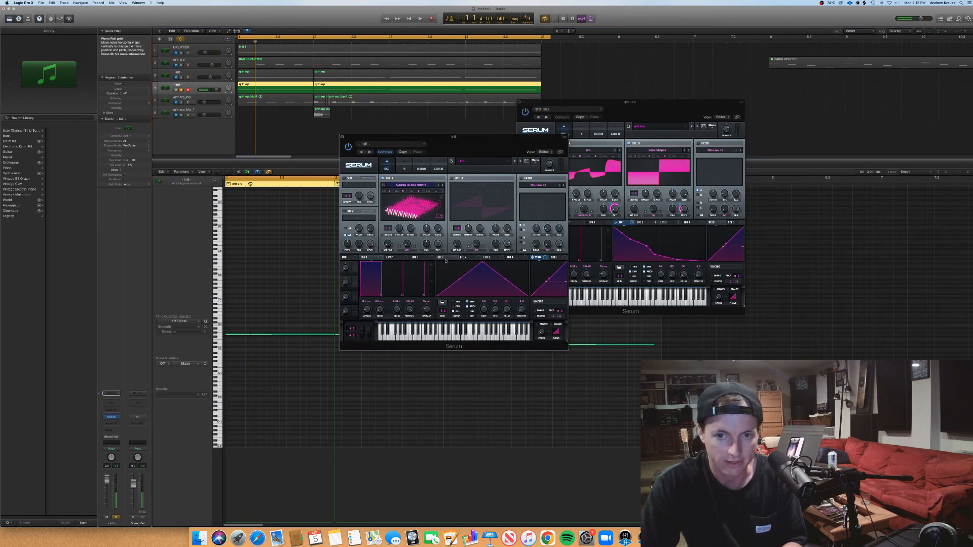
{"action": "left_click_drag", "start_coordinate": [389, 199], "coordinate": [397, 239]}
{"action": "key", "text": "space"}
{"action": "key", "text": "space"}
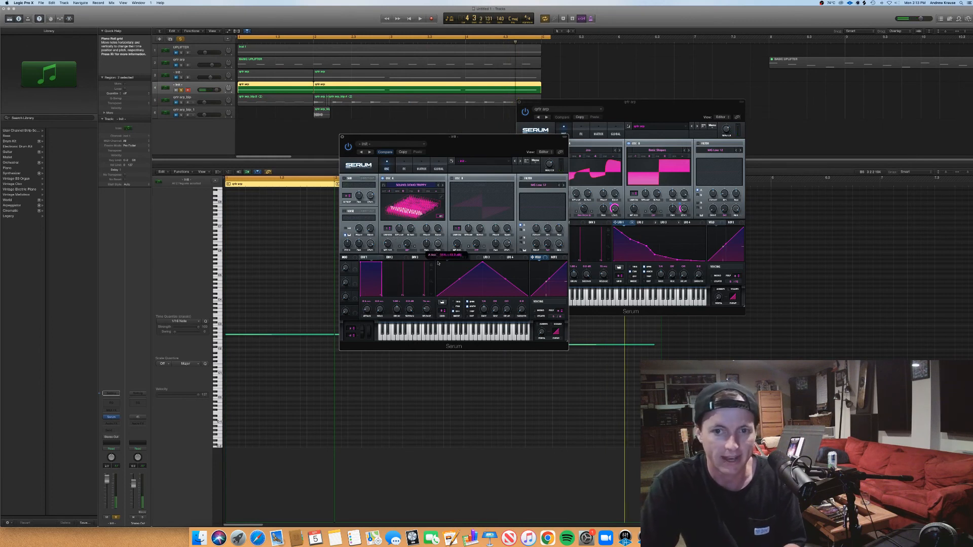
- Enable oscillator B with its default waveform and set its warp mode to FM (from A)
{"action": "left_click", "coordinate": [451, 179]}
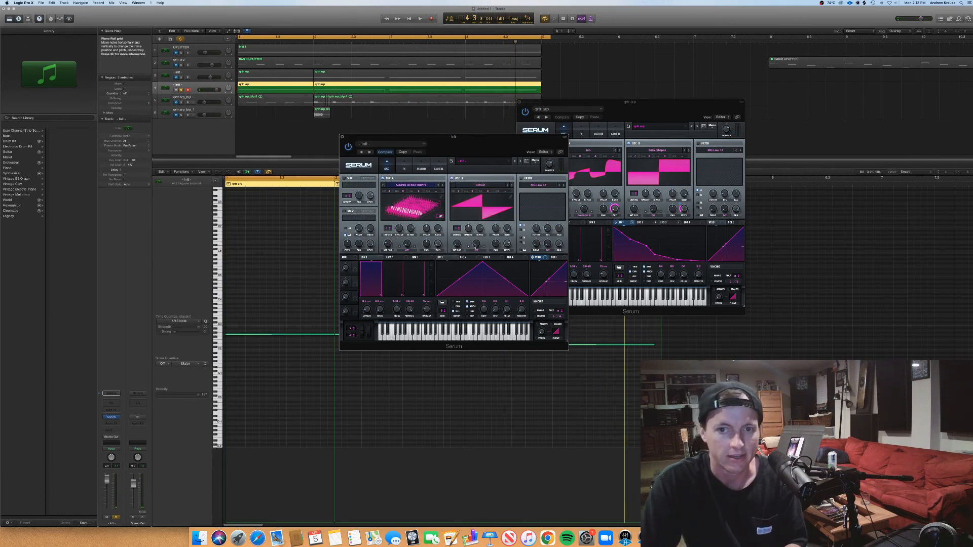
{"action": "left_click", "coordinate": [476, 250]}
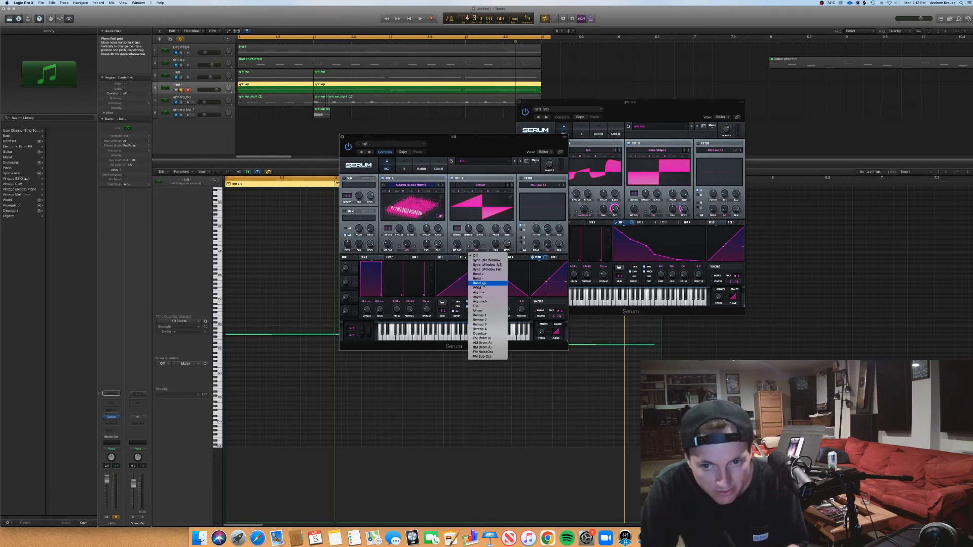
{"action": "left_click", "coordinate": [490, 338]}
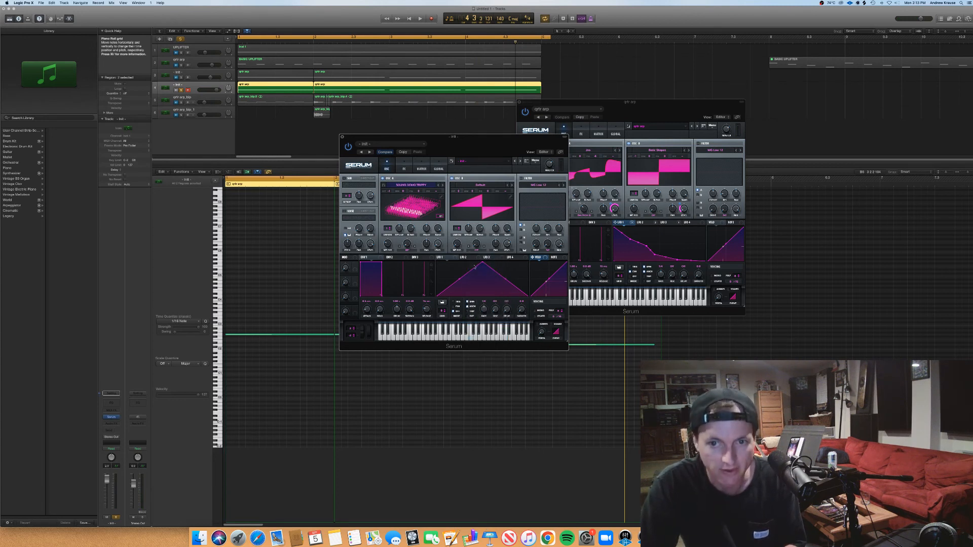
- Audition the fourth track while adjusting oscillator B's FM warp amount
{"action": "key", "text": "space"}
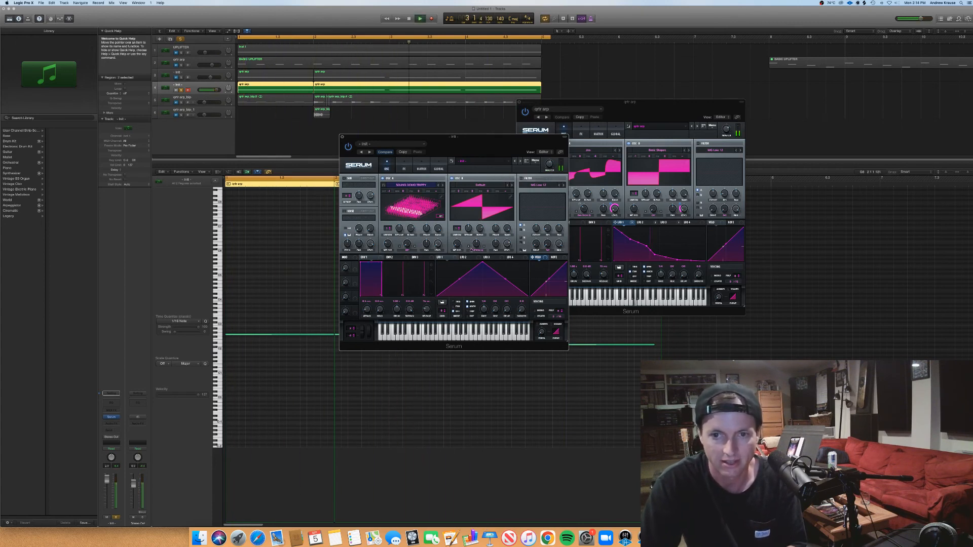
{"action": "mouse_move", "coordinate": [478, 246]}
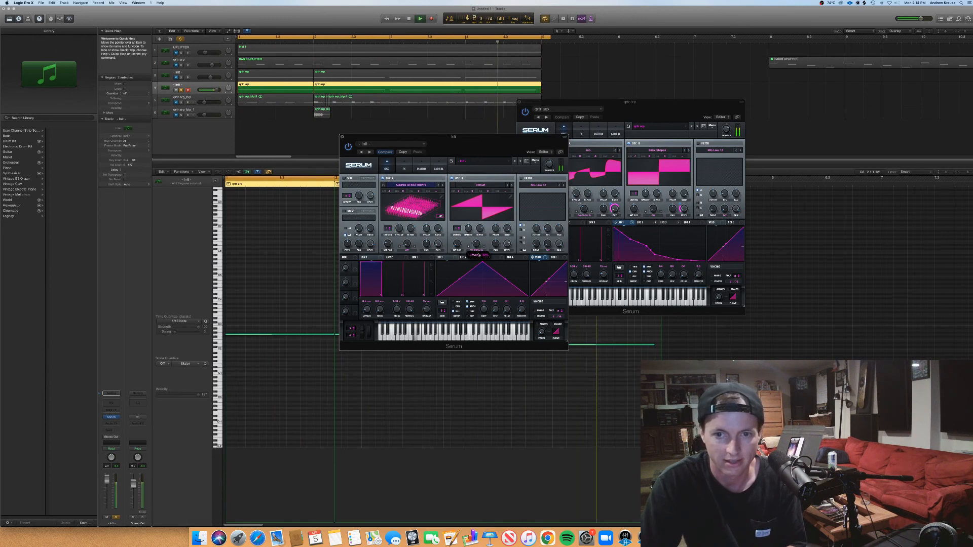
{"action": "key", "text": "space"}
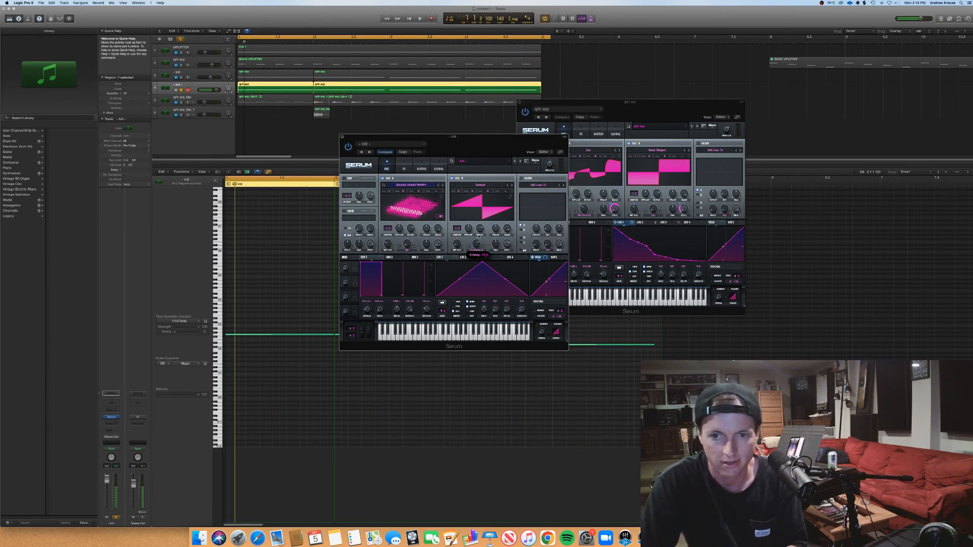
{"action": "key", "text": "space"}
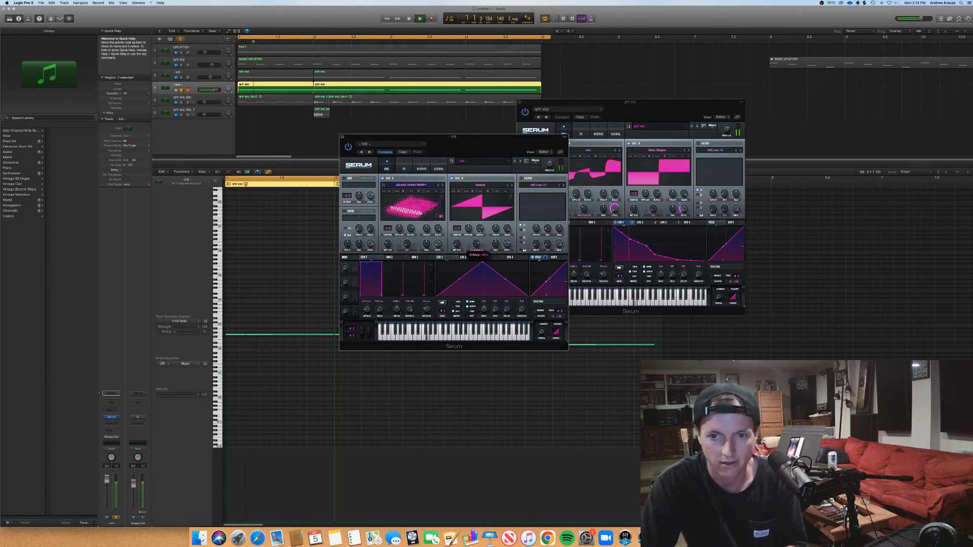
{"action": "key", "text": "space"}
- Shape LFO 2 as a rising curve with a steep fall, and use it to modulate the cutoff of an added effects filter
{"action": "left_click", "coordinate": [463, 258]}
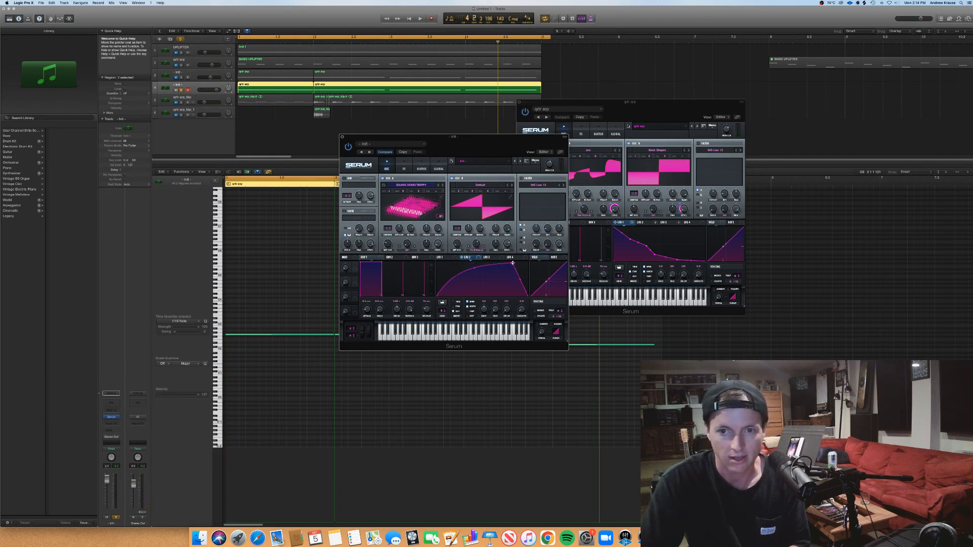
{"action": "left_click", "coordinate": [403, 165]}
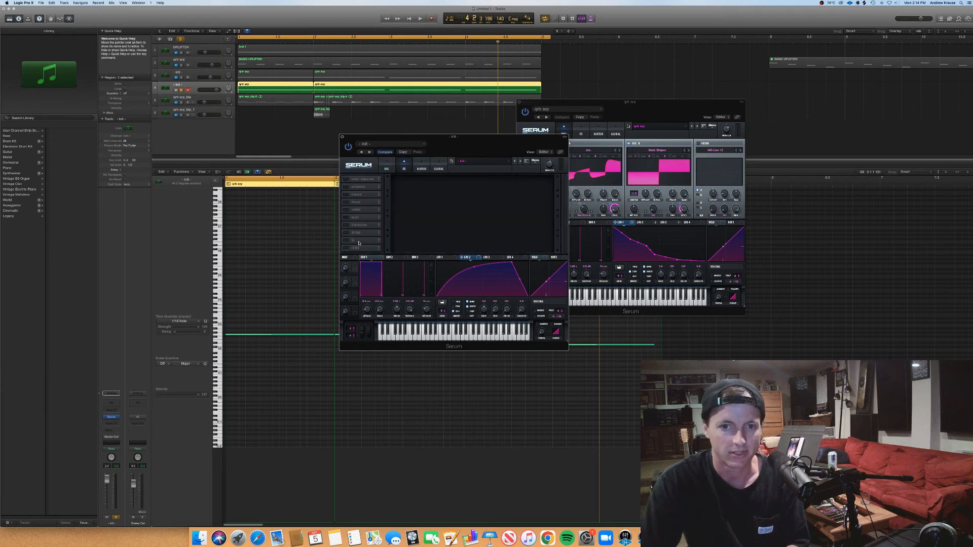
{"action": "left_click", "coordinate": [351, 248]}
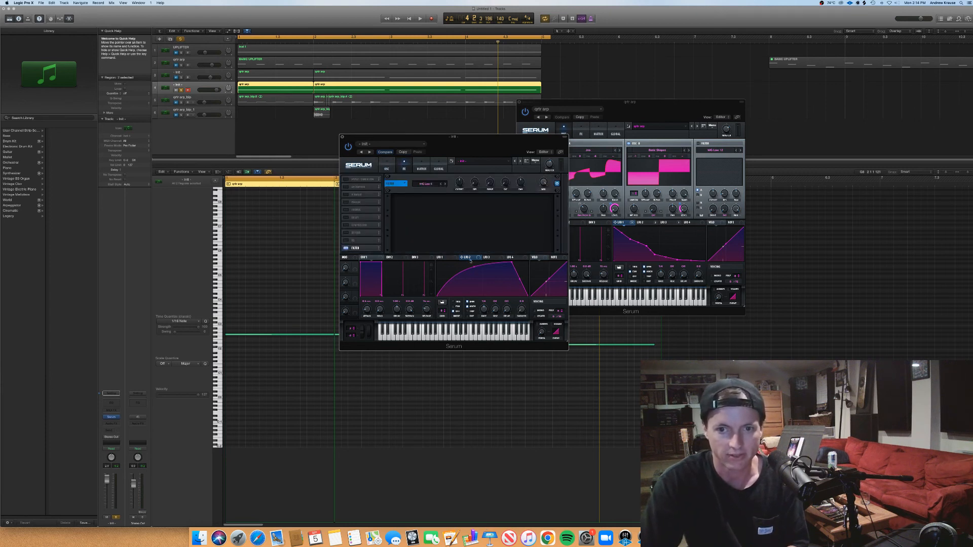
{"action": "key", "text": "space"}
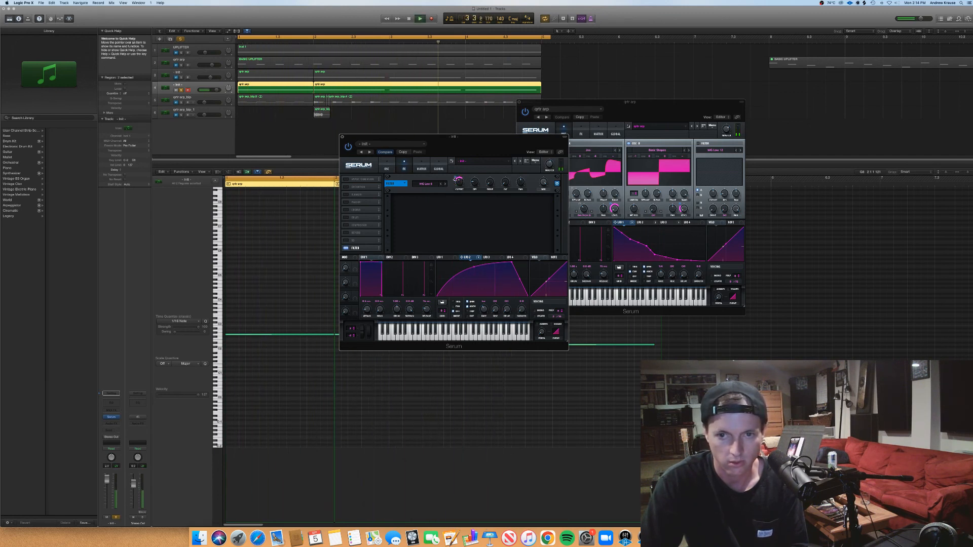
{"action": "left_click_drag", "start_coordinate": [510, 263], "coordinate": [503, 260]}
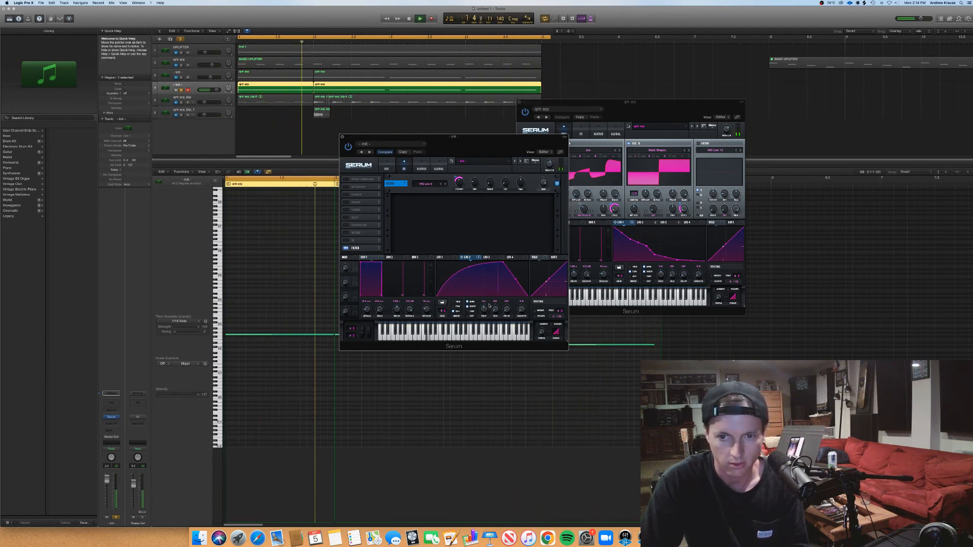
{"action": "left_click", "coordinate": [390, 167]}
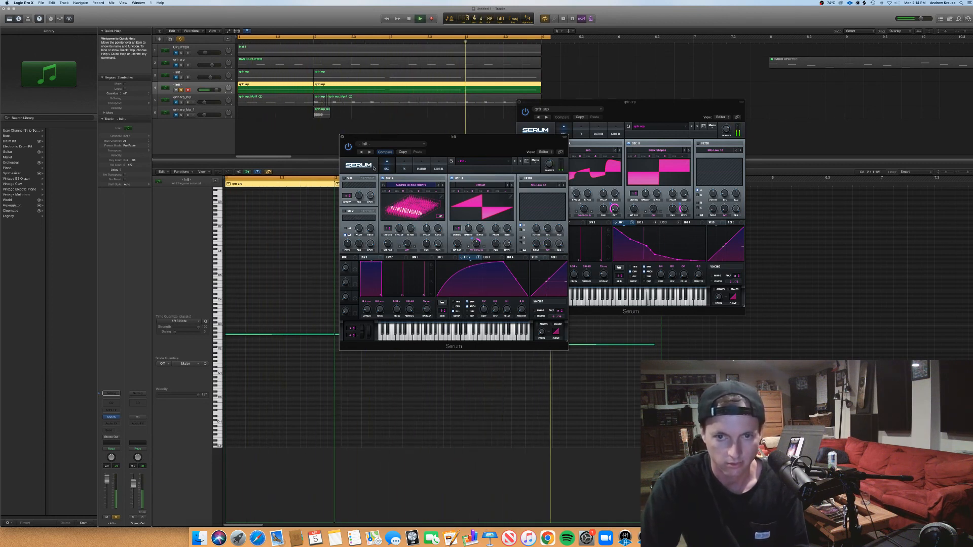
- Solo the second, third and fourth tracks together during playback and adjust the fourth track's volume
{"action": "left_click", "coordinate": [181, 90]}
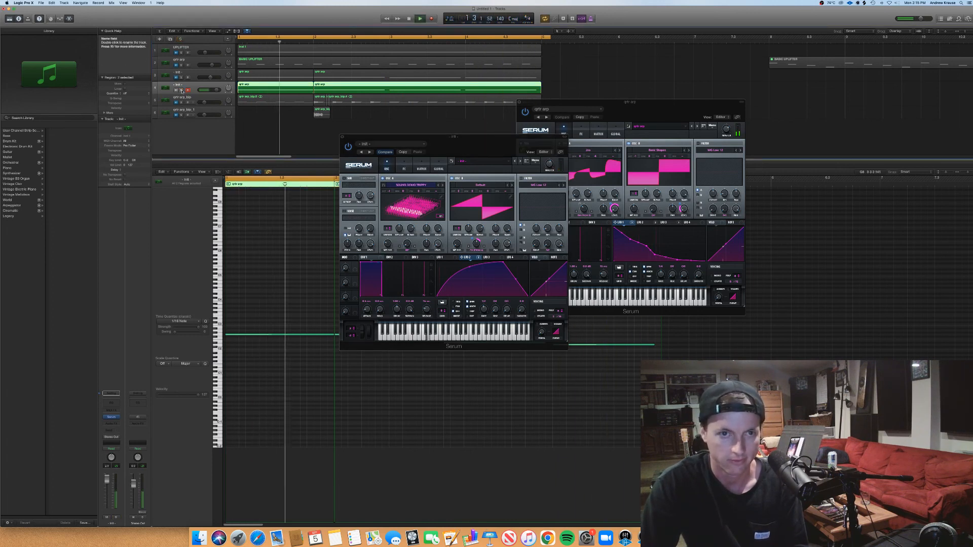
{"action": "left_click", "coordinate": [181, 65]}
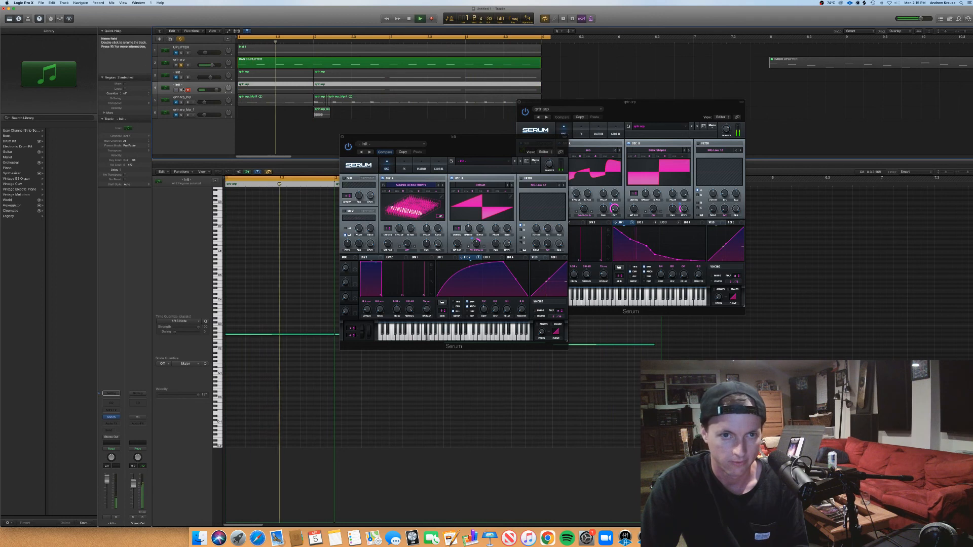
{"action": "left_click", "coordinate": [180, 89]}
{"action": "left_click_drag", "start_coordinate": [216, 90], "coordinate": [218, 90]}
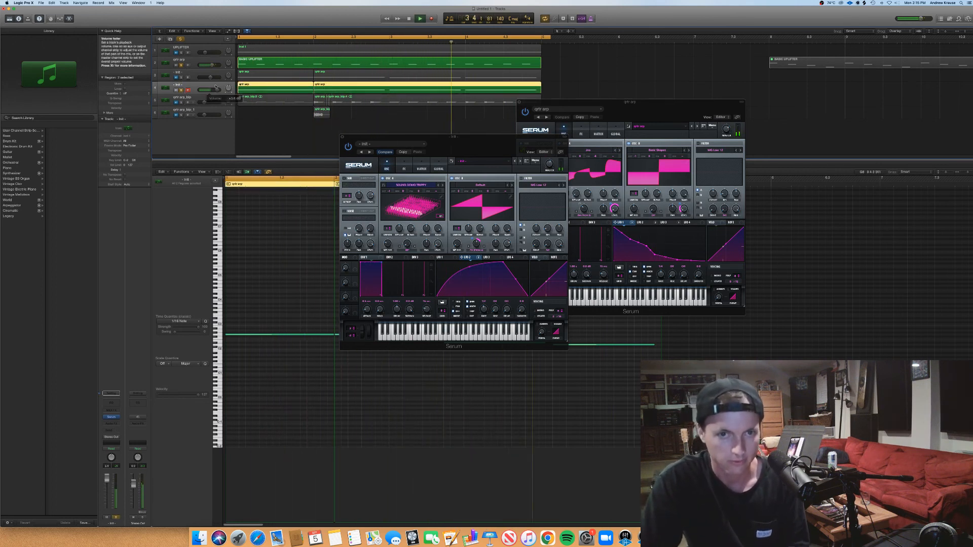
{"action": "left_click", "coordinate": [181, 77]}
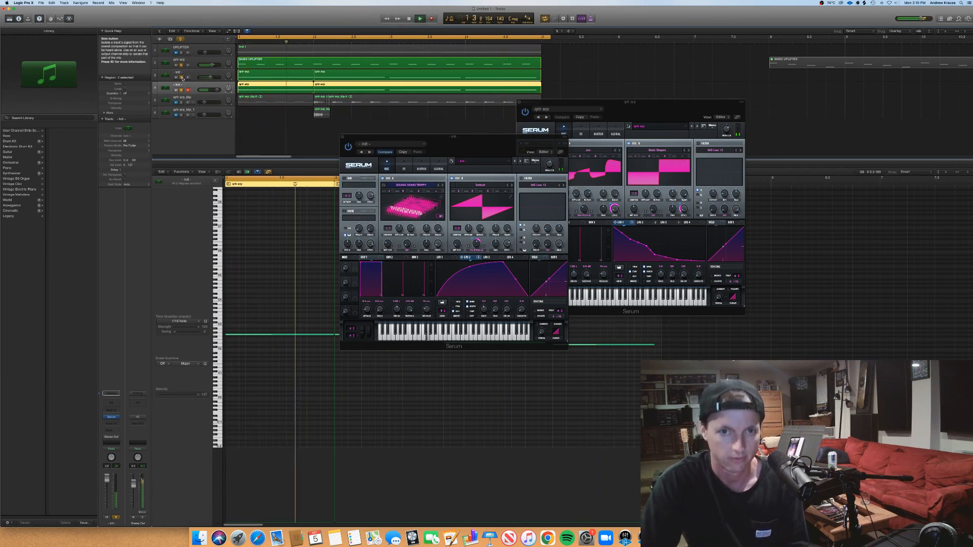
- Close both Serum windows, stop playback and take the second and third tracks out of solo
{"action": "left_click", "coordinate": [342, 137]}
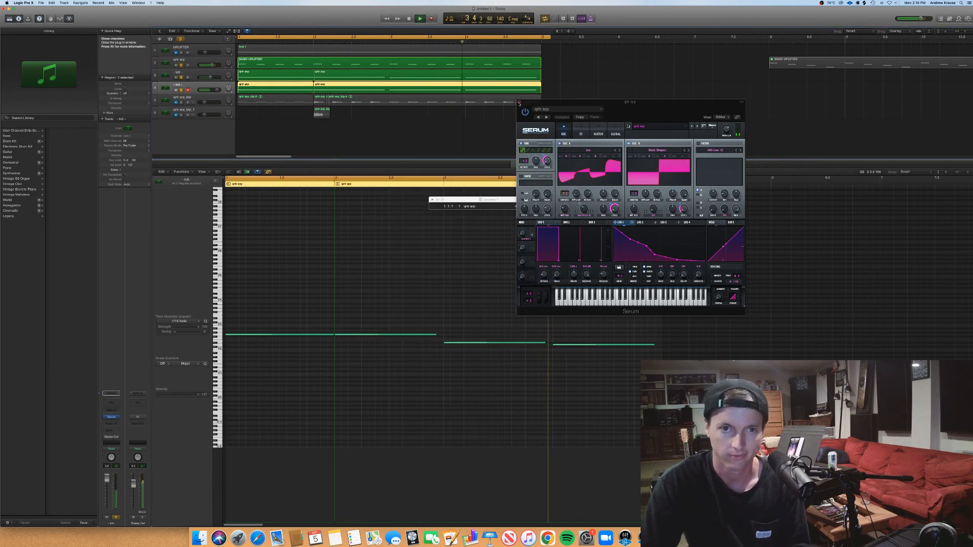
{"action": "left_click", "coordinate": [521, 104]}
{"action": "key", "text": "space"}
{"action": "left_click", "coordinate": [180, 78]}
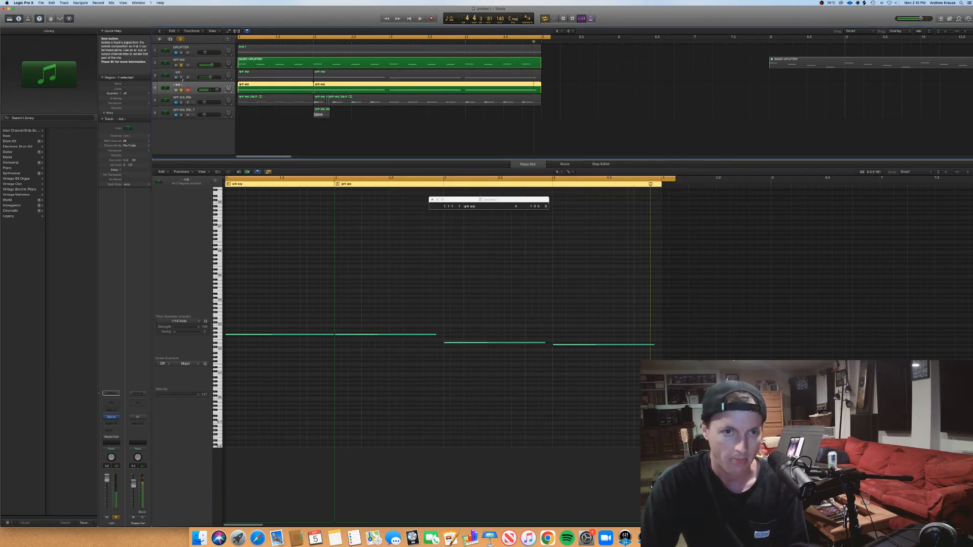
{"action": "left_click", "coordinate": [181, 65]}
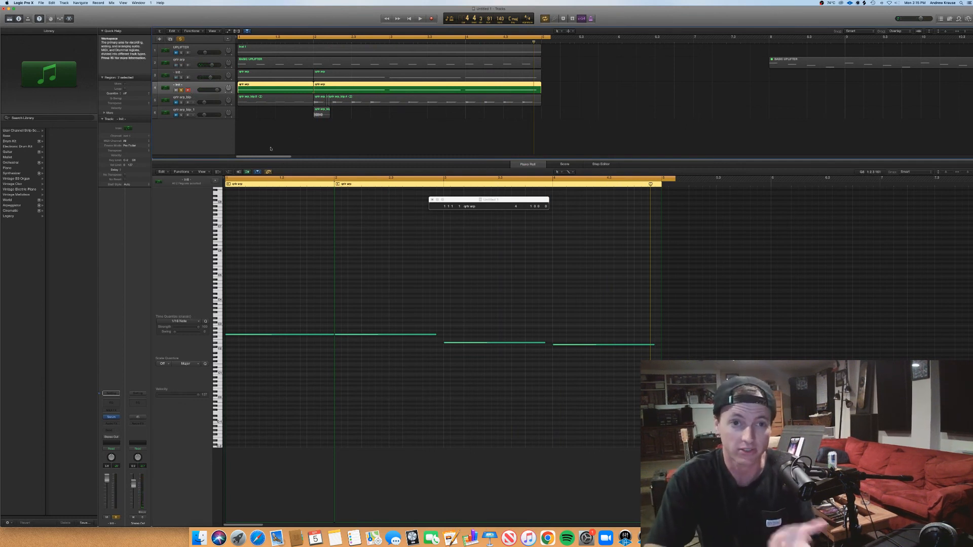
- Reopen Serum on the fourth track and bring up its effects page with the filter settings
{"action": "left_click", "coordinate": [113, 416]}
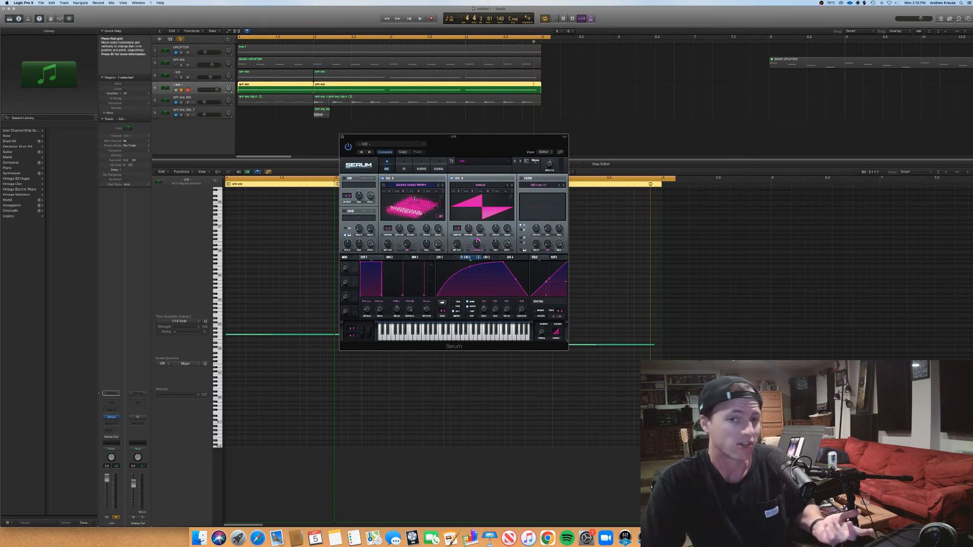
{"action": "left_click", "coordinate": [403, 169]}
{"action": "left_click", "coordinate": [387, 169]}
{"action": "left_click", "coordinate": [404, 169]}
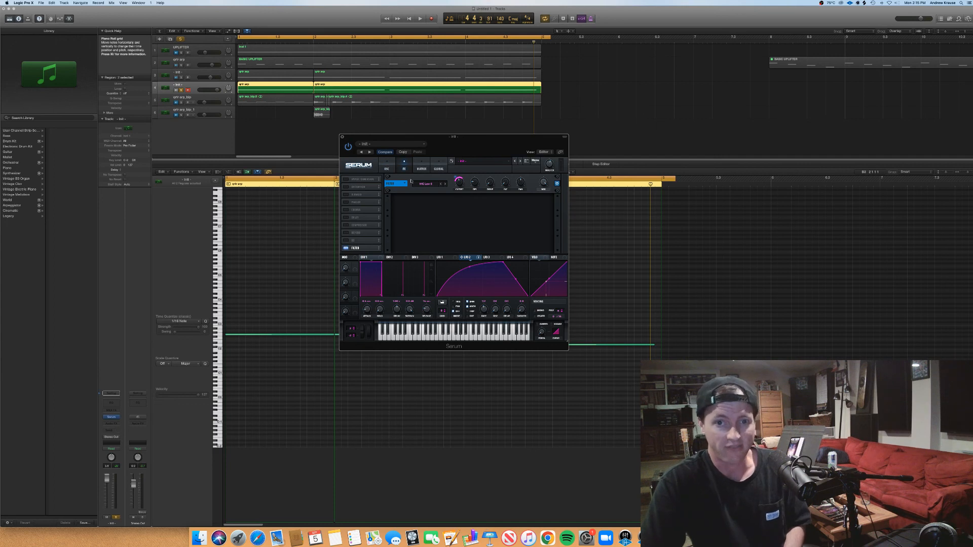
- Enable the Hyper/Dimension effect in Serum, modulate its hyper mix with LFO 2, and play back the result
{"action": "left_click", "coordinate": [386, 169]}
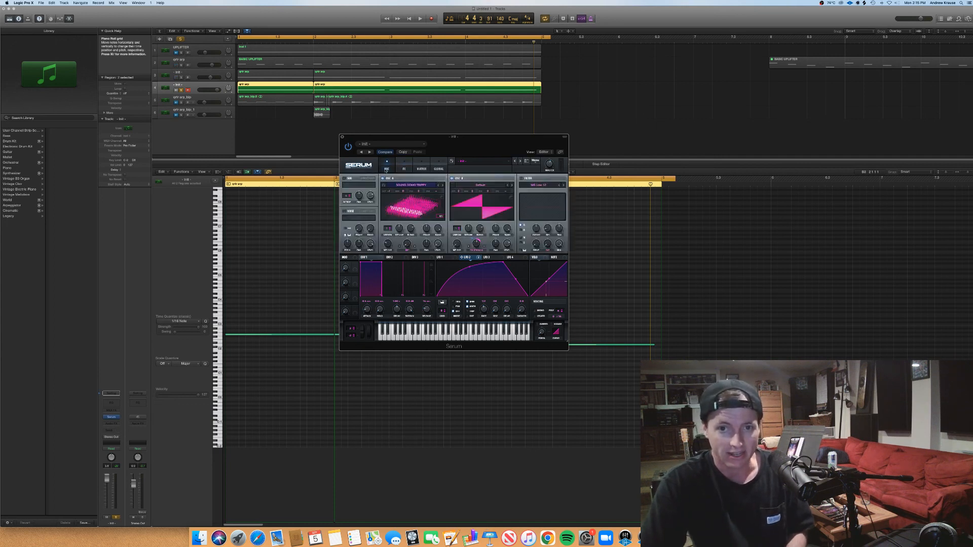
{"action": "left_click", "coordinate": [405, 169]}
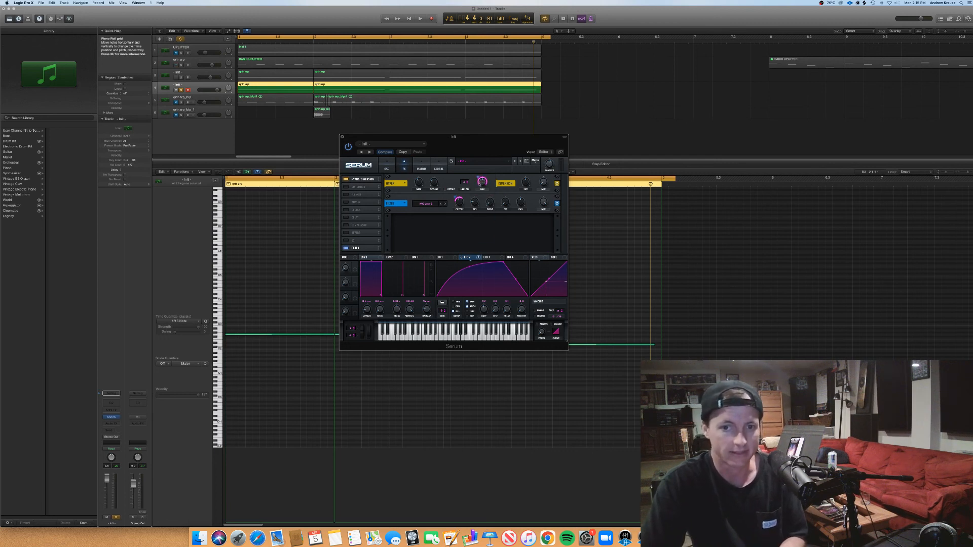
{"action": "key", "text": "space"}
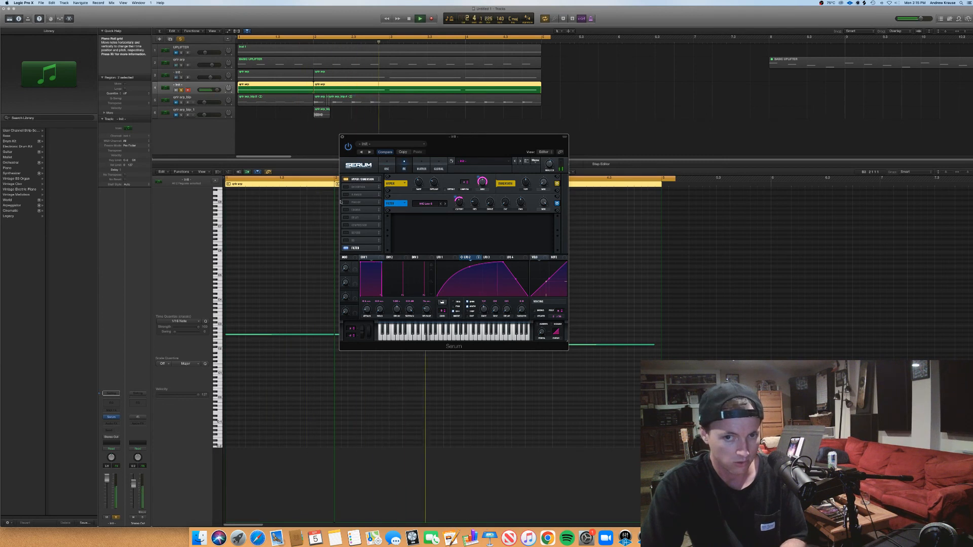
{"action": "key", "text": "space"}
- Add a Distortion effect in Downsample mode and adjust its drive while listening to the bass
{"action": "left_click", "coordinate": [349, 187]}
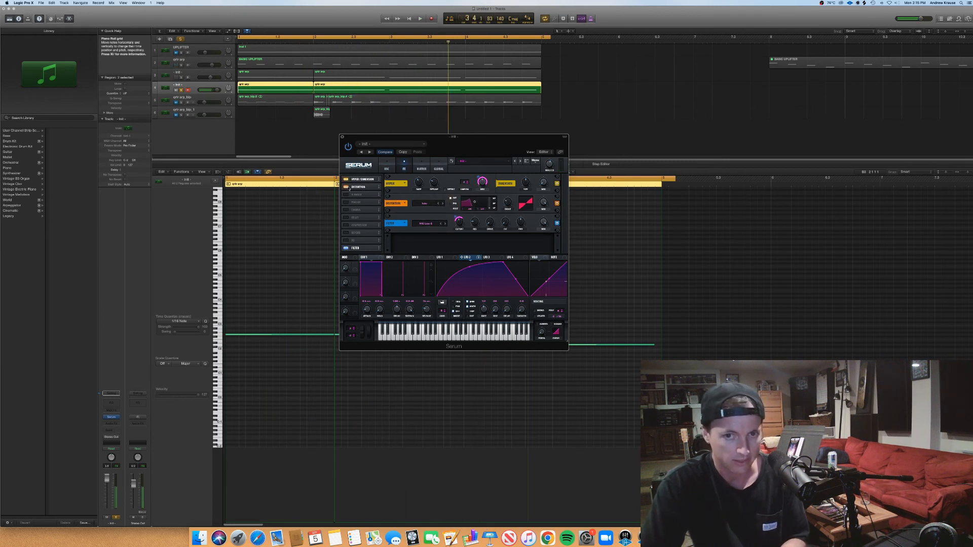
{"action": "left_click", "coordinate": [432, 205]}
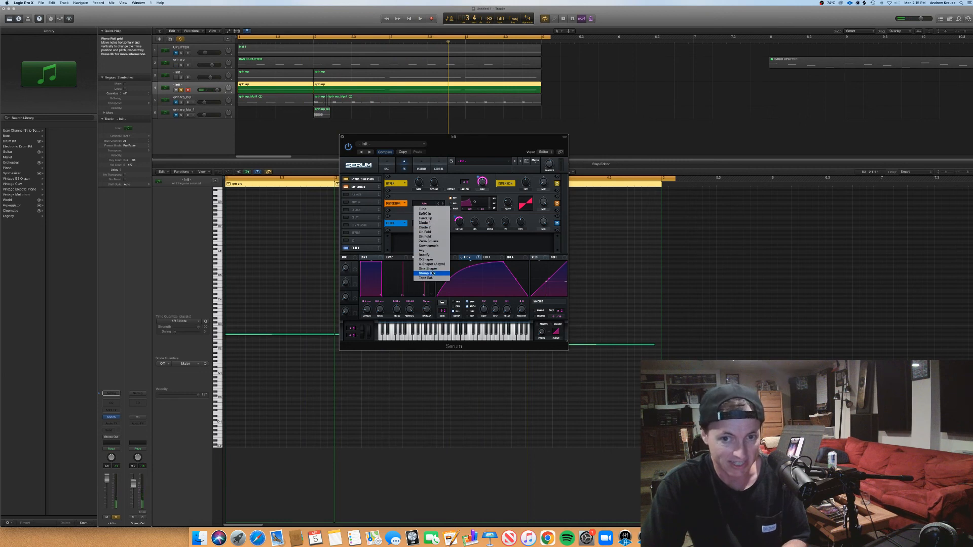
{"action": "left_click", "coordinate": [438, 246]}
{"action": "key", "text": "space"}
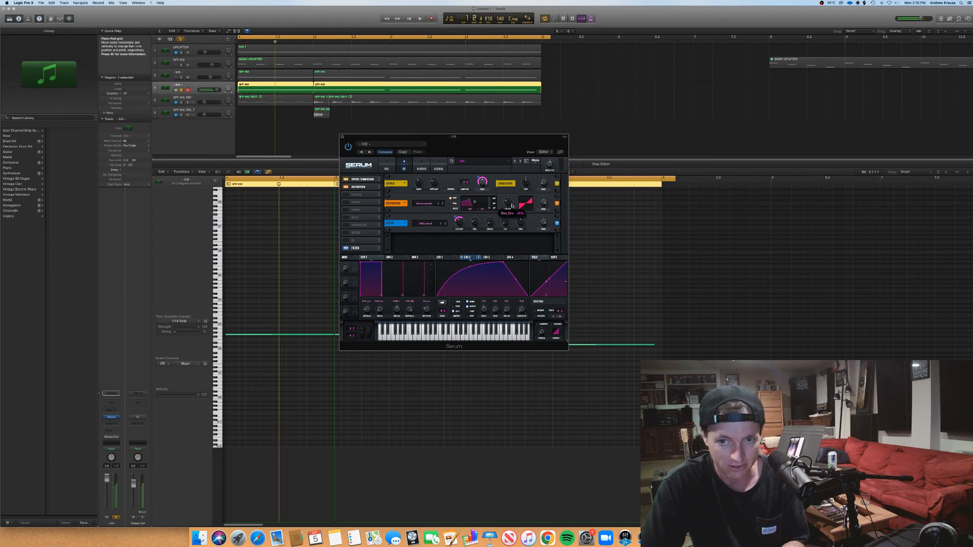
{"action": "left_click_drag", "start_coordinate": [511, 197], "coordinate": [512, 192]}
{"action": "key", "text": "space"}
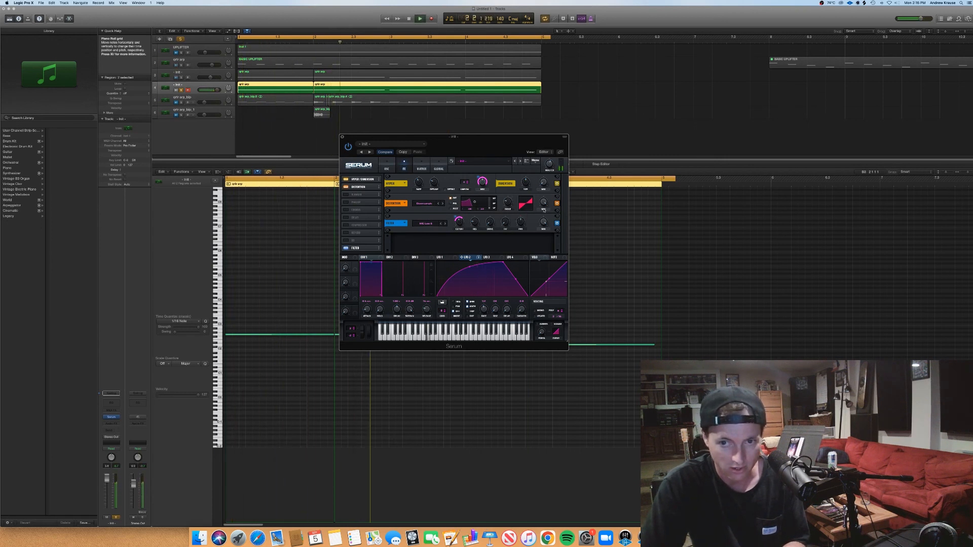
- Assign LFO 2 to the distortion mix, adjust the modulation and play back the bass
{"action": "key", "text": "space"}
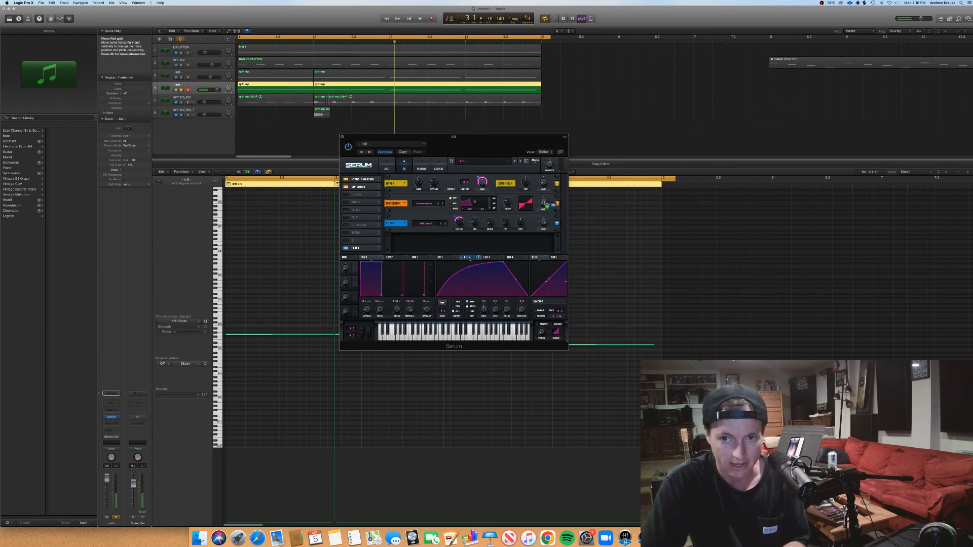
{"action": "left_click_drag", "start_coordinate": [543, 204], "coordinate": [542, 203]}
{"action": "key", "text": "space"}
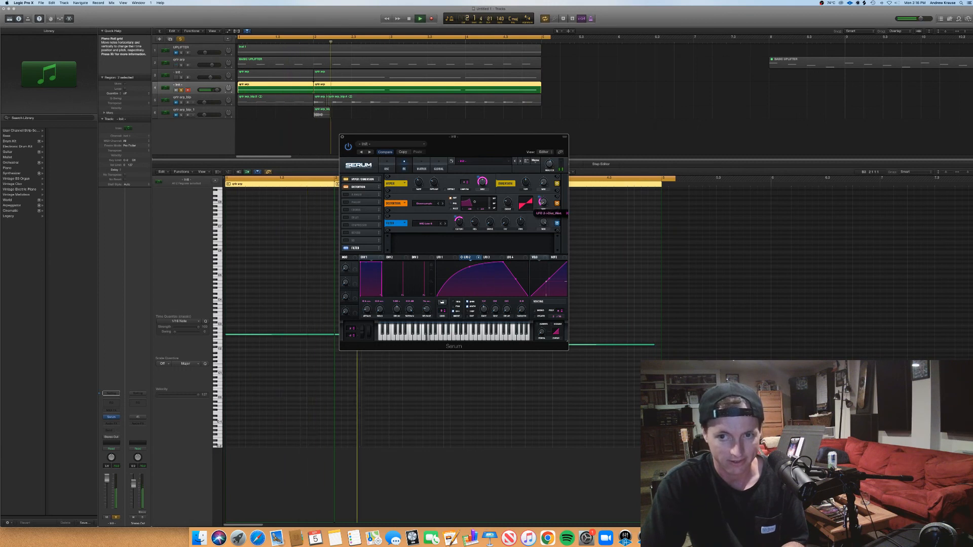
{"action": "key", "text": "space"}
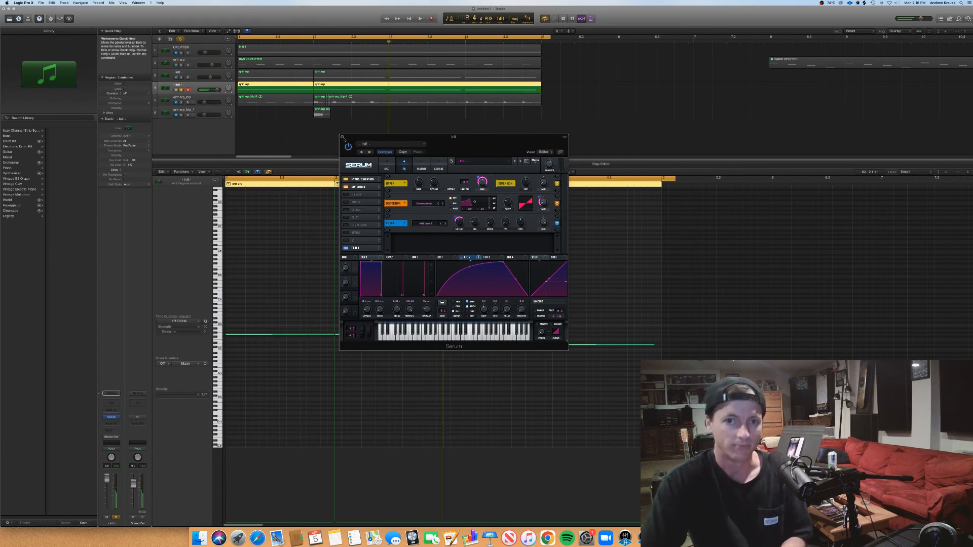
- Clear the region selection, save the fourth track's Serum patch as "bass growl harmonics", and close its window
{"action": "left_click", "coordinate": [342, 137]}
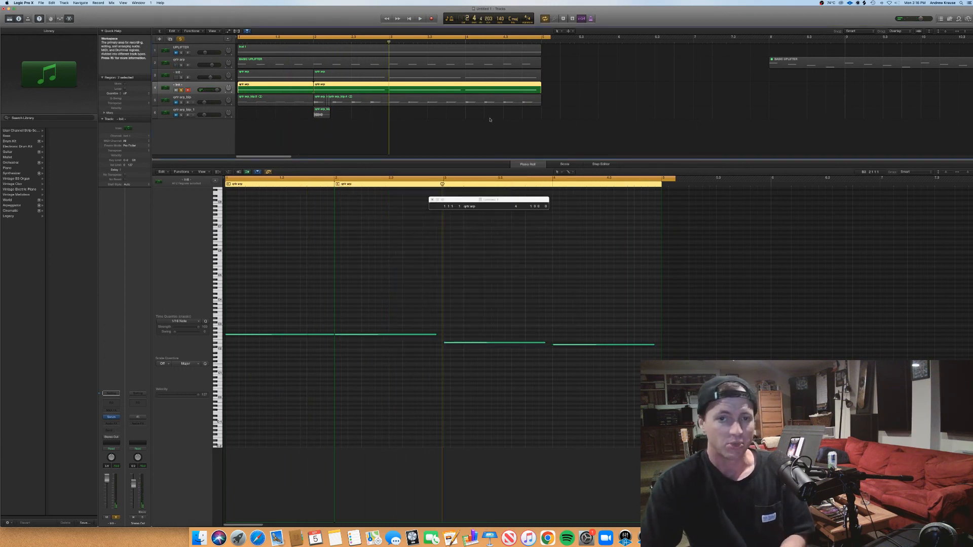
{"action": "left_click", "coordinate": [496, 141]}
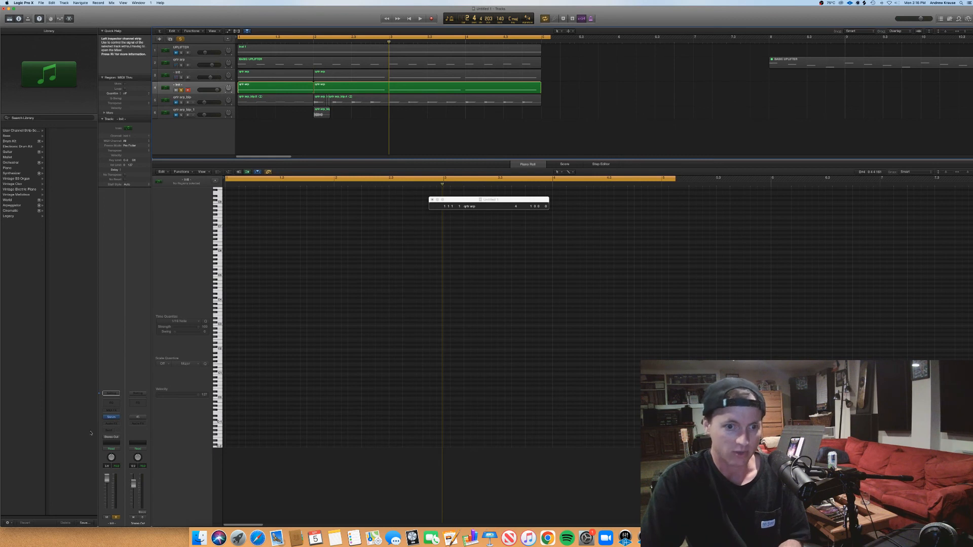
{"action": "left_click", "coordinate": [111, 416]}
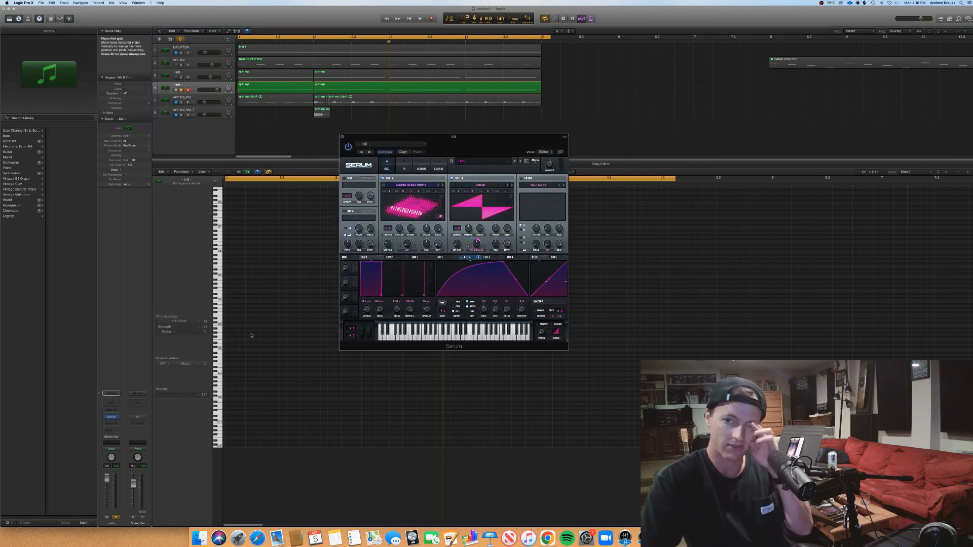
{"action": "left_click", "coordinate": [452, 161]}
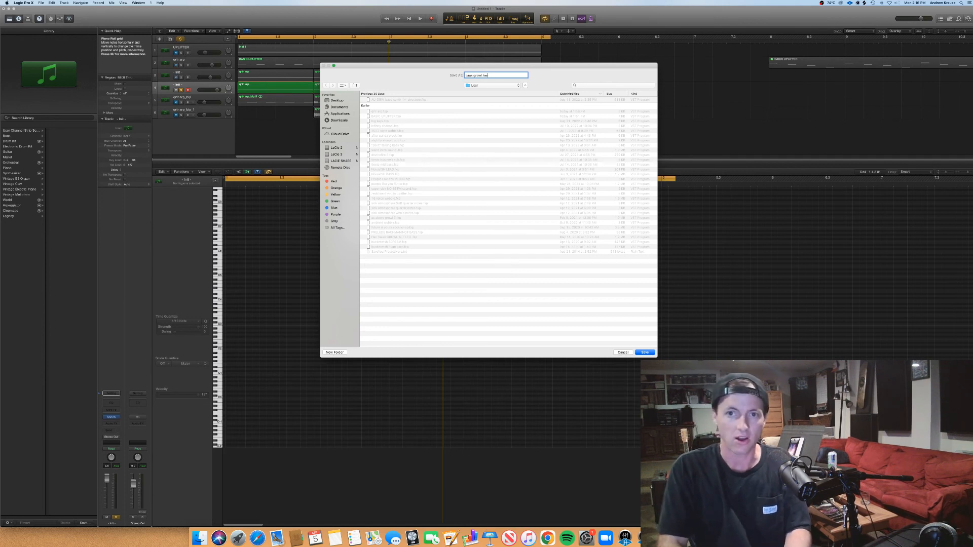
{"action": "key", "text": "Return"}
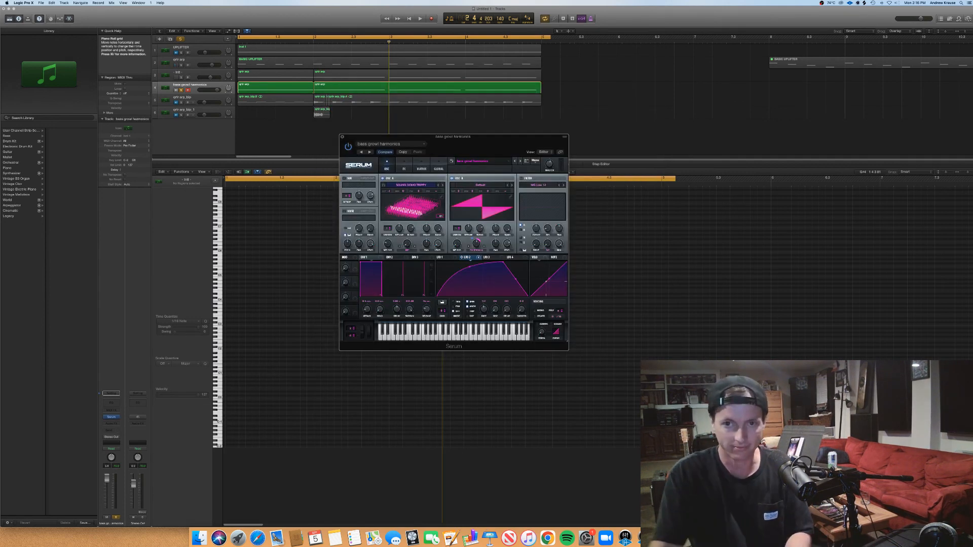
{"action": "left_click", "coordinate": [342, 136]}
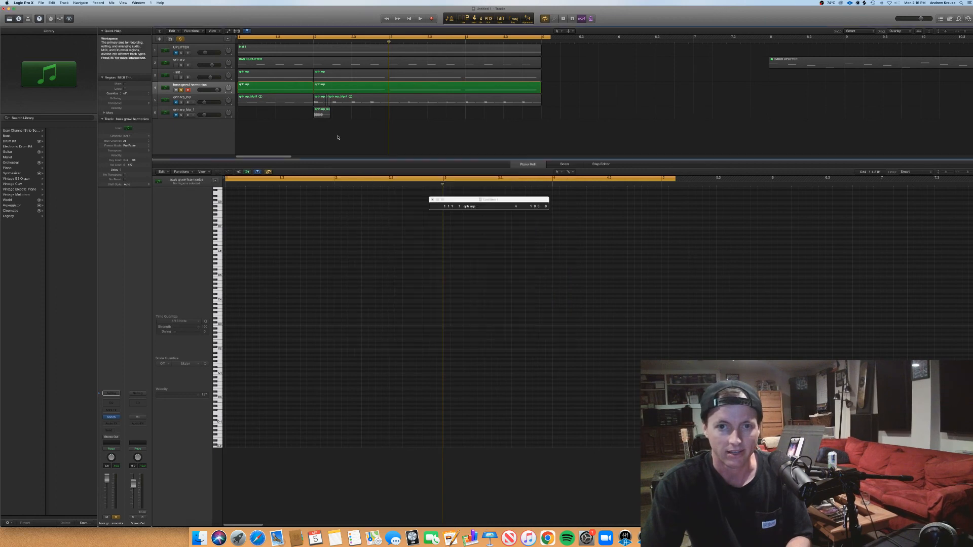
{"action": "key", "text": "super+Tab"}
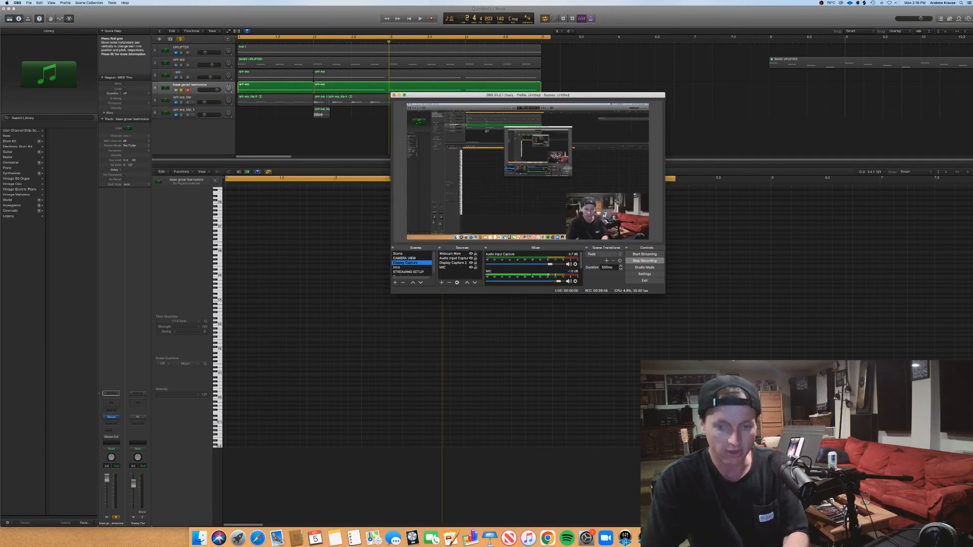